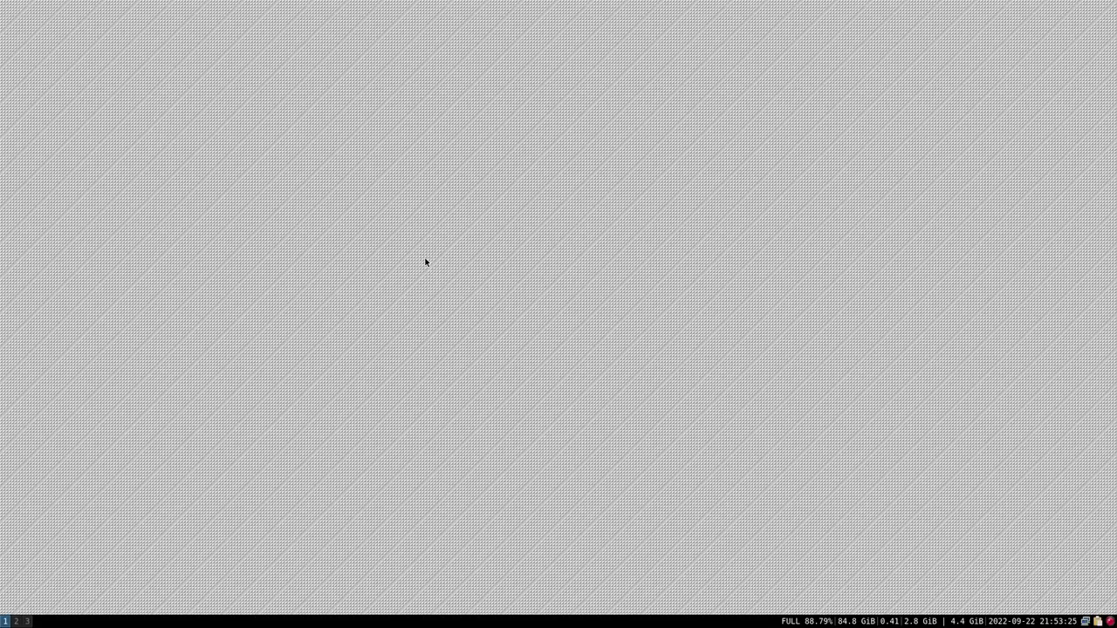
{"action": "key", "text": "super+Return"}
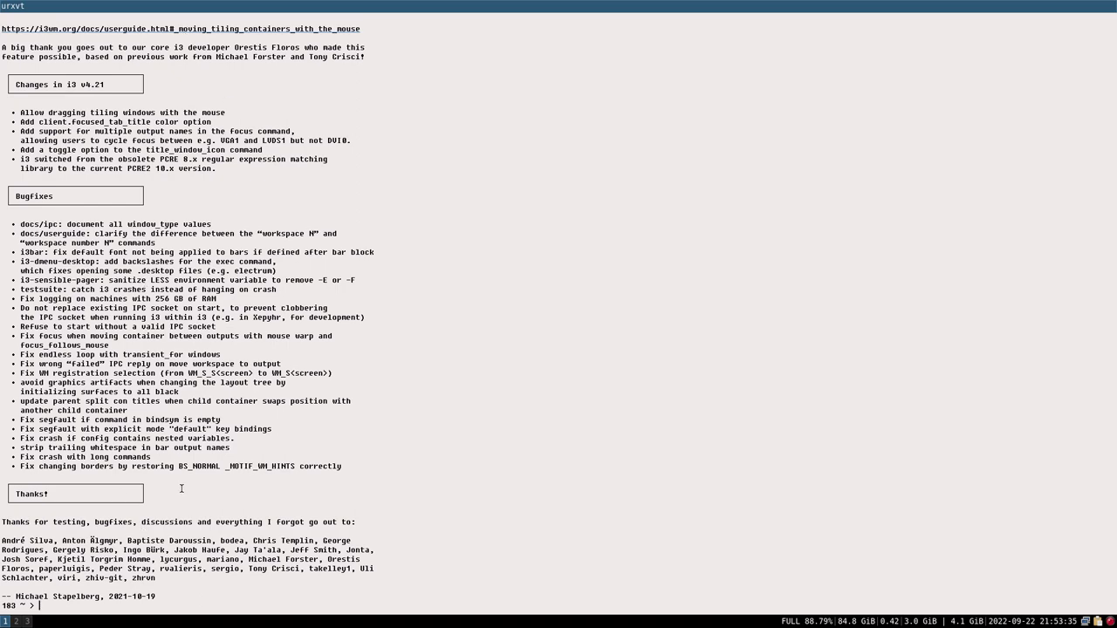
{"action": "scroll", "coordinate": [181, 489], "scroll_direction": "up", "scroll_amount": 2}
{"action": "scroll", "coordinate": [210, 242], "scroll_direction": "down", "scroll_amount": 2}
Bring the "Changes in i3 v4.21" browser window from workspace 2 to workspace 1 beside the terminal
{"action": "key", "text": "super+2"}
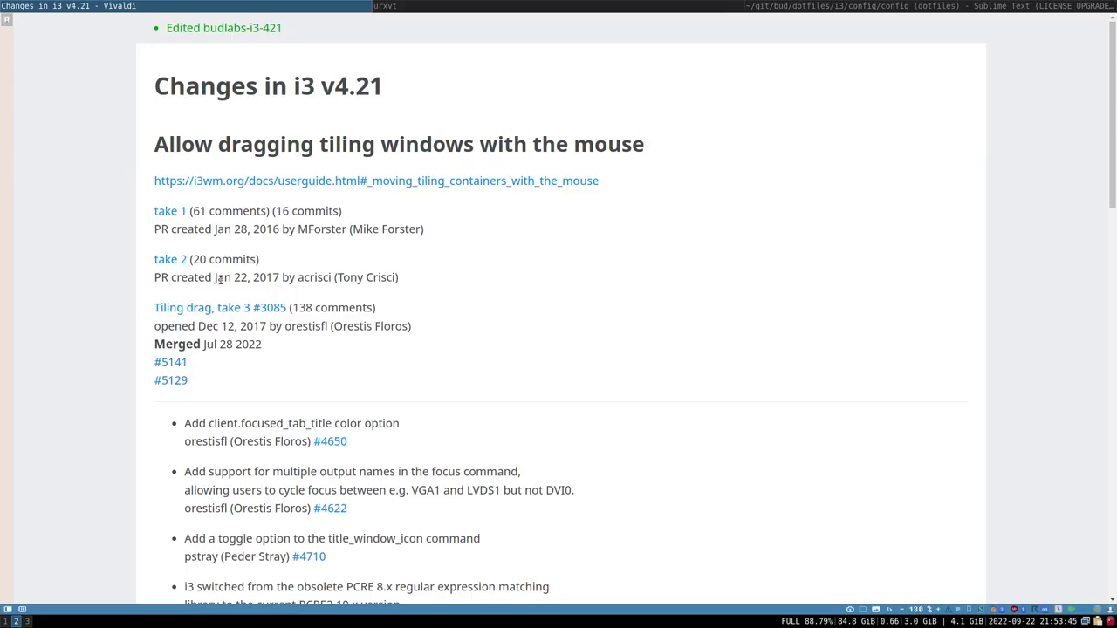
{"action": "key", "text": "super+shift+q"}
{"action": "key", "text": "super+1"}
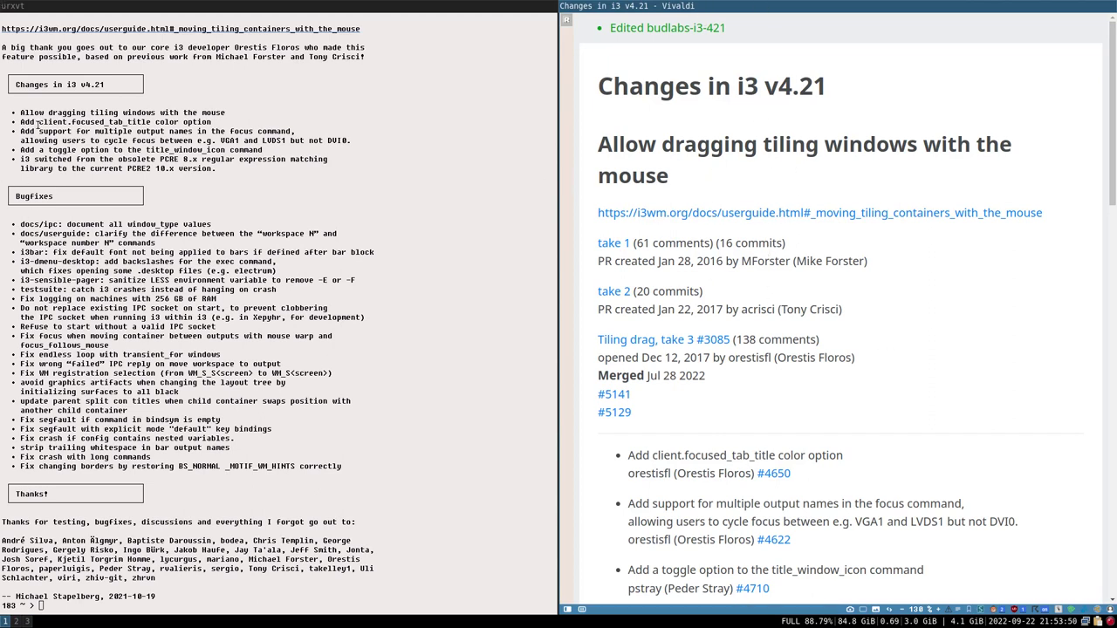
Widen the browser tile to more than half the workspace and look through the changes page and the terminal's release notes
{"action": "scroll", "coordinate": [904, 367], "scroll_direction": "down", "scroll_amount": 3}
{"action": "scroll", "coordinate": [786, 174], "scroll_direction": "up", "scroll_amount": 3}
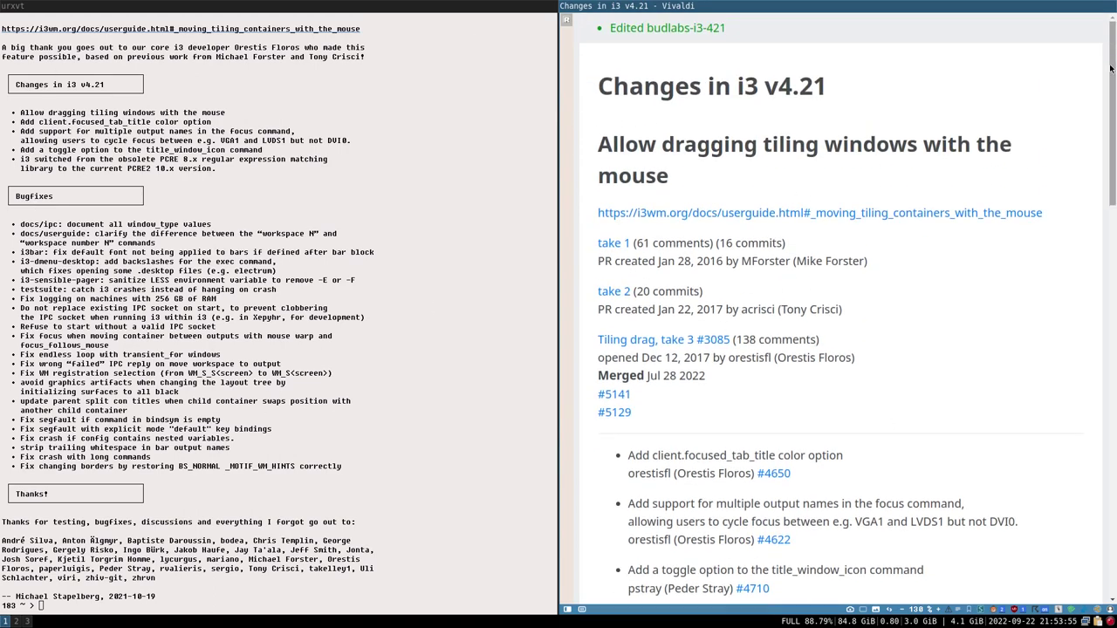
{"action": "scroll", "coordinate": [614, 112], "scroll_direction": "down", "scroll_amount": 6}
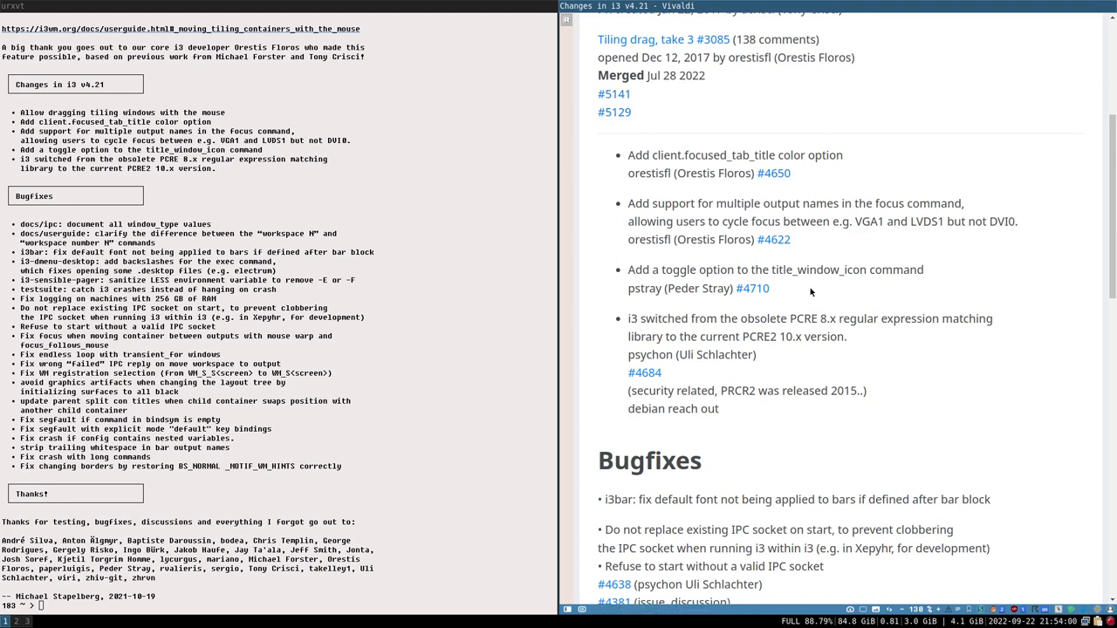
{"action": "left_click_drag", "start_coordinate": [557, 157], "coordinate": [471, 157]}
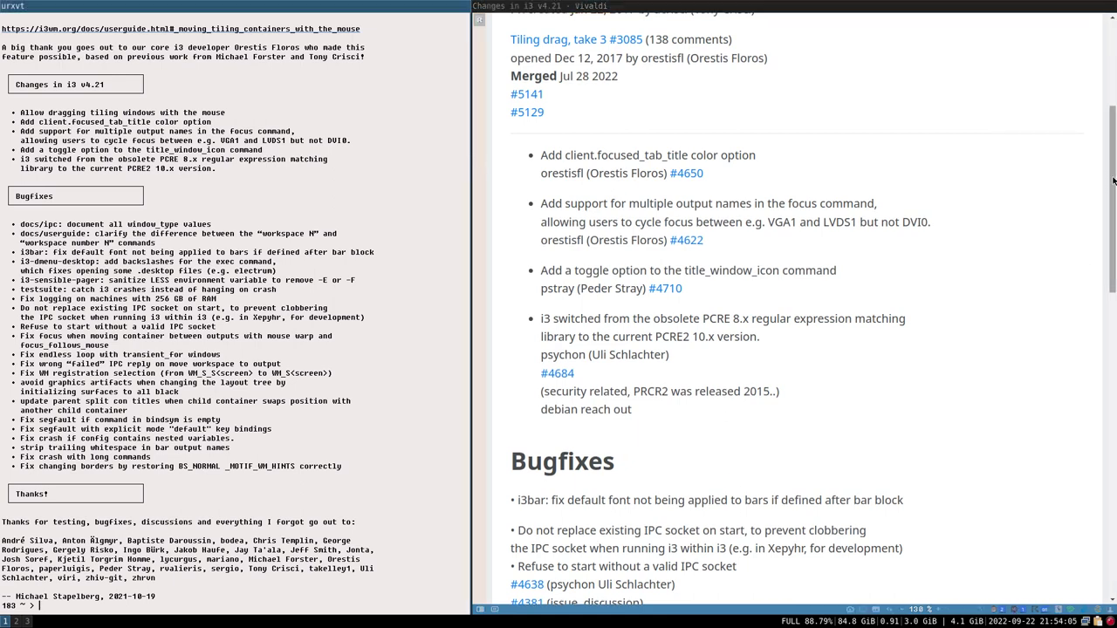
{"action": "left_click_drag", "start_coordinate": [1115, 166], "coordinate": [1105, 89]}
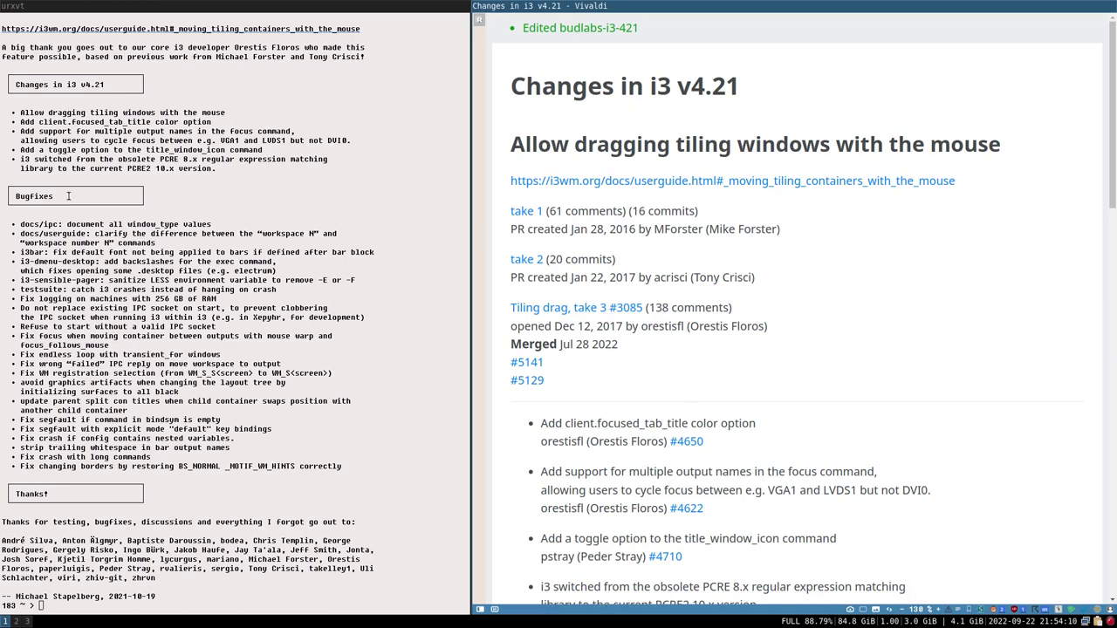
{"action": "scroll", "coordinate": [2, 128], "scroll_direction": "up", "scroll_amount": 3}
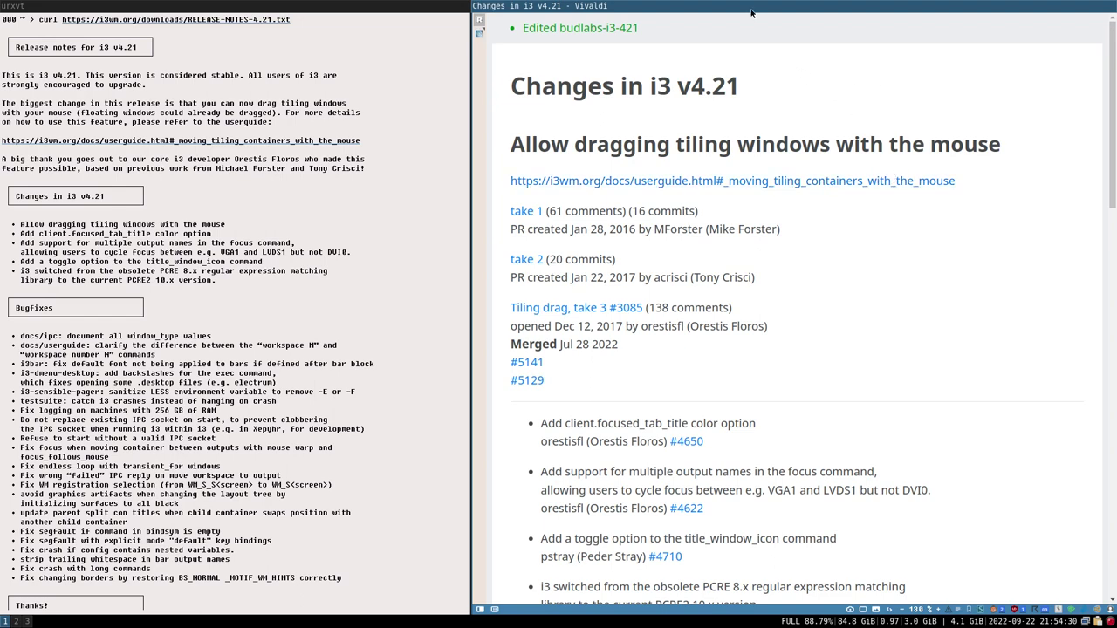
Rearrange the browser and terminal tiles with the mouse, finishing with two equal columns and the browser to the terminal's right
{"action": "left_click_drag", "start_coordinate": [749, 9], "coordinate": [15, 103]}
{"action": "left_click_drag", "start_coordinate": [205, 9], "coordinate": [730, 57]}
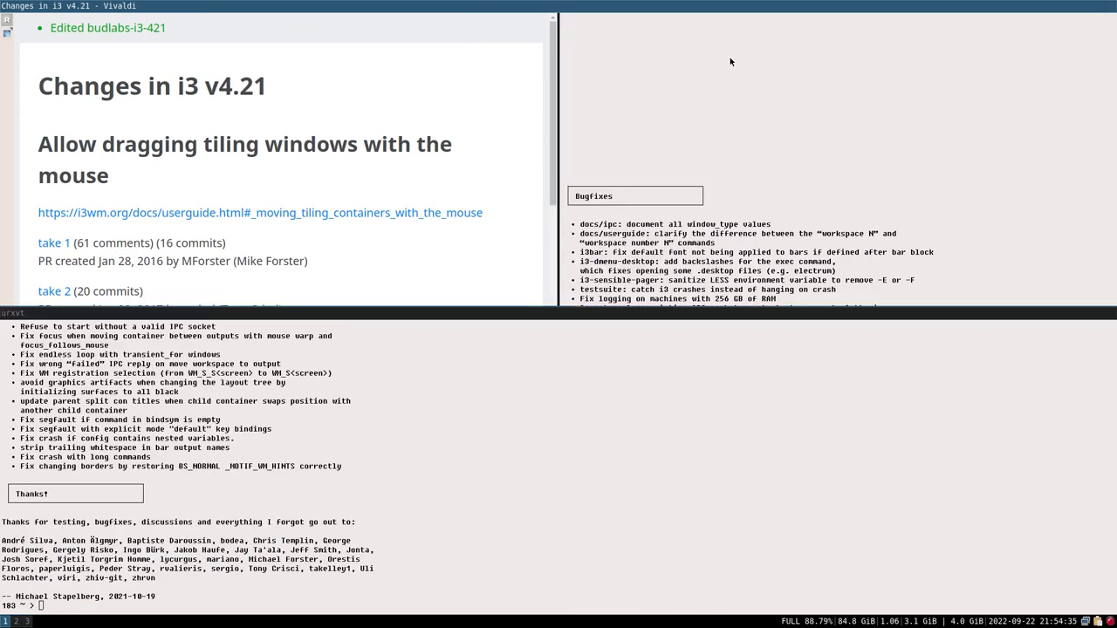
{"action": "left_click_drag", "start_coordinate": [533, 7], "coordinate": [1045, 434]}
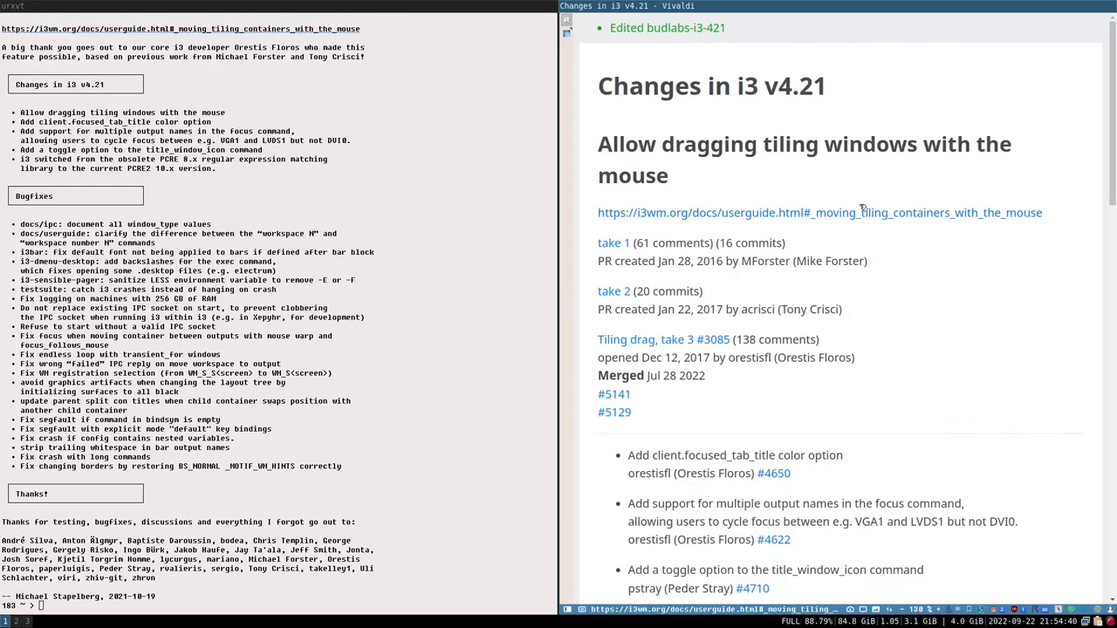
Open three more terminals and stack two of them vertically in one column
{"action": "key", "text": "super+Return"}
{"action": "key", "text": "super+Return"}
{"action": "key", "text": "super+Return"}
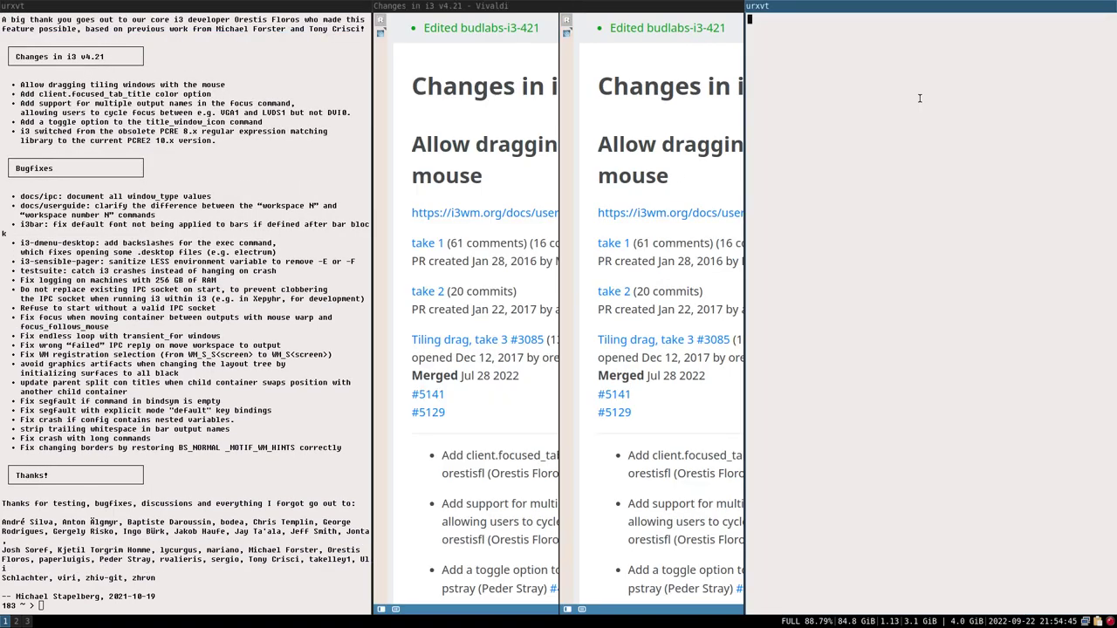
{"action": "left_click_drag", "start_coordinate": [934, 4], "coordinate": [679, 50]}
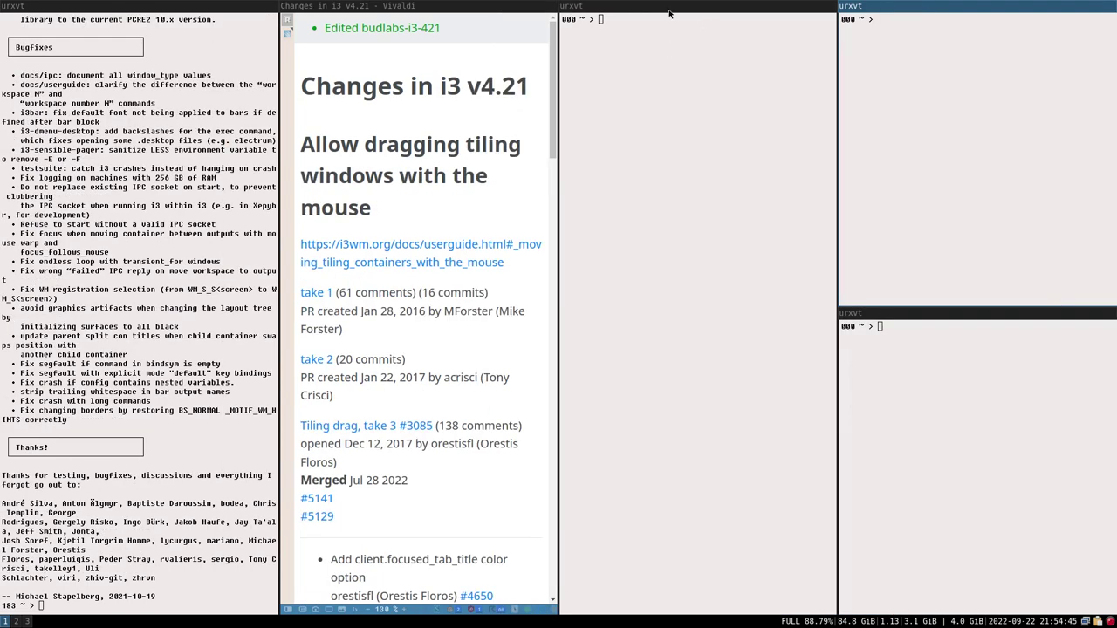
Move the unstacked new terminal to a full-width row below everything, and place the browser beside it in that row
{"action": "left_click_drag", "start_coordinate": [669, 12], "coordinate": [213, 621]}
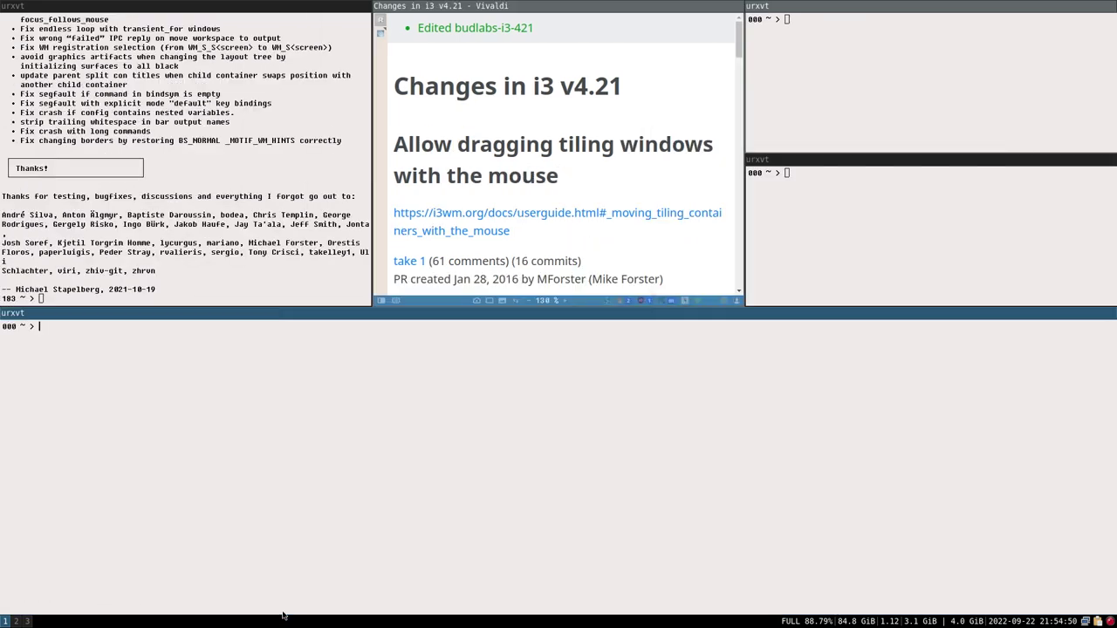
{"action": "left_click", "coordinate": [463, 8]}
{"action": "left_click_drag", "start_coordinate": [463, 8], "coordinate": [31, 402]}
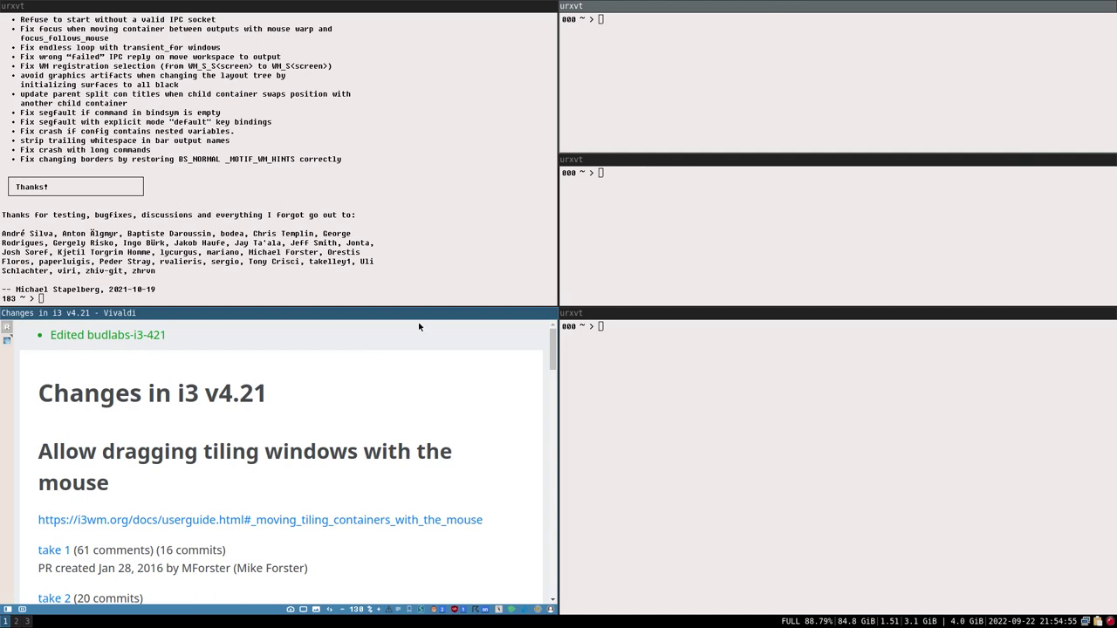
Move the browser beneath the release-notes terminal, and add the full-width terminal to the column of the two stacked terminals
{"action": "left_click_drag", "start_coordinate": [421, 311], "coordinate": [408, 228]}
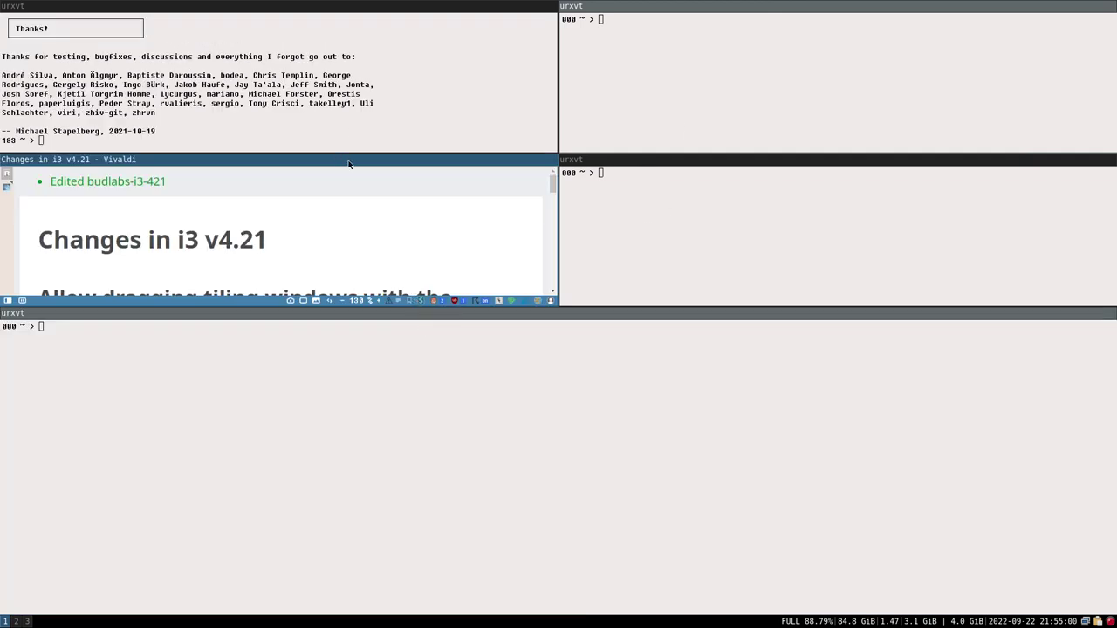
{"action": "left_click", "coordinate": [439, 323]}
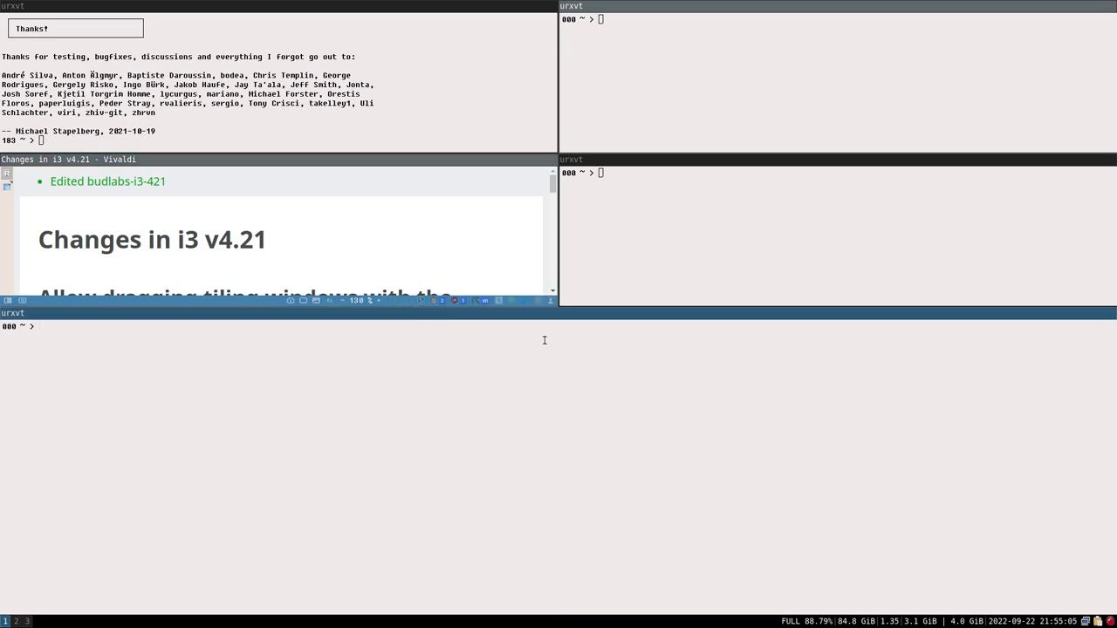
{"action": "left_click_drag", "start_coordinate": [548, 319], "coordinate": [701, 92]}
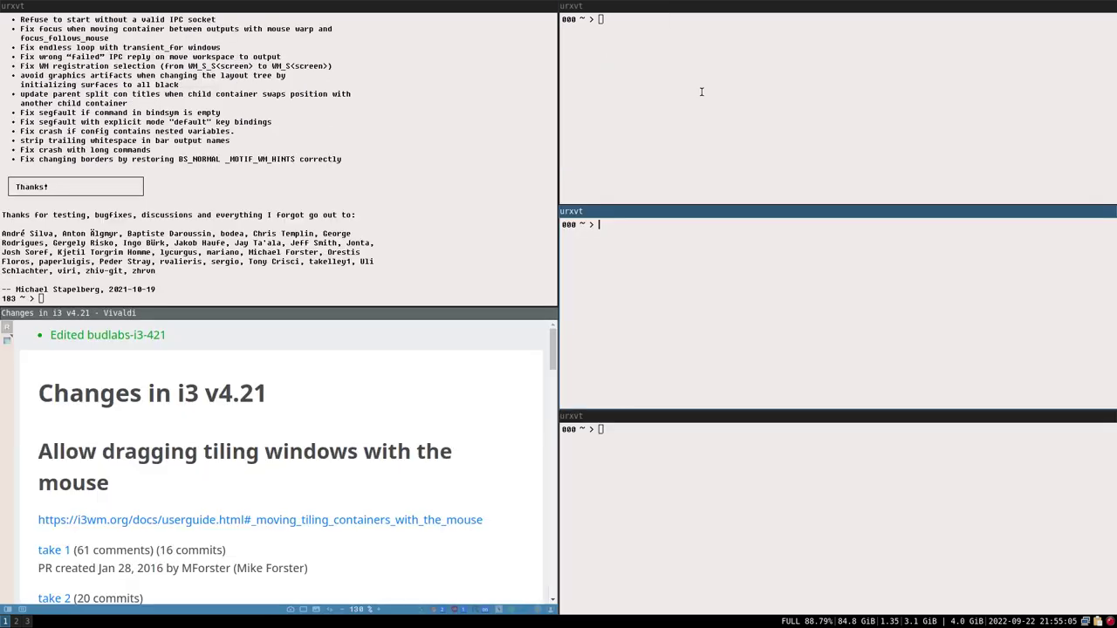
Switch the release-notes and browser column to tabbed layout, and add the middle empty terminal as a third tab
{"action": "left_click", "coordinate": [331, 322]}
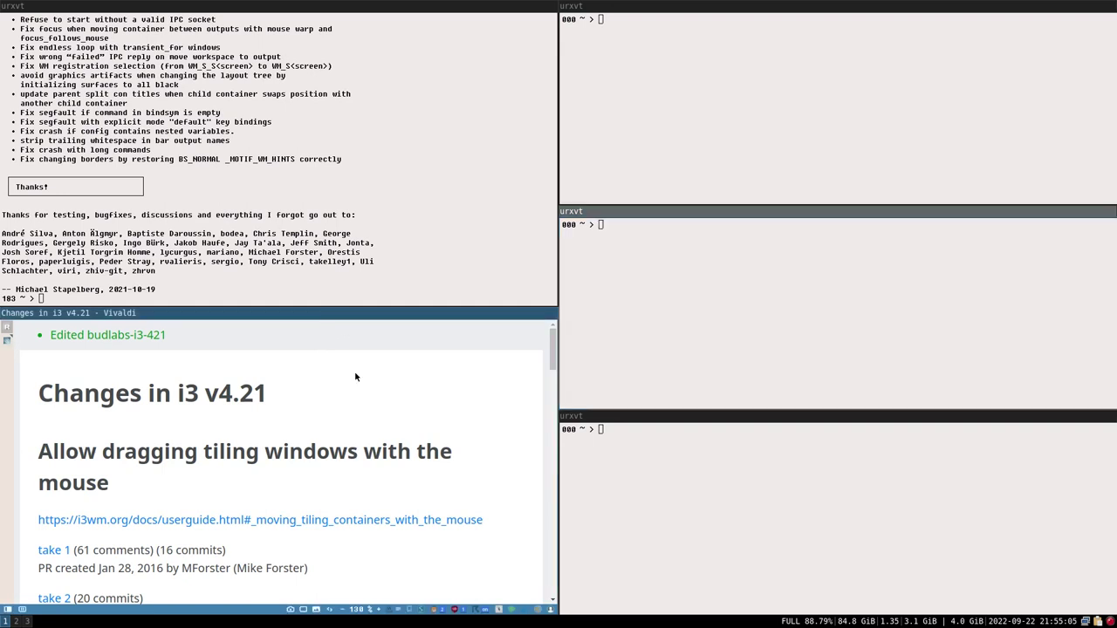
{"action": "key", "text": "super+w"}
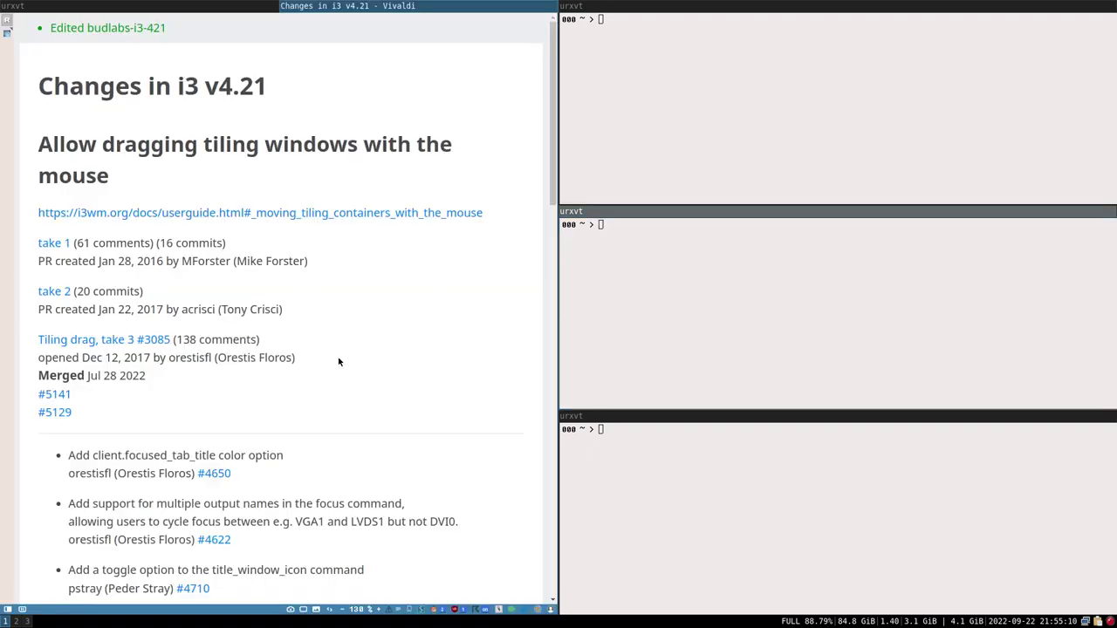
{"action": "left_click", "coordinate": [687, 219]}
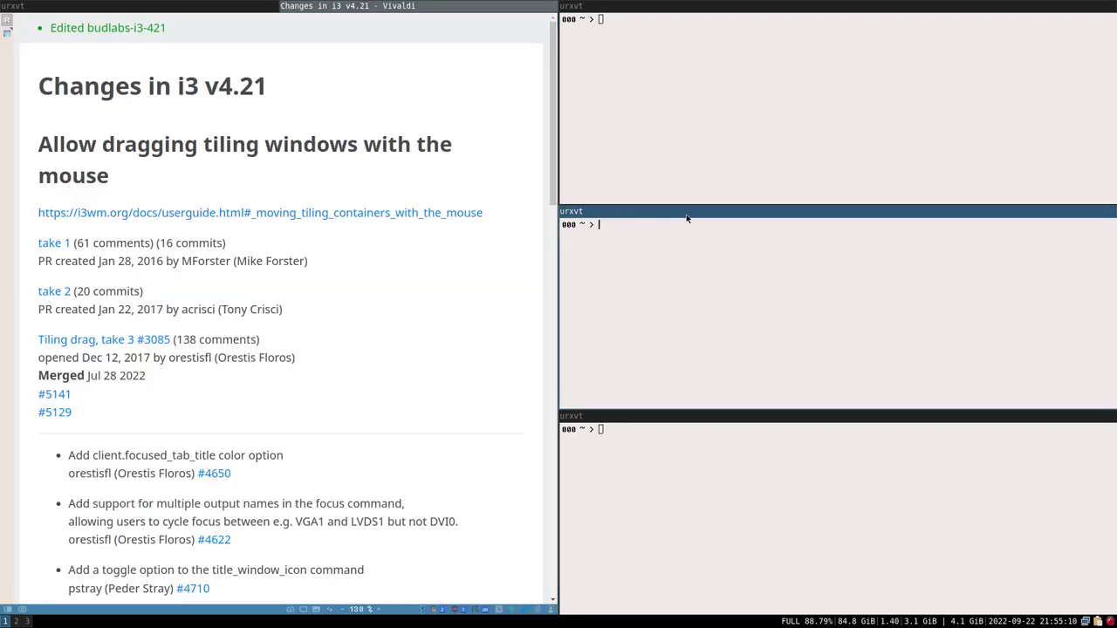
{"action": "left_click_drag", "start_coordinate": [577, 214], "coordinate": [301, 247]}
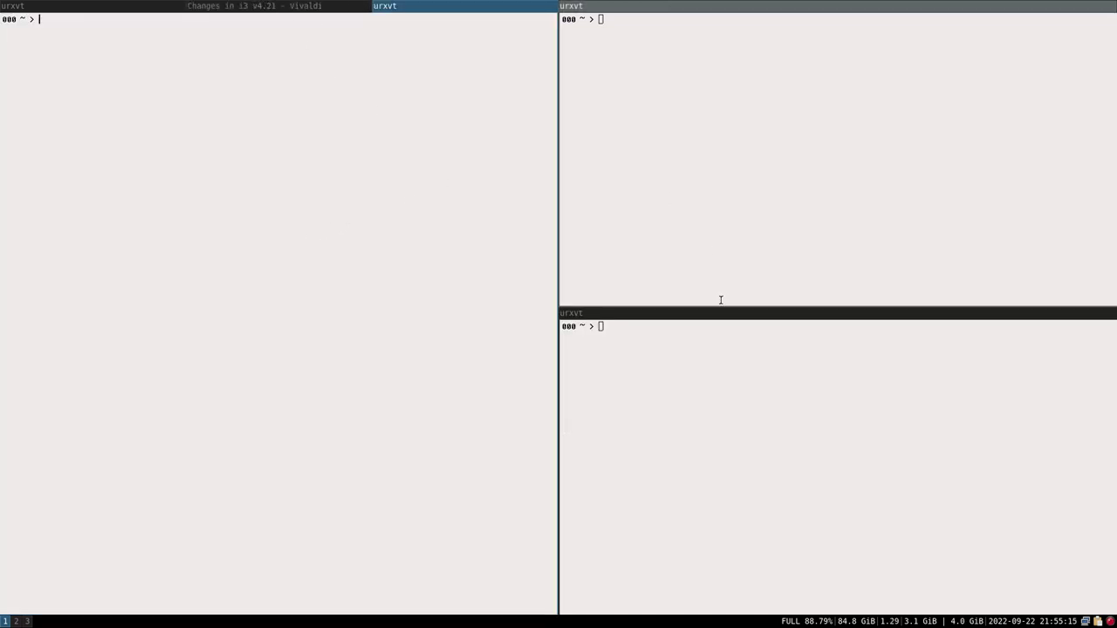
Move the lower empty terminal beneath the terminal in the third tab, and cycle through the container's tabs
{"action": "left_click_drag", "start_coordinate": [718, 325], "coordinate": [282, 466]}
{"action": "scroll", "coordinate": [307, 5], "scroll_direction": "up", "scroll_amount": 2}
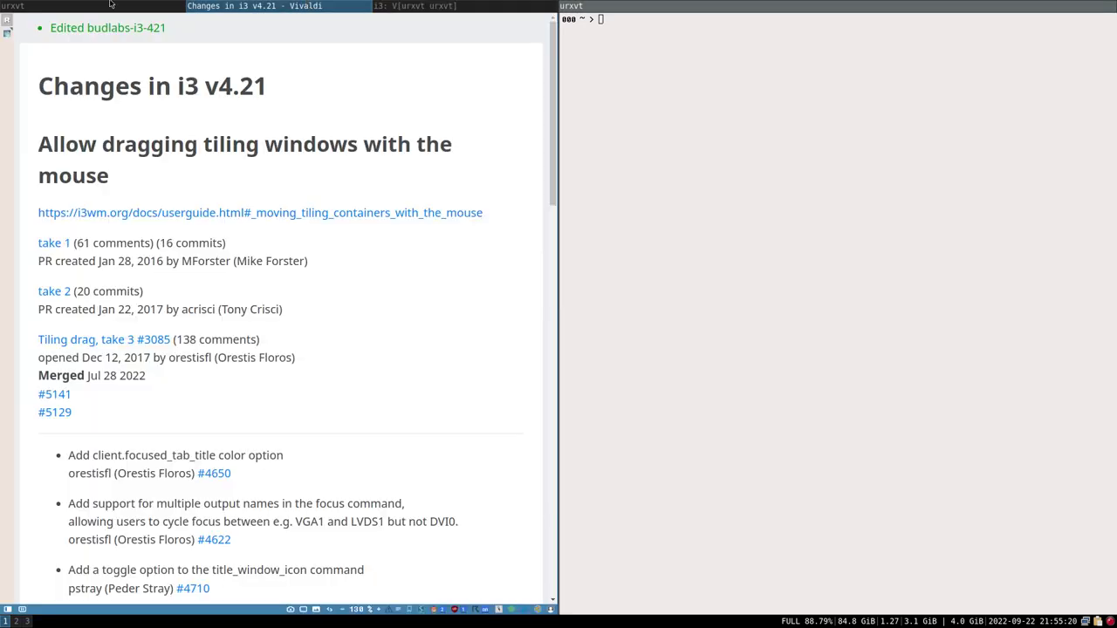
{"action": "scroll", "coordinate": [262, 7], "scroll_direction": "down", "scroll_amount": 2}
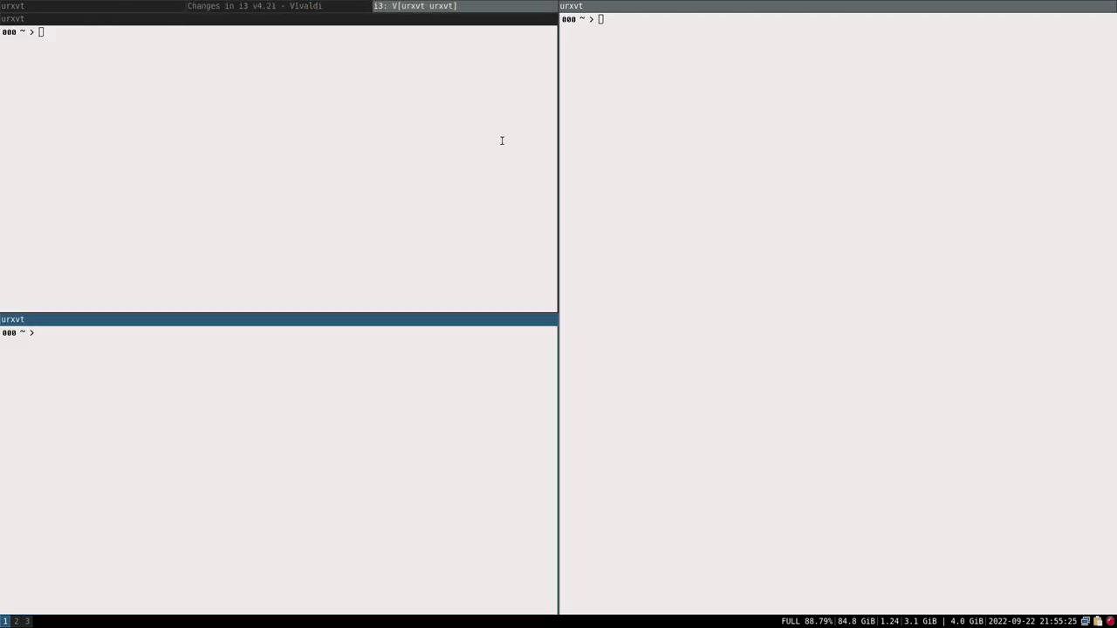
Show the browser tab and highlight the creation date of the take 1 pull request
{"action": "left_click", "coordinate": [261, 6]}
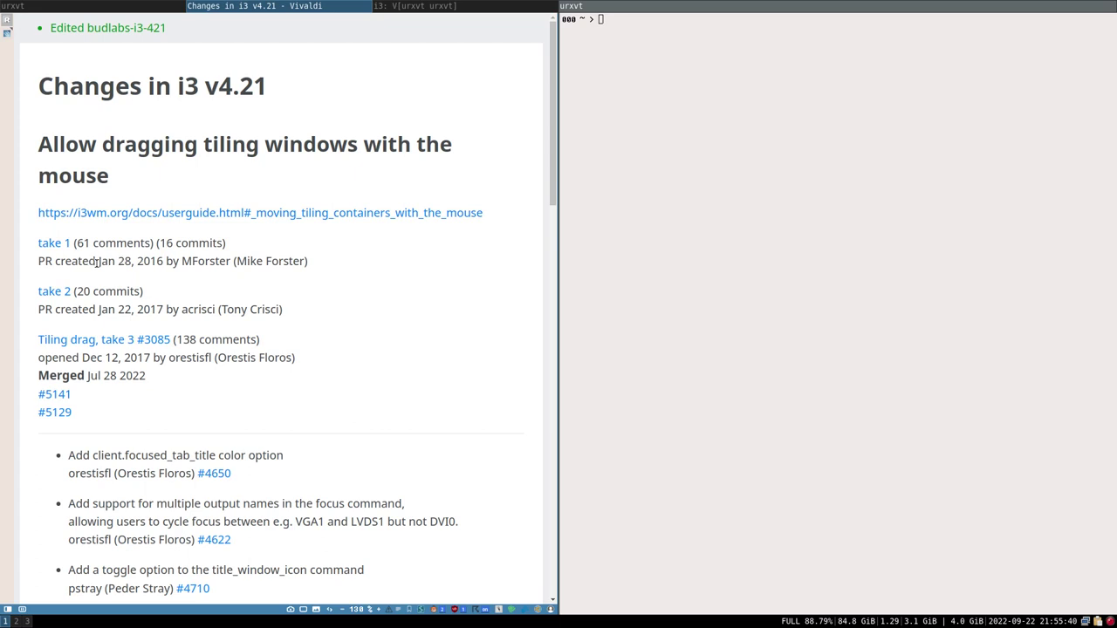
{"action": "left_click_drag", "start_coordinate": [96, 261], "coordinate": [130, 262]}
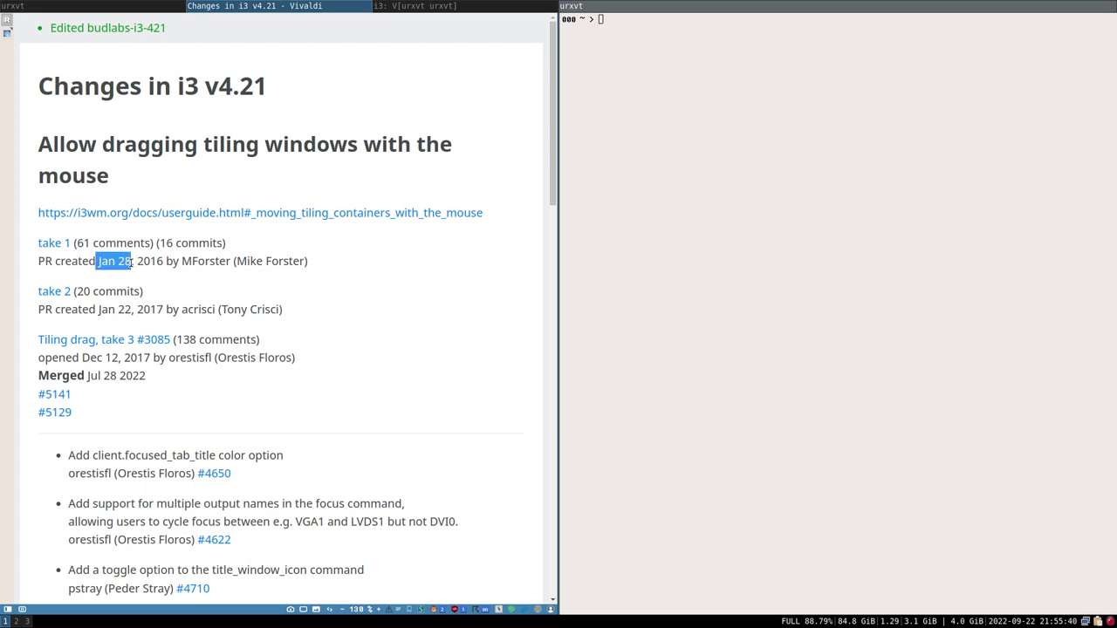
{"action": "left_click", "coordinate": [262, 266]}
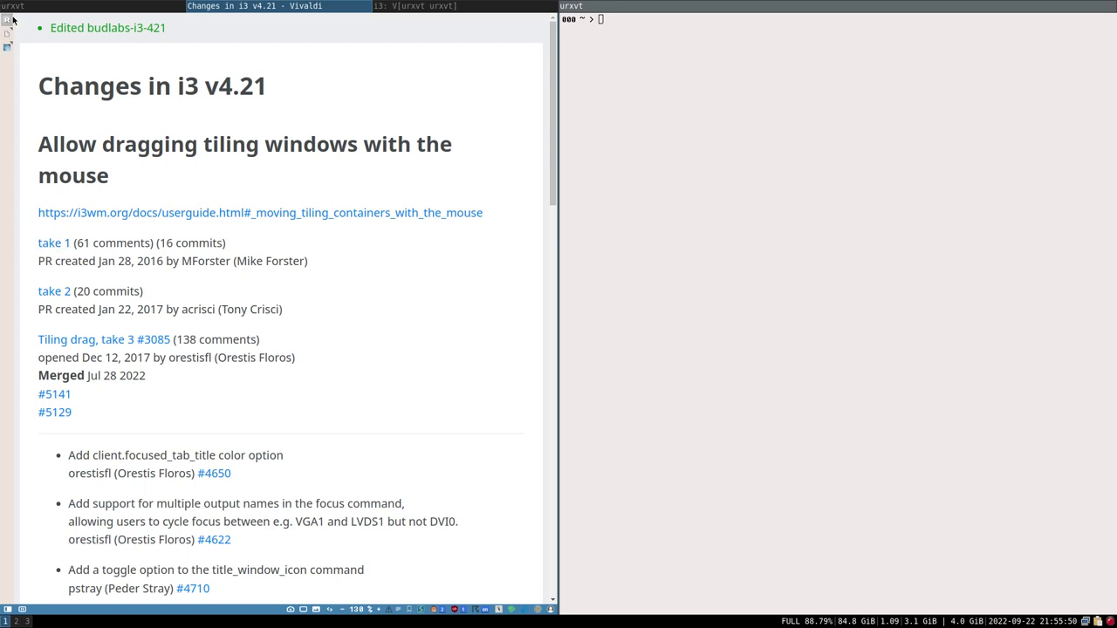
View the take 1 pull request #2178 on GitHub and skim its conversation, finishing at the start of the page
{"action": "left_click", "coordinate": [6, 35]}
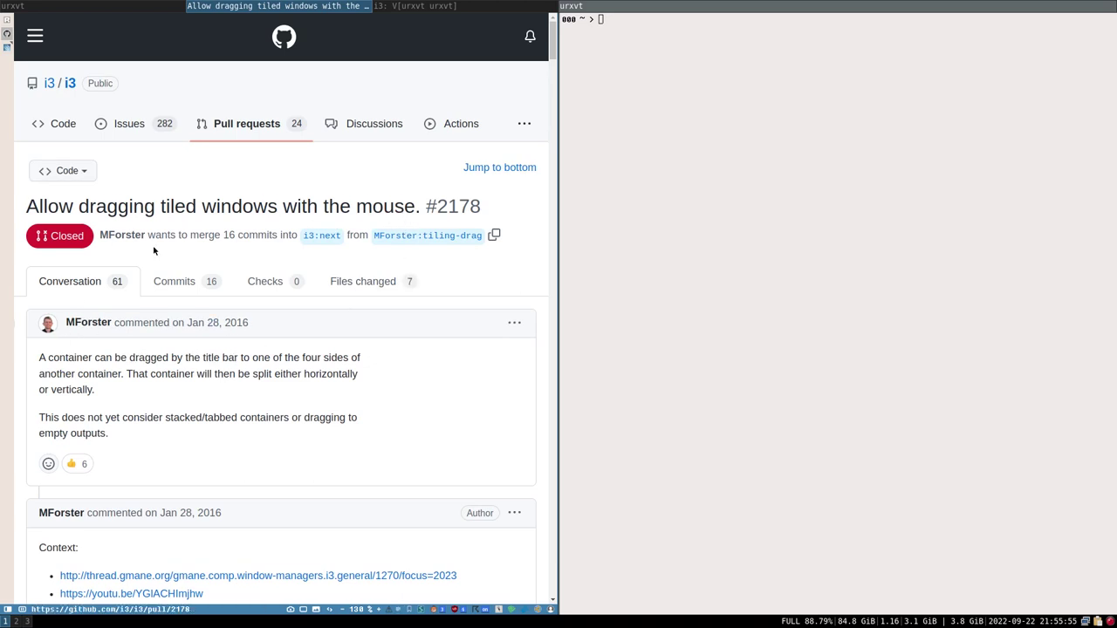
{"action": "scroll", "coordinate": [332, 281], "scroll_direction": "down", "scroll_amount": 3}
{"action": "scroll", "coordinate": [332, 282], "scroll_direction": "down", "scroll_amount": 3}
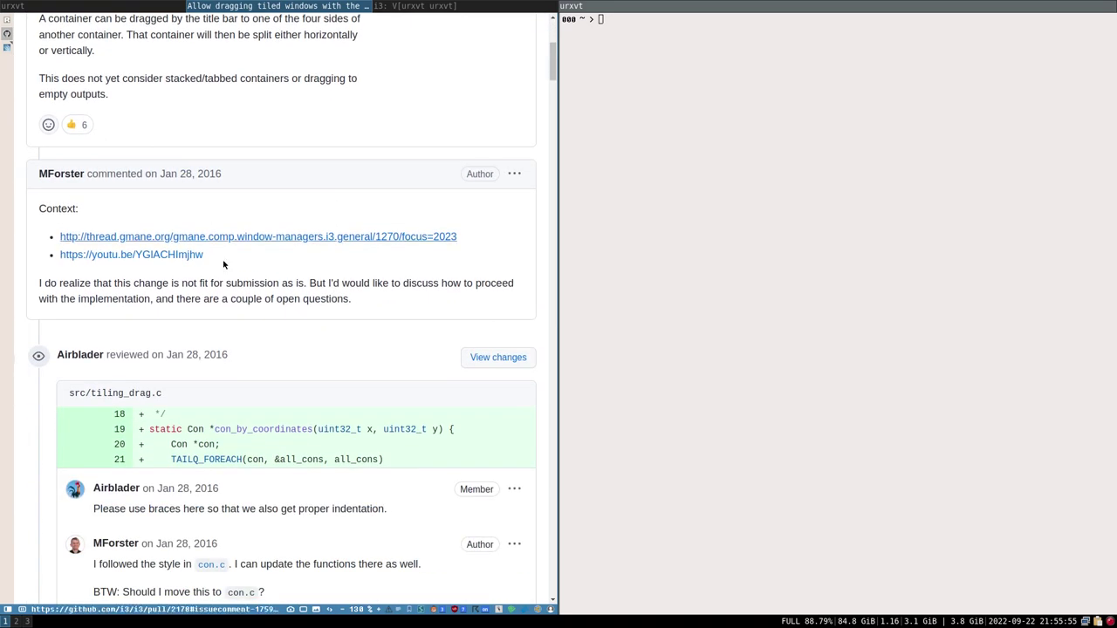
{"action": "scroll", "coordinate": [262, 306], "scroll_direction": "down", "scroll_amount": 3}
{"action": "scroll", "coordinate": [98, 222], "scroll_direction": "up", "scroll_amount": 2}
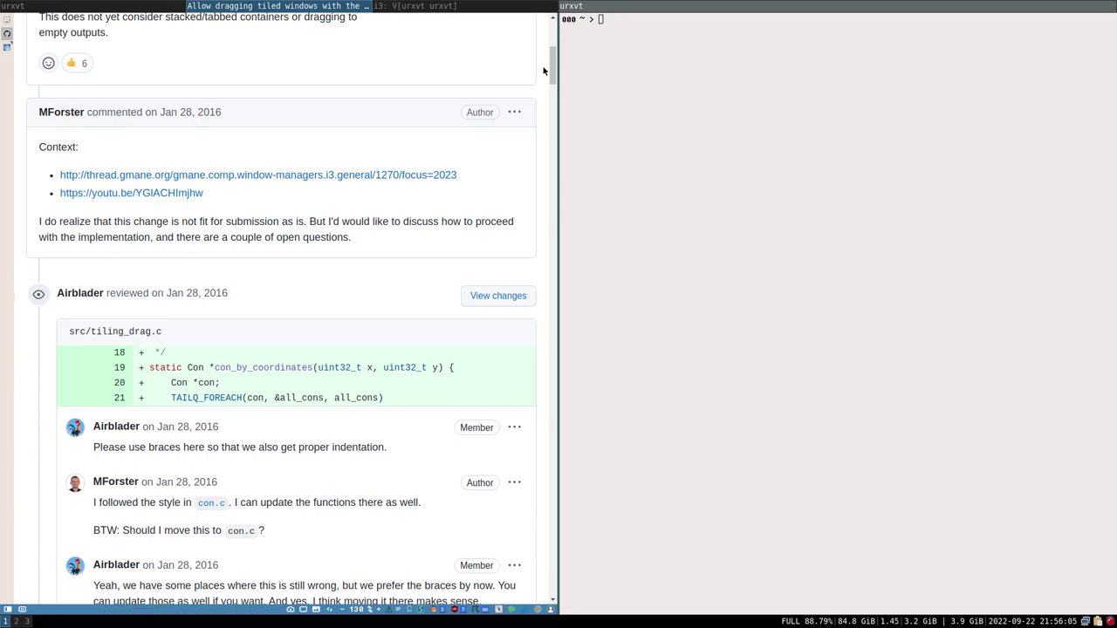
{"action": "left_click_drag", "start_coordinate": [553, 64], "coordinate": [553, 26]}
Return to the "Changes in i3 v4.21" page and highlight the comment and commit counts beside take 1
{"action": "left_click", "coordinate": [8, 23]}
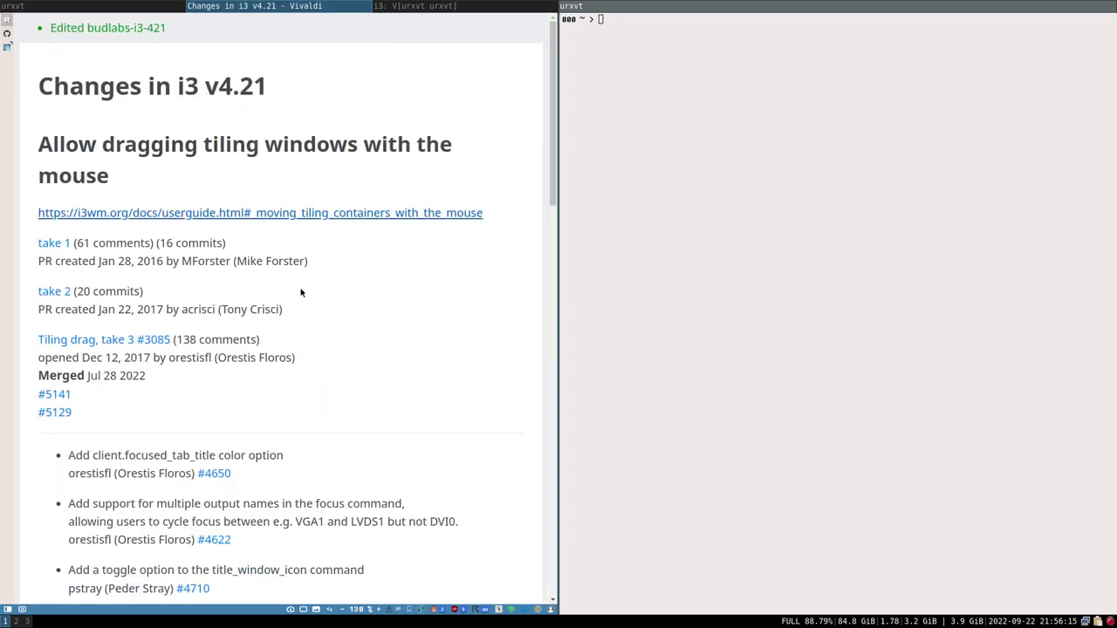
{"action": "left_click_drag", "start_coordinate": [79, 243], "coordinate": [259, 251]}
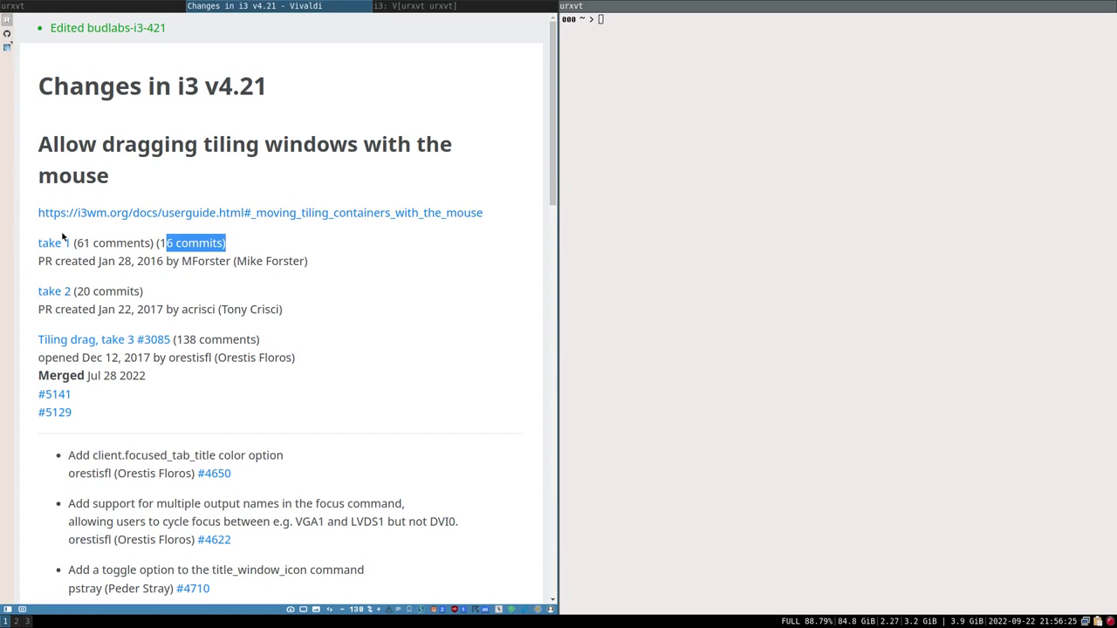
{"action": "left_click", "coordinate": [279, 262]}
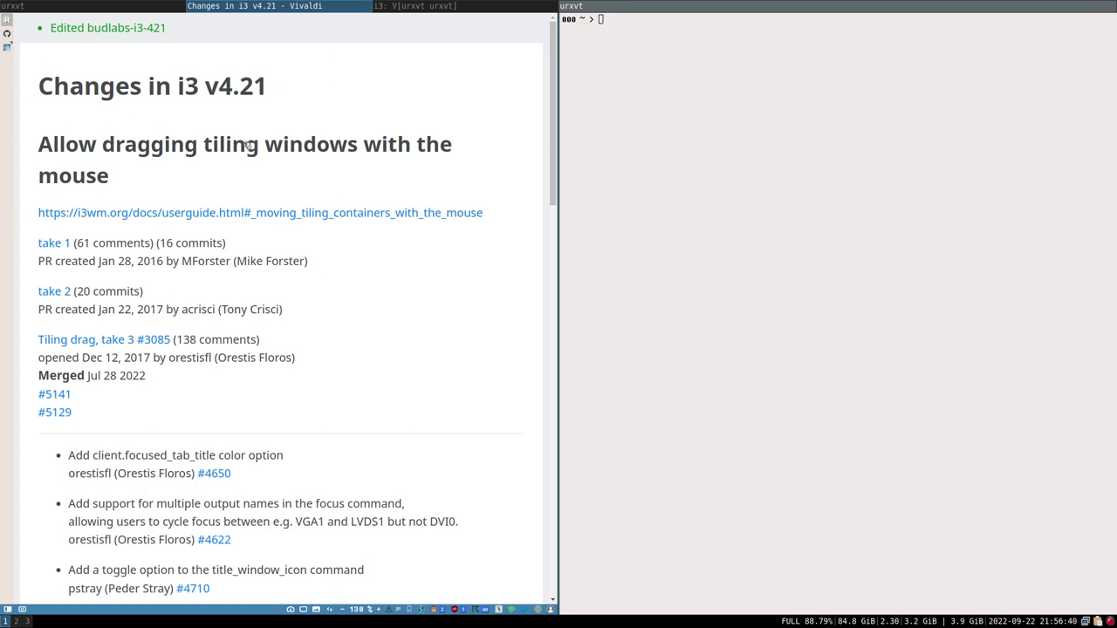
Widen the tabbed container to about two thirds of the workspace, and move the release-notes terminal out above the lone terminal
{"action": "left_click", "coordinate": [561, 91]}
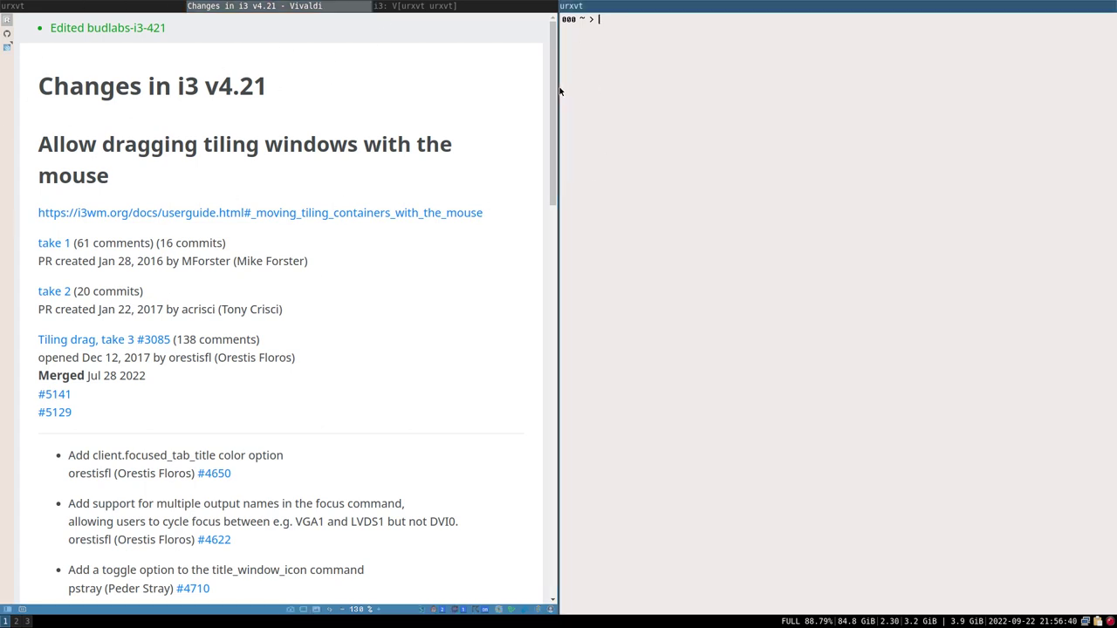
{"action": "left_click_drag", "start_coordinate": [559, 95], "coordinate": [724, 96]}
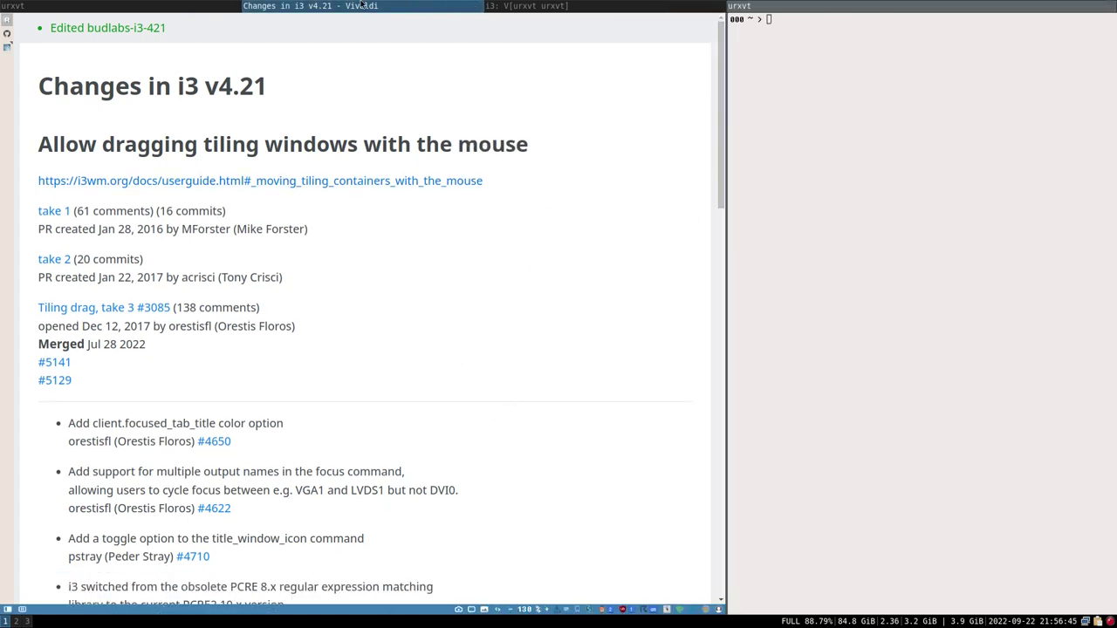
{"action": "left_click_drag", "start_coordinate": [40, 6], "coordinate": [966, 137]}
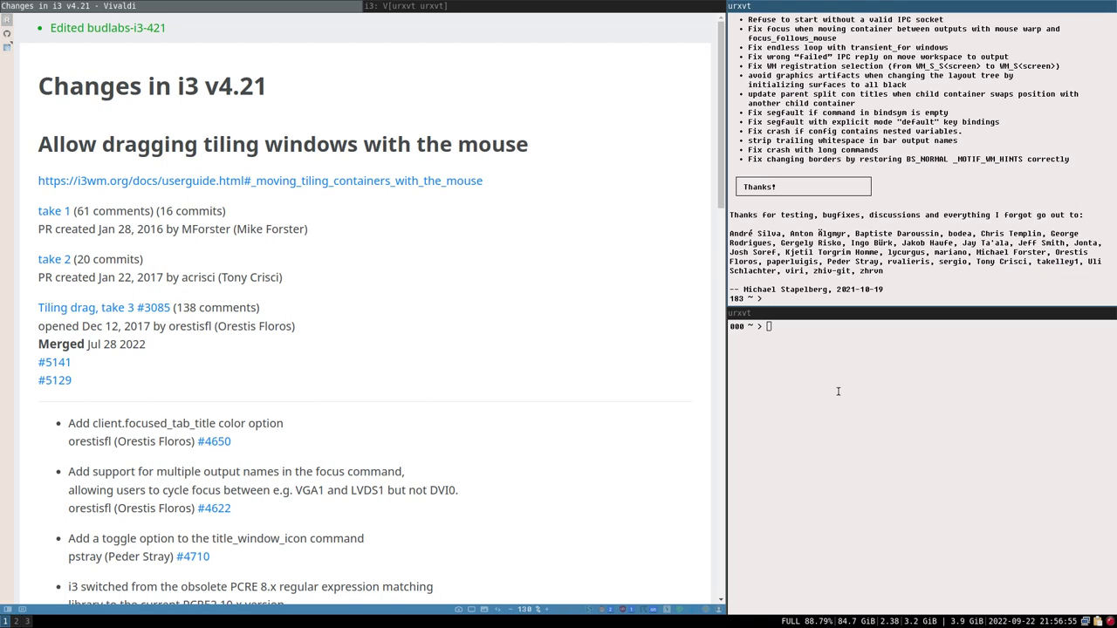
Open the take 2 pull request #2653 from the Changes page and skim its description and TODO list
{"action": "left_click", "coordinate": [373, 253]}
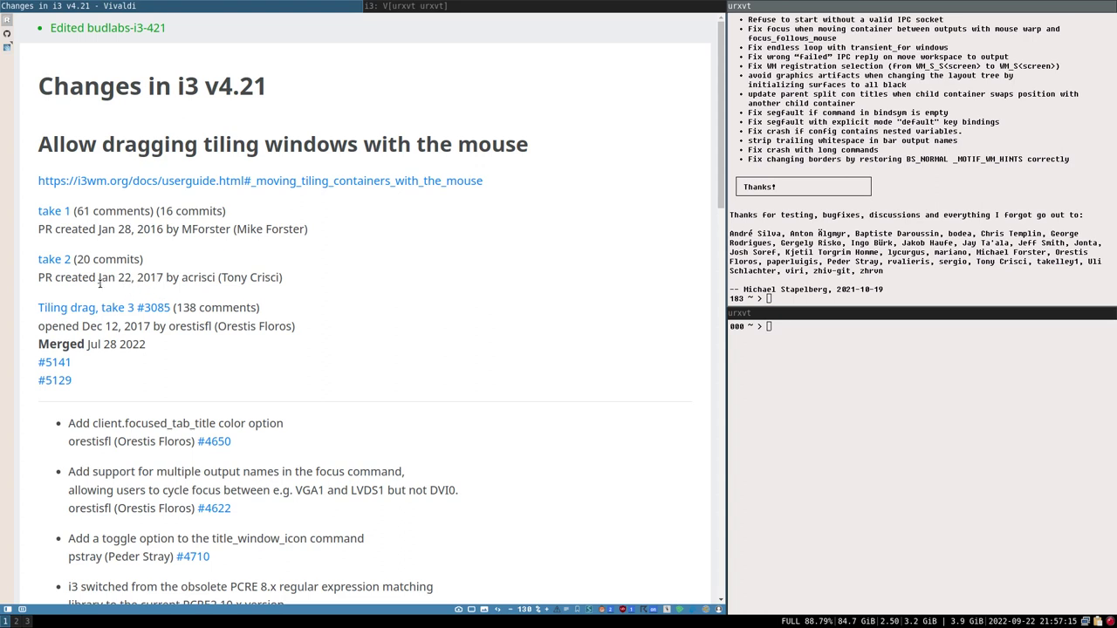
{"action": "middle_click", "coordinate": [57, 260]}
{"action": "left_click", "coordinate": [7, 40]}
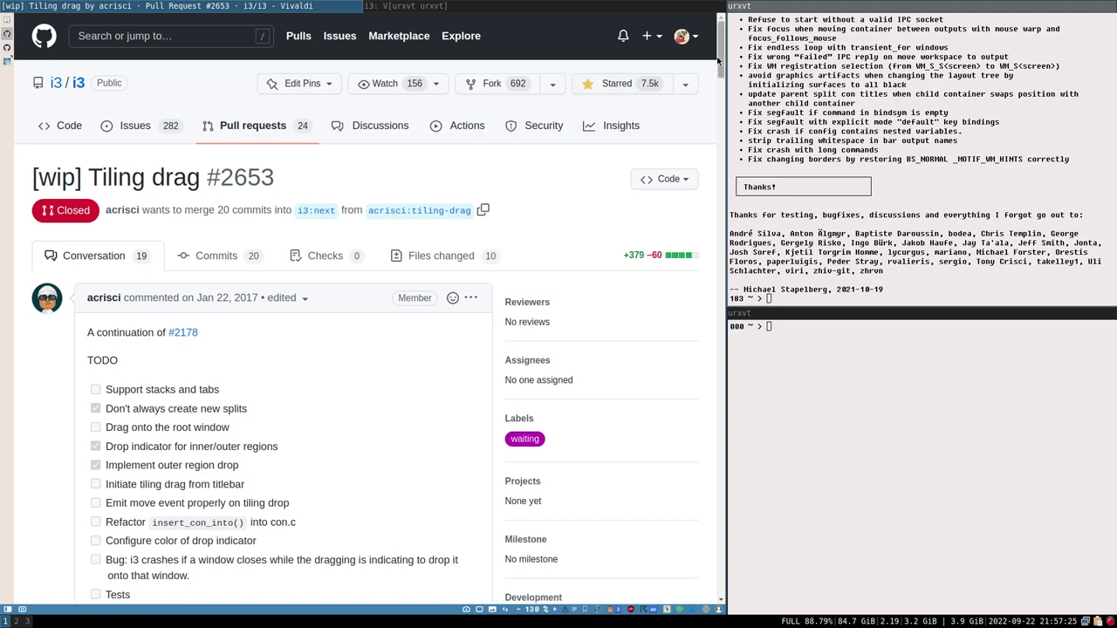
{"action": "left_click_drag", "start_coordinate": [719, 57], "coordinate": [722, 26]}
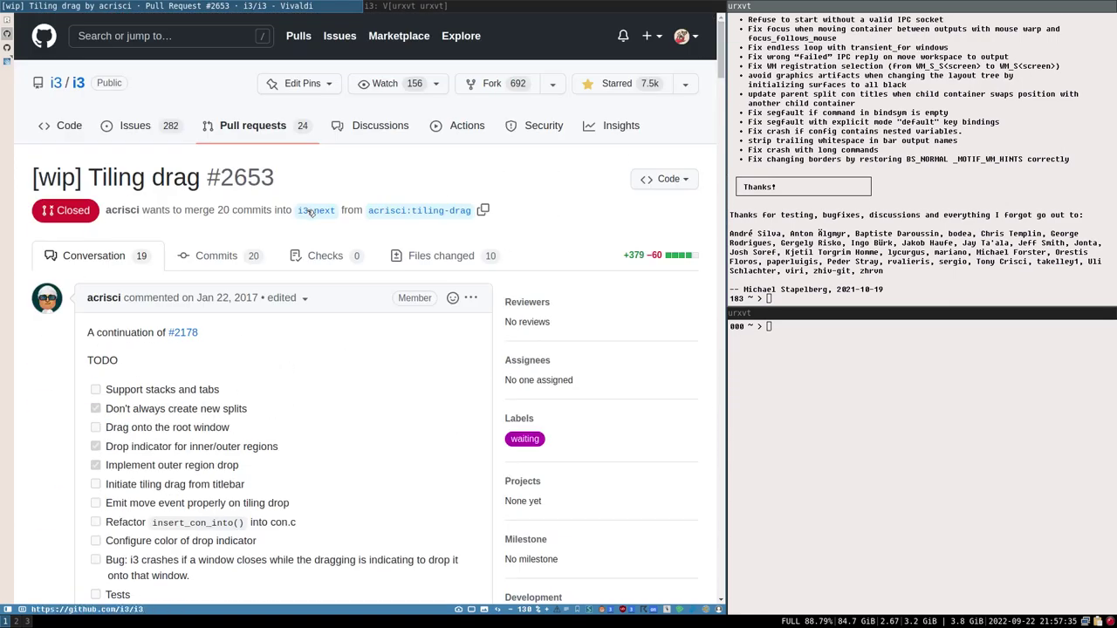
{"action": "scroll", "coordinate": [87, 262], "scroll_direction": "down", "scroll_amount": 3}
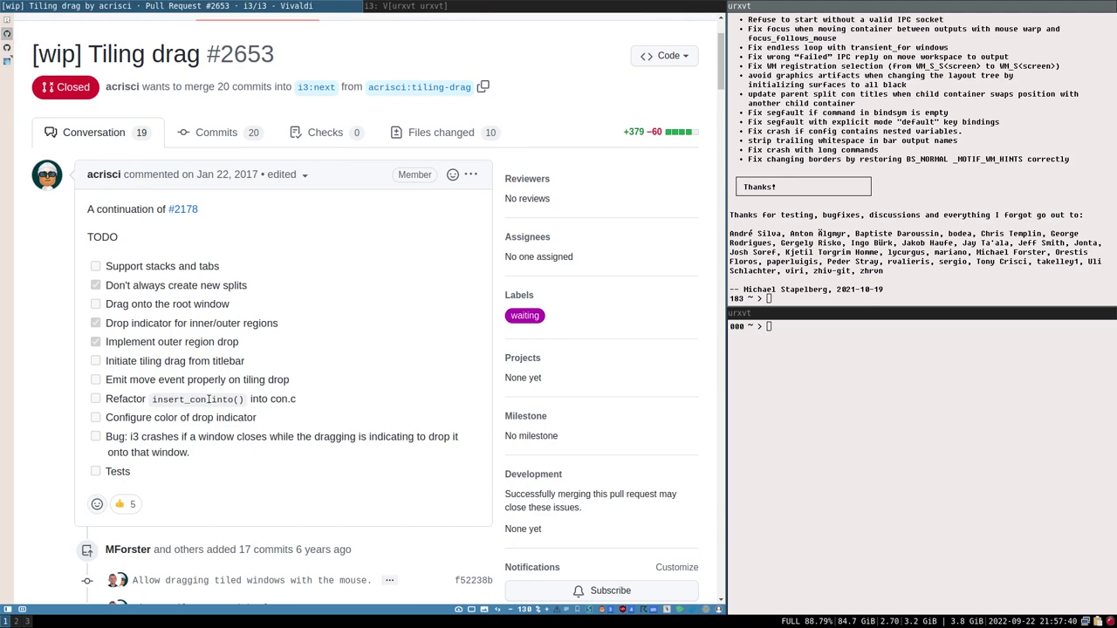
{"action": "scroll", "coordinate": [208, 399], "scroll_direction": "up", "scroll_amount": 3}
Return to the "Changes in i3 v4.21" page and highlight the dates and authors of take 2 and take 3
{"action": "left_click", "coordinate": [7, 32]}
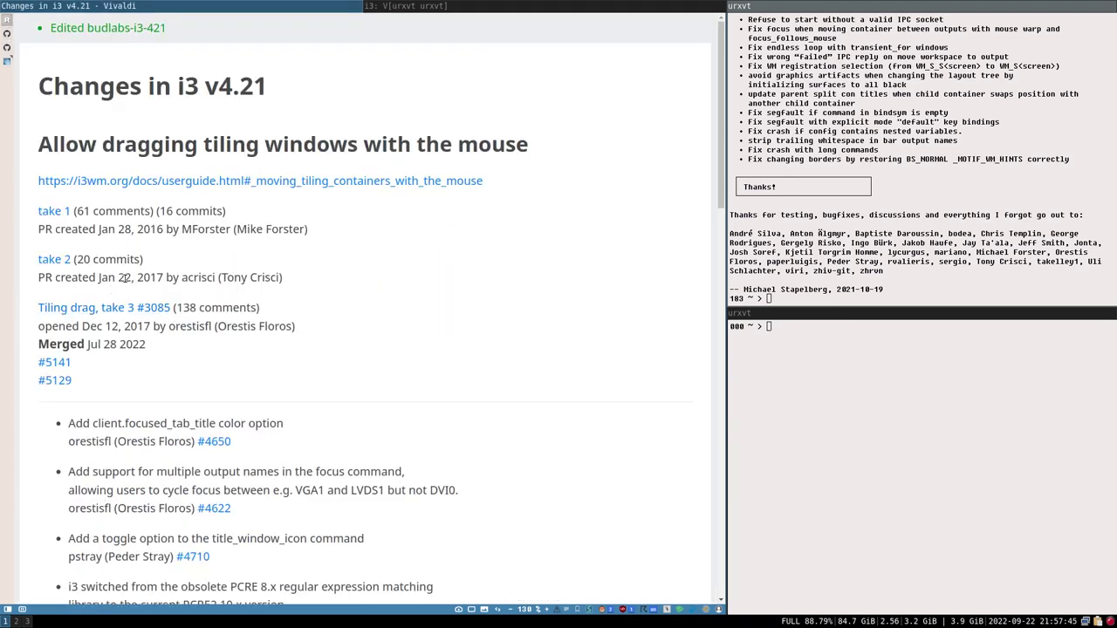
{"action": "left_click_drag", "start_coordinate": [175, 278], "coordinate": [236, 278]}
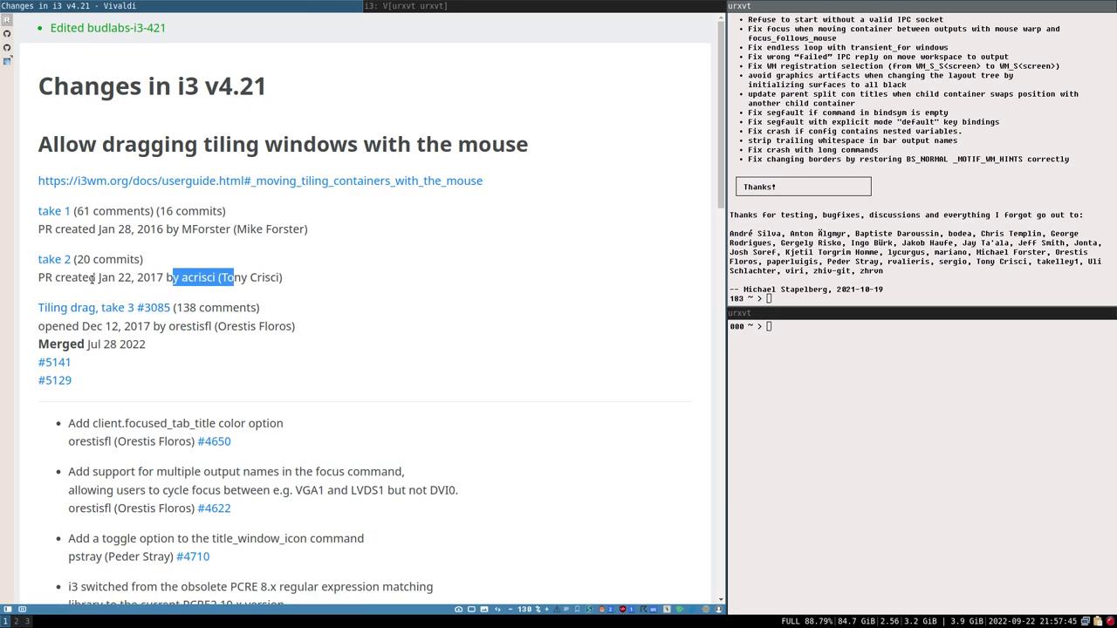
{"action": "left_click_drag", "start_coordinate": [89, 277], "coordinate": [144, 279]}
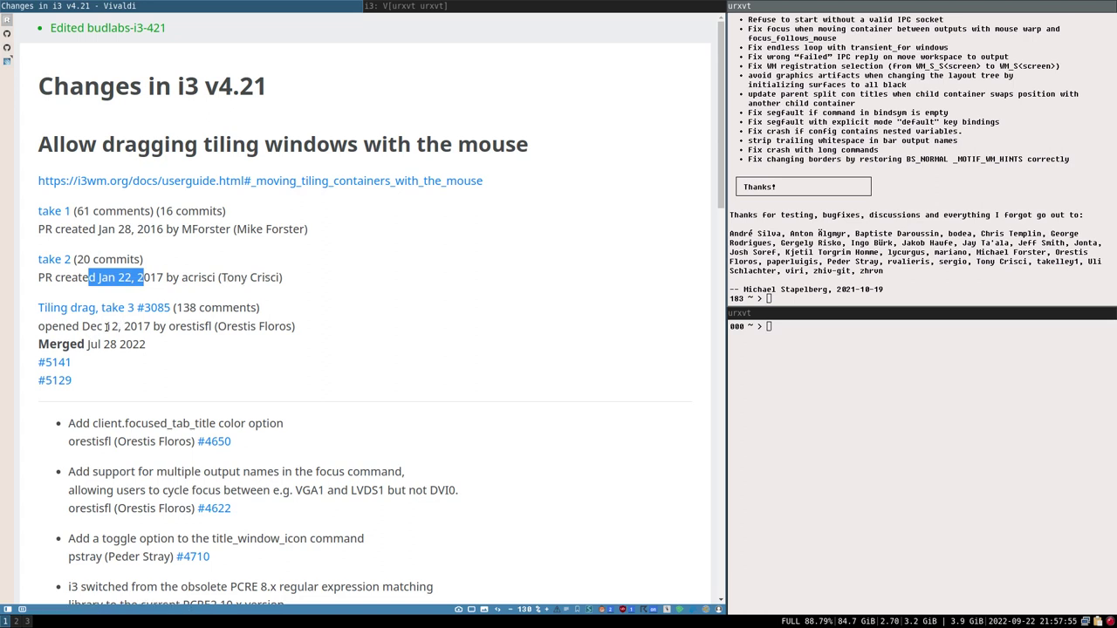
{"action": "left_click_drag", "start_coordinate": [79, 328], "coordinate": [120, 327]}
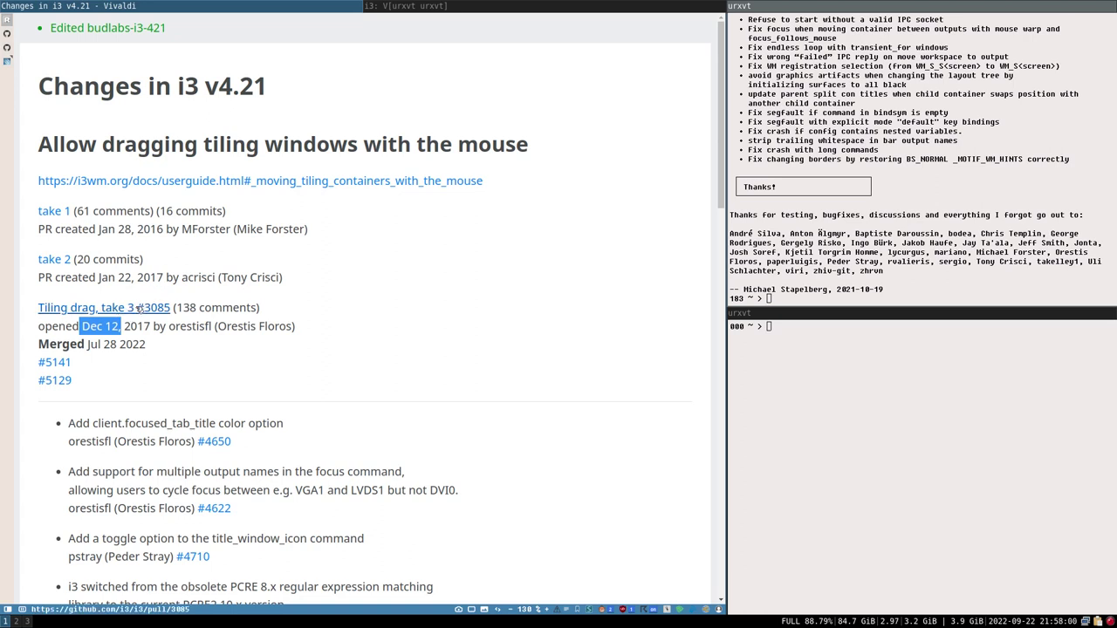
{"action": "left_click_drag", "start_coordinate": [218, 327], "coordinate": [292, 328]}
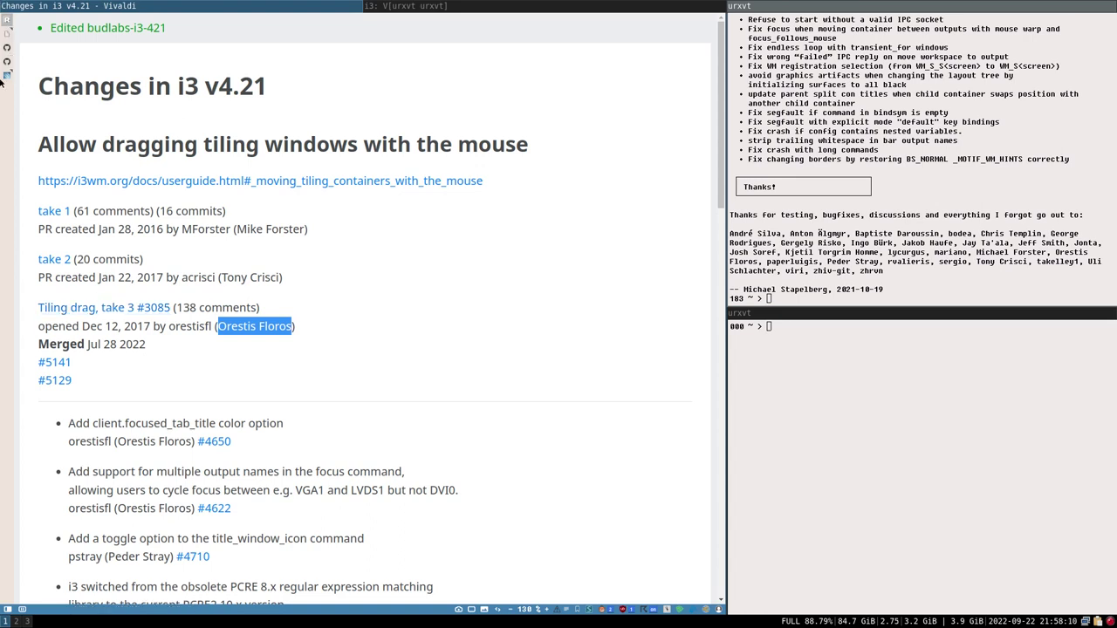
View the take 3 pull request #3085 on GitHub and highlight its merge date
{"action": "left_click", "coordinate": [8, 35]}
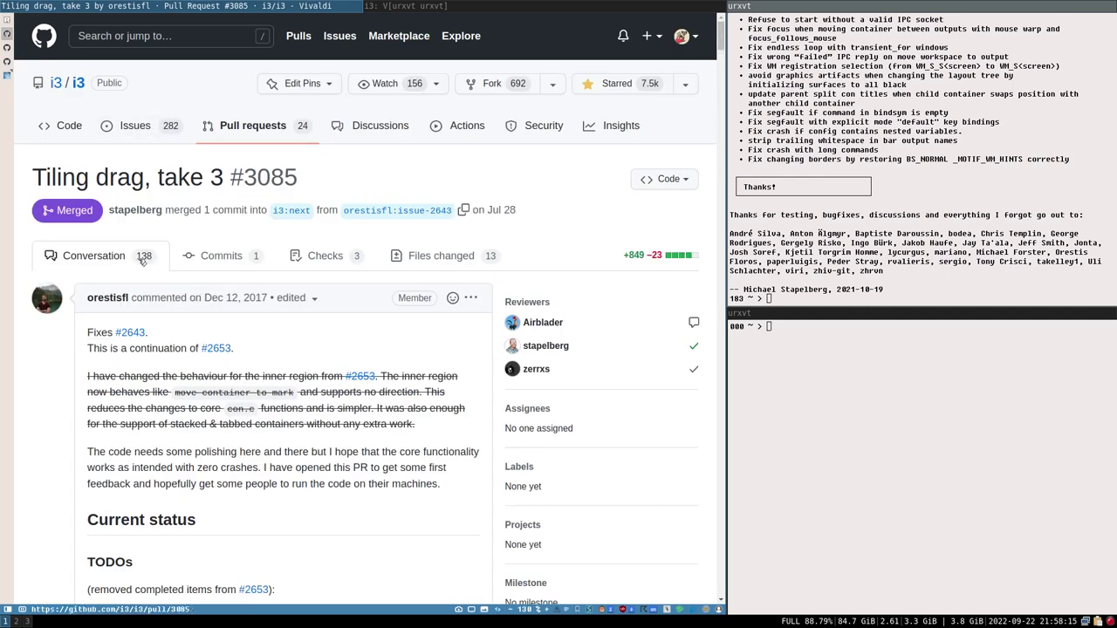
{"action": "mouse_move", "coordinate": [721, 37]}
{"action": "left_mouse_down"}
{"action": "mouse_move", "coordinate": [705, 316]}
{"action": "mouse_move", "coordinate": [709, 26]}
{"action": "left_mouse_up"}
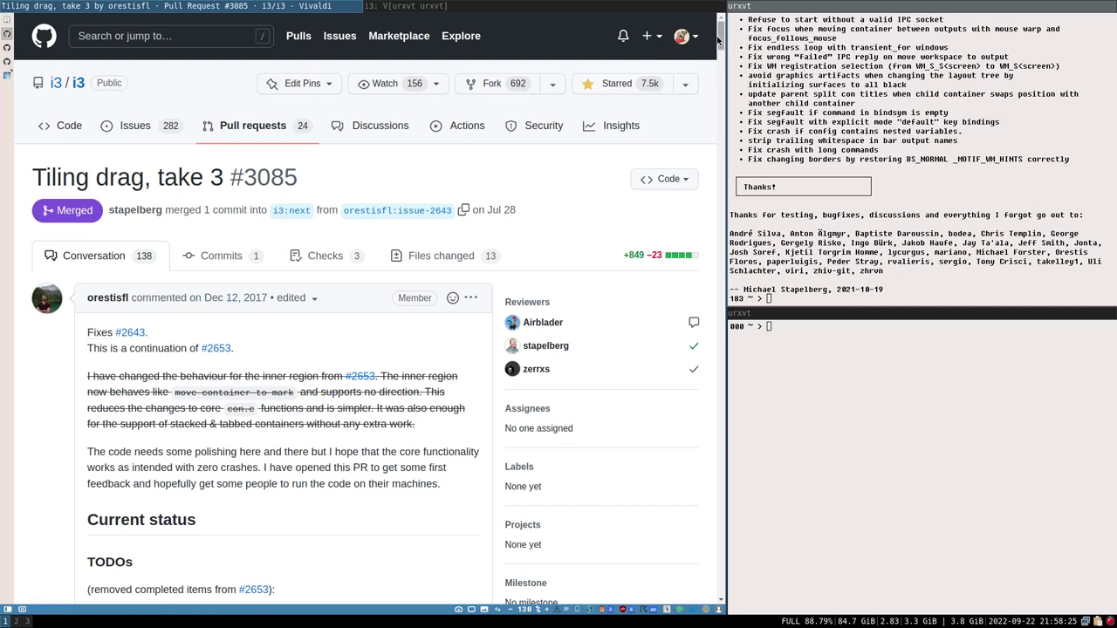
{"action": "left_click_drag", "start_coordinate": [489, 210], "coordinate": [522, 211]}
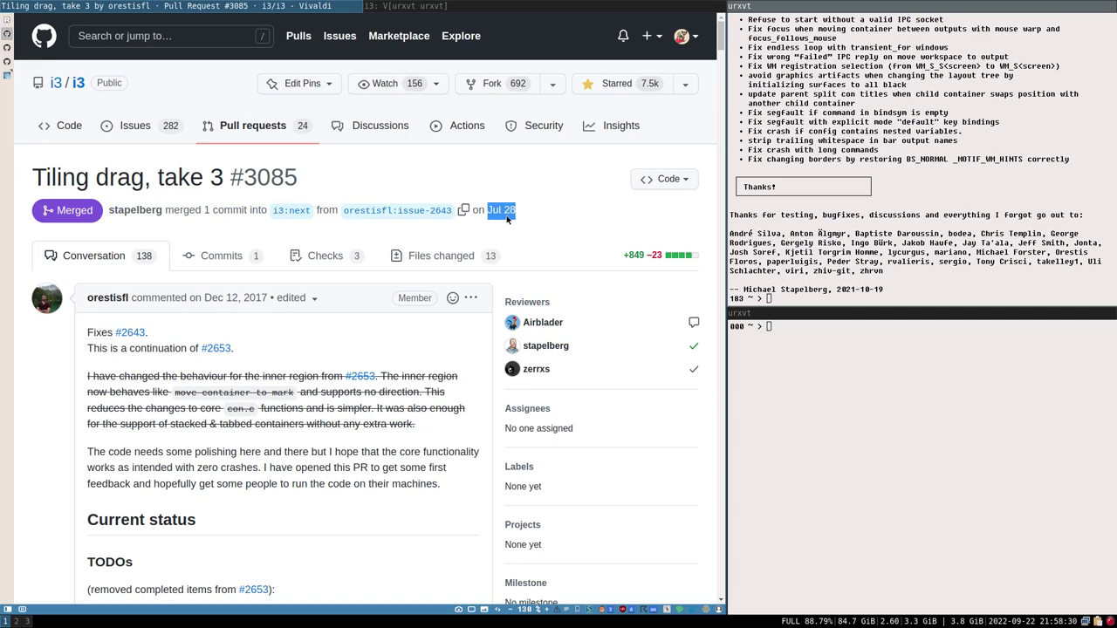
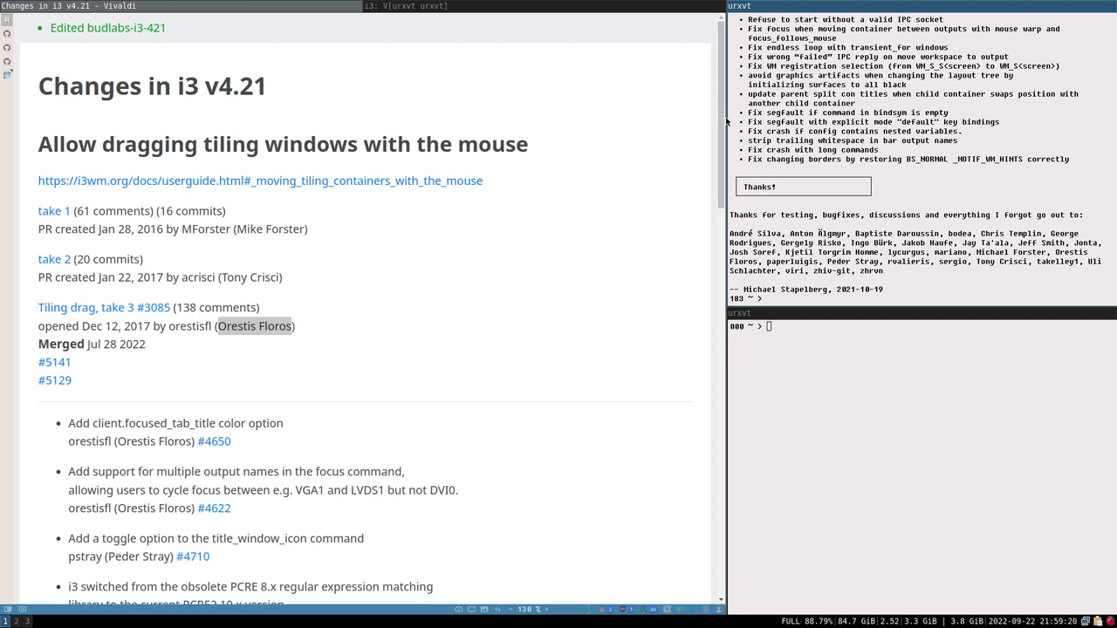
Narrow the browser container to about 55% of the workspace, and move the release-notes terminal below the browser, beside the lone terminal, and back above it
{"action": "left_click_drag", "start_coordinate": [727, 121], "coordinate": [613, 128]}
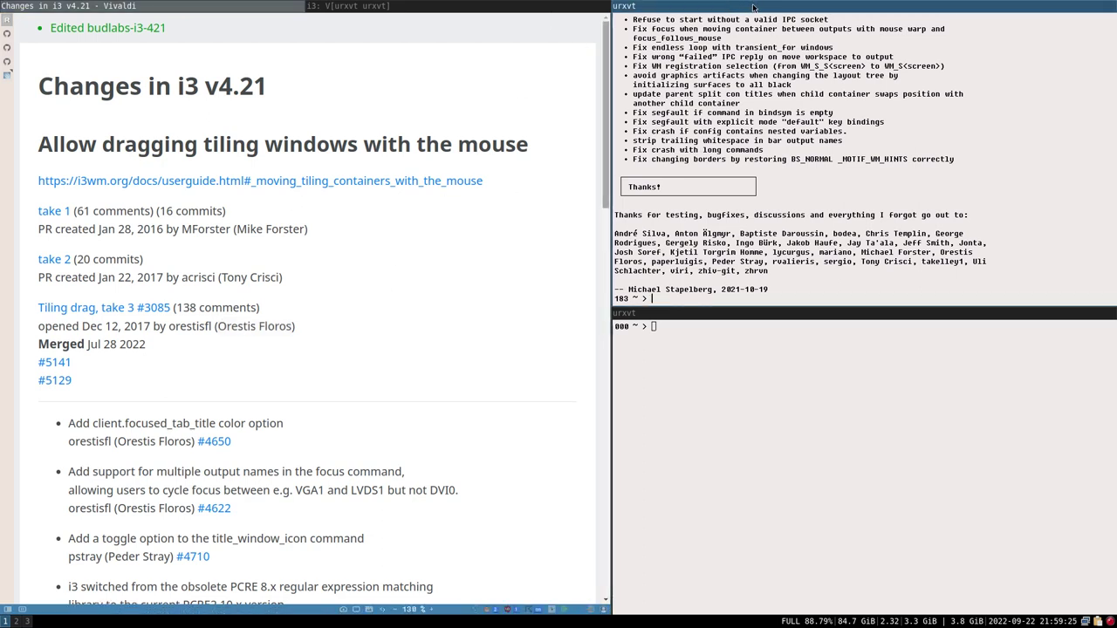
{"action": "left_click_drag", "start_coordinate": [759, 7], "coordinate": [320, 438]}
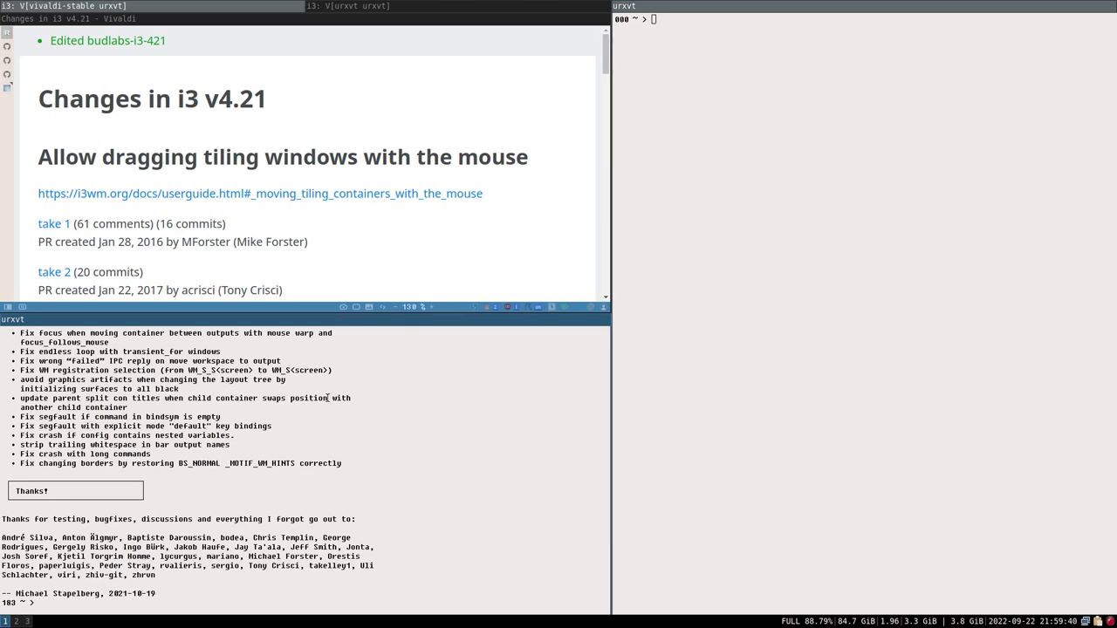
{"action": "left_click_drag", "start_coordinate": [314, 323], "coordinate": [971, 203]}
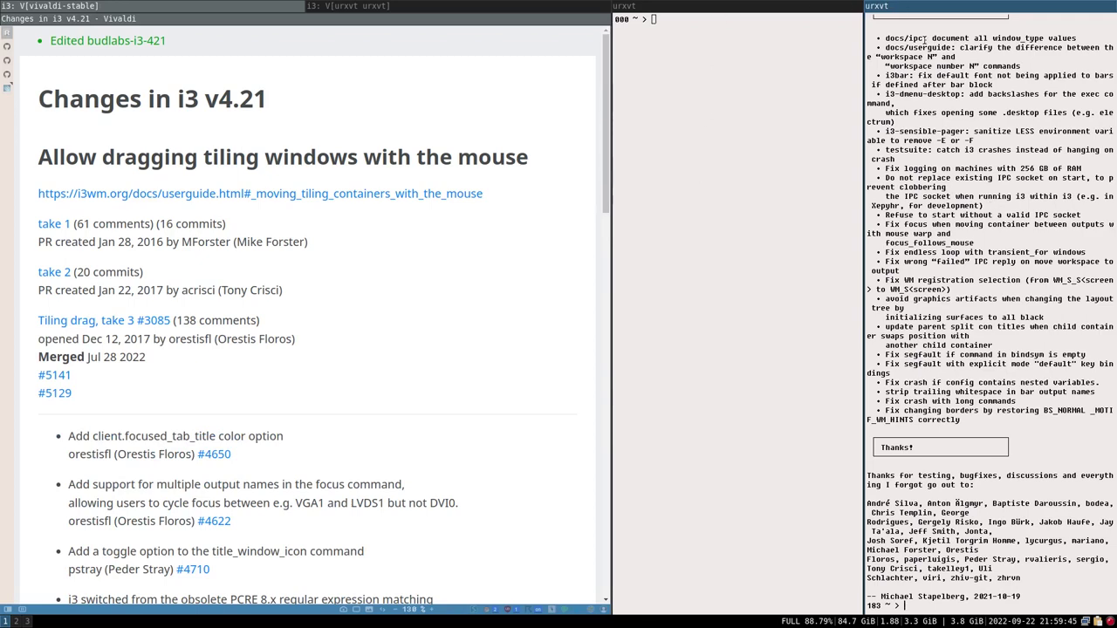
{"action": "left_click_drag", "start_coordinate": [936, 8], "coordinate": [765, 49]}
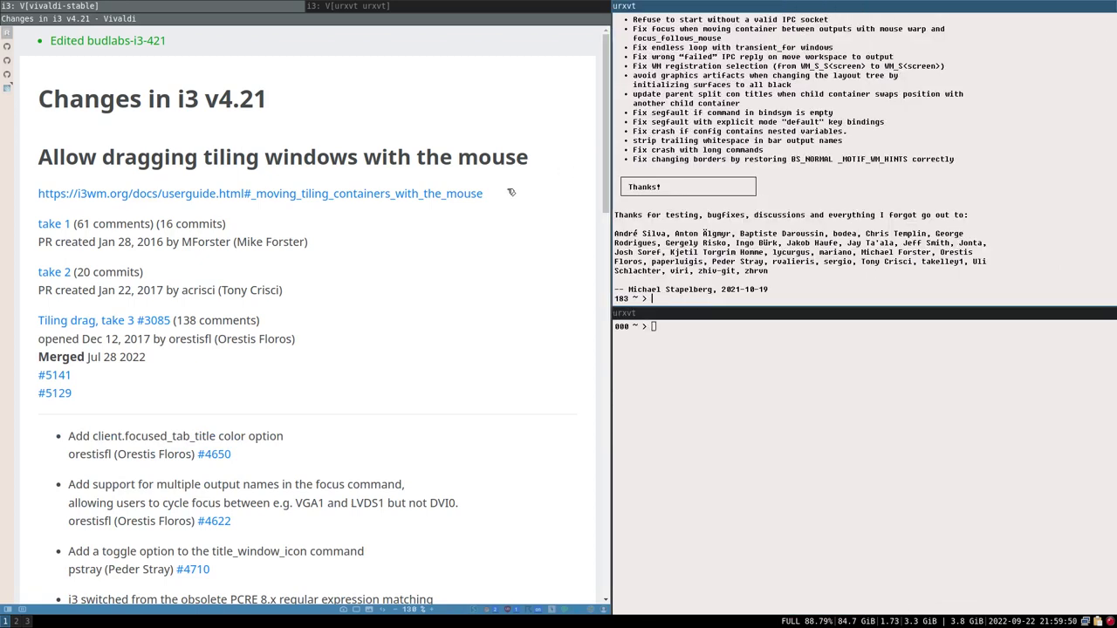
Open the user guide section on moving tiling containers with the mouse from the Changes page link
{"action": "scroll", "coordinate": [370, 294], "scroll_direction": "down", "scroll_amount": 3}
{"action": "scroll", "coordinate": [370, 294], "scroll_direction": "up", "scroll_amount": 3}
{"action": "left_click", "coordinate": [292, 196]}
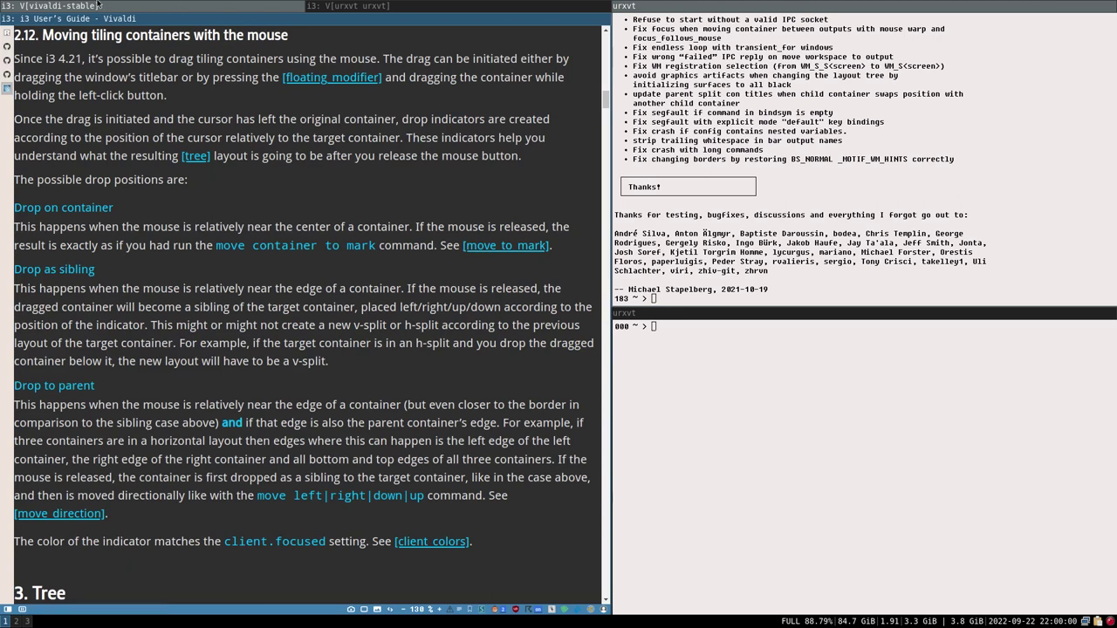
Shift focus in turn to the release-notes terminal, the empty terminal, and the browser window
{"action": "left_click", "coordinate": [769, 6]}
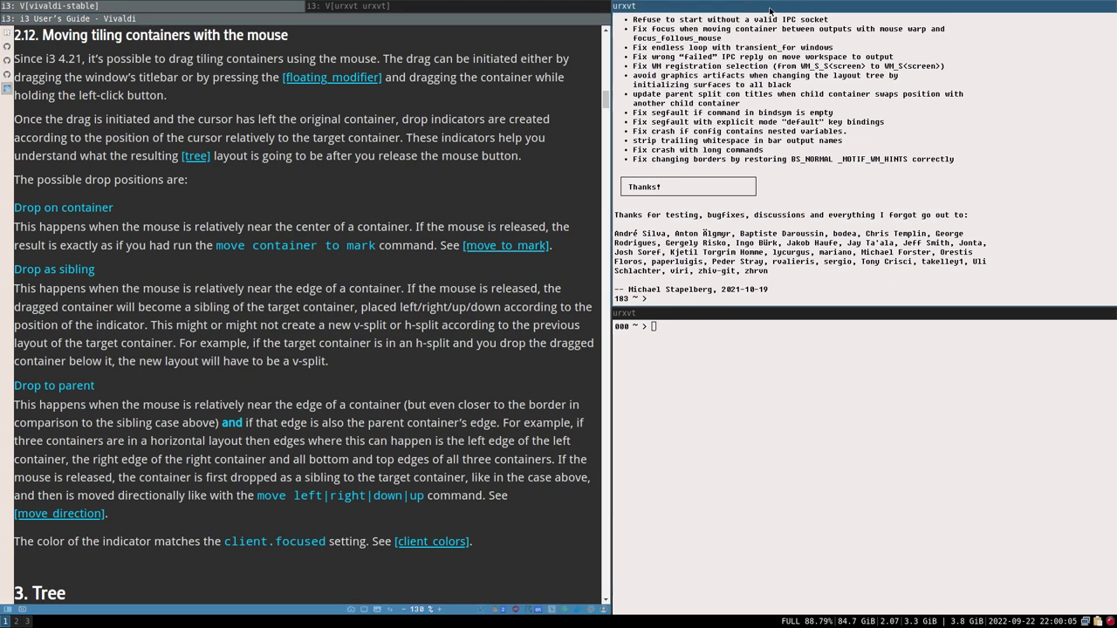
{"action": "left_click", "coordinate": [728, 316]}
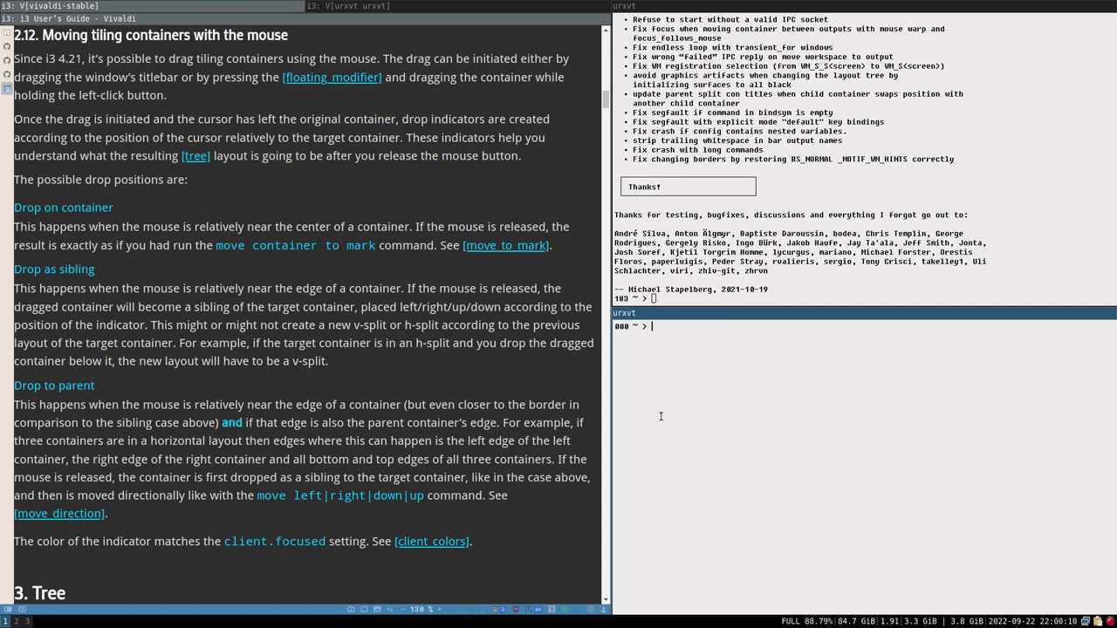
{"action": "left_click", "coordinate": [158, 21]}
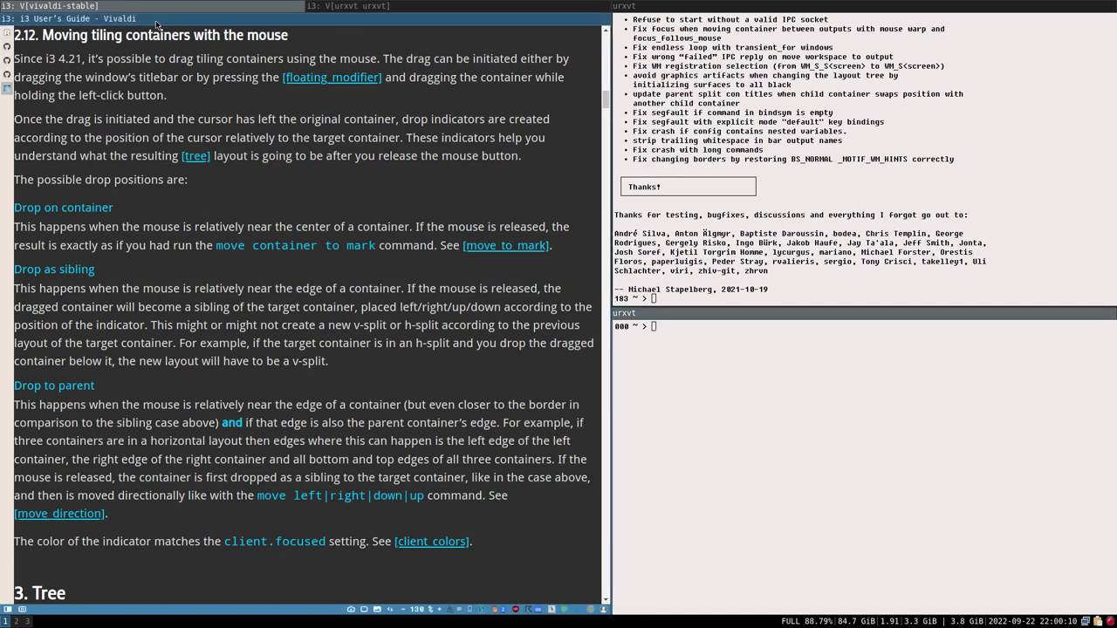
Move the empty terminal above the release-notes terminal and back below it
{"action": "left_click", "coordinate": [719, 380]}
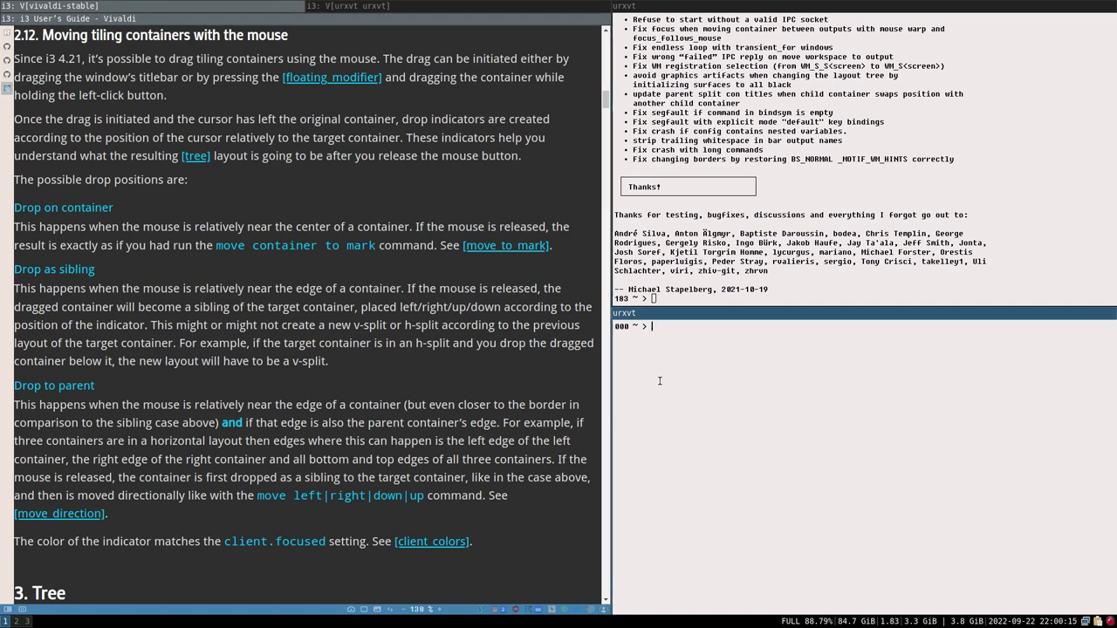
{"action": "left_click_drag", "start_coordinate": [739, 320], "coordinate": [763, 51]}
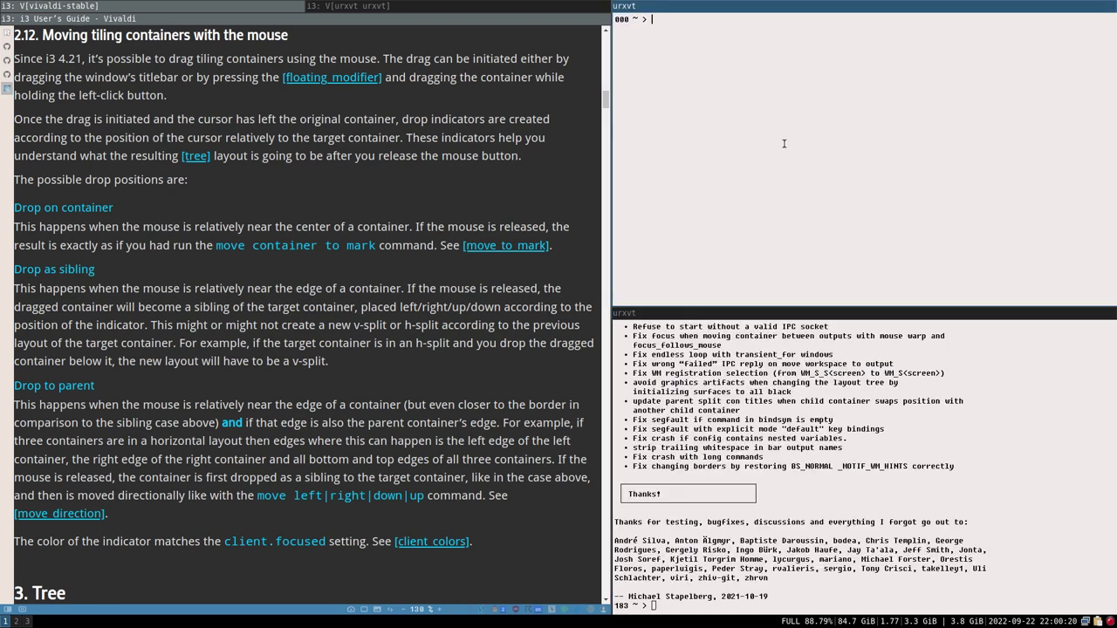
{"action": "left_click_drag", "start_coordinate": [781, 469], "coordinate": [588, 384]}
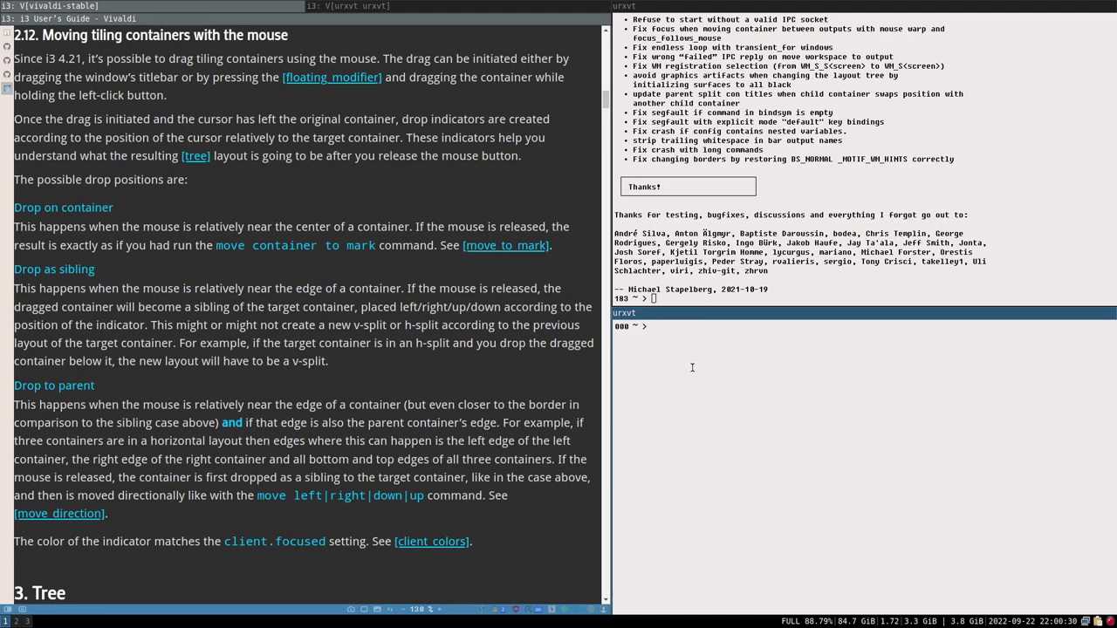
Float the empty terminal, move it over the browser, resize it, and return it to tiling mode
{"action": "key", "text": "super+shift+space"}
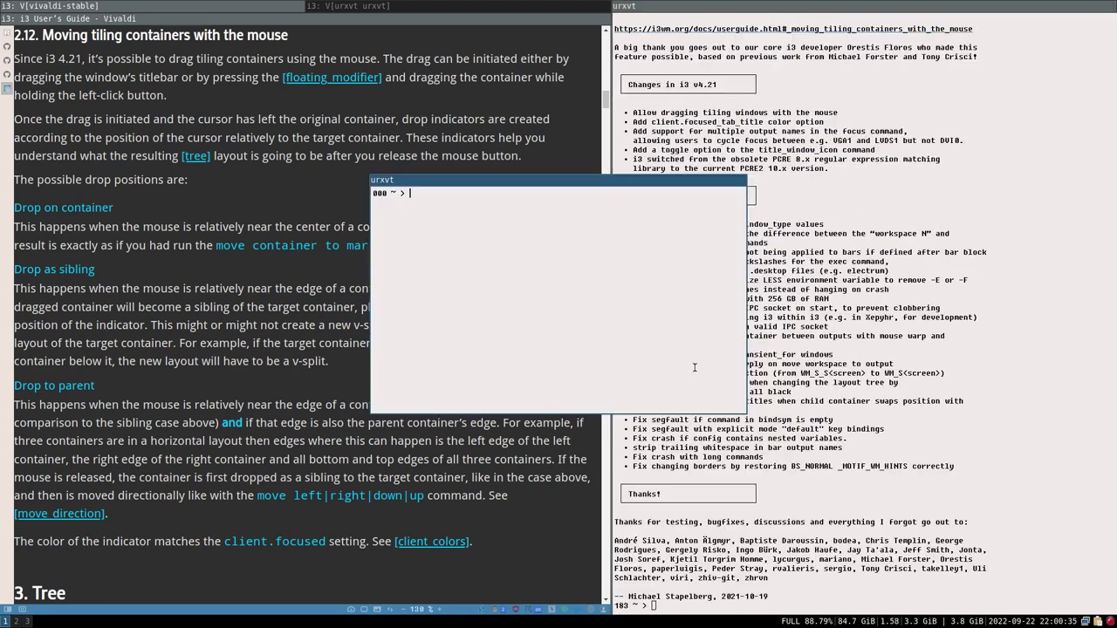
{"action": "left_click_drag", "start_coordinate": [501, 262], "coordinate": [244, 391]}
{"action": "left_click_drag", "start_coordinate": [378, 477], "coordinate": [435, 521]}
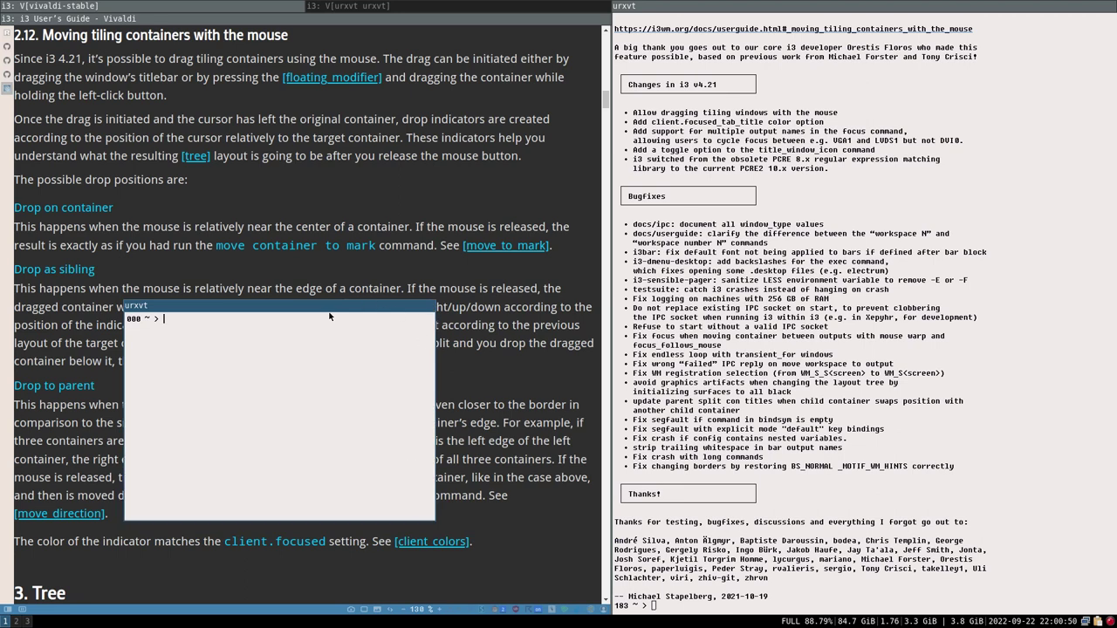
{"action": "mouse_move", "coordinate": [317, 309]}
{"action": "left_mouse_down"}
{"action": "mouse_move", "coordinate": [317, 328]}
{"action": "mouse_move", "coordinate": [320, 255]}
{"action": "mouse_move", "coordinate": [314, 387]}
{"action": "mouse_move", "coordinate": [478, 292]}
{"action": "mouse_move", "coordinate": [299, 133]}
{"action": "mouse_move", "coordinate": [316, 367]}
{"action": "mouse_move", "coordinate": [567, 271]}
{"action": "mouse_move", "coordinate": [356, 306]}
{"action": "mouse_move", "coordinate": [365, 248]}
{"action": "mouse_move", "coordinate": [329, 295]}
{"action": "left_mouse_up"}
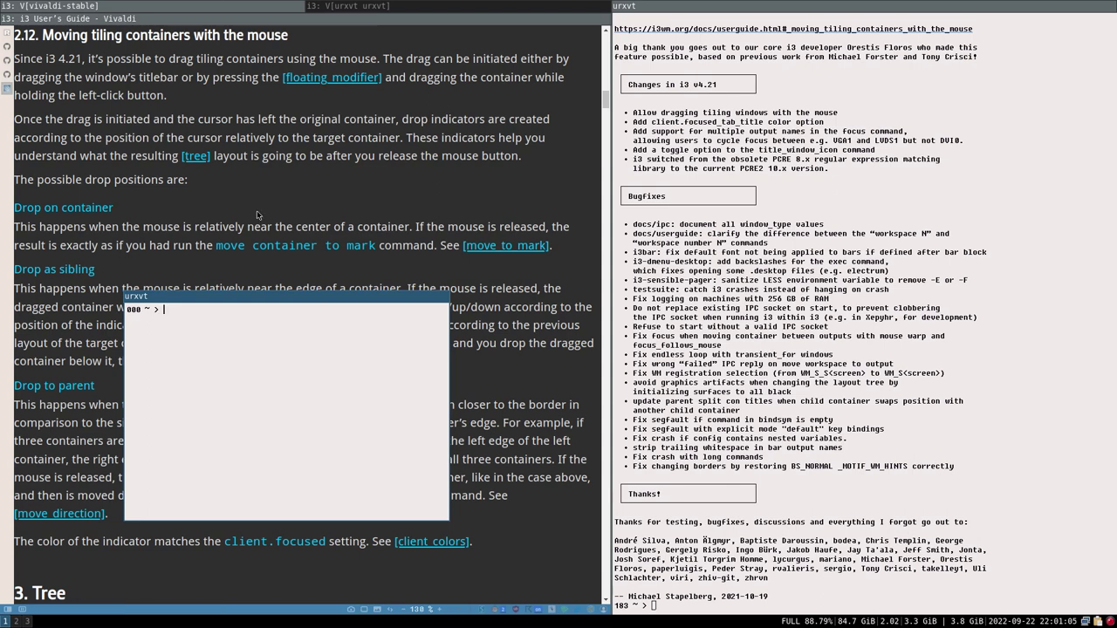
{"action": "key", "text": "super+shift+space"}
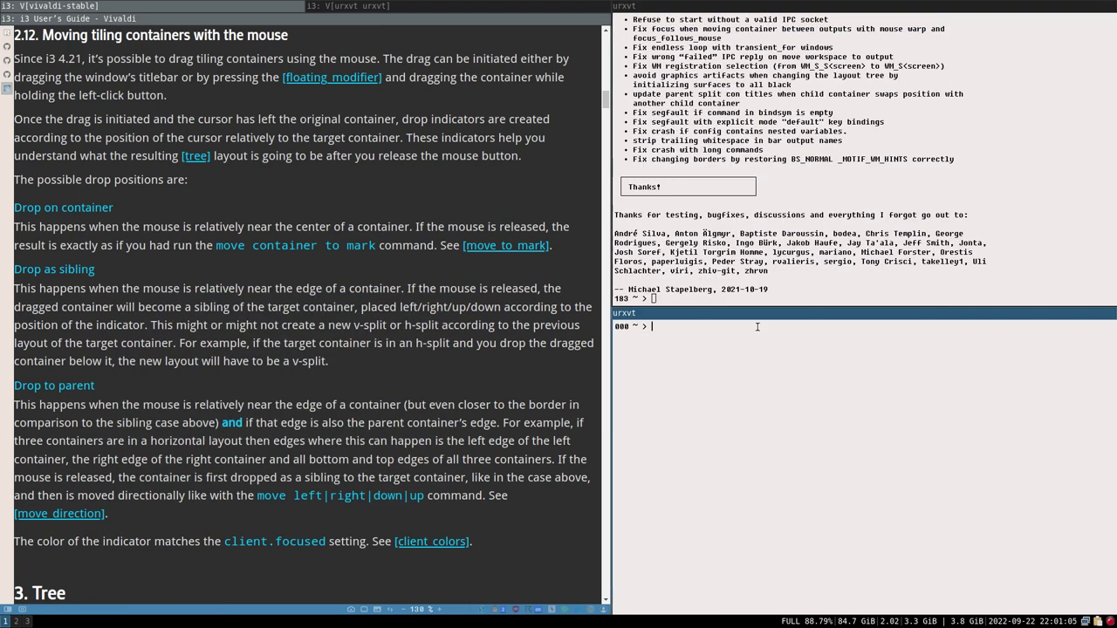
Shrink the release-notes terminal to about a third of the height and widen the browser container to about two thirds of the workspace
{"action": "left_click_drag", "start_coordinate": [756, 319], "coordinate": [709, 229]}
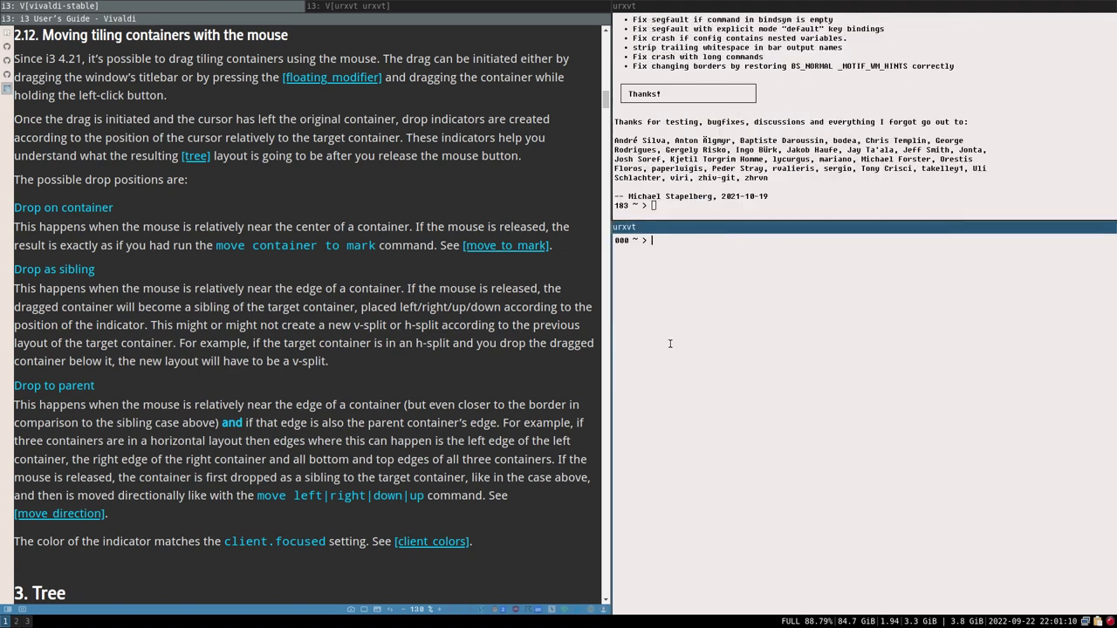
{"action": "left_click_drag", "start_coordinate": [611, 375], "coordinate": [757, 374]}
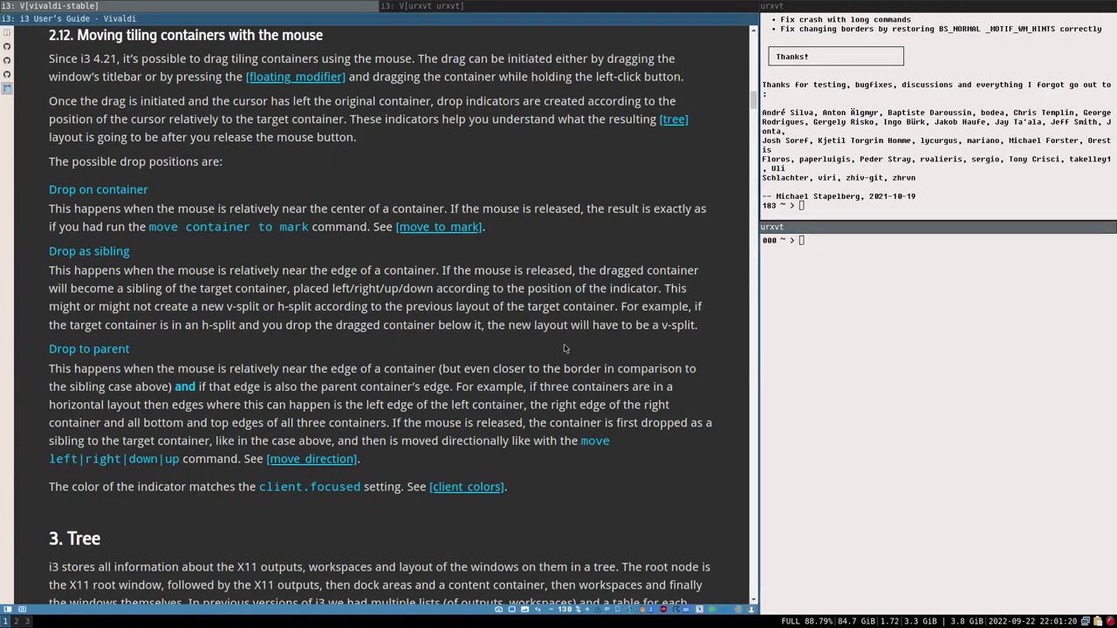
{"action": "mouse_move", "coordinate": [759, 343]}
{"action": "left_mouse_down"}
{"action": "mouse_move", "coordinate": [375, 349]}
{"action": "mouse_move", "coordinate": [763, 349]}
{"action": "left_mouse_up"}
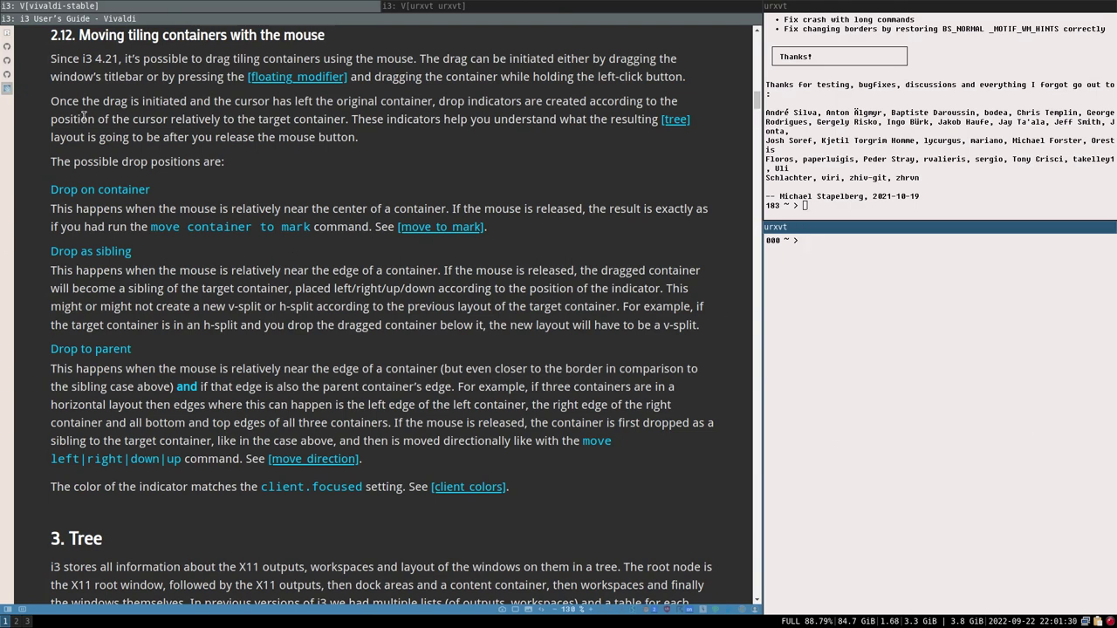
Return to the "Changes in i3 v4.21" page and look over the list of changes below the mouse-dragging section
{"action": "left_click", "coordinate": [7, 33]}
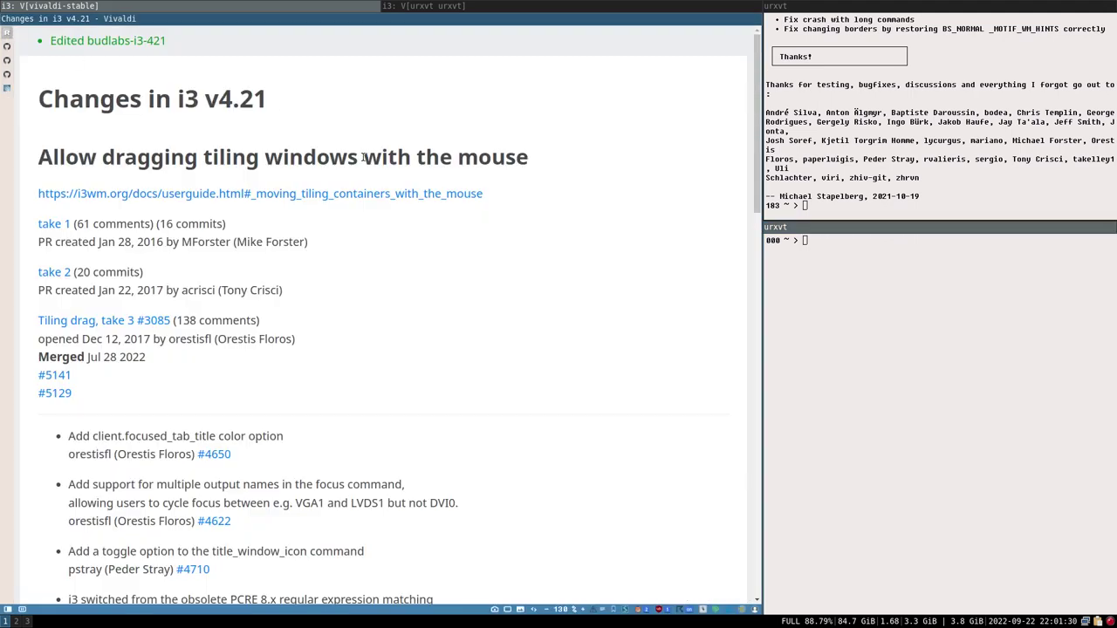
{"action": "scroll", "coordinate": [320, 315], "scroll_direction": "down", "scroll_amount": 3}
{"action": "scroll", "coordinate": [232, 222], "scroll_direction": "down", "scroll_amount": 2}
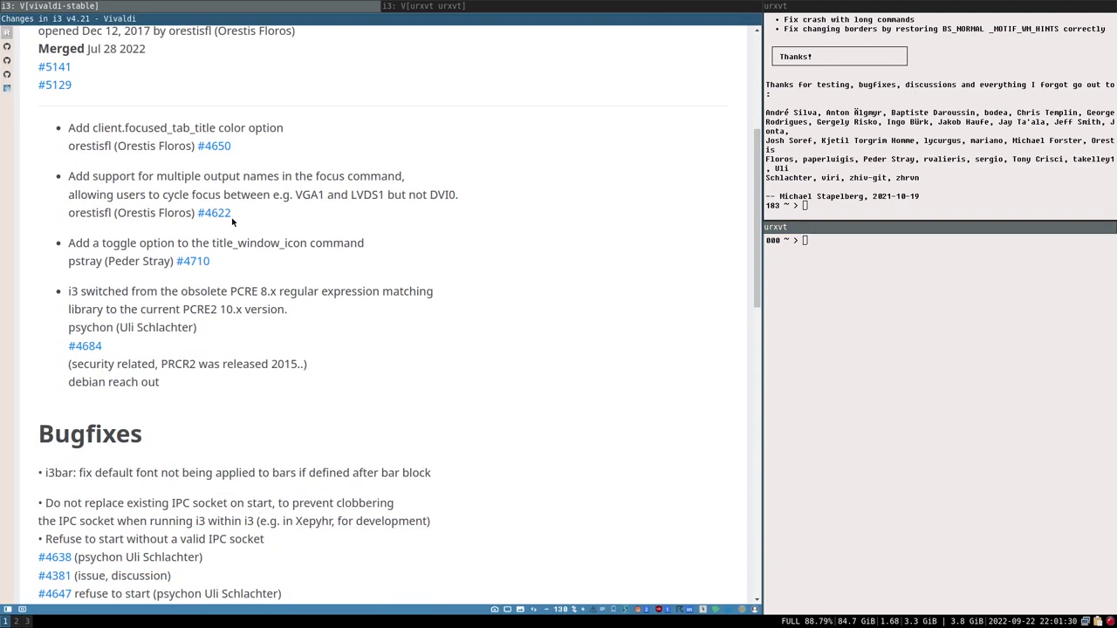
{"action": "scroll", "coordinate": [262, 208], "scroll_direction": "up", "scroll_amount": 5}
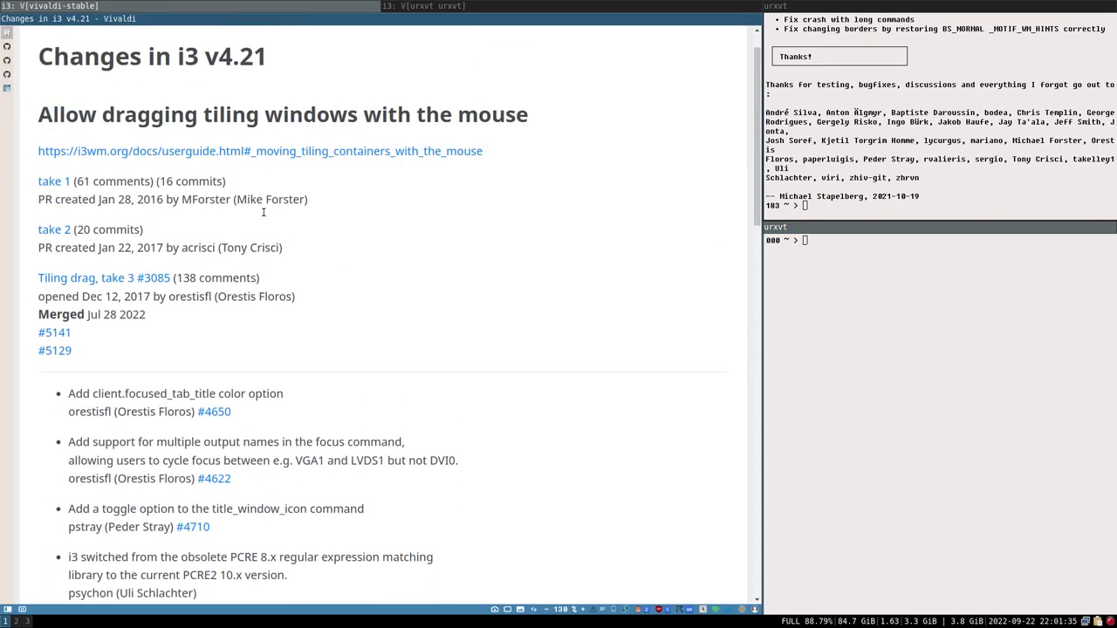
{"action": "scroll", "coordinate": [303, 340], "scroll_direction": "down", "scroll_amount": 2}
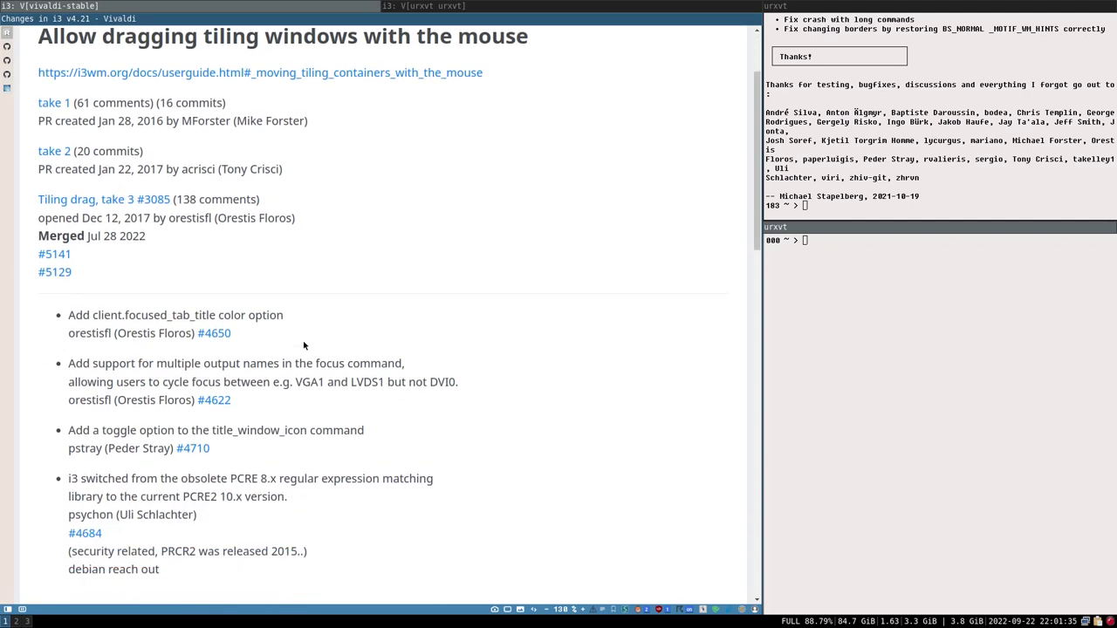
Review the v4.21 change entries, highlighting the four feature items and the client.focused_tab_title entry
{"action": "scroll", "coordinate": [226, 288], "scroll_direction": "up", "scroll_amount": 2}
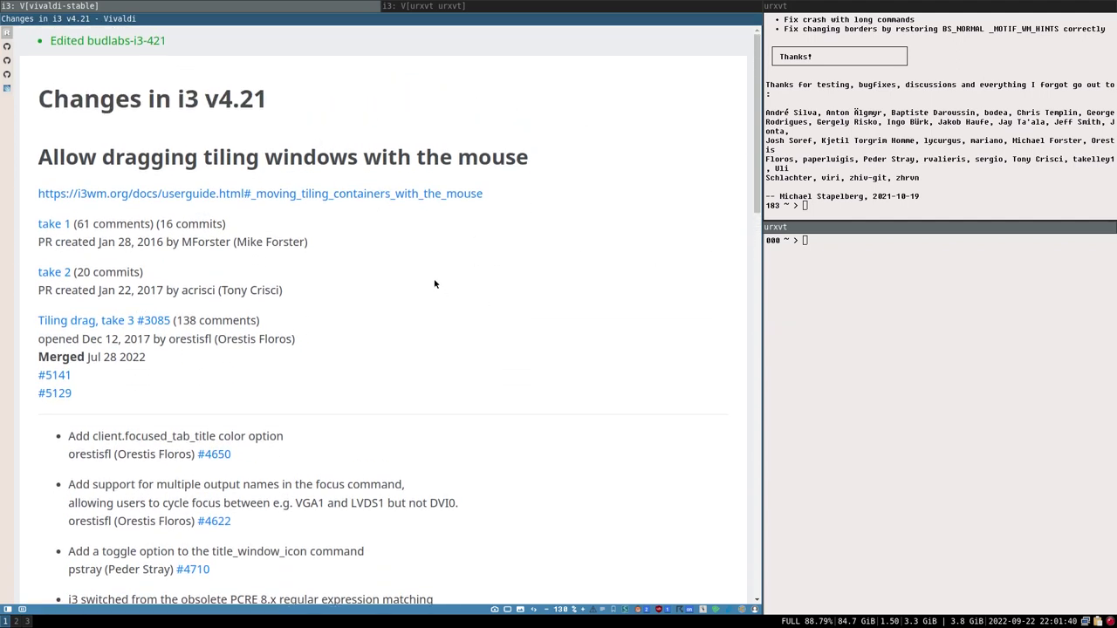
{"action": "scroll", "coordinate": [218, 371], "scroll_direction": "down", "scroll_amount": 4}
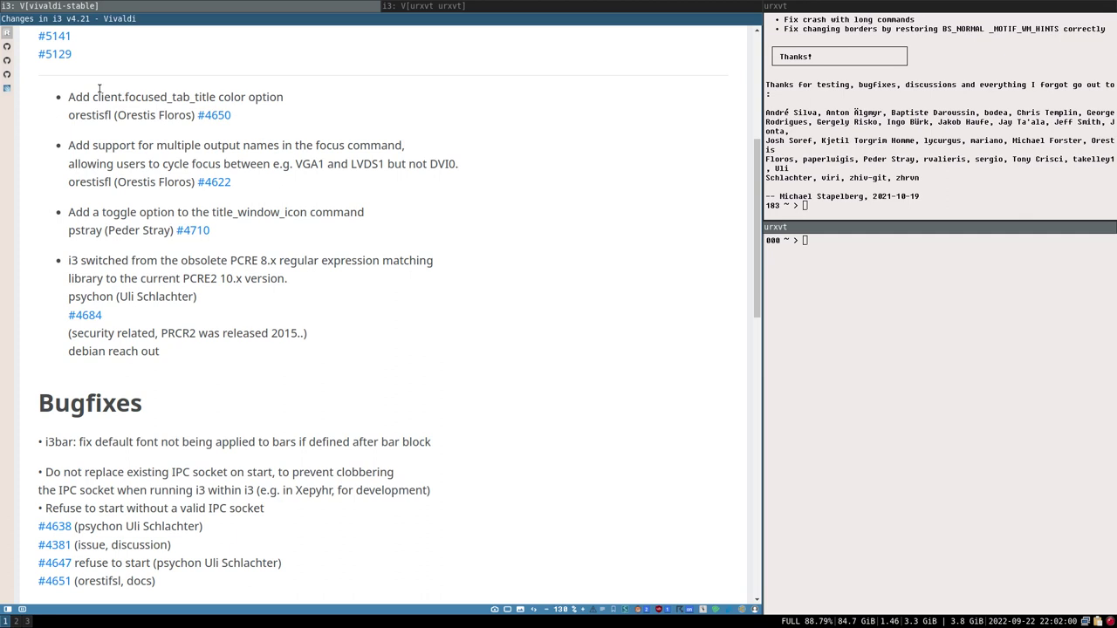
{"action": "left_click_drag", "start_coordinate": [69, 97], "coordinate": [305, 368]}
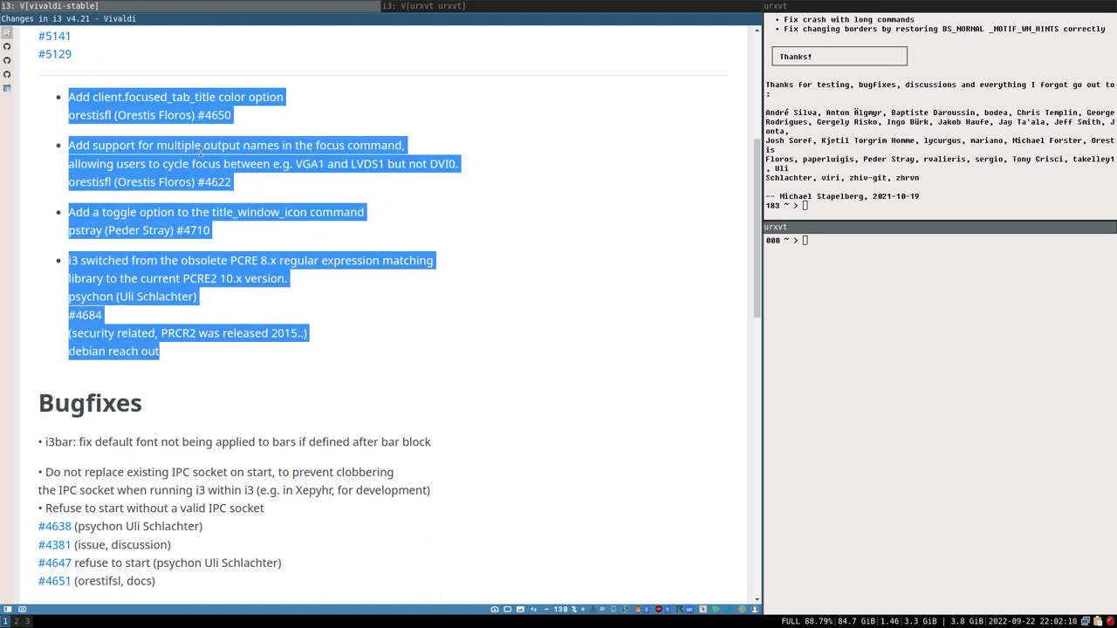
{"action": "scroll", "coordinate": [209, 139], "scroll_direction": "up", "scroll_amount": 5}
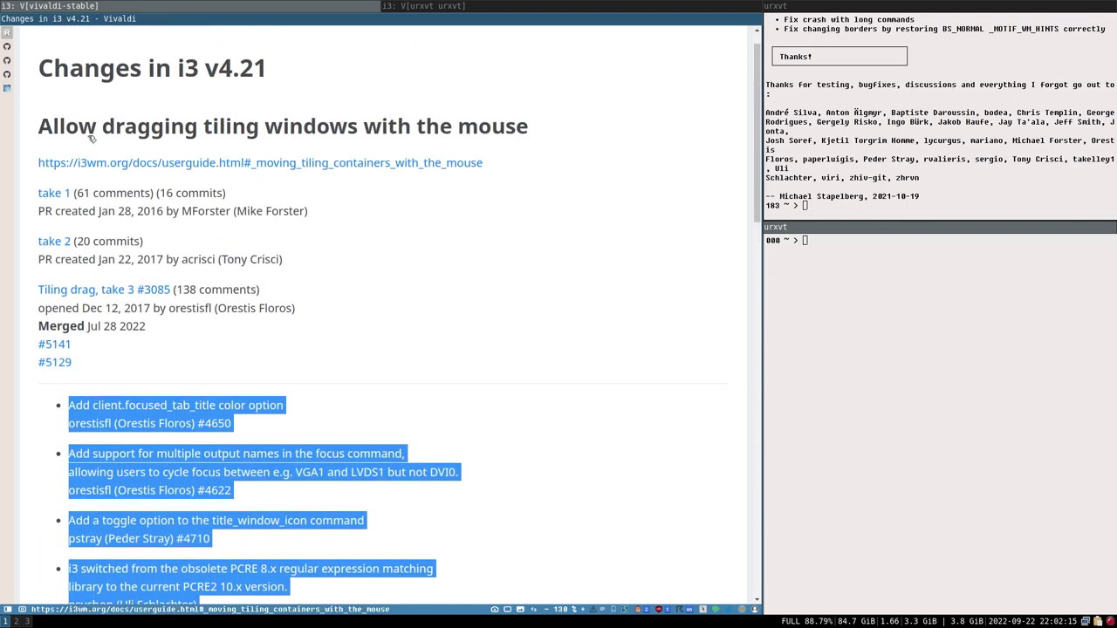
{"action": "scroll", "coordinate": [91, 137], "scroll_direction": "down", "scroll_amount": 5}
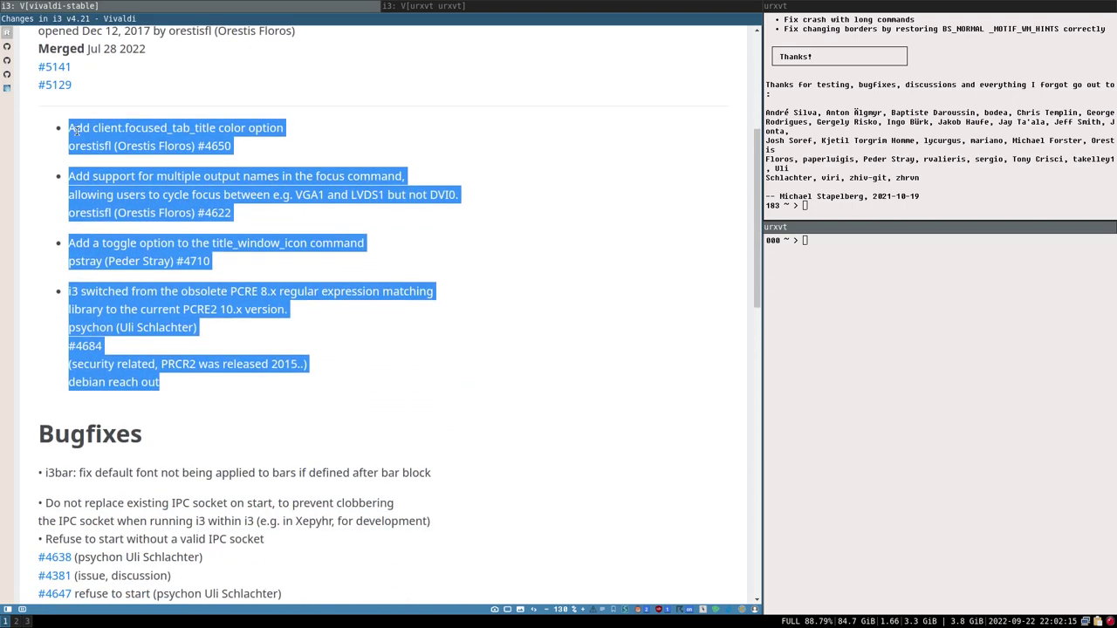
{"action": "left_click", "coordinate": [78, 131]}
{"action": "left_click_drag", "start_coordinate": [68, 129], "coordinate": [206, 131]}
{"action": "left_click", "coordinate": [227, 129]}
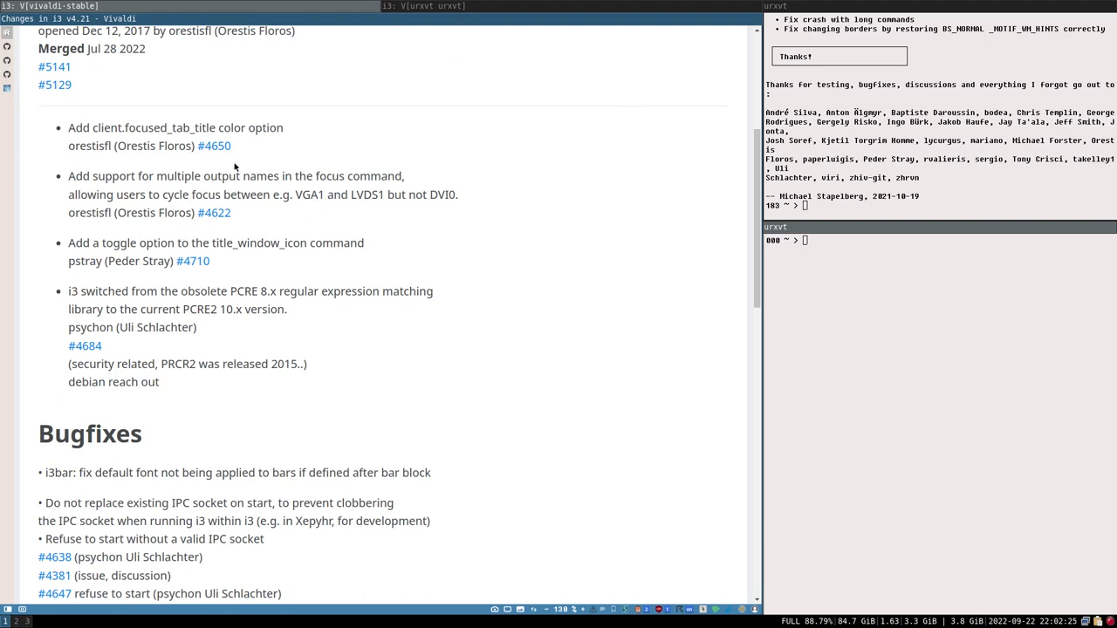
Move the Sublime Text window with the i3 config from workspace 2 to workspace 1 and return to workspace 1
{"action": "key", "text": "super+2"}
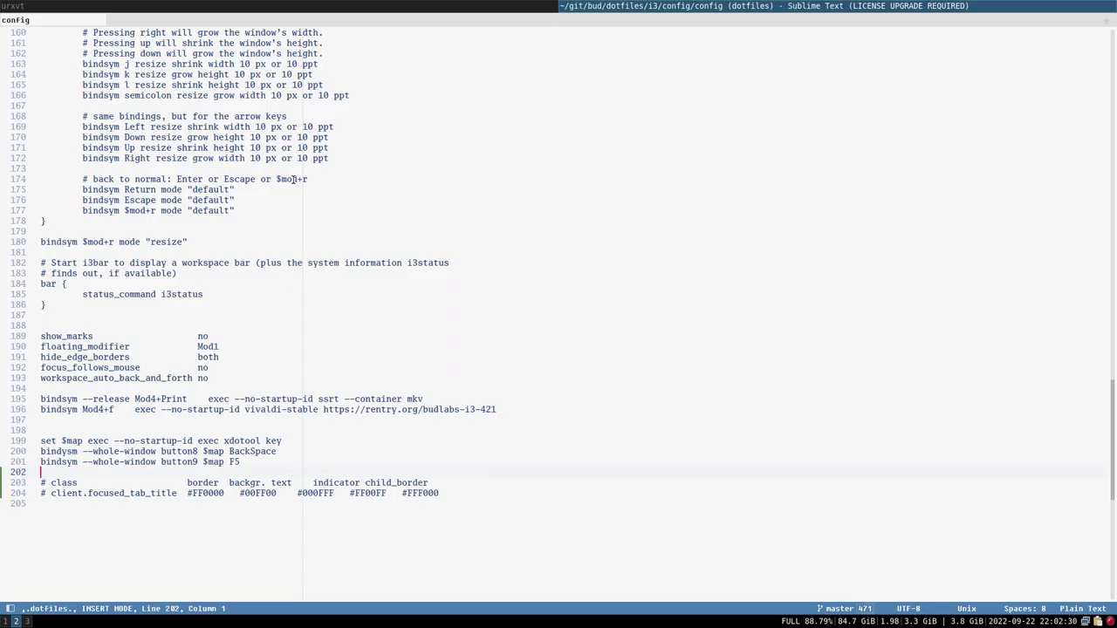
{"action": "key", "text": "super+shift+1"}
{"action": "key", "text": "super+1"}
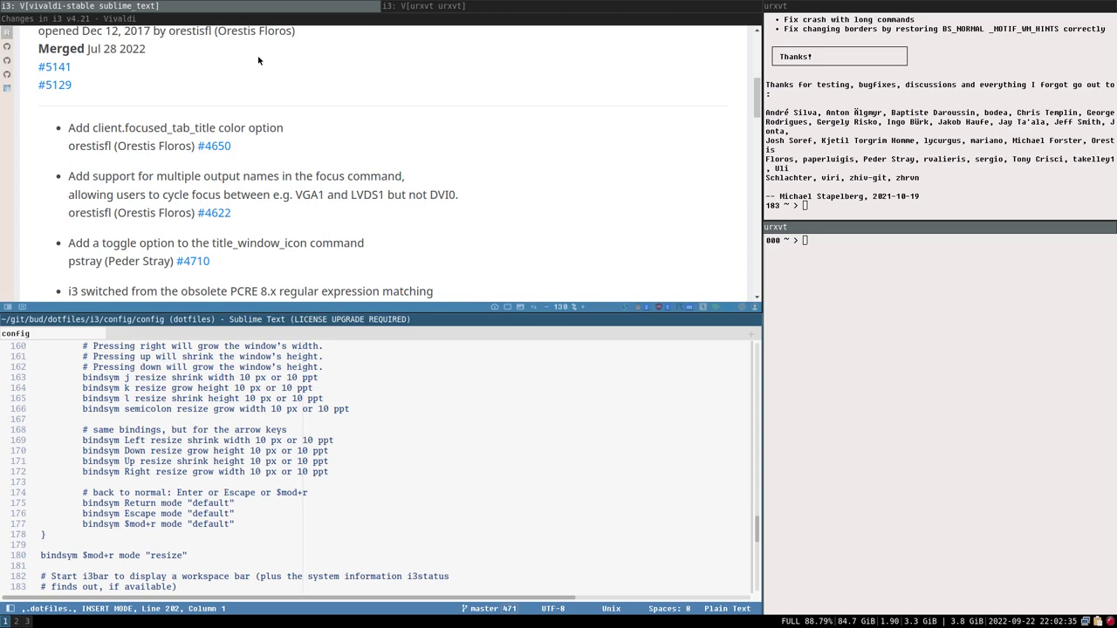
Rearrange the config editor and the browser inside the tabbed container so the editor sits beside the browser on its left
{"action": "left_click", "coordinate": [412, 18]}
{"action": "left_click", "coordinate": [348, 10]}
{"action": "left_click_drag", "start_coordinate": [292, 320], "coordinate": [291, 165]}
{"action": "left_click_drag", "start_coordinate": [293, 322], "coordinate": [311, 461]}
{"action": "left_click", "coordinate": [358, 446]}
{"action": "left_click", "coordinate": [396, 8]}
{"action": "left_click", "coordinate": [280, 6]}
{"action": "key", "text": "Down"}
{"action": "left_click_drag", "start_coordinate": [355, 323], "coordinate": [66, 211]}
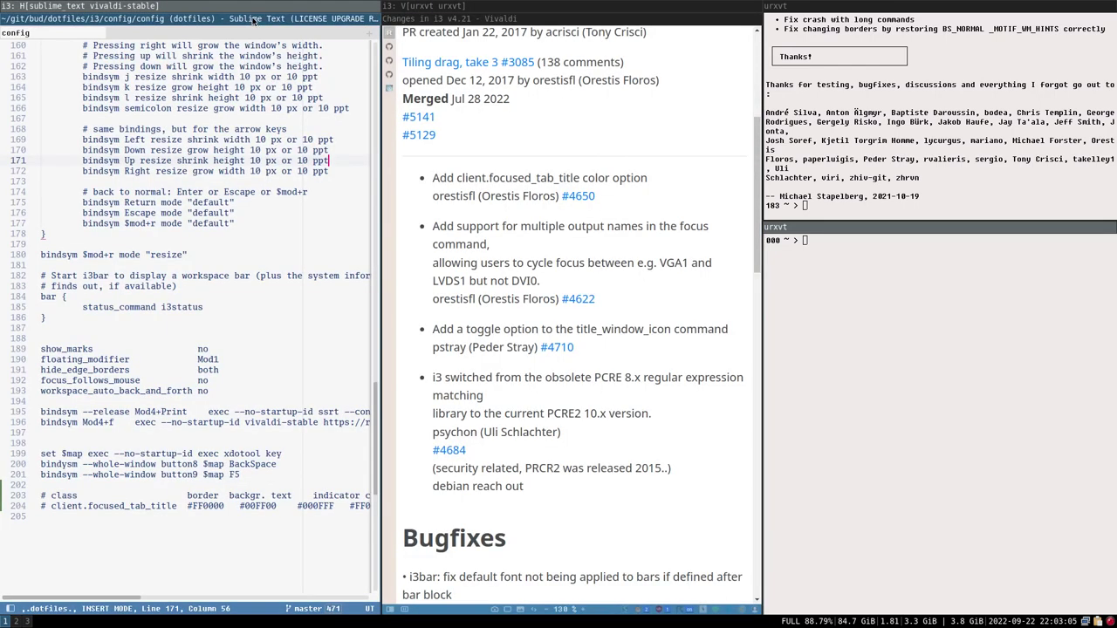
Move the config editor across the full width above all windows, and place the two-terminal container directly beneath it
{"action": "mouse_move", "coordinate": [253, 20]}
{"action": "left_mouse_down"}
{"action": "mouse_move", "coordinate": [277, 21]}
{"action": "mouse_move", "coordinate": [247, 13]}
{"action": "left_mouse_up"}
{"action": "left_click_drag", "start_coordinate": [431, 5], "coordinate": [378, 18]}
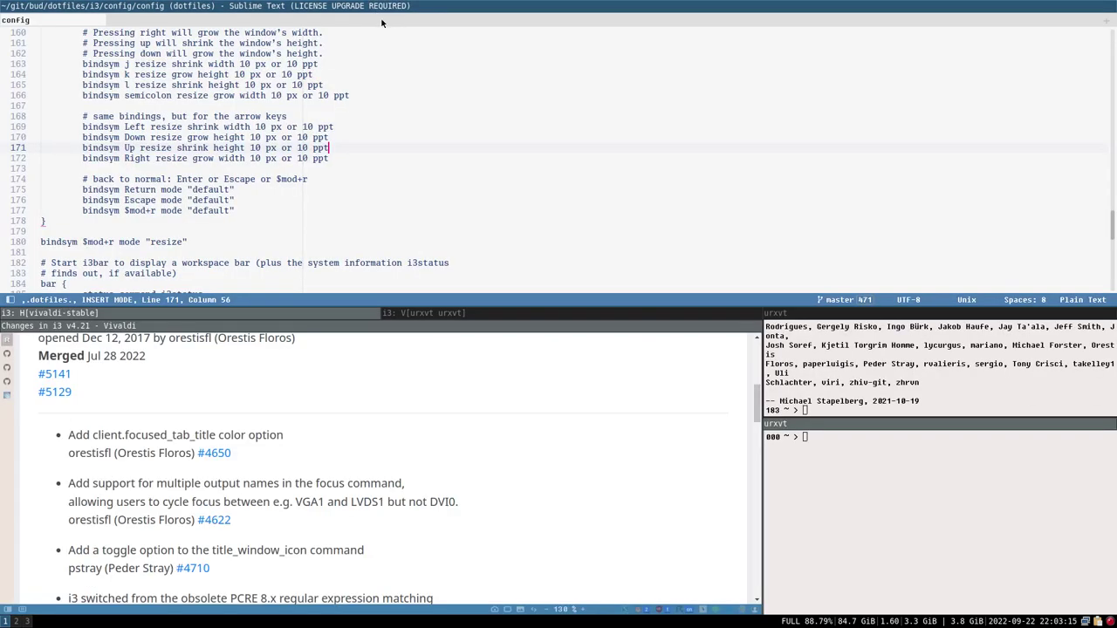
{"action": "left_click", "coordinate": [445, 316]}
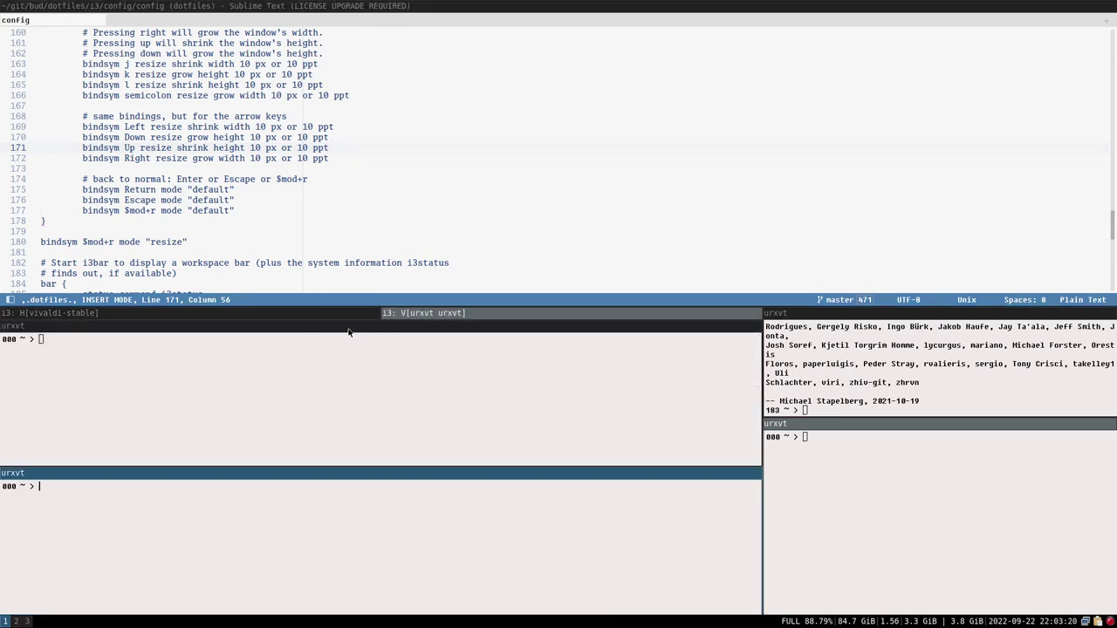
{"action": "left_click", "coordinate": [400, 318]}
{"action": "left_click_drag", "start_coordinate": [399, 318], "coordinate": [428, 189]}
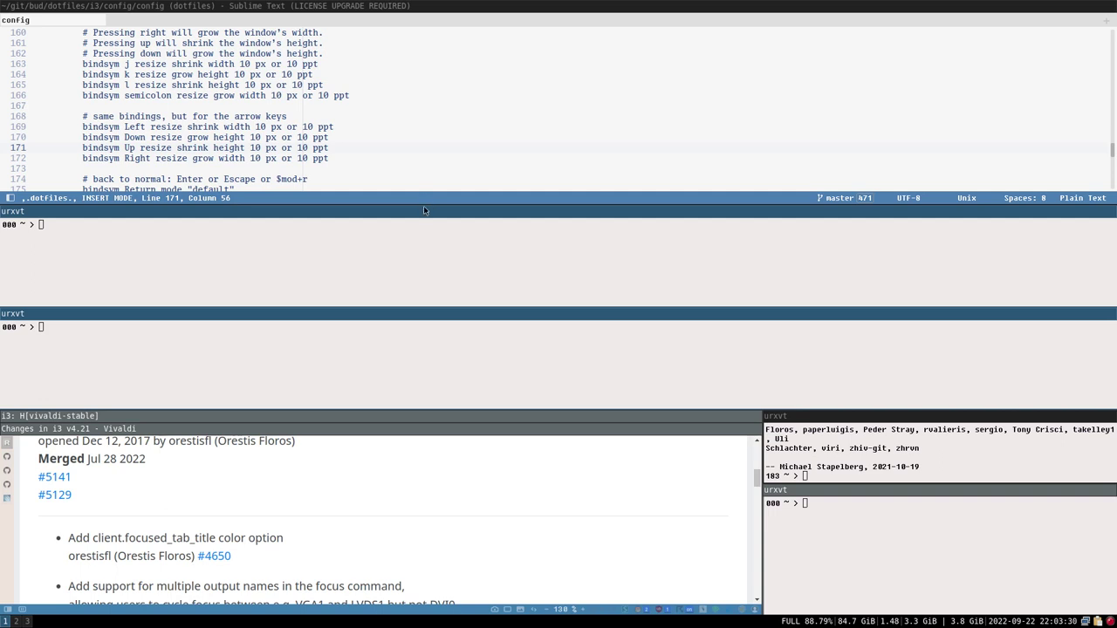
Regroup the config editor and browser between the two empty terminals, and give that group a tabbed layout showing the browser
{"action": "left_click", "coordinate": [582, 414]}
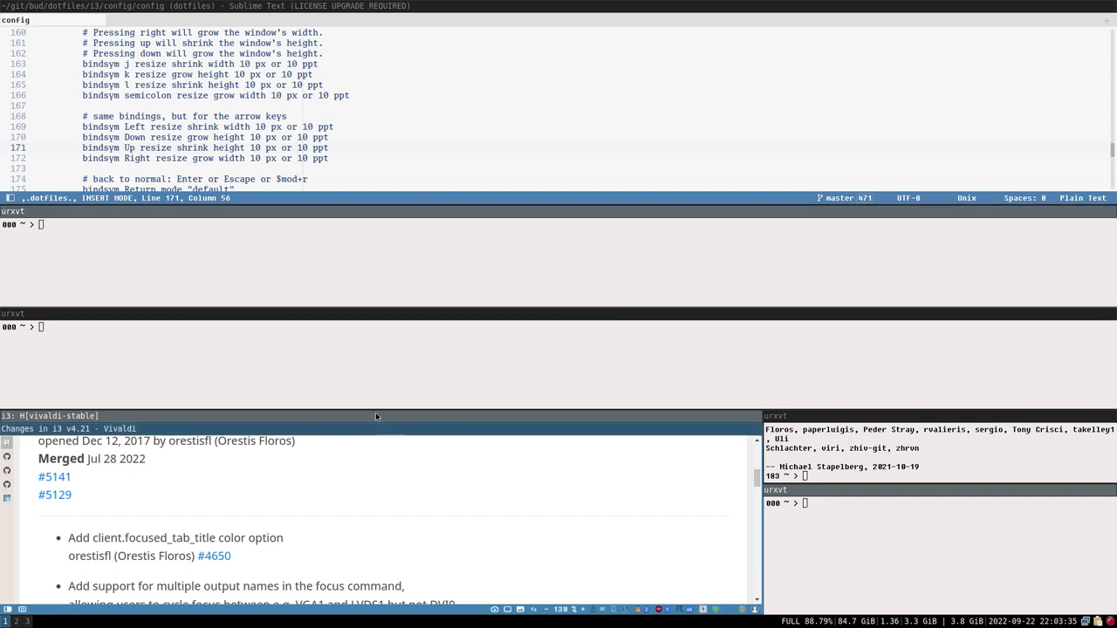
{"action": "left_click_drag", "start_coordinate": [366, 431], "coordinate": [445, 272]}
{"action": "left_click_drag", "start_coordinate": [332, 7], "coordinate": [323, 242]}
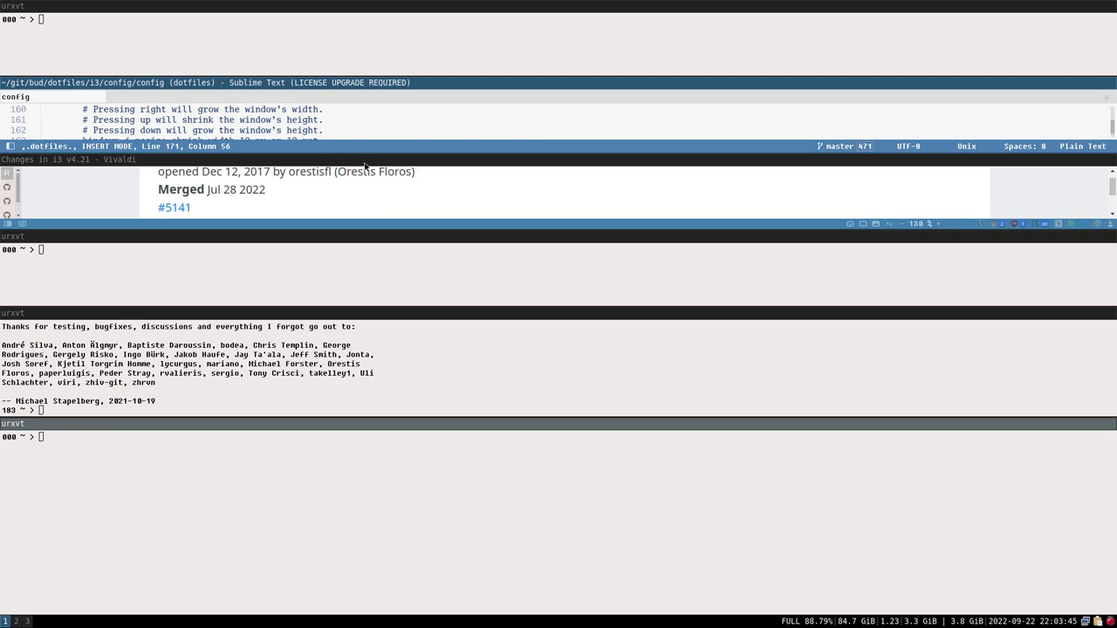
{"action": "key", "text": "super+w"}
{"action": "left_click", "coordinate": [648, 5]}
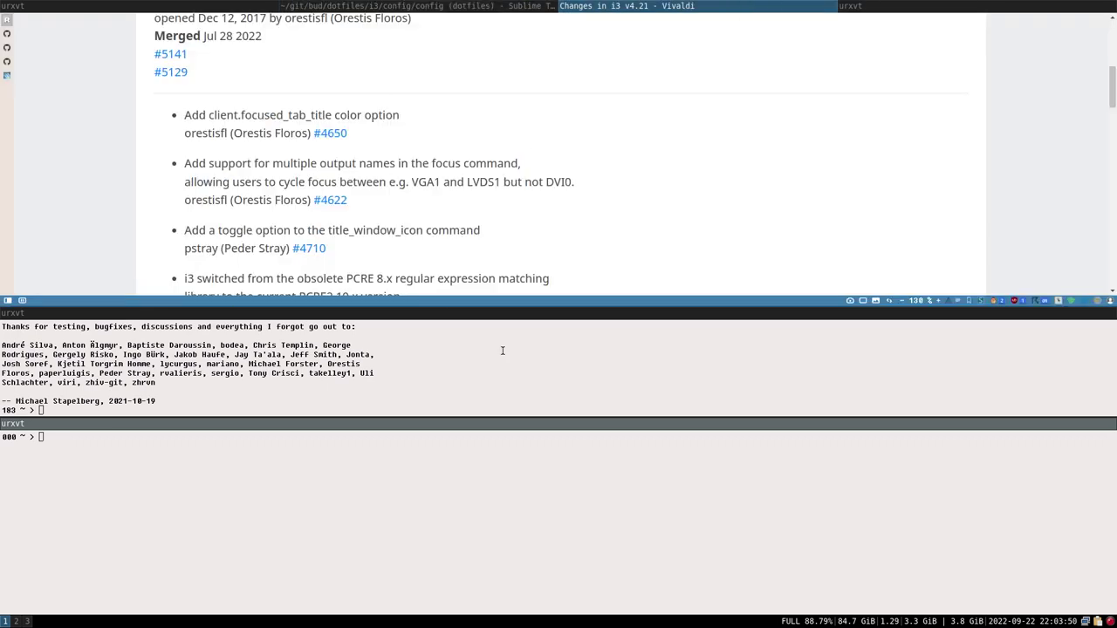
Stack the release-notes terminal and the empty terminal to the right of the tabbed group, and widen the tabbed group slightly
{"action": "left_click", "coordinate": [334, 321]}
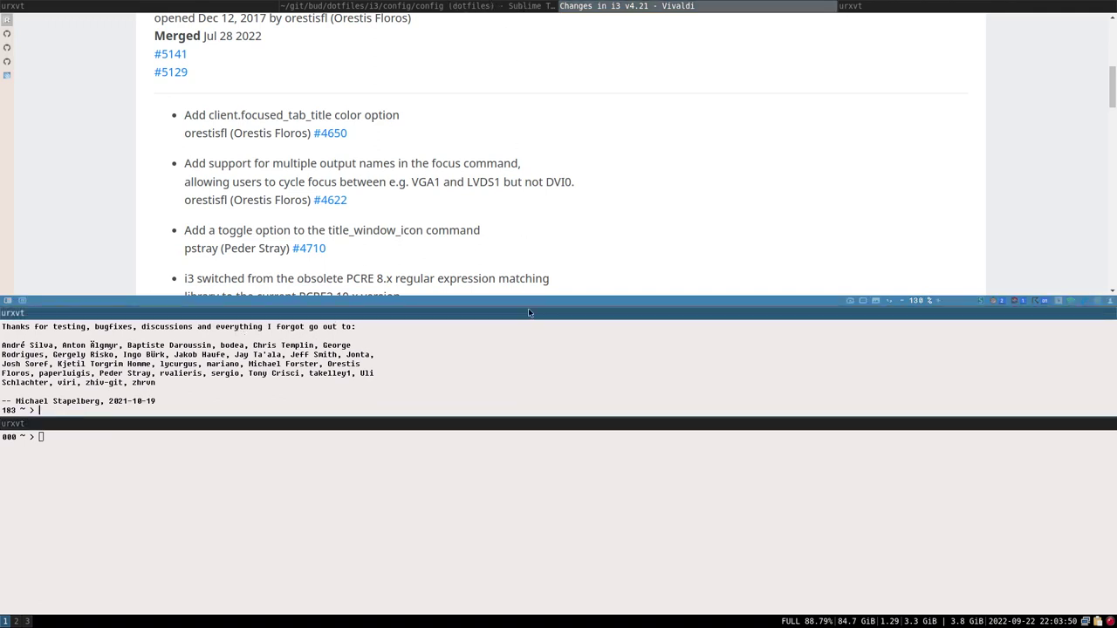
{"action": "left_click_drag", "start_coordinate": [498, 321], "coordinate": [1047, 192]}
{"action": "left_click_drag", "start_coordinate": [394, 314], "coordinate": [836, 475]}
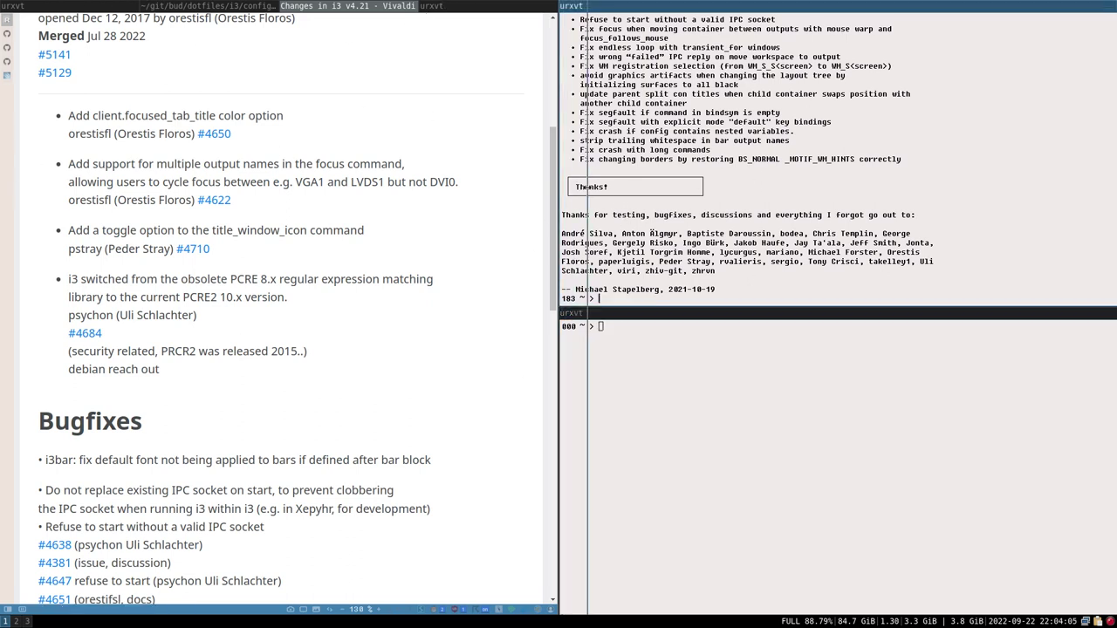
{"action": "left_click_drag", "start_coordinate": [559, 190], "coordinate": [587, 190]}
Highlight client.focused_tab_title in the change list, uncomment its line in the i3 config and save the file
{"action": "scroll", "coordinate": [404, 236], "scroll_direction": "up", "scroll_amount": 3}
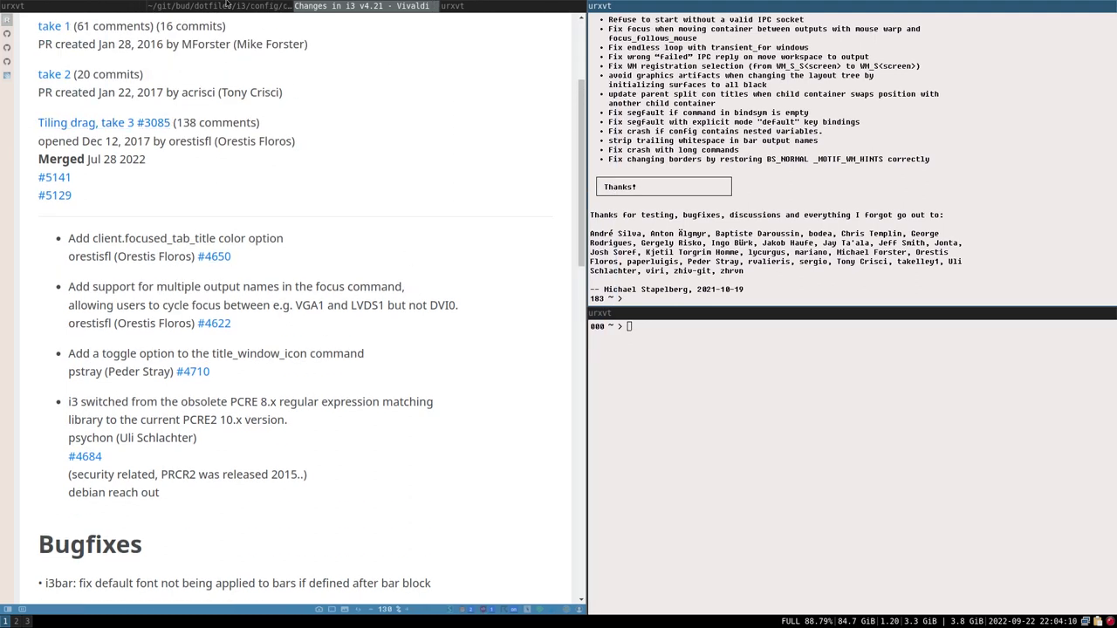
{"action": "left_click_drag", "start_coordinate": [94, 239], "coordinate": [218, 251]}
{"action": "key", "text": "super+j"}
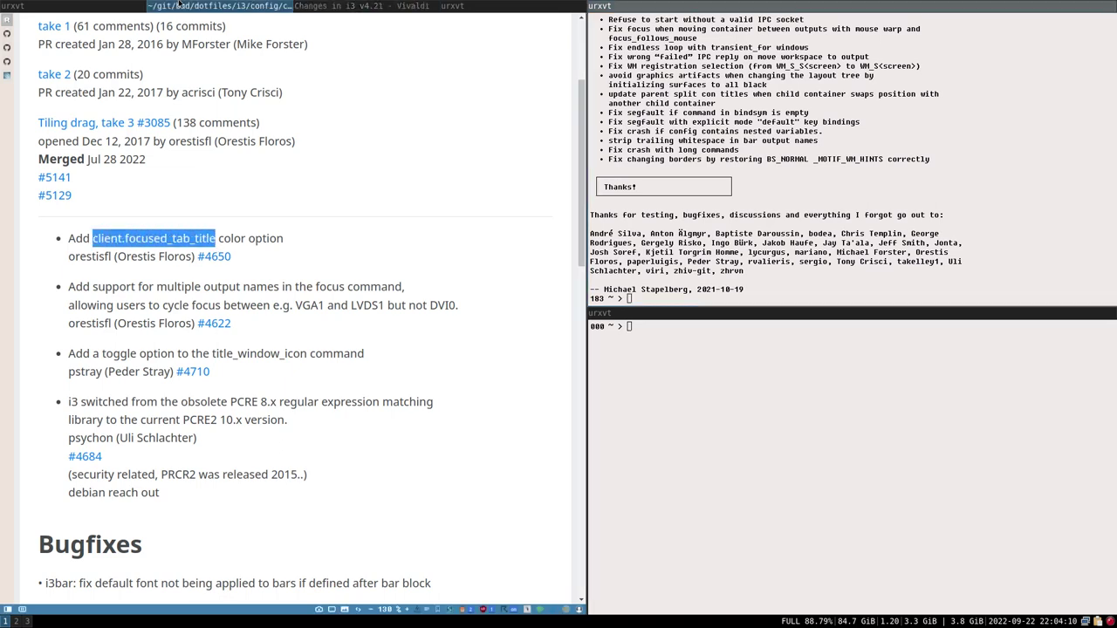
{"action": "left_click", "coordinate": [52, 494]}
{"action": "key", "text": "BackSpace"}
{"action": "key", "text": "BackSpace"}
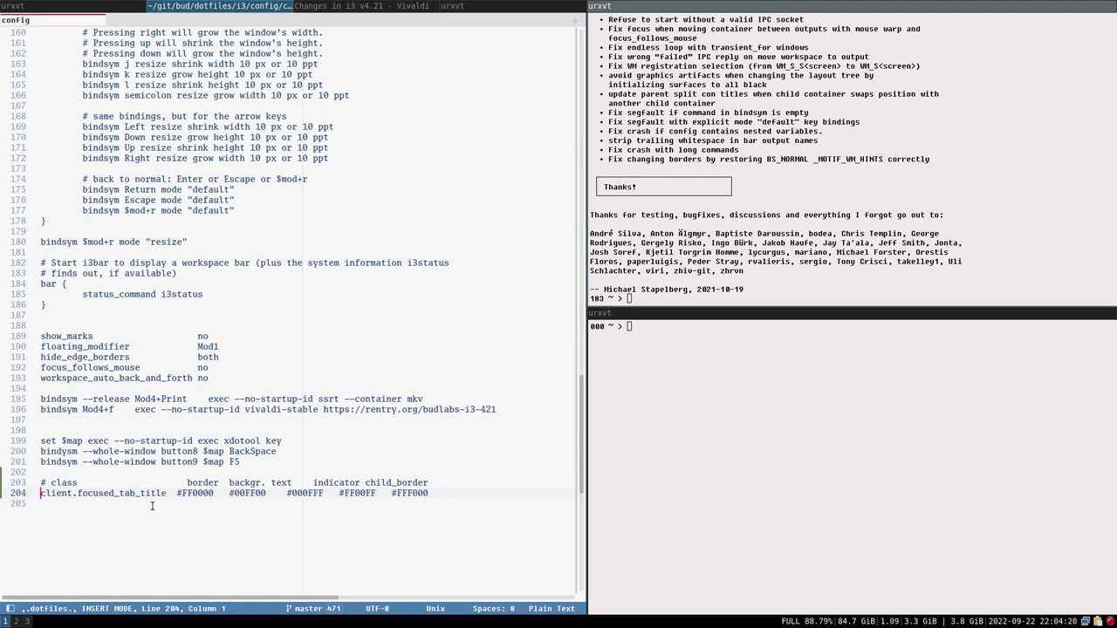
{"action": "key", "text": "ctrl+s"}
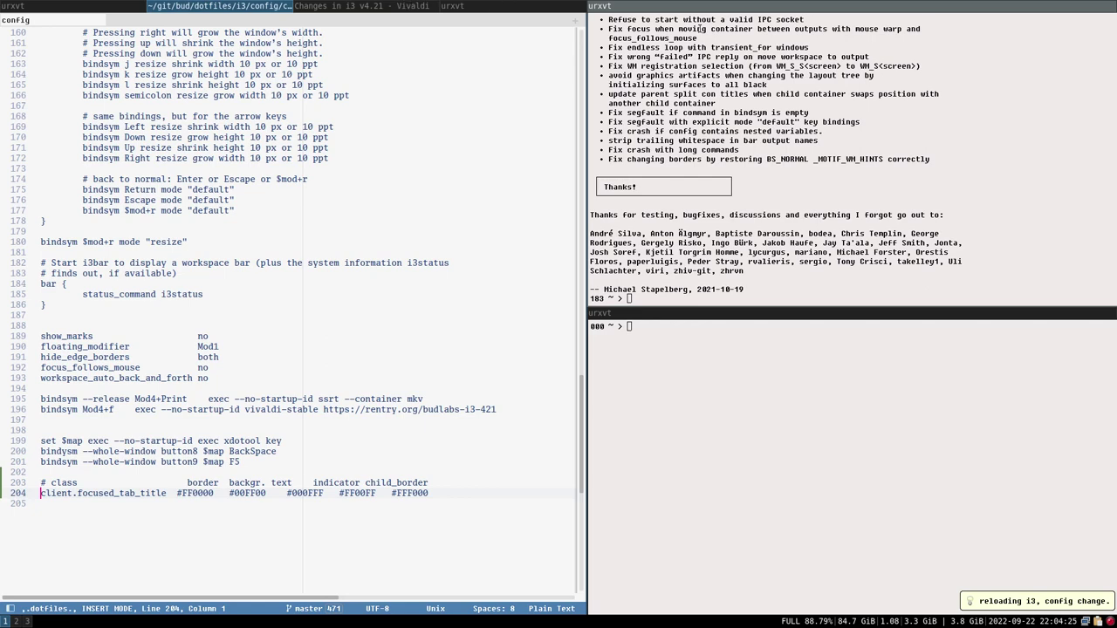
Move the empty terminal below the config editor so both share one vertical split inside the same tab
{"action": "key", "text": "super+Print"}
{"action": "left_click_drag", "start_coordinate": [410, 189], "coordinate": [236, 452]}
{"action": "key", "text": "super+shift+Left"}
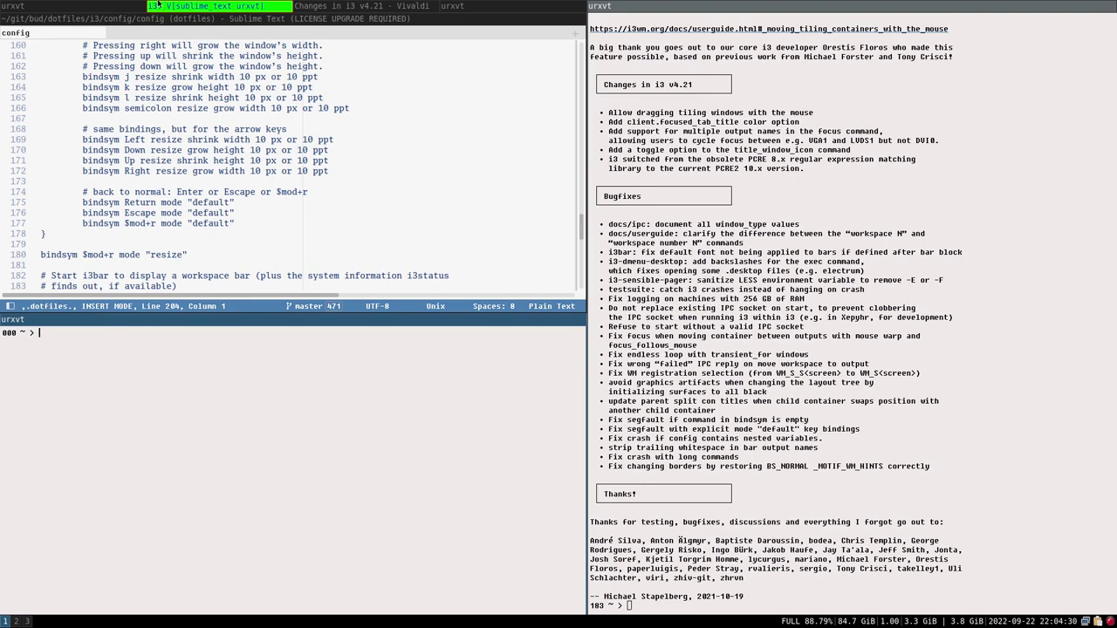
Switch between the tabs to compare the split container's title colour with the single windows' titles, and check the client.focused_tab_title line
{"action": "left_click", "coordinate": [315, 9]}
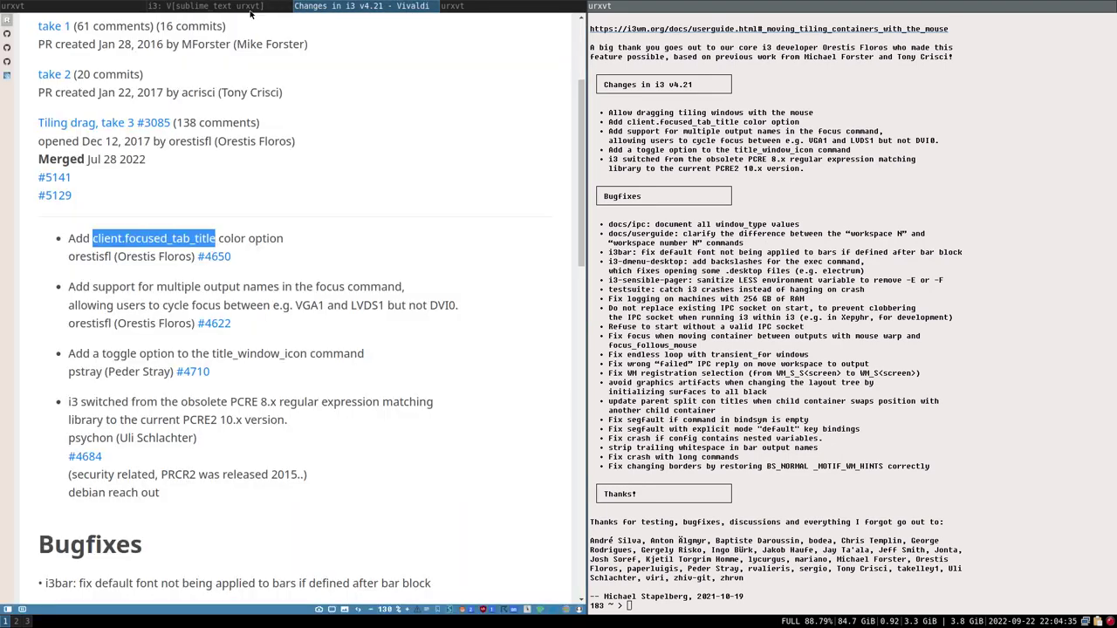
{"action": "left_click", "coordinate": [184, 9]}
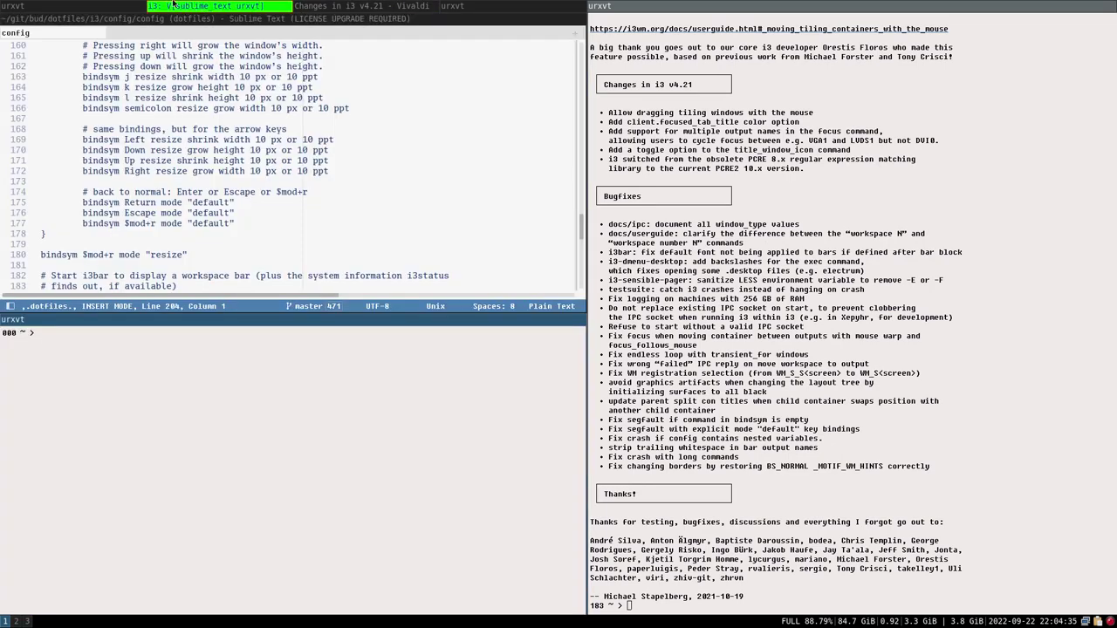
{"action": "left_click", "coordinate": [192, 55]}
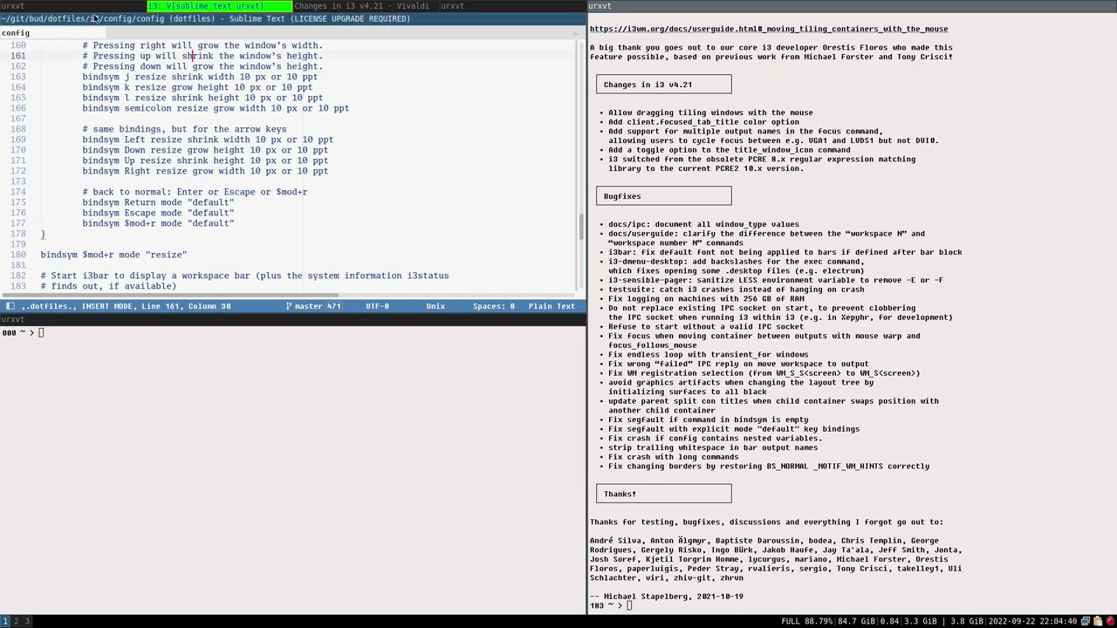
{"action": "key", "text": "super+j"}
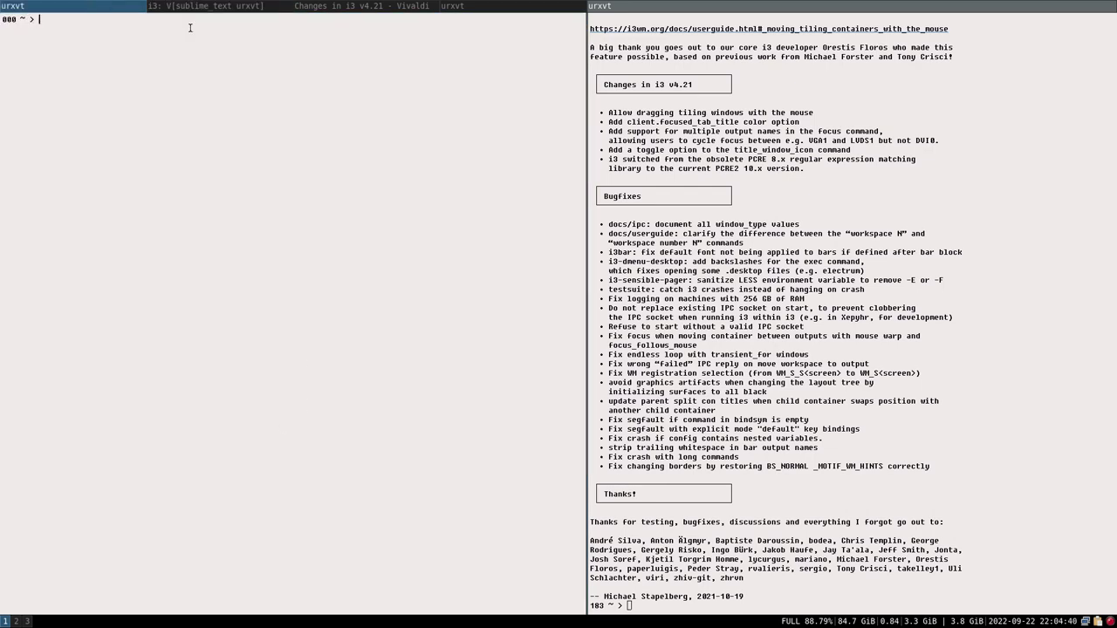
{"action": "left_click", "coordinate": [352, 4]}
{"action": "left_click", "coordinate": [220, 5]}
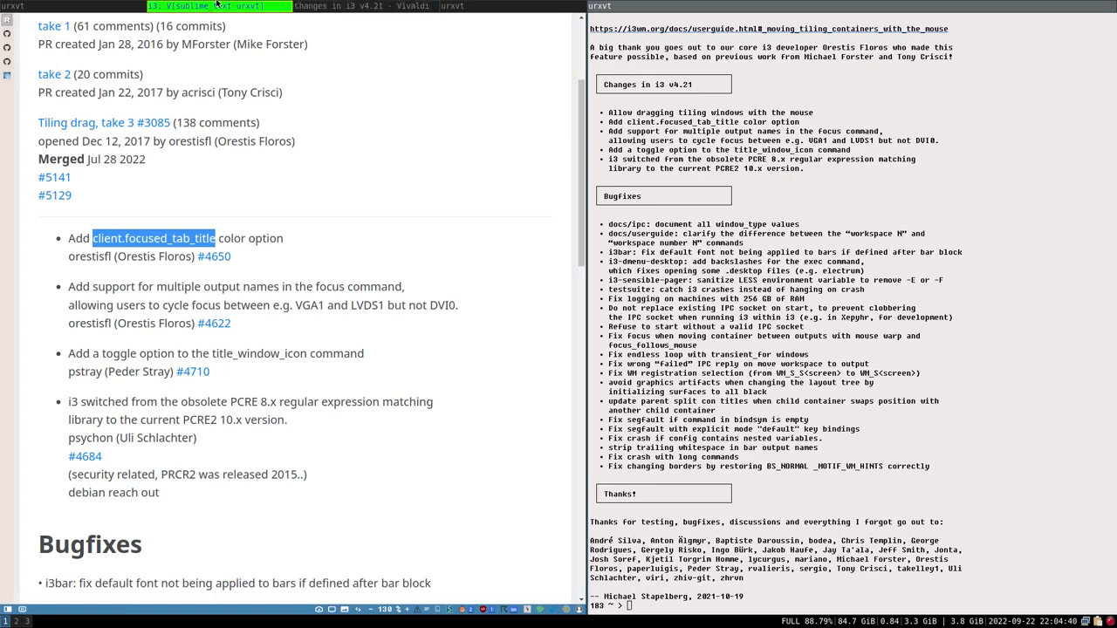
{"action": "left_click", "coordinate": [301, 219]}
{"action": "scroll", "coordinate": [262, 228], "scroll_direction": "down", "scroll_amount": 8}
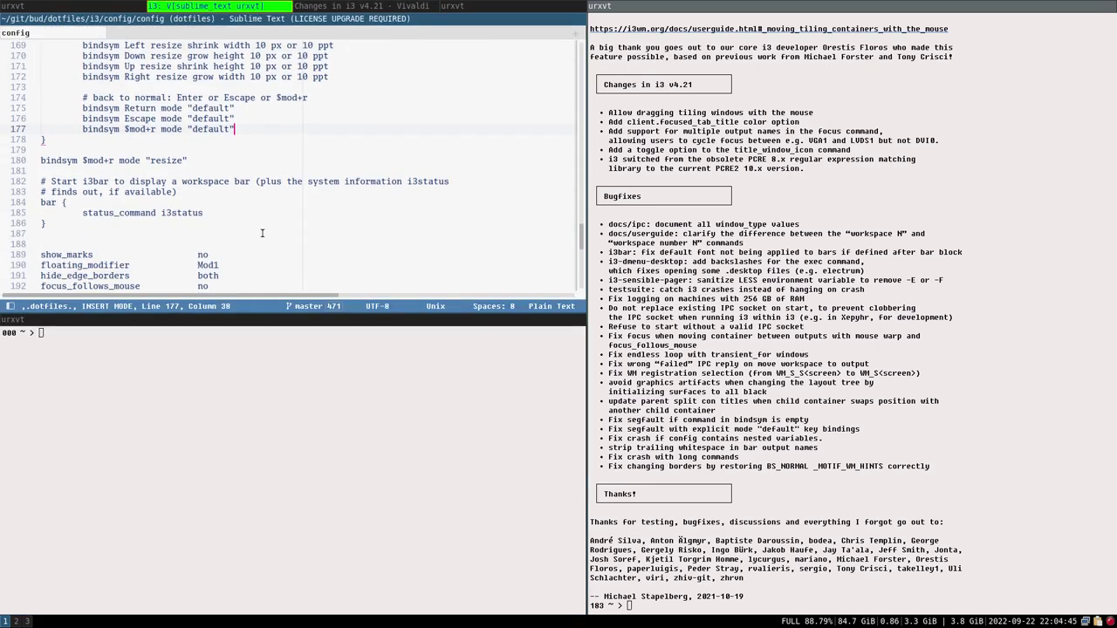
{"action": "scroll", "coordinate": [255, 232], "scroll_direction": "down", "scroll_amount": 1}
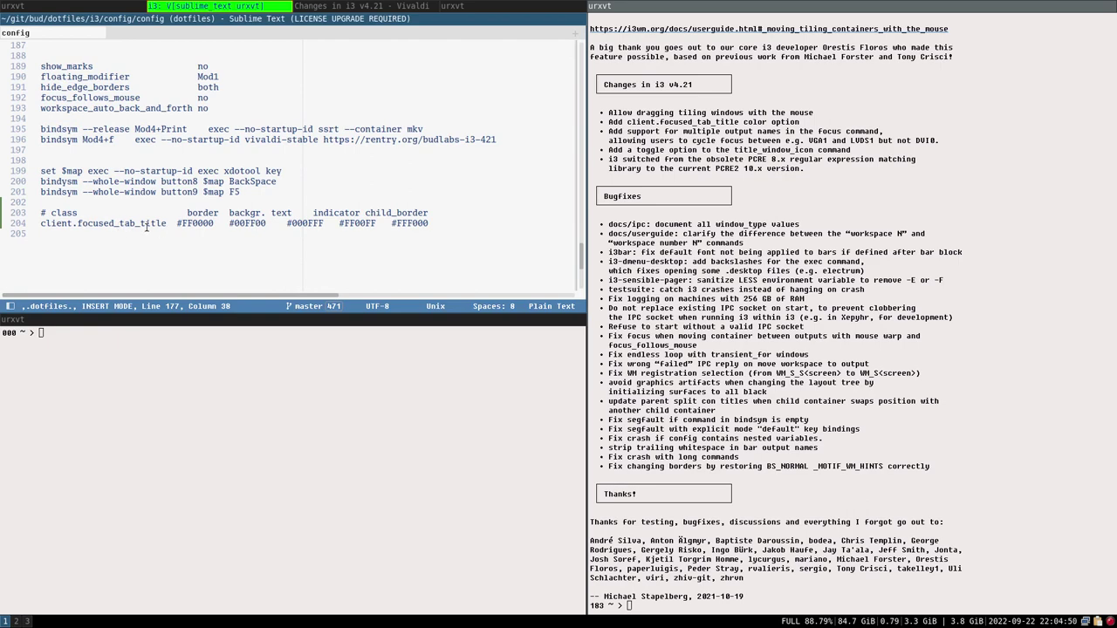
{"action": "left_click", "coordinate": [325, 4]}
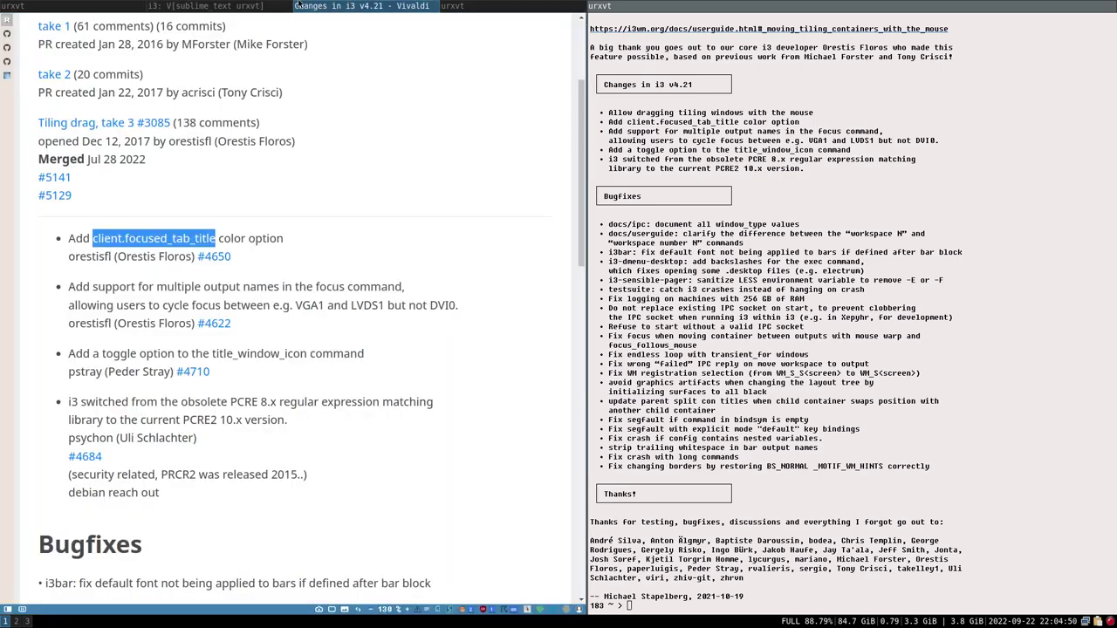
{"action": "left_click", "coordinate": [70, 5]}
{"action": "left_click", "coordinate": [245, 6]}
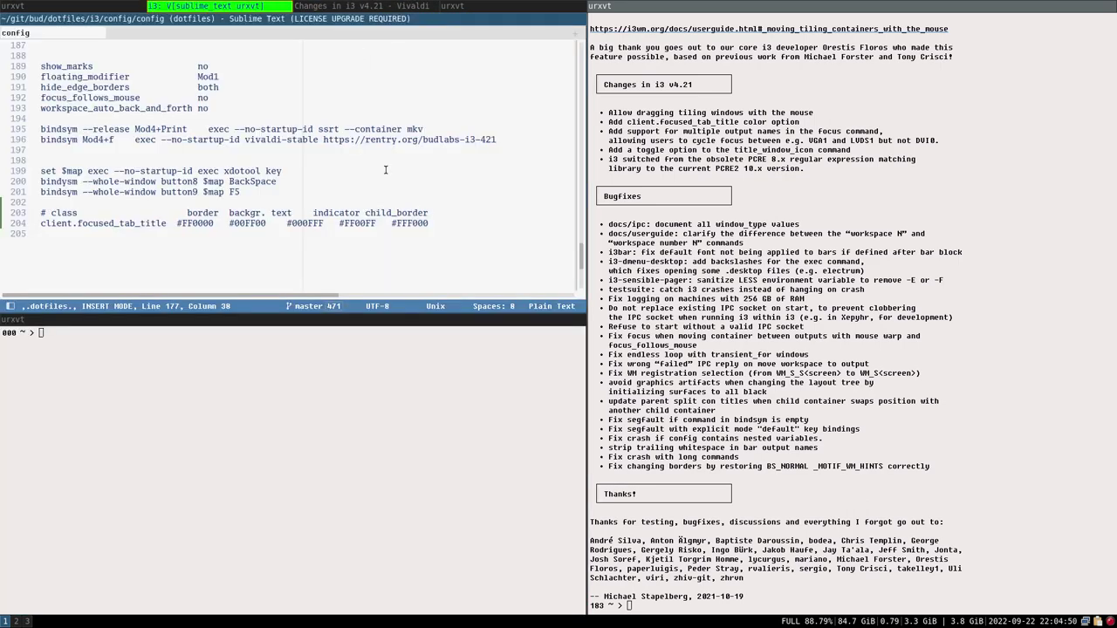
Comment out the client.focused_tab_title line in the i3 config again and save the file
{"action": "triple_click", "coordinate": [44, 225]}
{"action": "left_click", "coordinate": [39, 224]}
{"action": "type", "text": "#"}
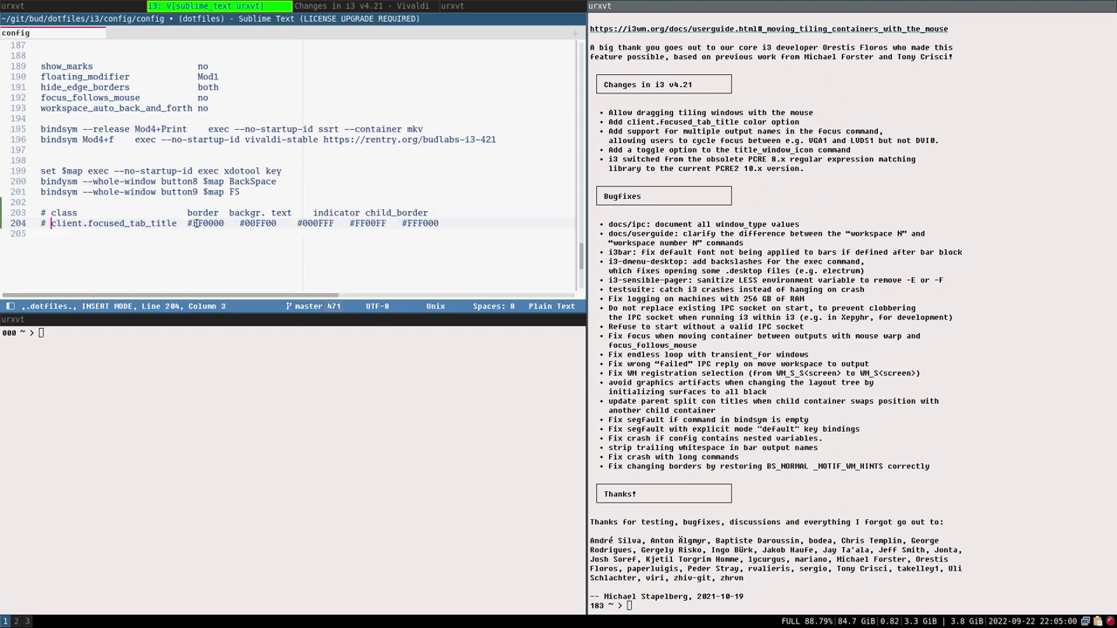
{"action": "key", "text": "ctrl+s"}
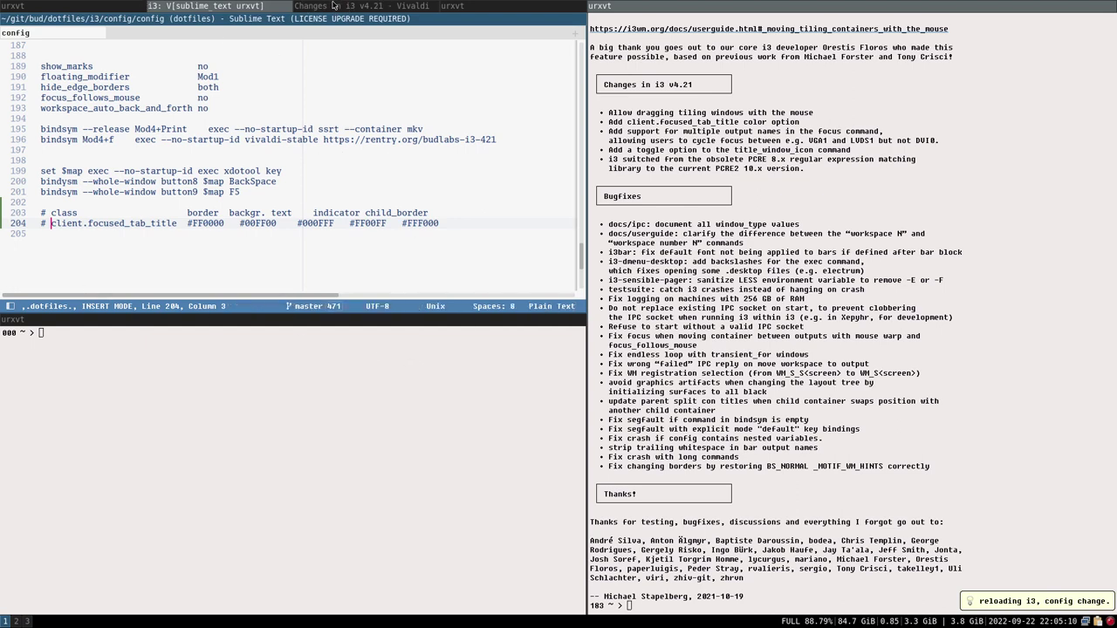
Return to the "Changes in i3 v4.21" page and highlight the contributor's name credited for #4650
{"action": "left_click", "coordinate": [319, 6]}
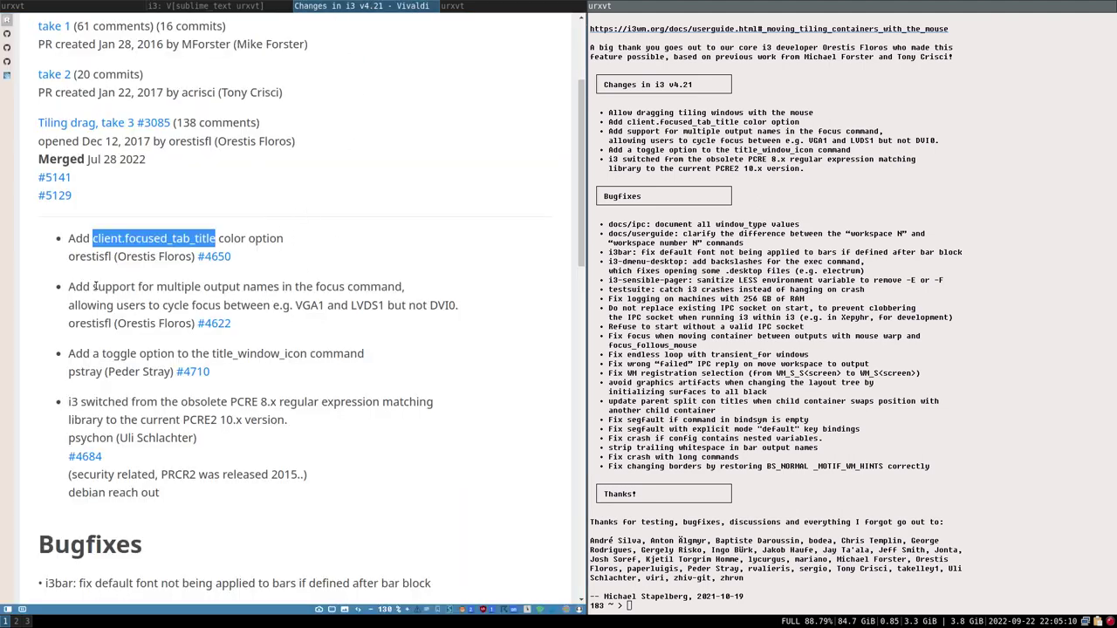
{"action": "left_click_drag", "start_coordinate": [117, 257], "coordinate": [192, 266]}
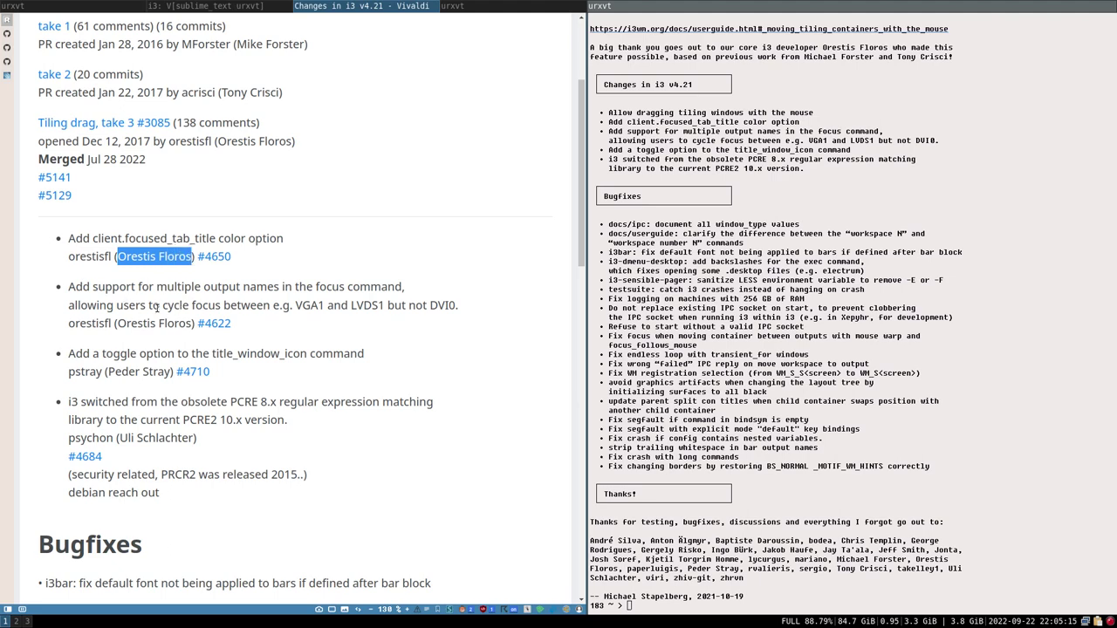
Open pull request #4622 on multiple output names in the focus command, and bring up the i3 User's Guide
{"action": "scroll", "coordinate": [156, 307], "scroll_direction": "down", "scroll_amount": 2}
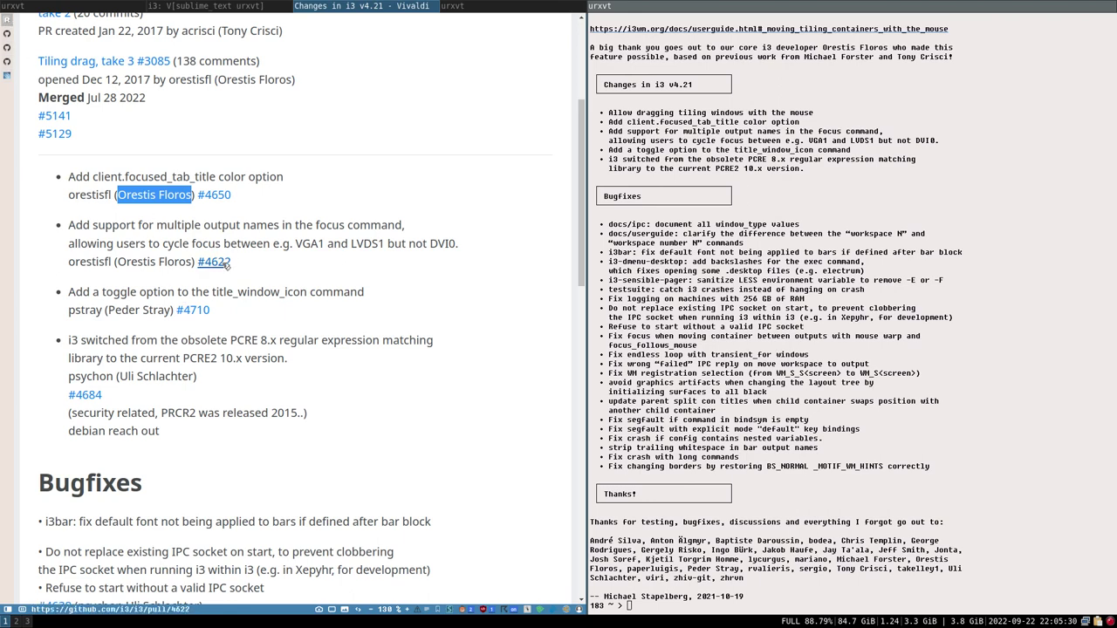
{"action": "left_click", "coordinate": [10, 32]}
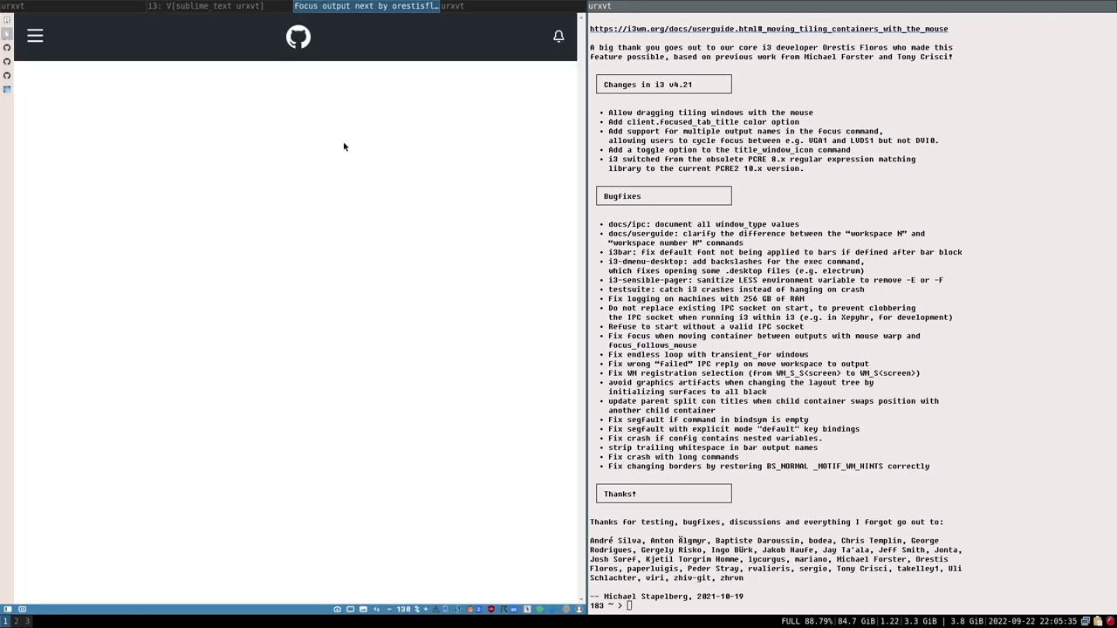
{"action": "left_click", "coordinate": [7, 89]}
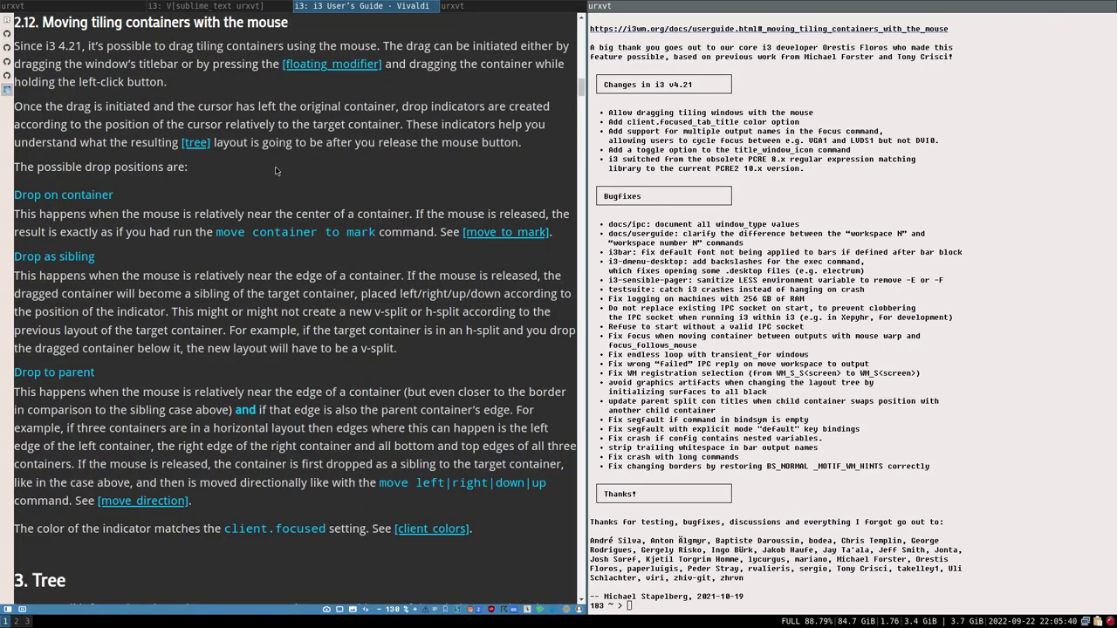
Search the i3 User's Guide for "output" and read through the Output(s) and Tray output sections
{"action": "key", "text": "ctrl+f"}
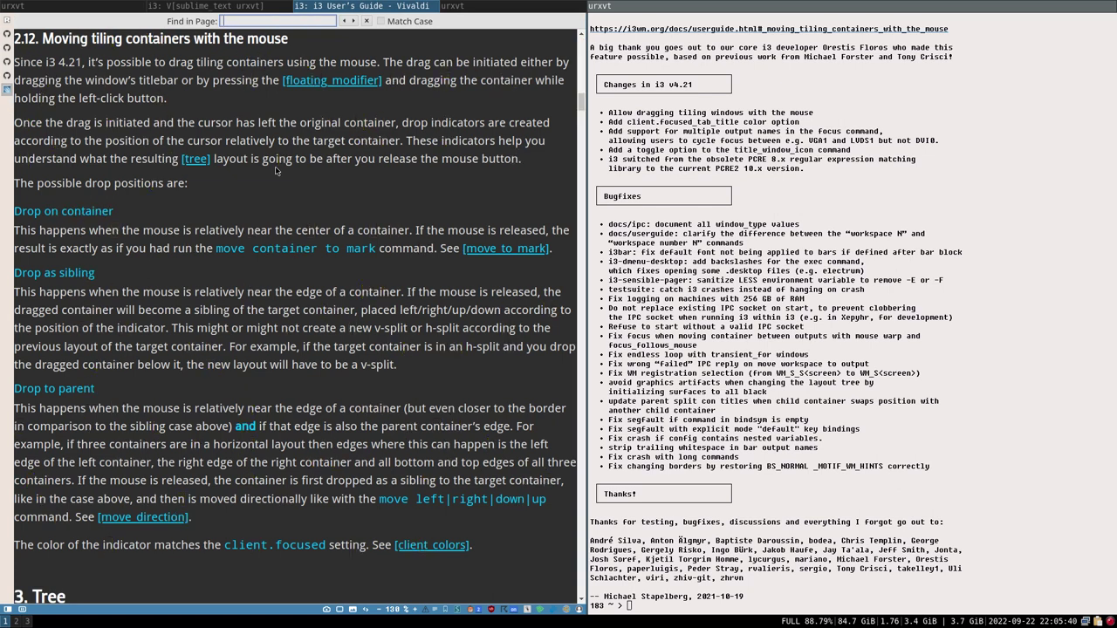
{"action": "type", "text": "output"}
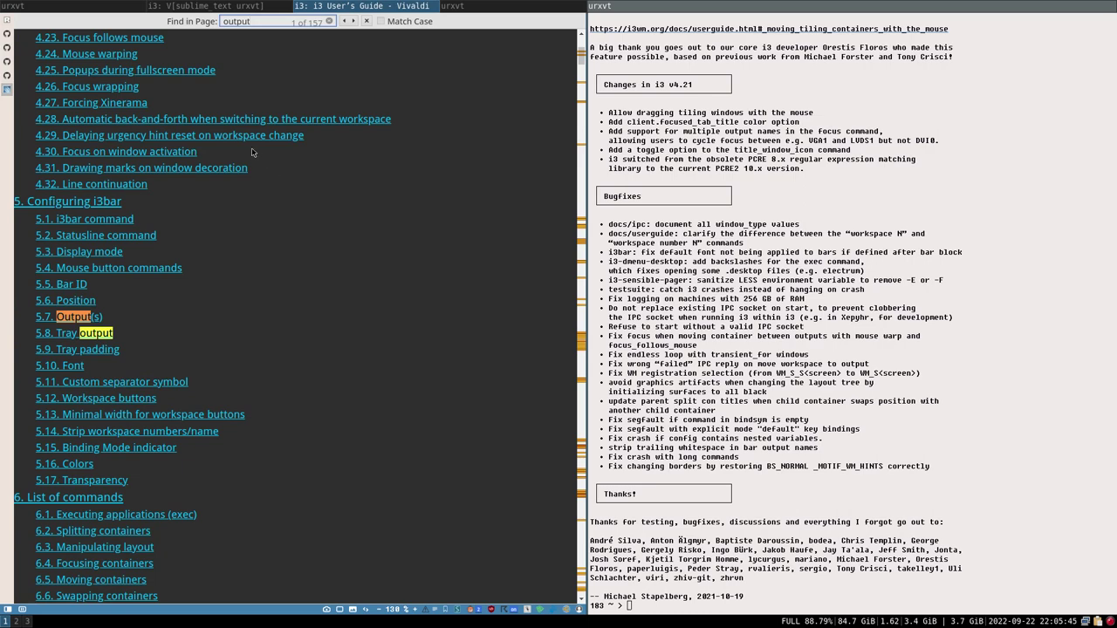
{"action": "left_click", "coordinate": [75, 317]}
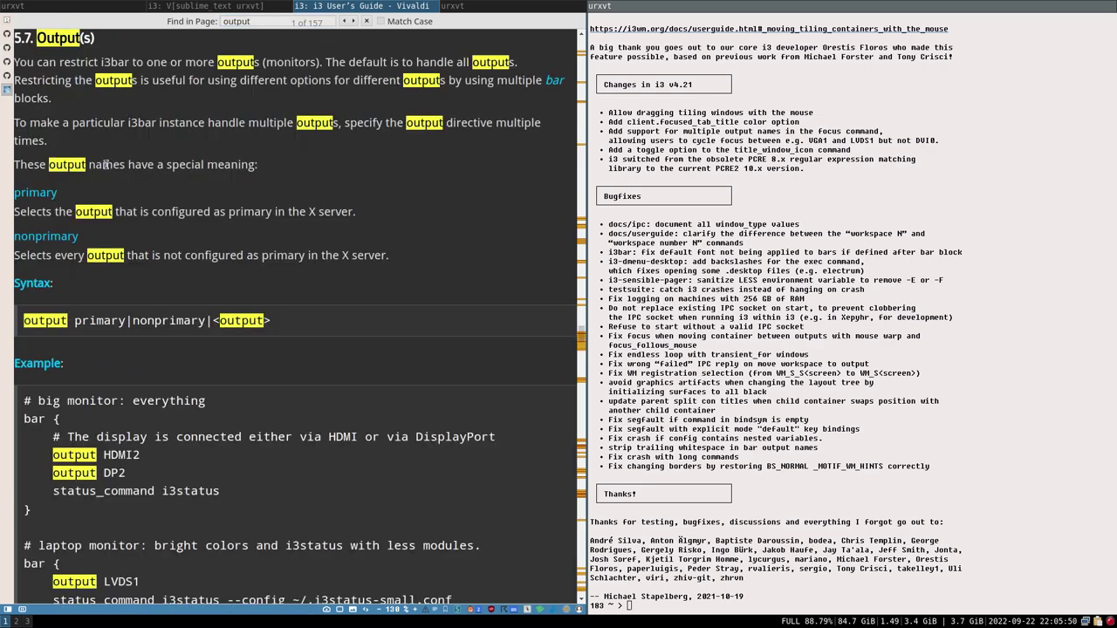
{"action": "scroll", "coordinate": [117, 329], "scroll_direction": "down", "scroll_amount": 3}
{"action": "scroll", "coordinate": [118, 328], "scroll_direction": "down", "scroll_amount": 9}
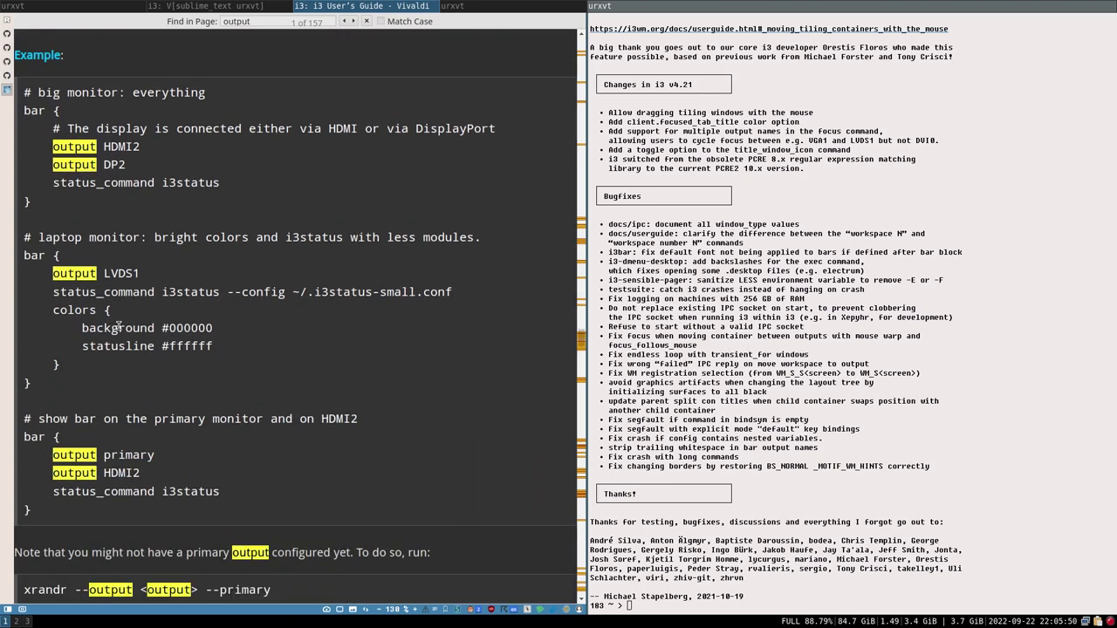
{"action": "scroll", "coordinate": [125, 323], "scroll_direction": "down", "scroll_amount": 6}
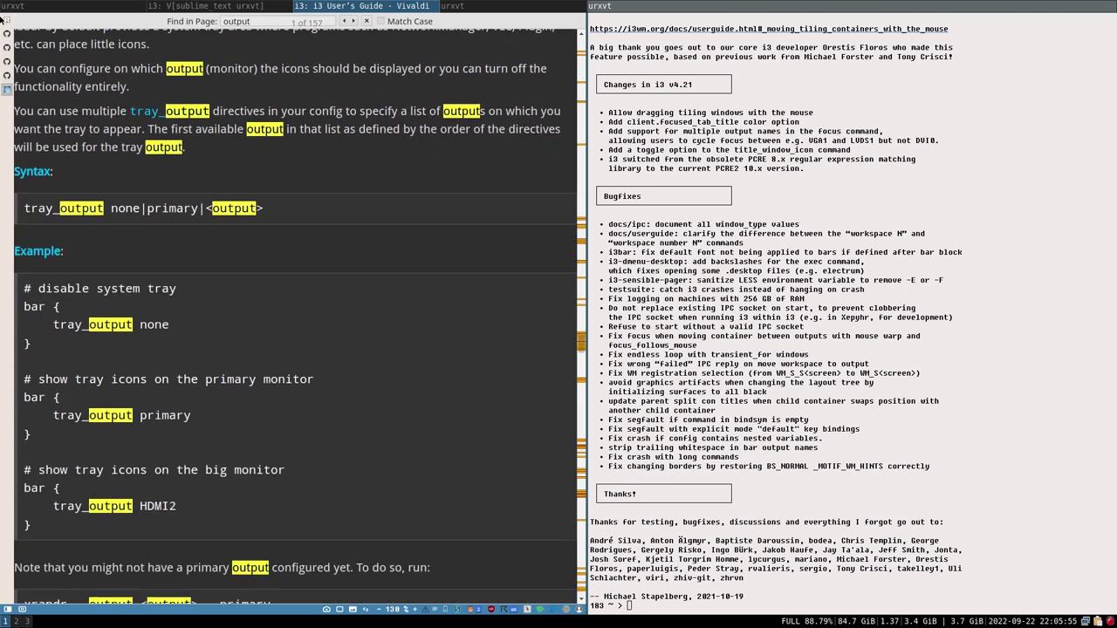
Return to pull request #4622 and highlight its title "Focus output next"
{"action": "left_click", "coordinate": [6, 75]}
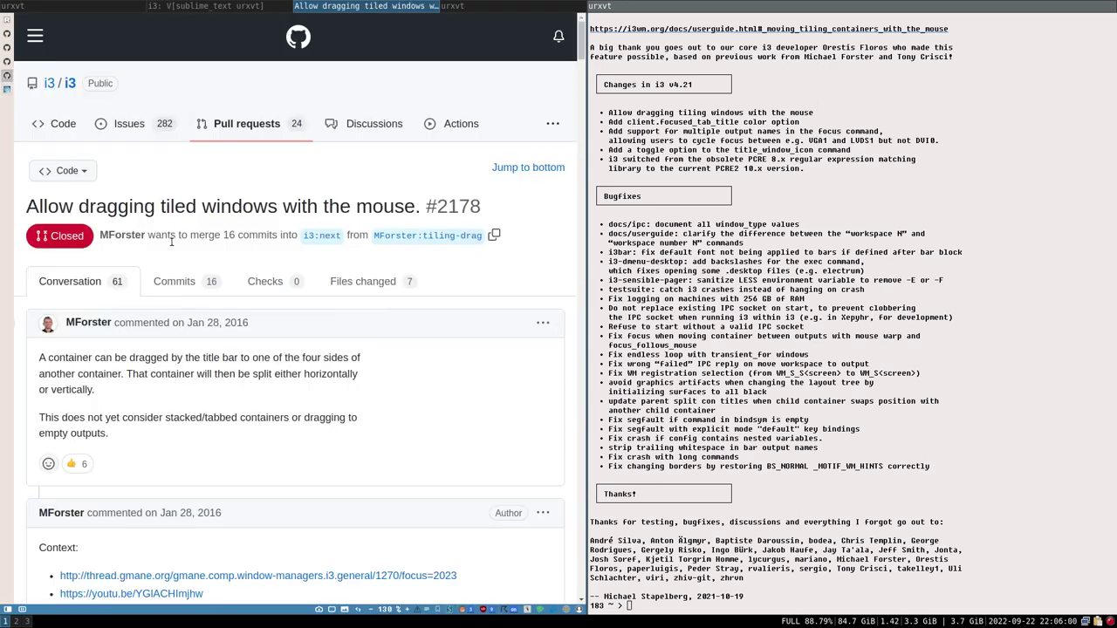
{"action": "left_click", "coordinate": [6, 61]}
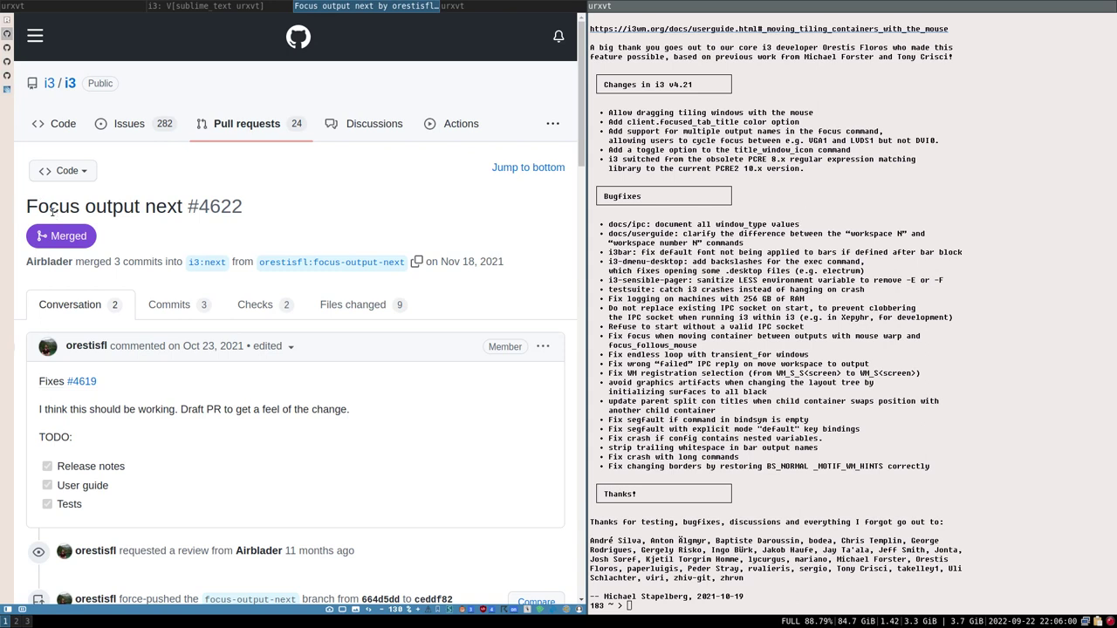
{"action": "left_click_drag", "start_coordinate": [28, 206], "coordinate": [184, 209]}
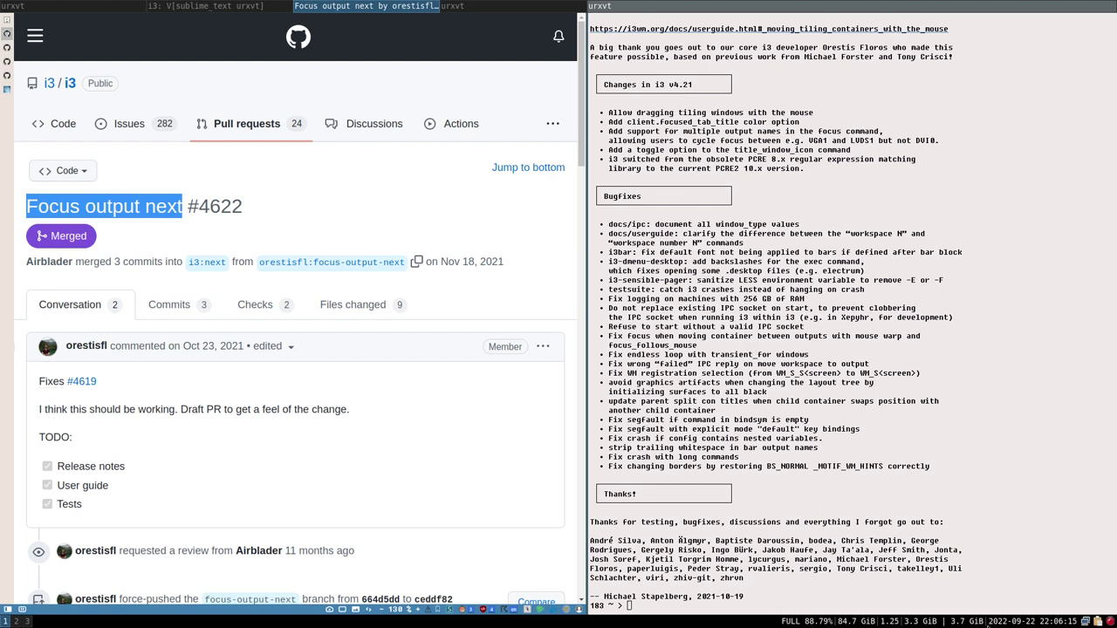
List the i3 outputs in the terminal with i3-msg -t get_outputs, trying it piped into jq first
{"action": "left_click", "coordinate": [930, 590]}
{"action": "type", "text": "i3-msg"}
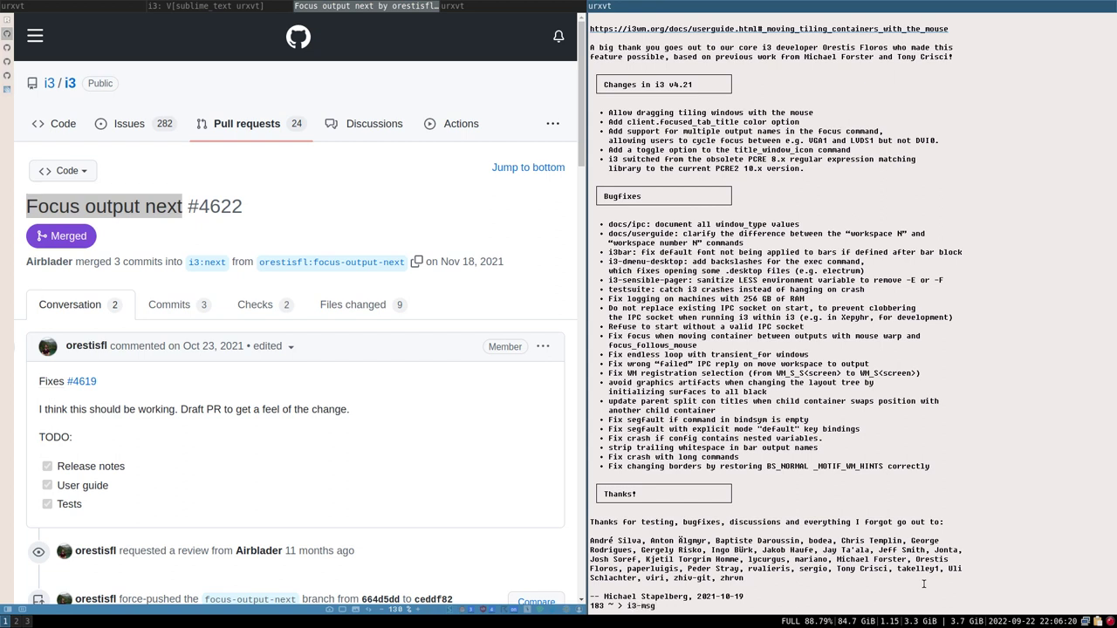
{"action": "type", "text": " -t get_outputs | jq"}
{"action": "key", "text": "Return"}
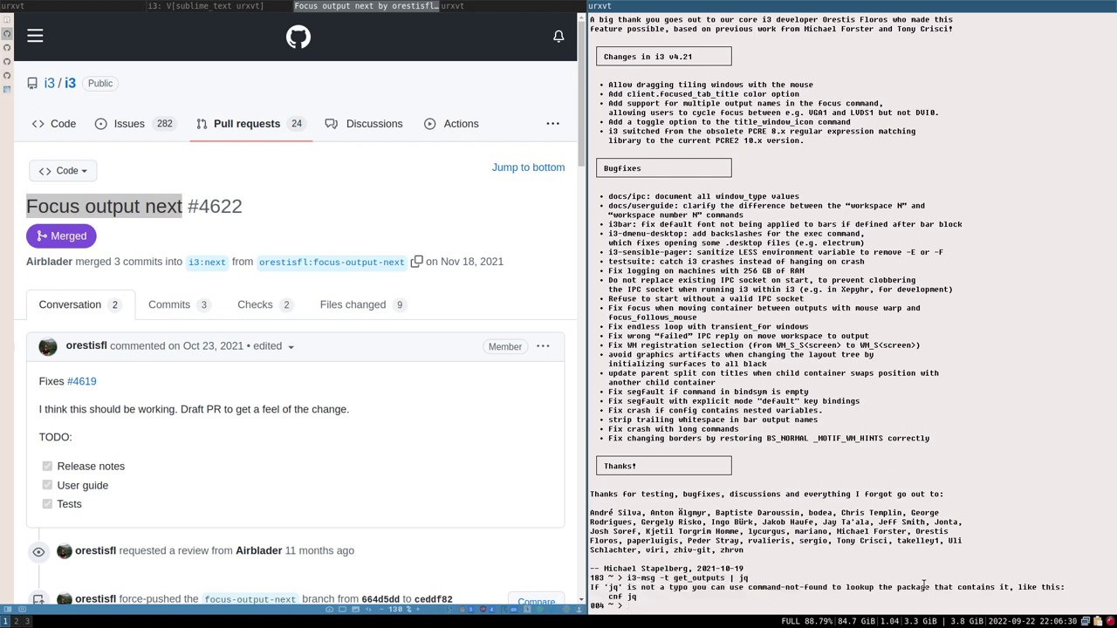
{"action": "key", "text": "Up"}
{"action": "key", "text": "BackSpace"}
{"action": "key", "text": "Return"}
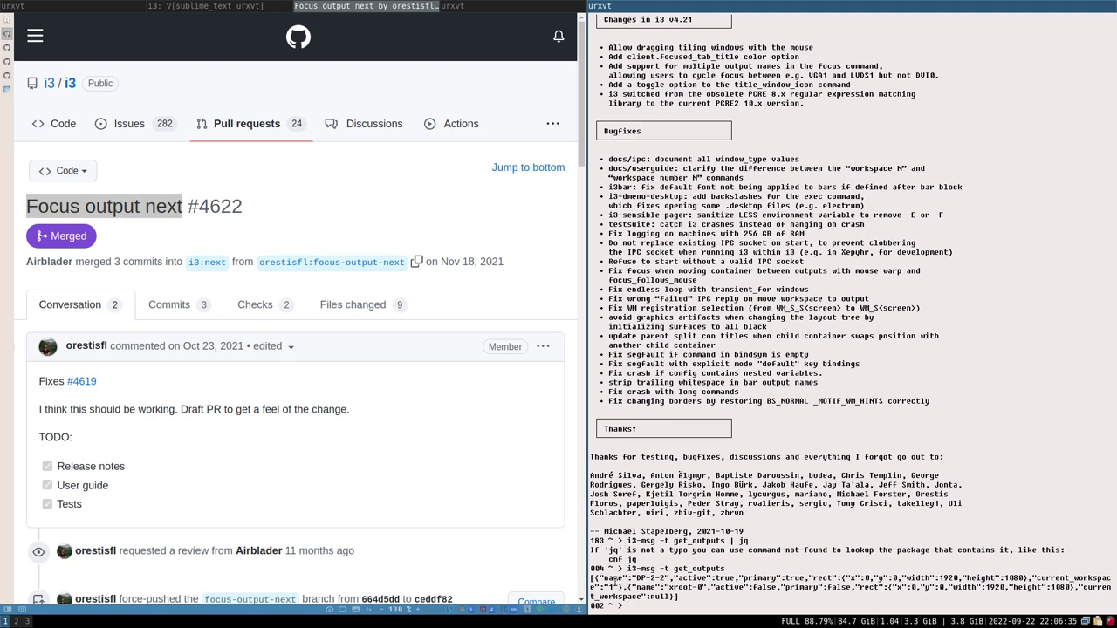
Highlight the output name DP-2-2 in the get_outputs result, and glance over the pull request's conversation
{"action": "left_click_drag", "start_coordinate": [600, 579], "coordinate": [669, 577]}
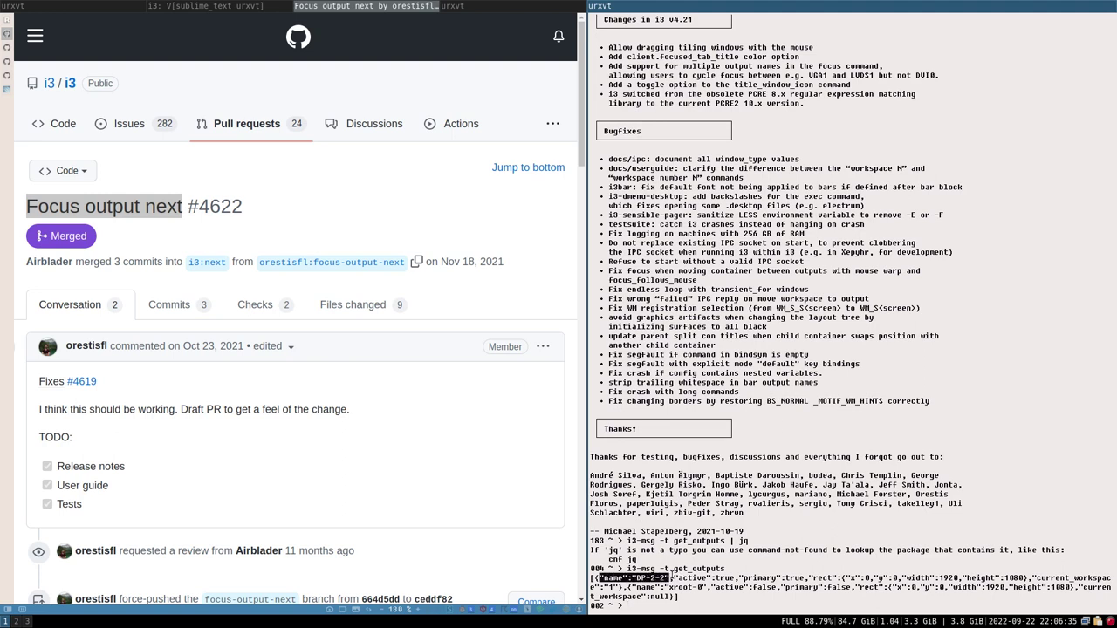
{"action": "left_click", "coordinate": [638, 579]}
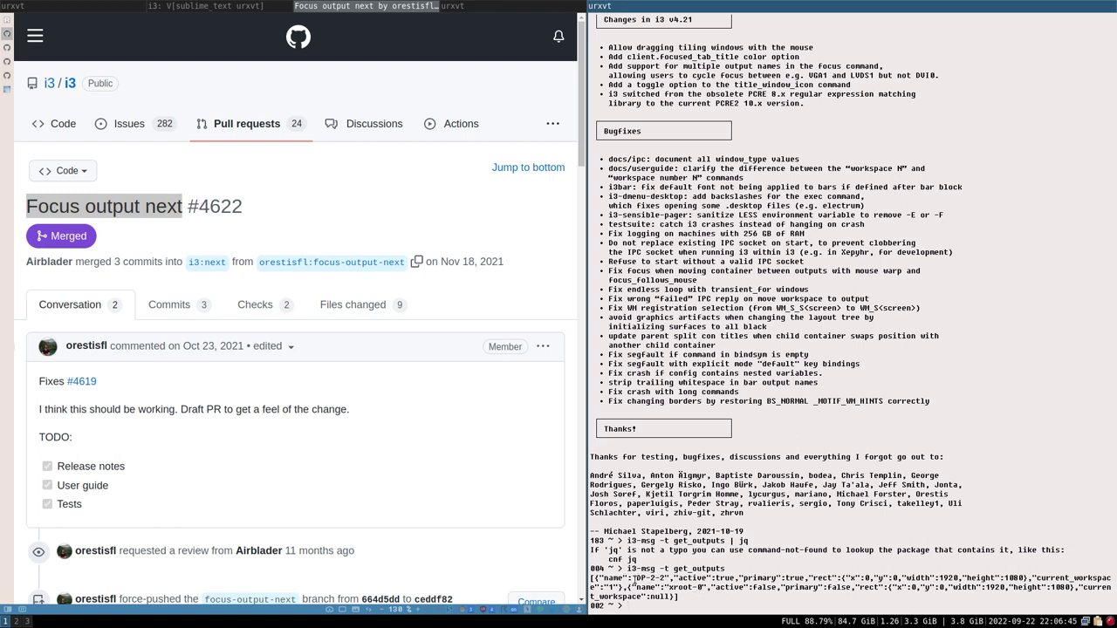
{"action": "left_click_drag", "start_coordinate": [636, 578], "coordinate": [666, 578]}
{"action": "scroll", "coordinate": [247, 360], "scroll_direction": "down", "scroll_amount": 4}
{"action": "scroll", "coordinate": [314, 322], "scroll_direction": "up", "scroll_amount": 4}
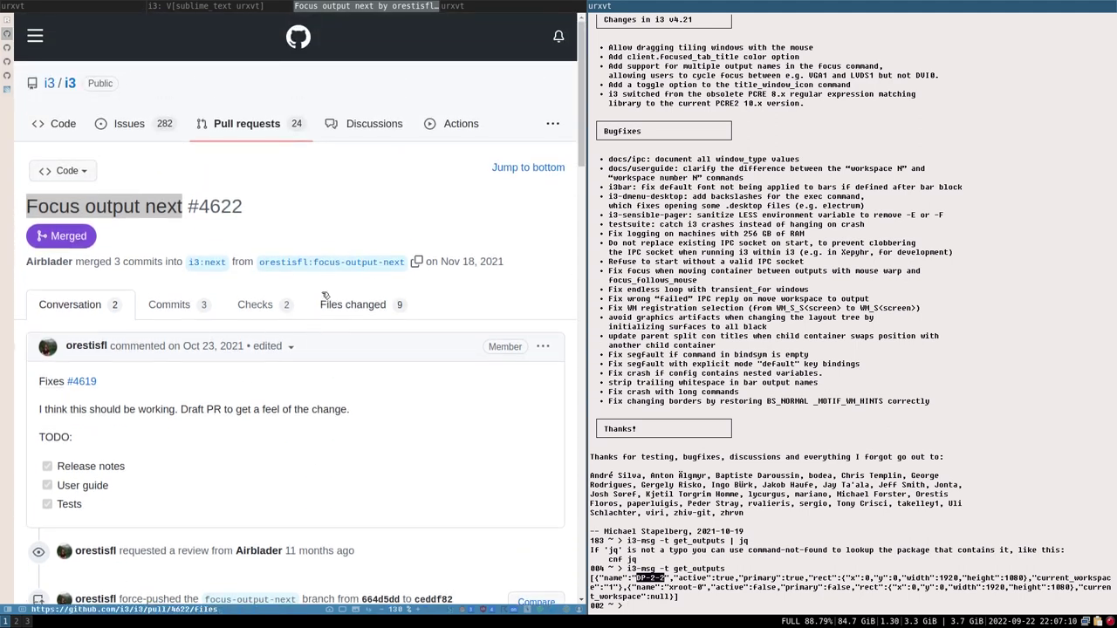
Open the files changed in pull request #4622 and compare the old and new focus output syntax on line 2215 of docs/userguide
{"action": "left_click", "coordinate": [353, 304]}
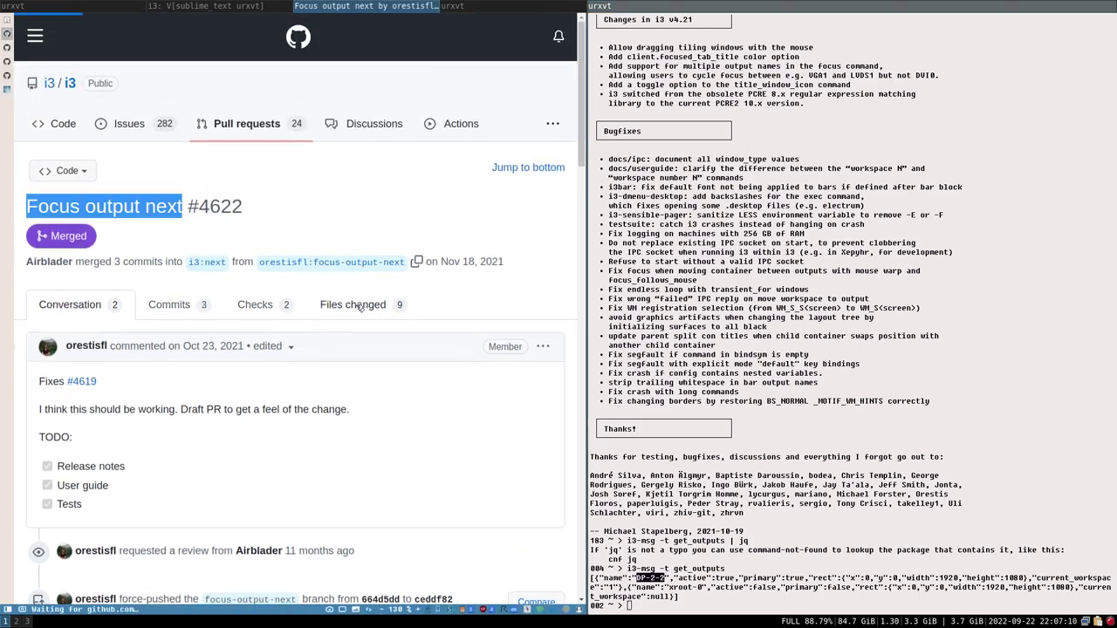
{"action": "scroll", "coordinate": [369, 262], "scroll_direction": "down", "scroll_amount": 3}
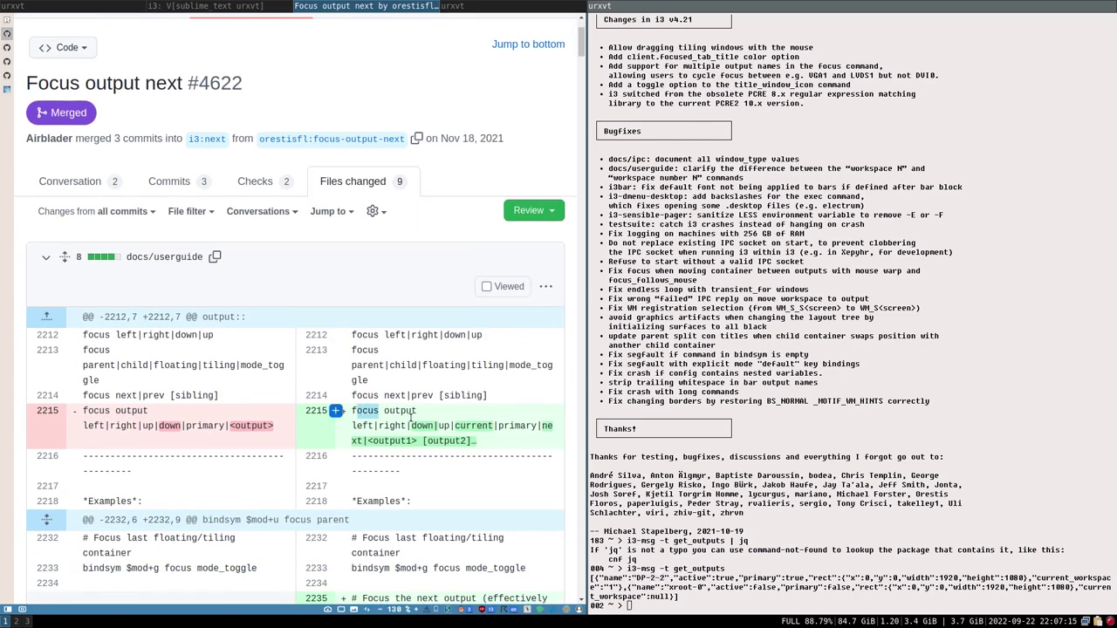
{"action": "left_click_drag", "start_coordinate": [357, 411], "coordinate": [425, 423]}
{"action": "left_click", "coordinate": [426, 440]}
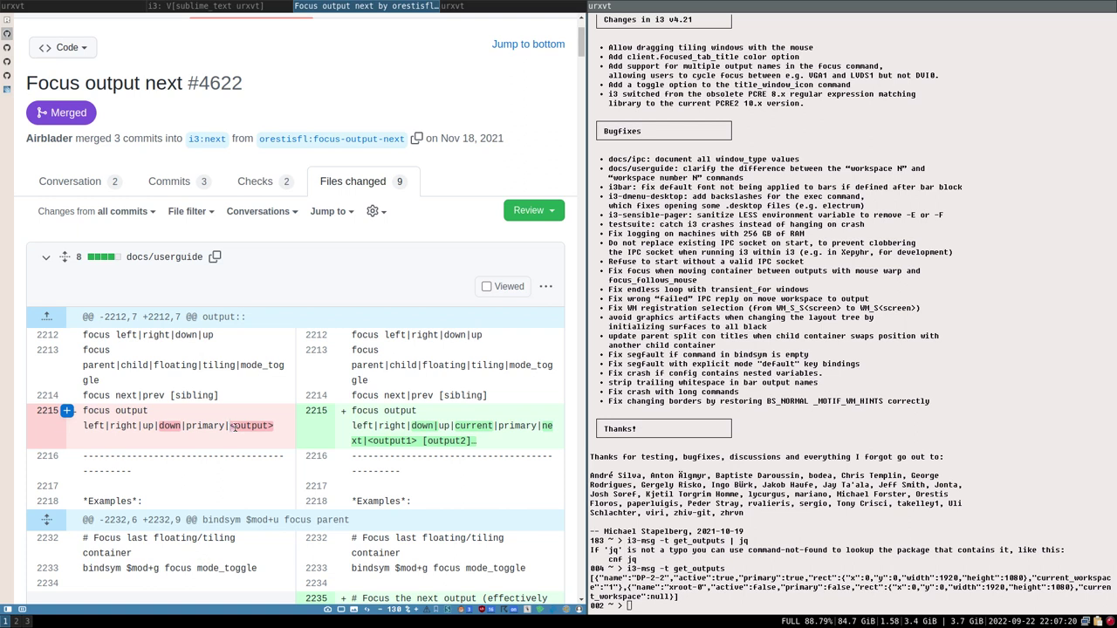
{"action": "left_click_drag", "start_coordinate": [231, 425], "coordinate": [273, 423]}
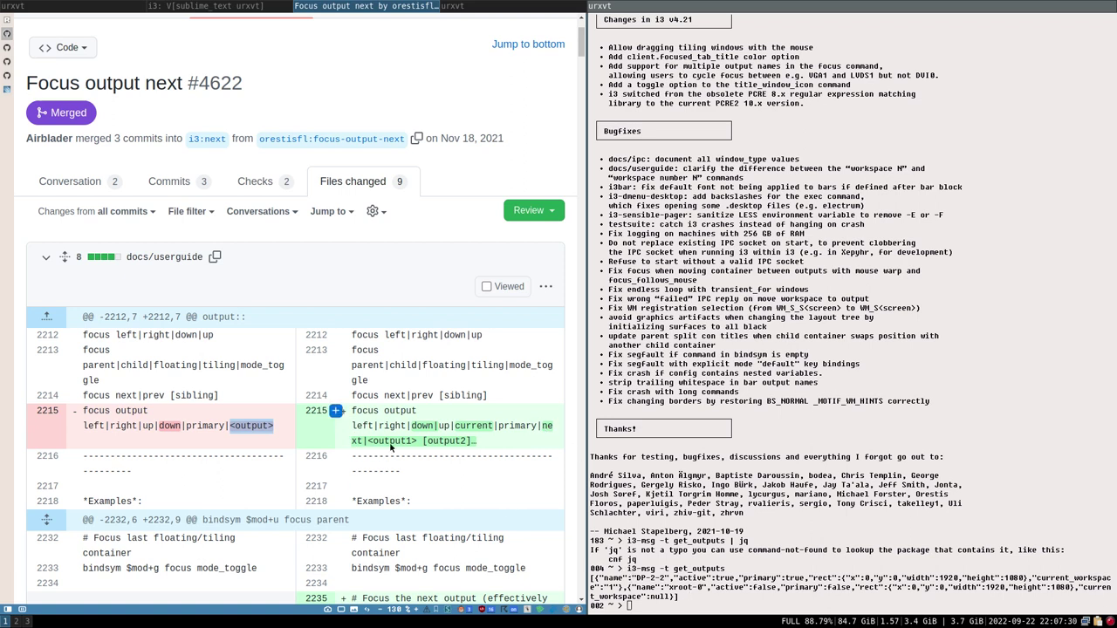
{"action": "left_click_drag", "start_coordinate": [368, 442], "coordinate": [480, 441]}
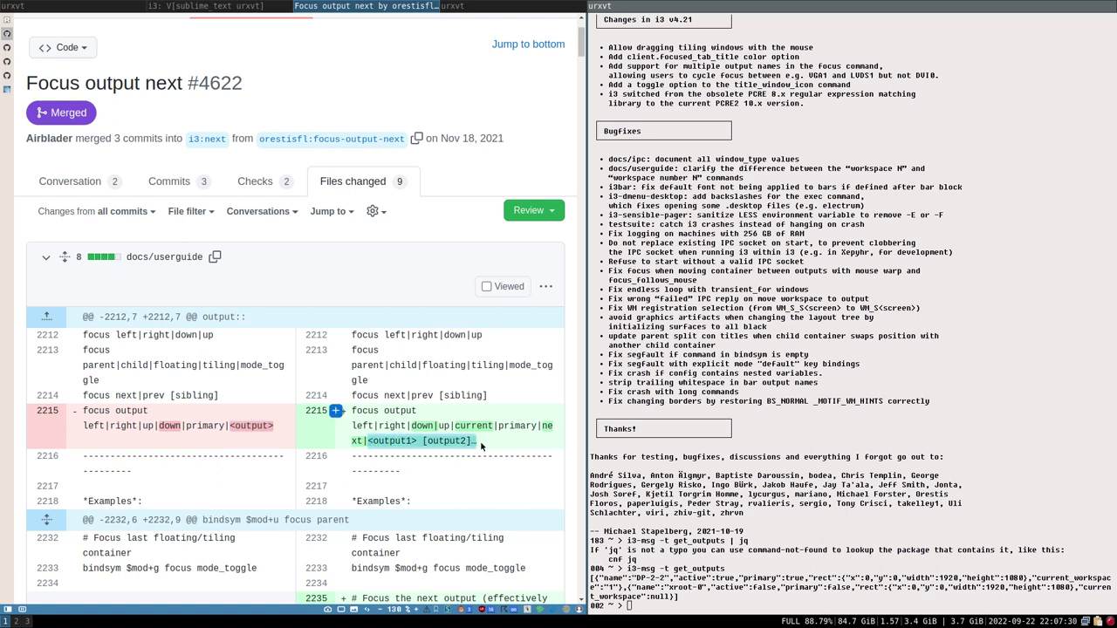
{"action": "double_click", "coordinate": [381, 442]}
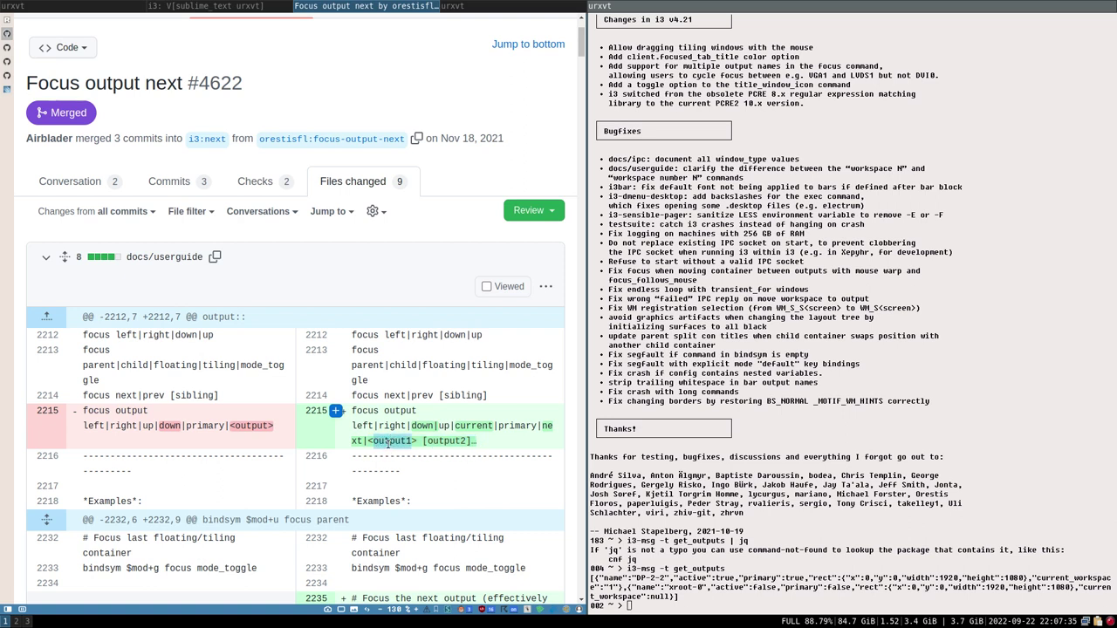
{"action": "left_click", "coordinate": [390, 442]}
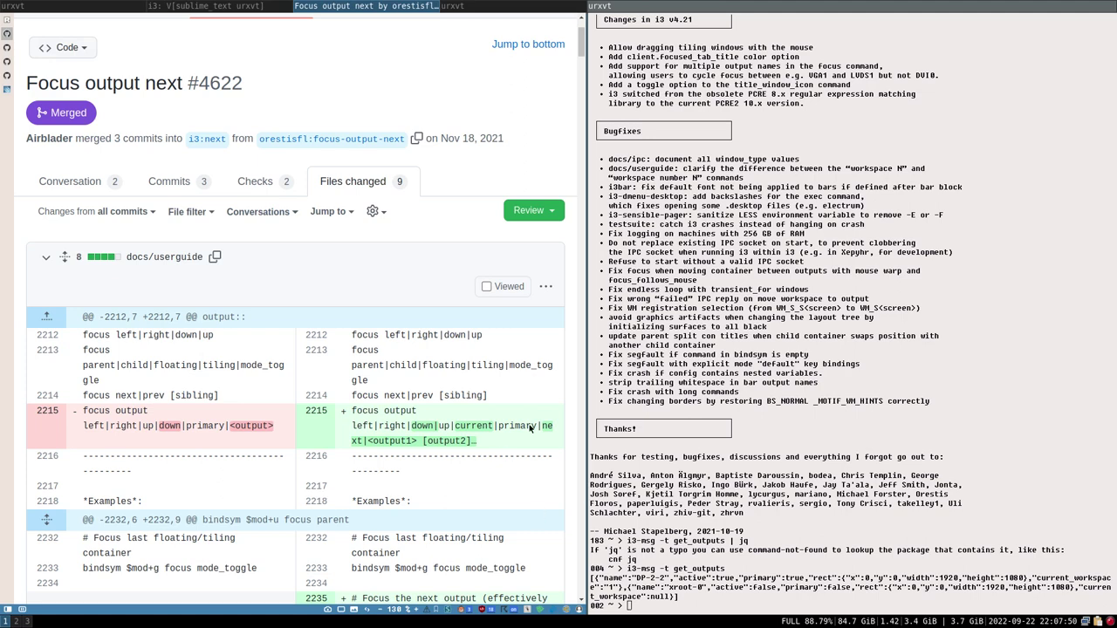
Show the config editor's tab and resize its split with the terminal below using the mouse, making the editor taller
{"action": "left_click", "coordinate": [213, 4]}
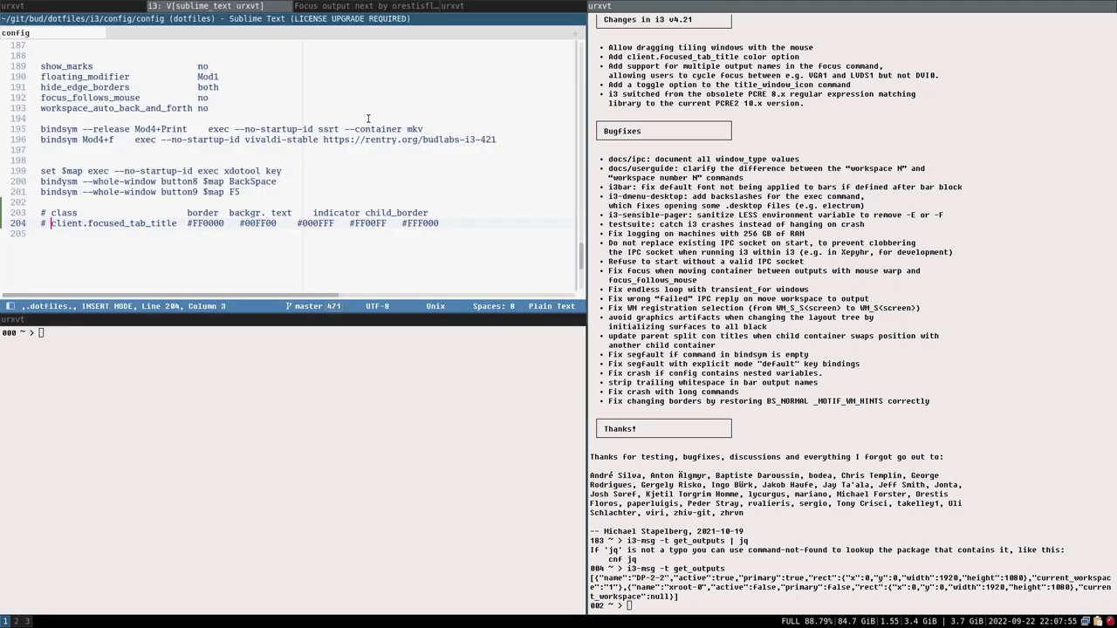
{"action": "left_click", "coordinate": [368, 335]}
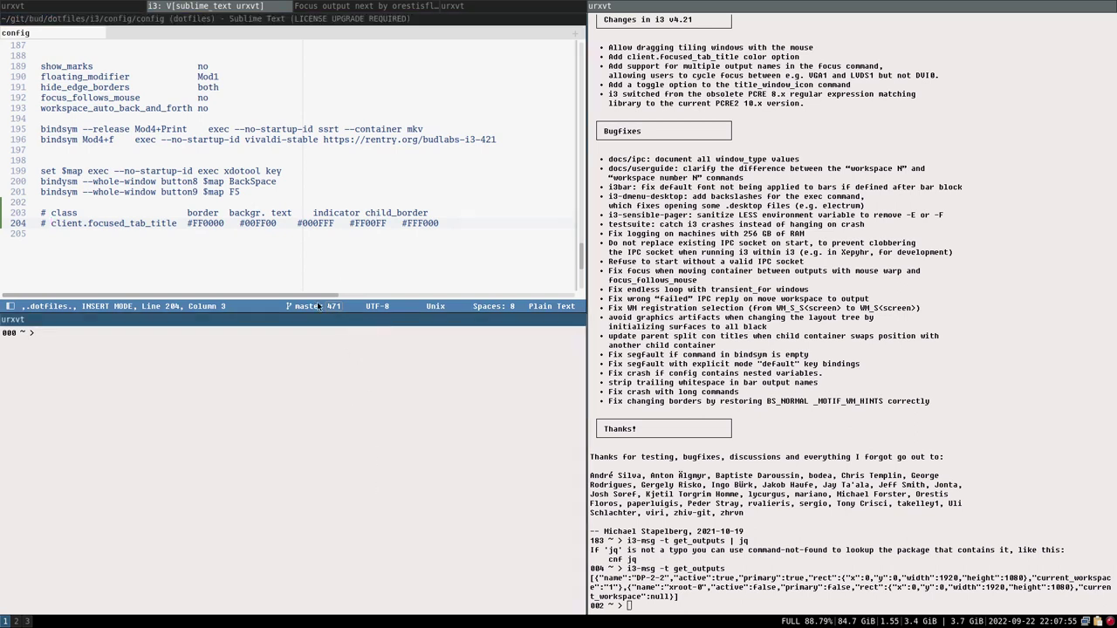
{"action": "mouse_move", "coordinate": [307, 320]}
{"action": "left_mouse_down"}
{"action": "mouse_move", "coordinate": [302, 305]}
{"action": "mouse_move", "coordinate": [298, 327]}
{"action": "left_mouse_up"}
{"action": "scroll", "coordinate": [350, 219], "scroll_direction": "up", "scroll_amount": 5}
{"action": "scroll", "coordinate": [345, 250], "scroll_direction": "down", "scroll_amount": 6}
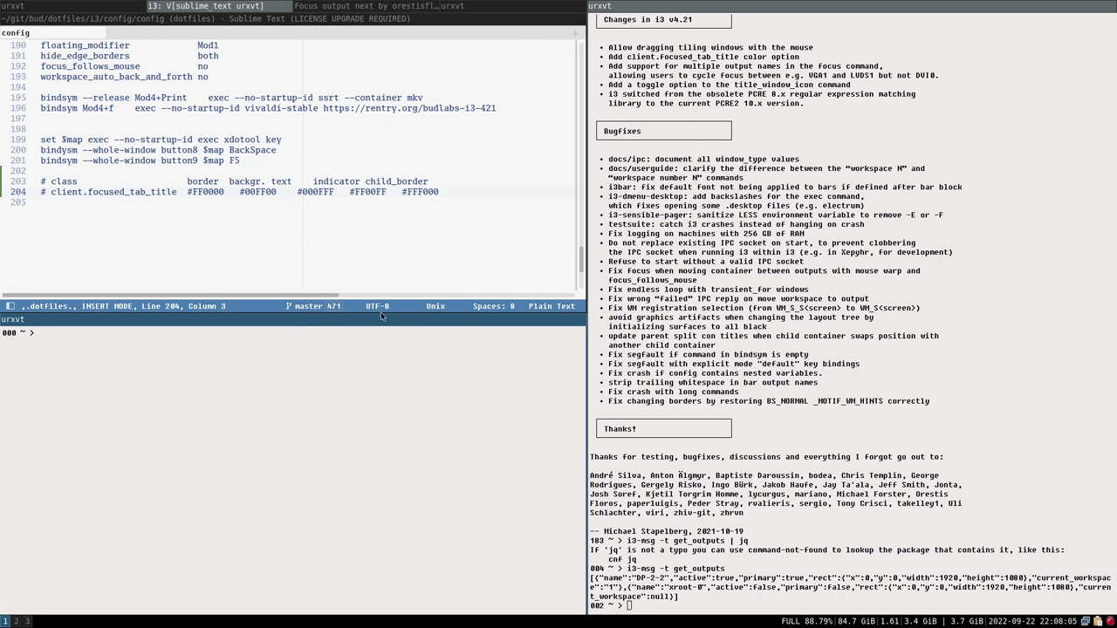
{"action": "mouse_move", "coordinate": [320, 322]}
{"action": "left_mouse_down"}
{"action": "mouse_move", "coordinate": [315, 503]}
{"action": "mouse_move", "coordinate": [314, 320]}
{"action": "left_mouse_up"}
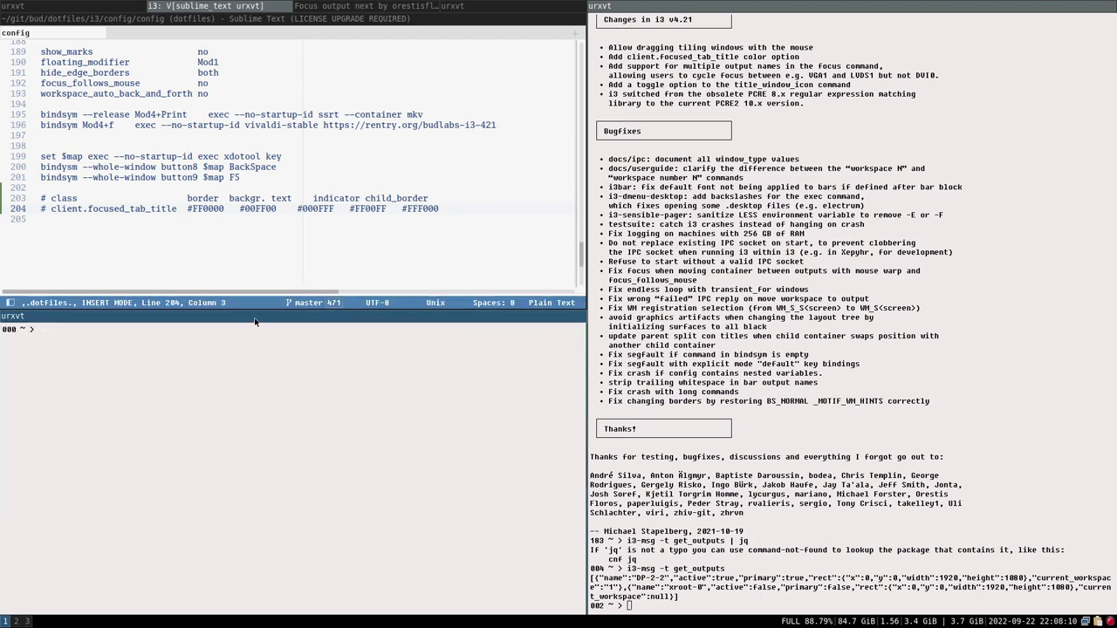
{"action": "mouse_move", "coordinate": [259, 320]}
{"action": "left_mouse_down"}
{"action": "mouse_move", "coordinate": [243, 516]}
{"action": "mouse_move", "coordinate": [287, 244]}
{"action": "mouse_move", "coordinate": [245, 241]}
{"action": "mouse_move", "coordinate": [250, 350]}
{"action": "mouse_move", "coordinate": [262, 316]}
{"action": "left_mouse_up"}
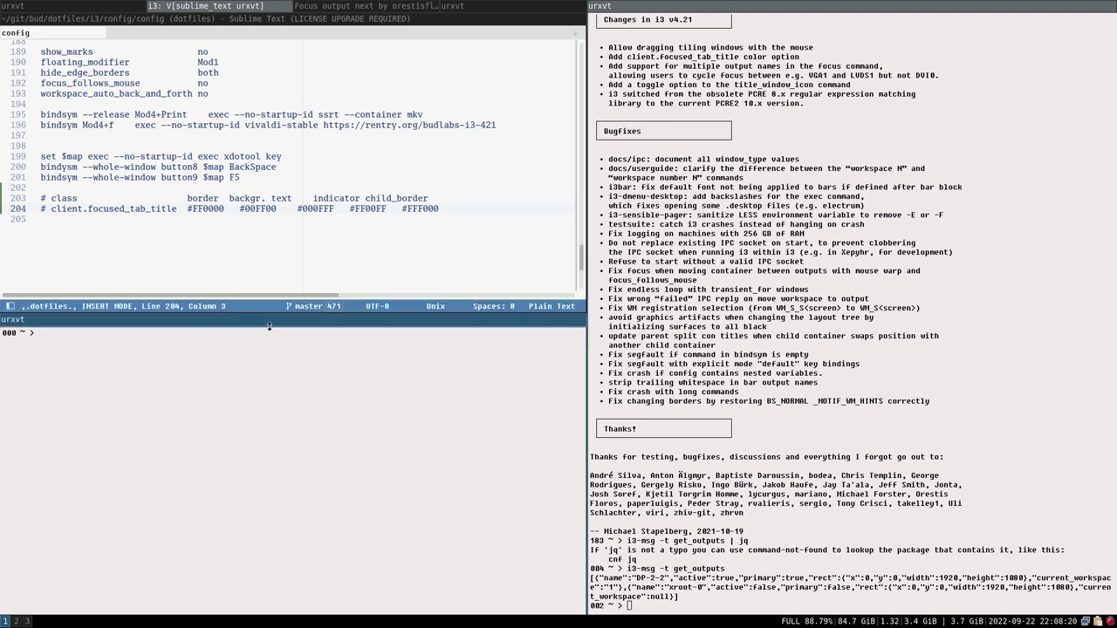
{"action": "left_click_drag", "start_coordinate": [252, 495], "coordinate": [260, 461]}
Return to the "Changes in i3 v4.21" page and highlight the multiple output names entry and the title_window_icon command
{"action": "left_click", "coordinate": [393, 6]}
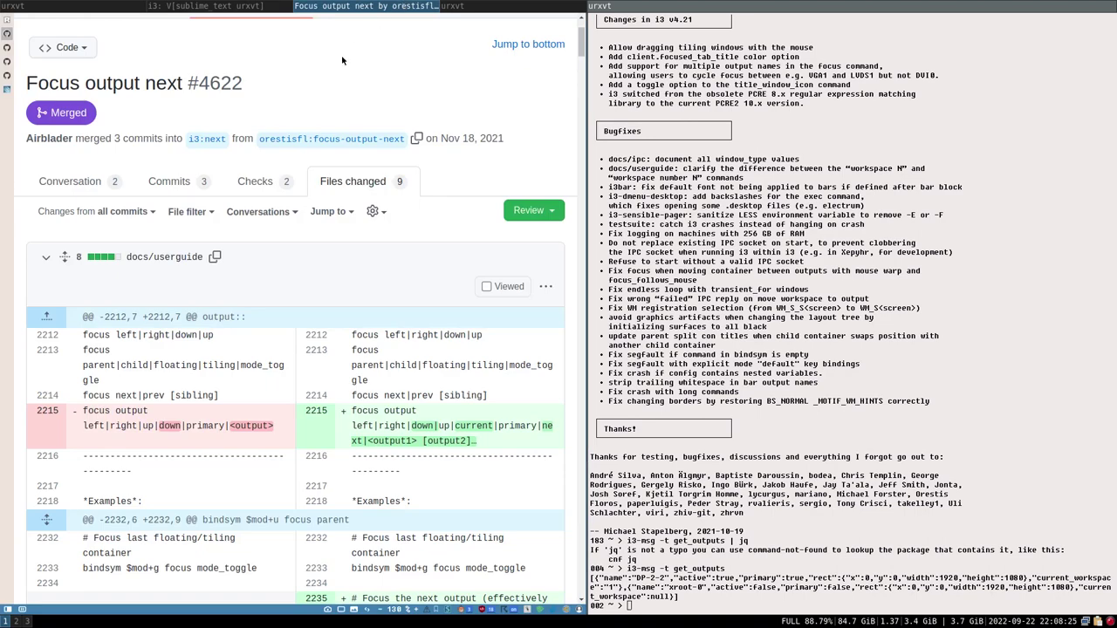
{"action": "left_click", "coordinate": [10, 18]}
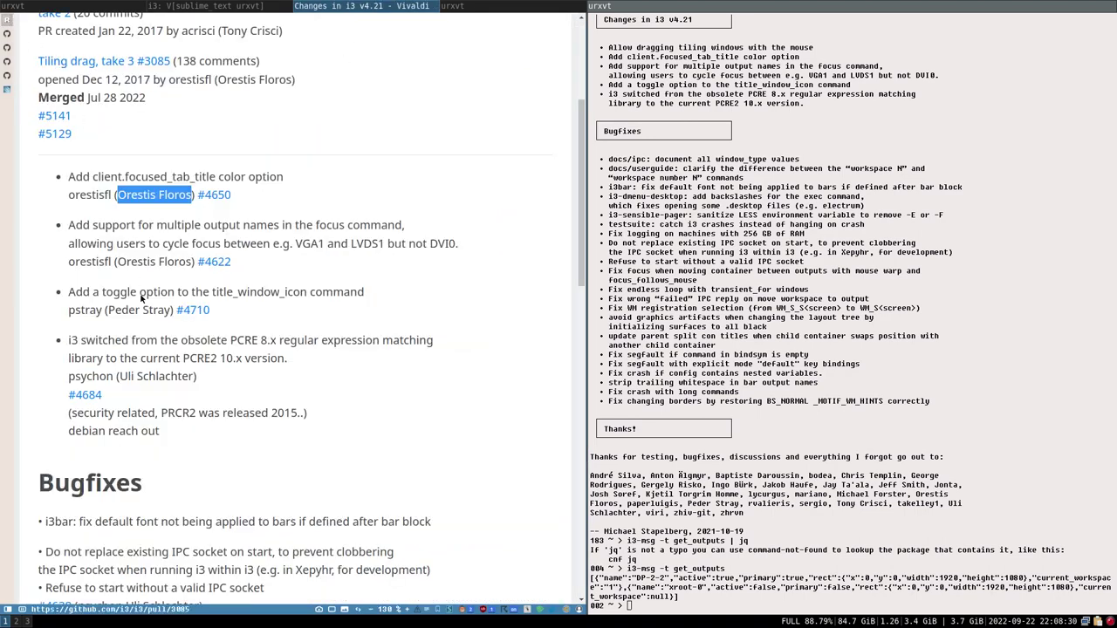
{"action": "left_click_drag", "start_coordinate": [70, 225], "coordinate": [364, 282]}
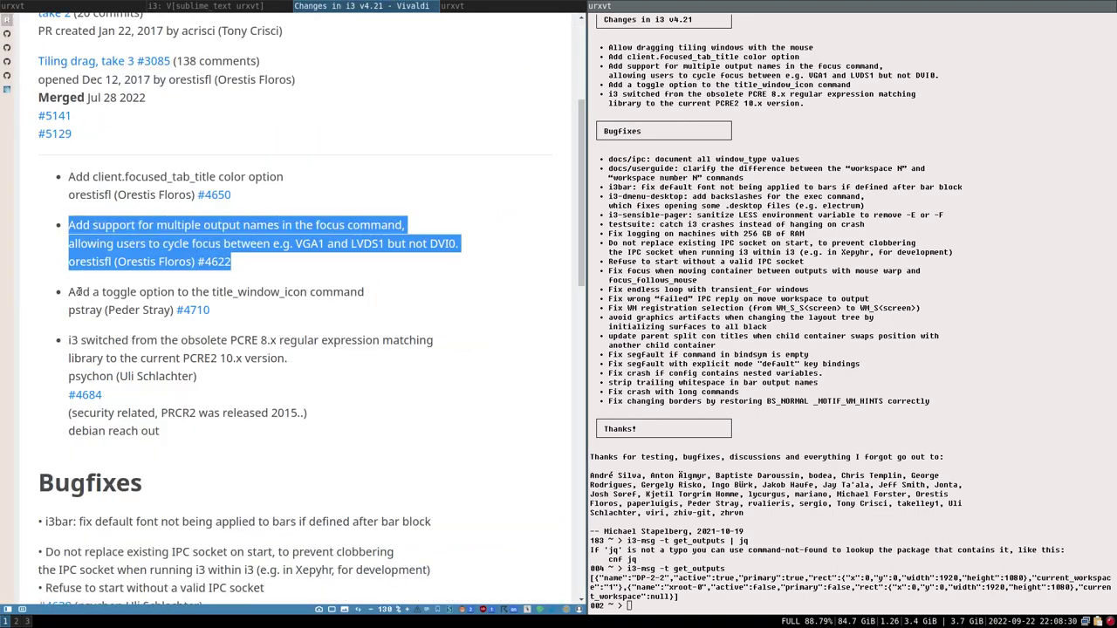
{"action": "left_click_drag", "start_coordinate": [131, 253], "coordinate": [302, 295]}
{"action": "left_click", "coordinate": [198, 291]}
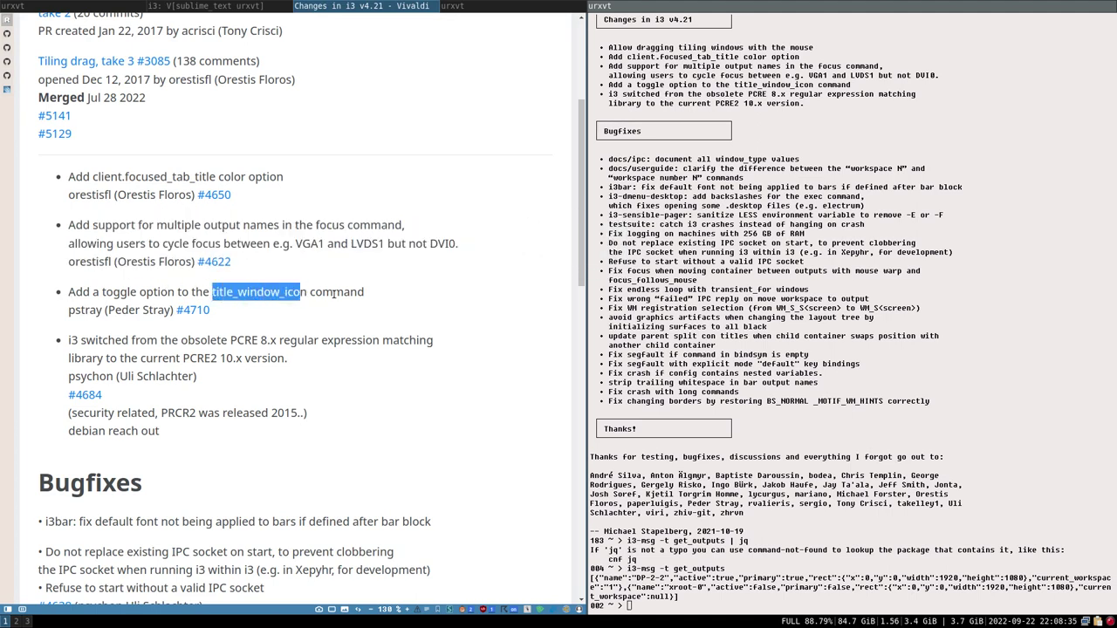
{"action": "left_click", "coordinate": [305, 294]}
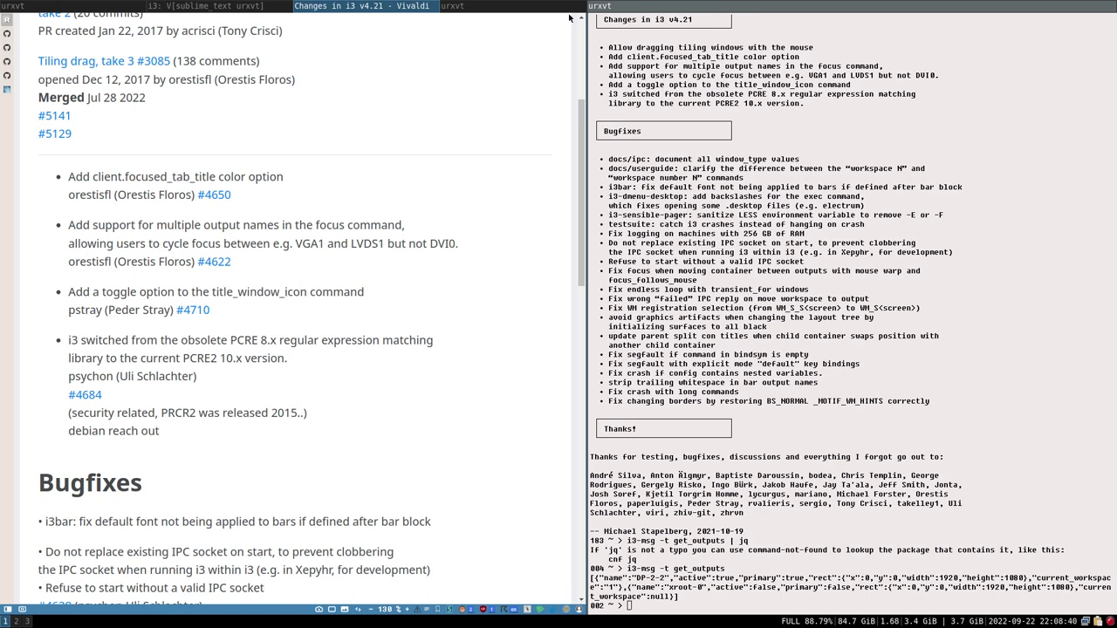
In the i3 config, start a new line two rows below the commented client.focused_tab_title entry, reading bindsym Mod4+shift+d window
{"action": "left_click", "coordinate": [266, 5]}
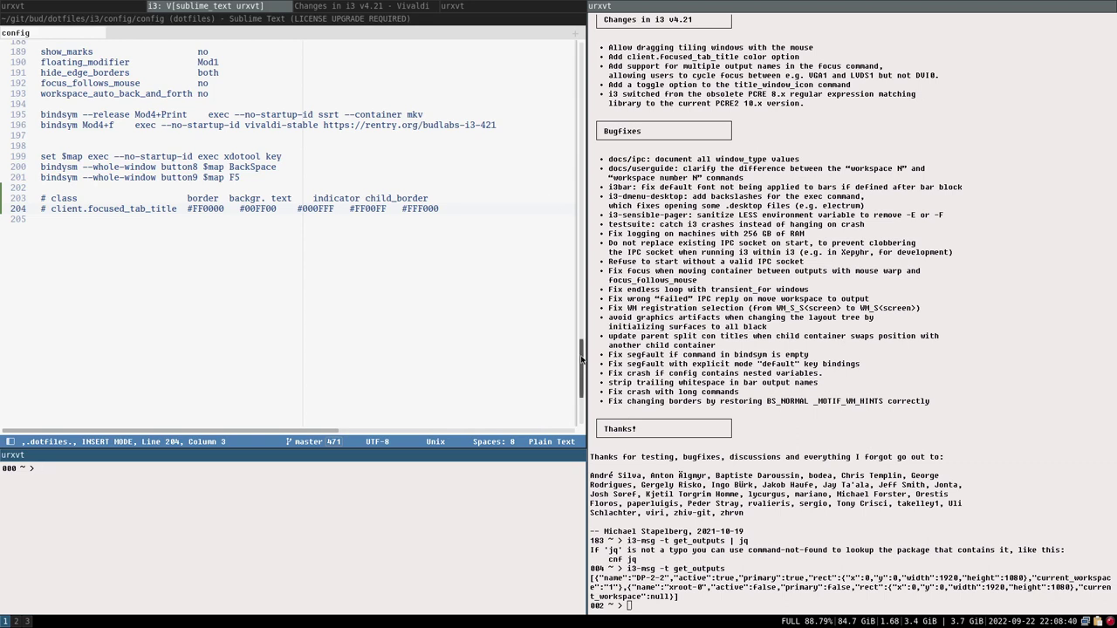
{"action": "scroll", "coordinate": [321, 219], "scroll_direction": "up", "scroll_amount": 4}
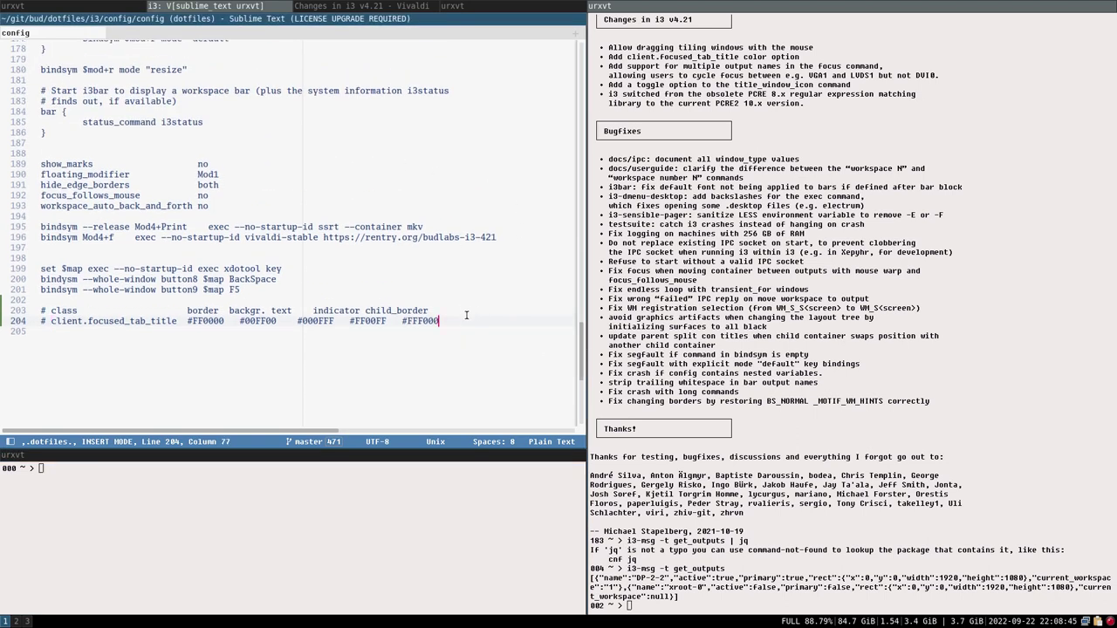
{"action": "key", "text": "Return"}
{"action": "key", "text": "Return"}
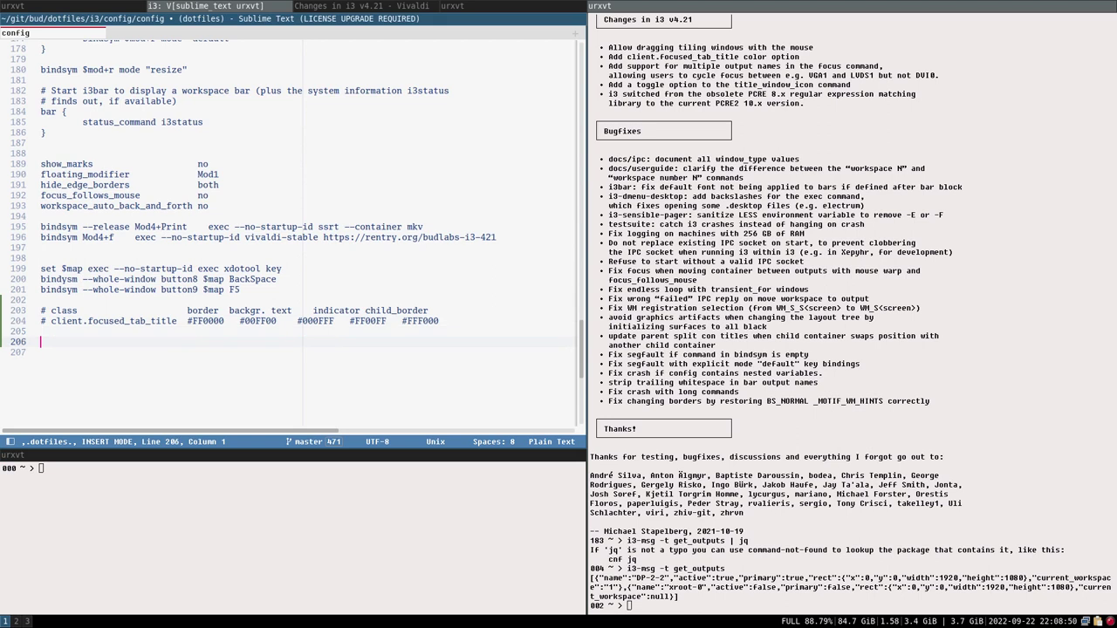
{"action": "type", "text": "bin"}
{"action": "type", "text": "y"}
{"action": "type", "text": "m Mod"}
{"action": "type", "text": "4+shif"}
{"action": "type", "text": "t+d"}
{"action": "type", "text": " ws"}
{"action": "key", "text": "BackSpace"}
{"action": "key", "text": "BackSpace"}
{"action": "type", "text": "window"}
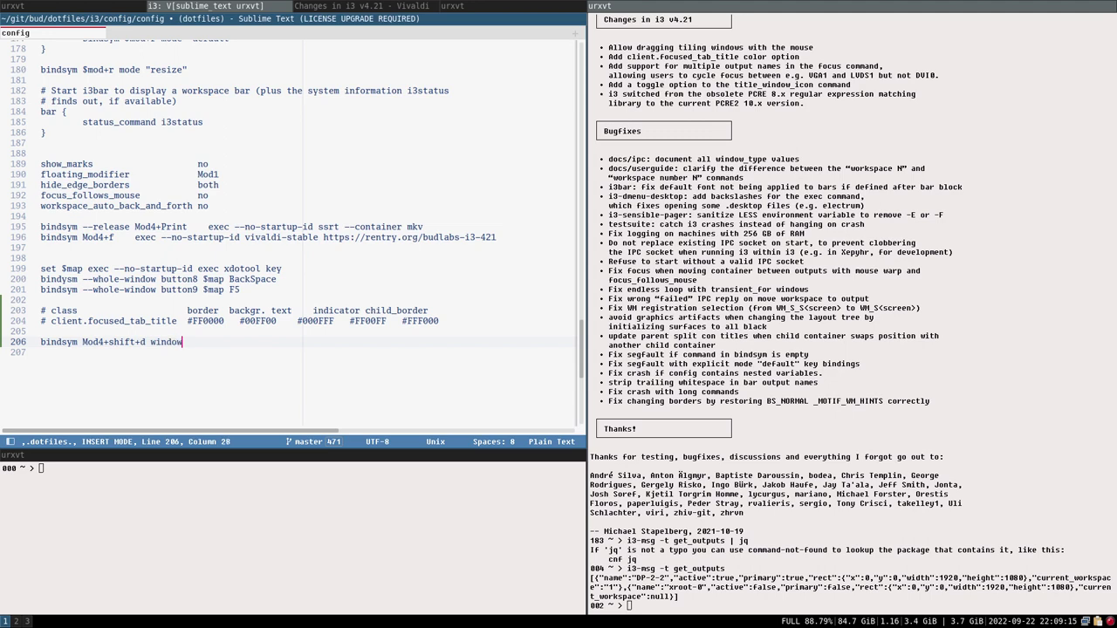
Copy title_window_icon from the changelog page, replace the word window in the new binding with it, append on, and save
{"action": "left_click", "coordinate": [321, 4]}
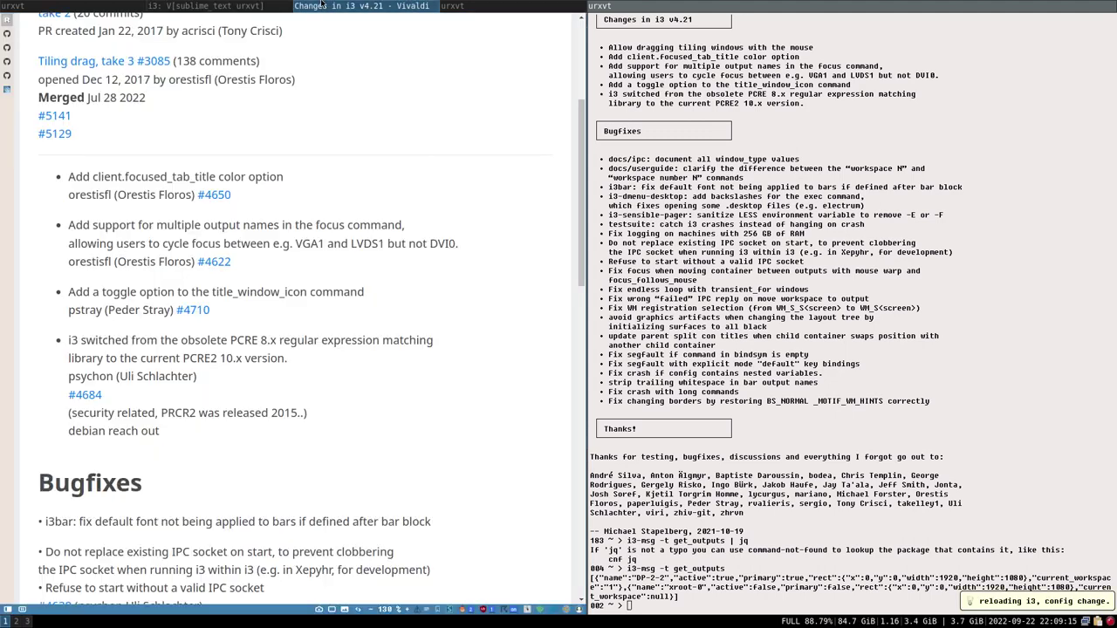
{"action": "left_click_drag", "start_coordinate": [212, 291], "coordinate": [313, 293]}
{"action": "key", "text": "ctrl+c"}
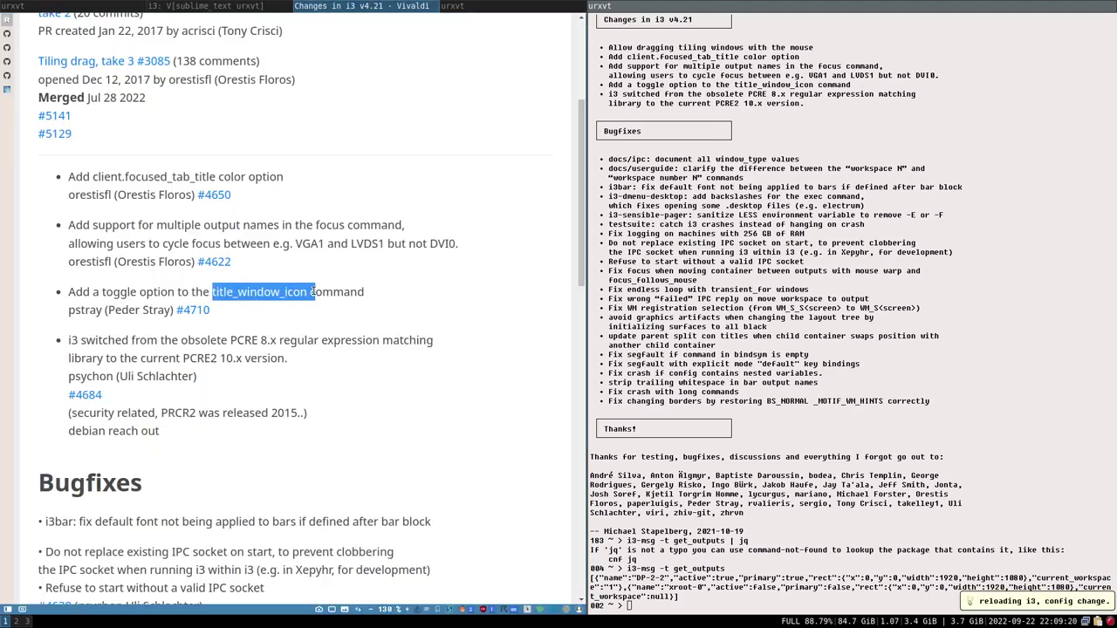
{"action": "left_click", "coordinate": [250, 6]}
{"action": "key", "text": "ctrl+shift+Left"}
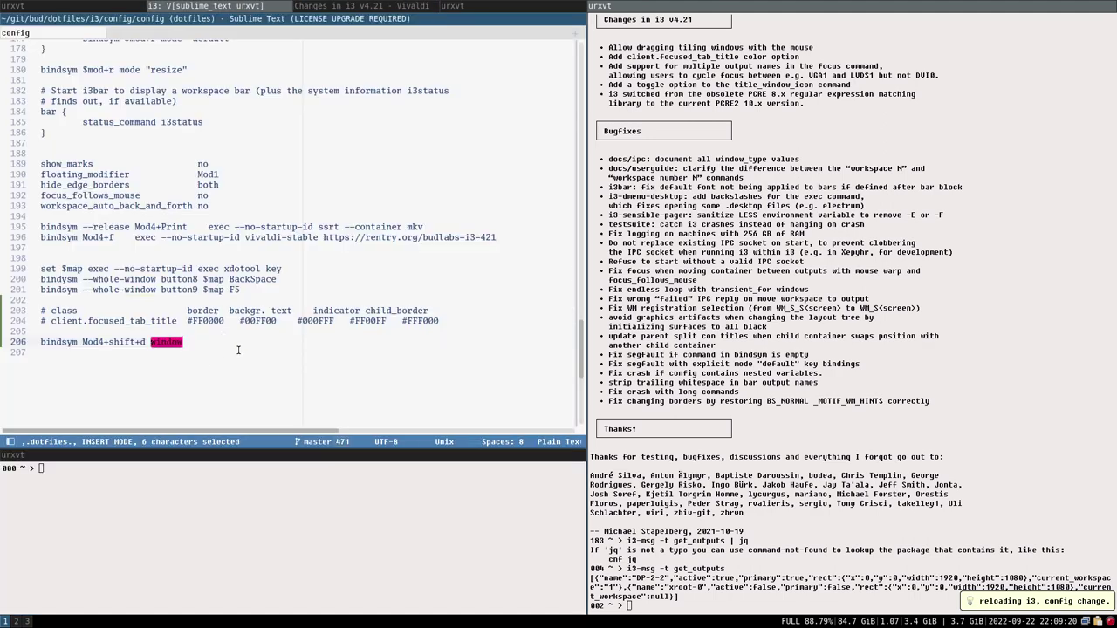
{"action": "key", "text": "ctrl+v"}
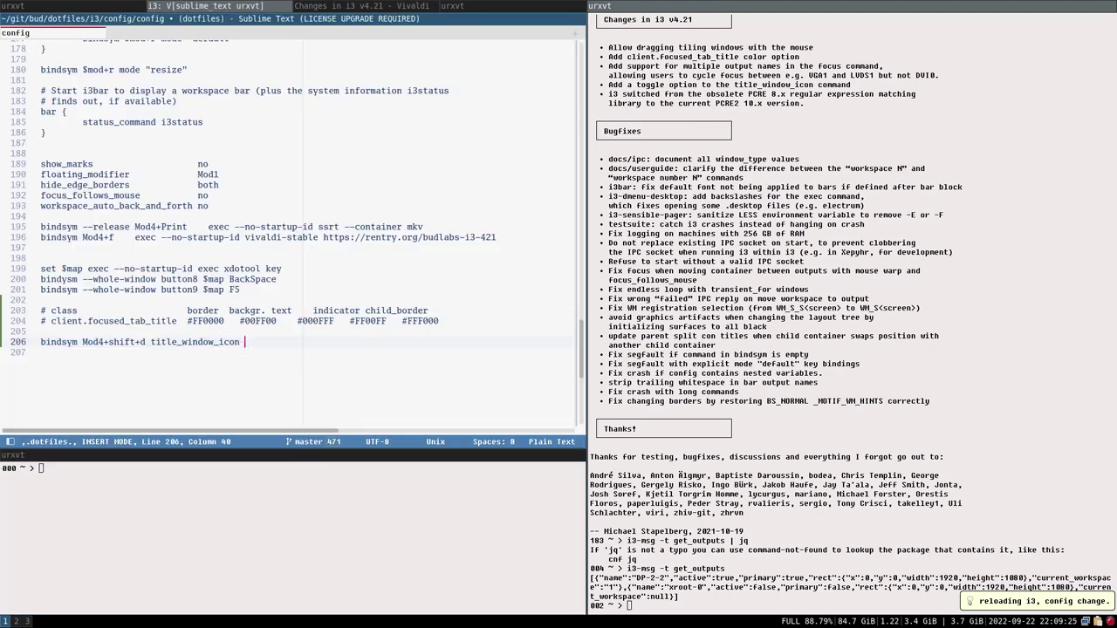
{"action": "type", "text": "on"}
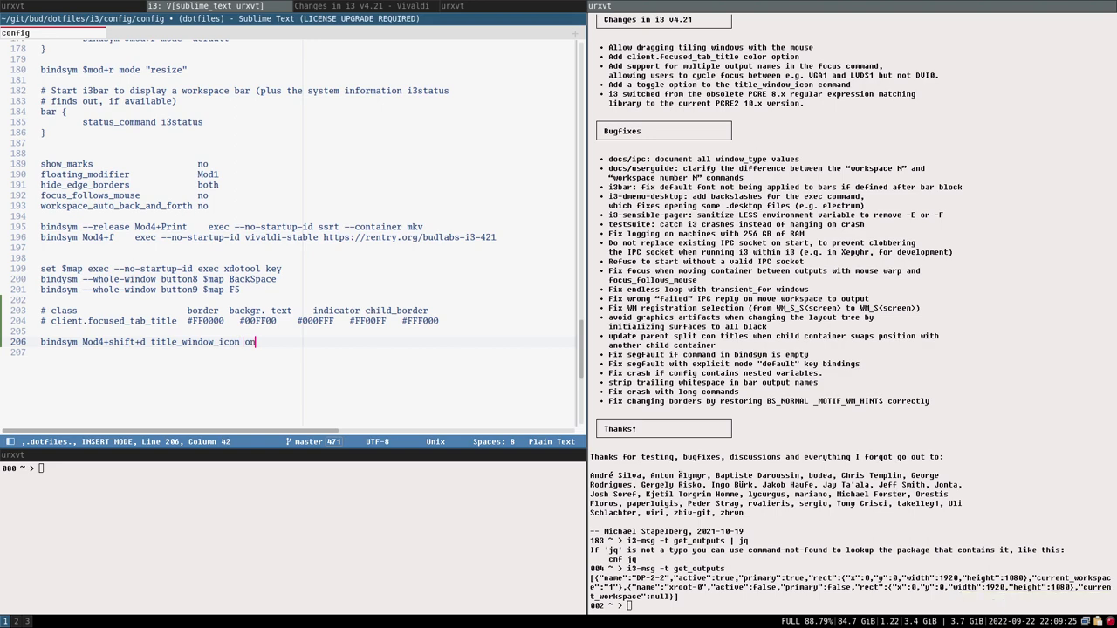
{"action": "key", "text": "ctrl+s"}
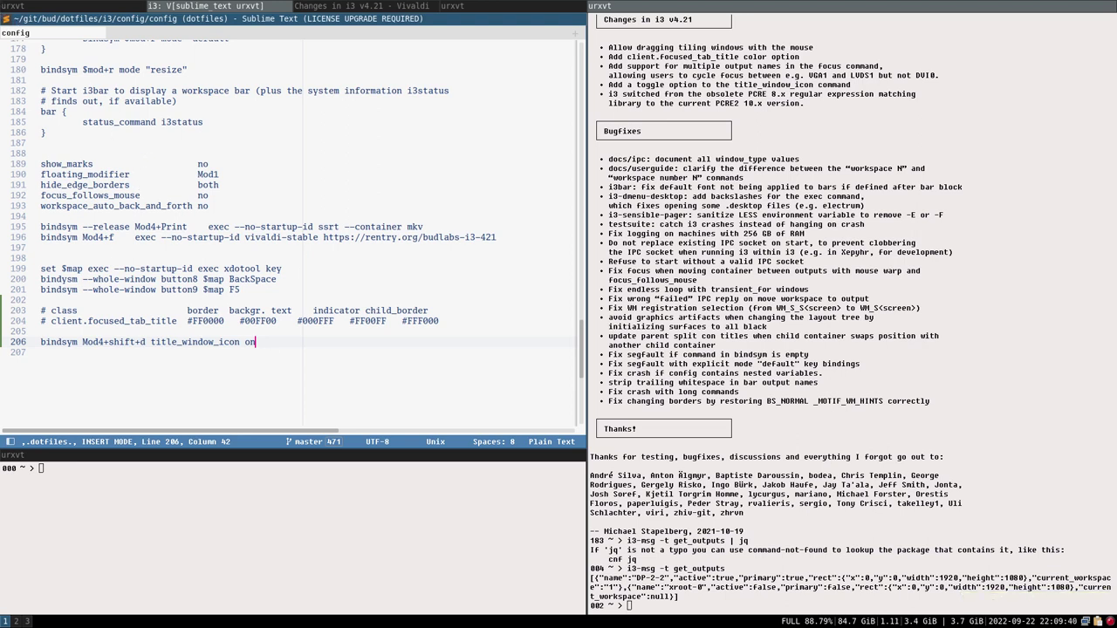
Duplicate the title_window_icon binding, change the copy to Mod4+Control+d with the option off, and save the config
{"action": "key", "text": "ctrl+shift+d"}
{"action": "key", "text": "BackSpace"}
{"action": "type", "text": "ff"}
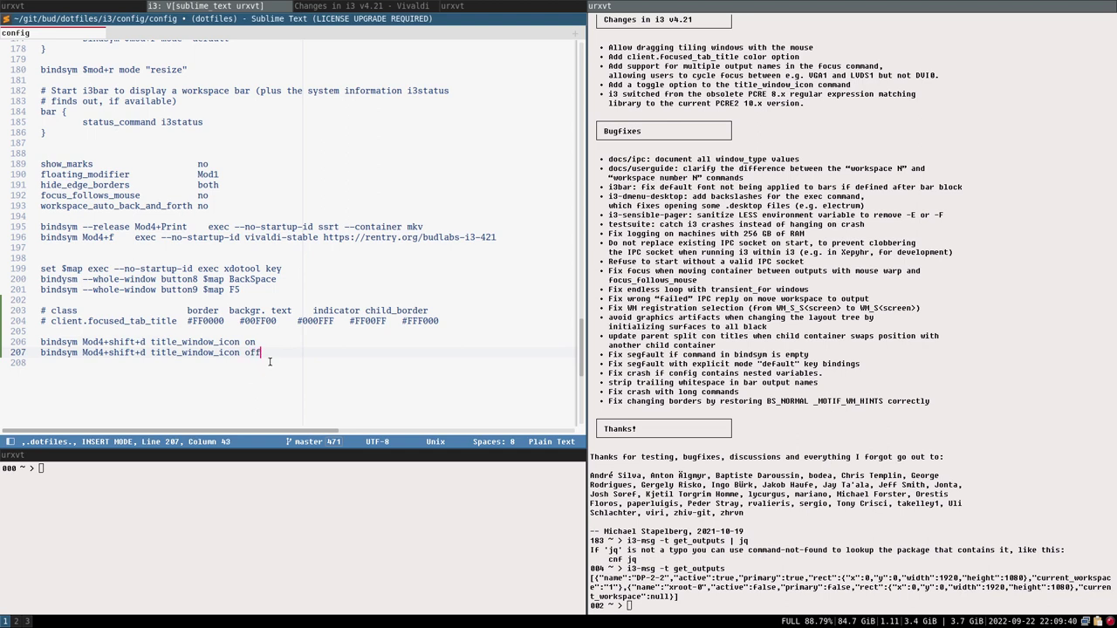
{"action": "double_click", "coordinate": [120, 353]}
{"action": "type", "text": "C"}
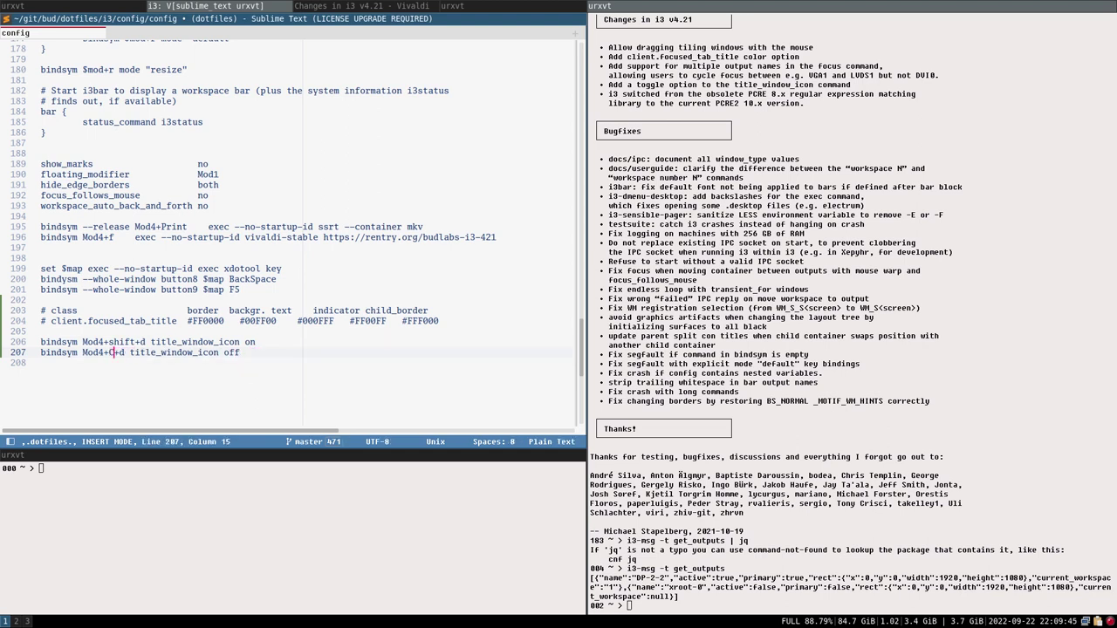
{"action": "type", "text": "ontrol"}
{"action": "key", "text": "ctrl+s"}
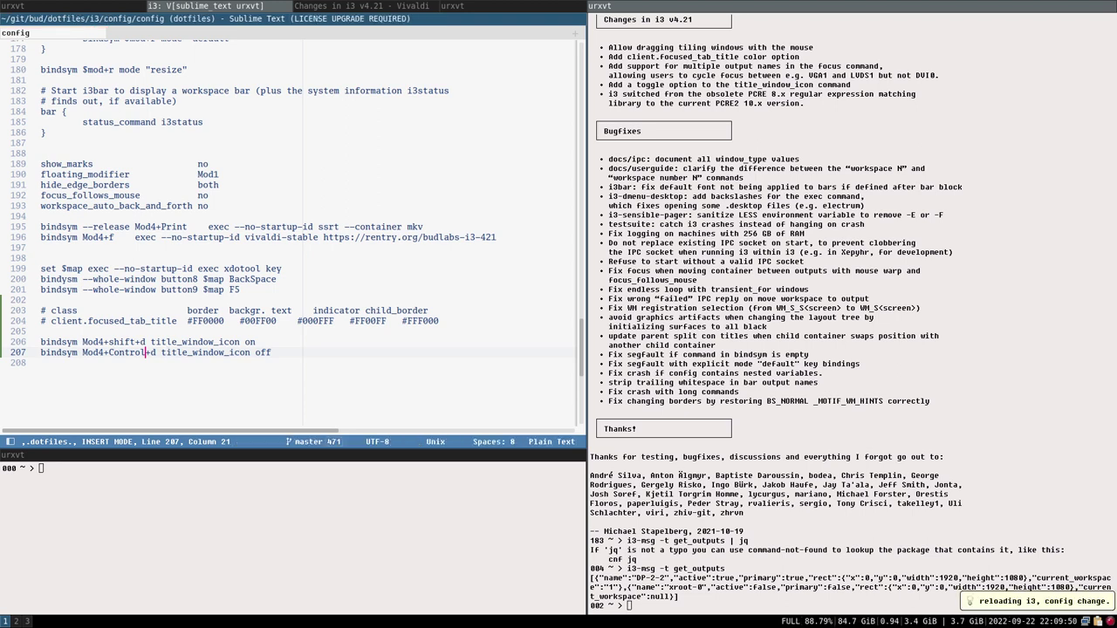
Change the option of the Mod4+shift+d title_window_icon binding to toggle
{"action": "left_click", "coordinate": [291, 347]}
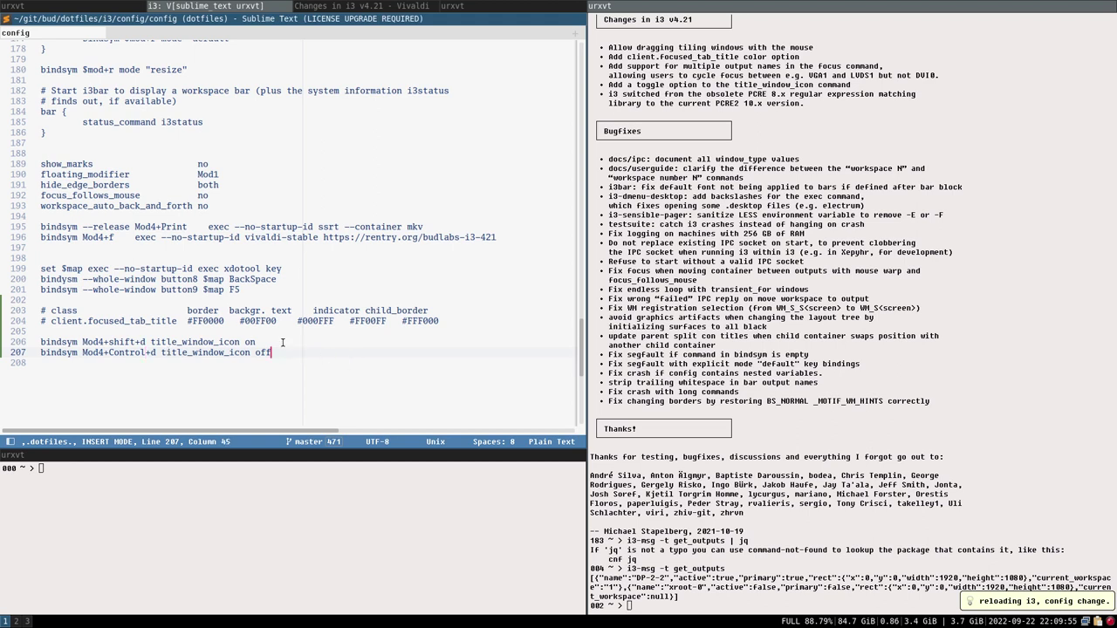
{"action": "double_click", "coordinate": [260, 352]}
{"action": "key", "text": "Up"}
{"action": "key", "text": "BackSpace"}
{"action": "key", "text": "BackSpace"}
{"action": "type", "text": "toggle"}
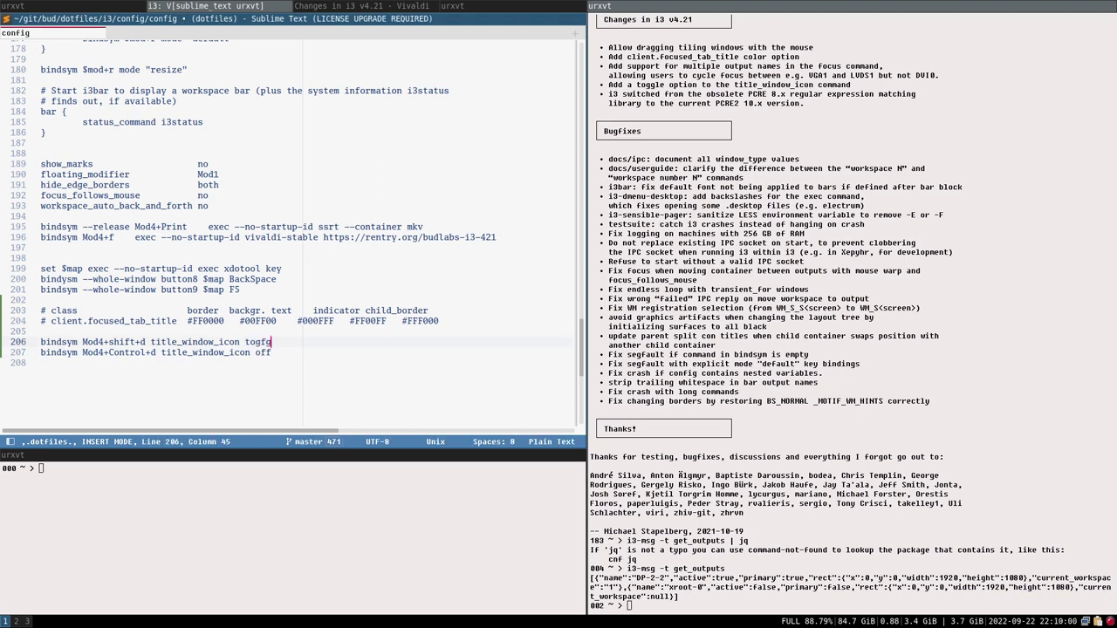
Comment out the Mod4+Control+d title_window_icon binding and save the config
{"action": "left_click", "coordinate": [44, 353]}
{"action": "type", "text": "#"}
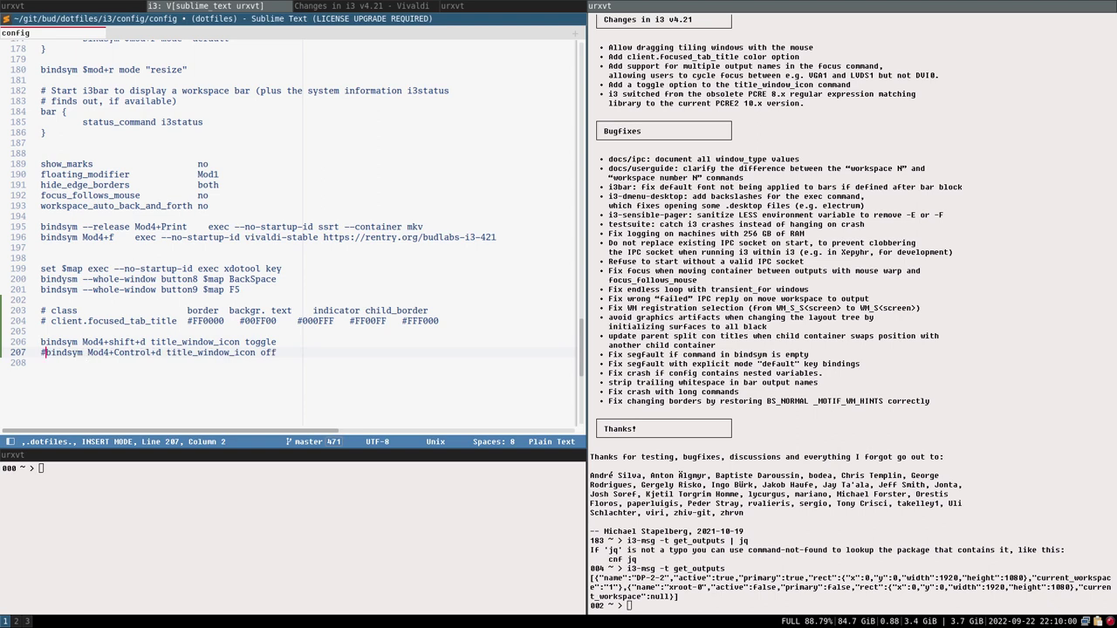
{"action": "key", "text": "ctrl+s"}
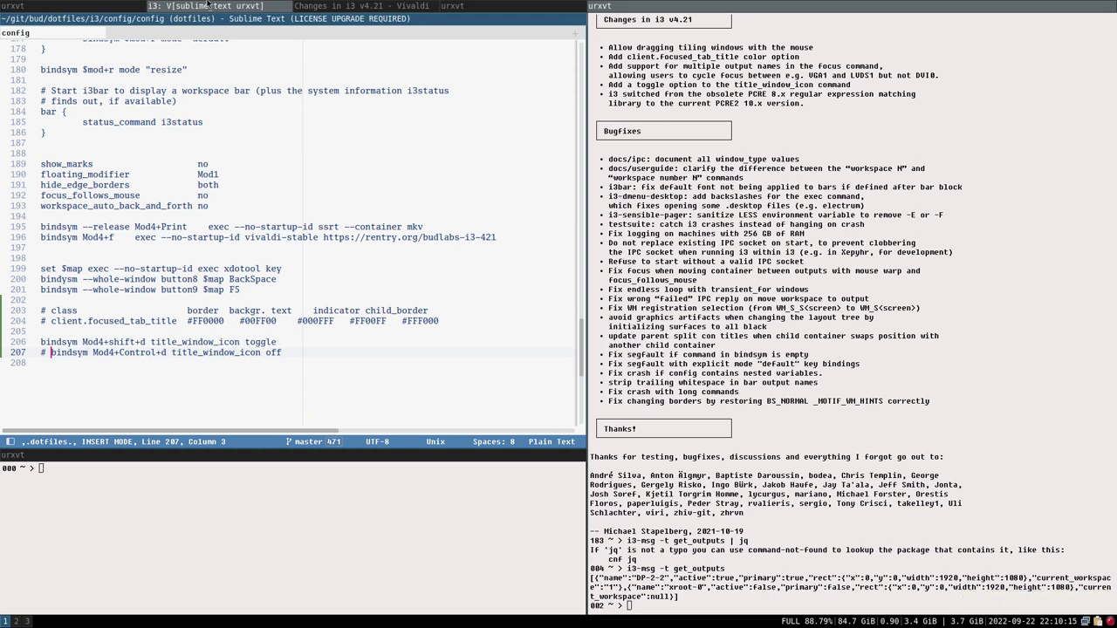
Return to the changelog page and highlight the contributor of the title_window_icon toggle and the entry on switching to PCRE2
{"action": "left_click", "coordinate": [335, 3]}
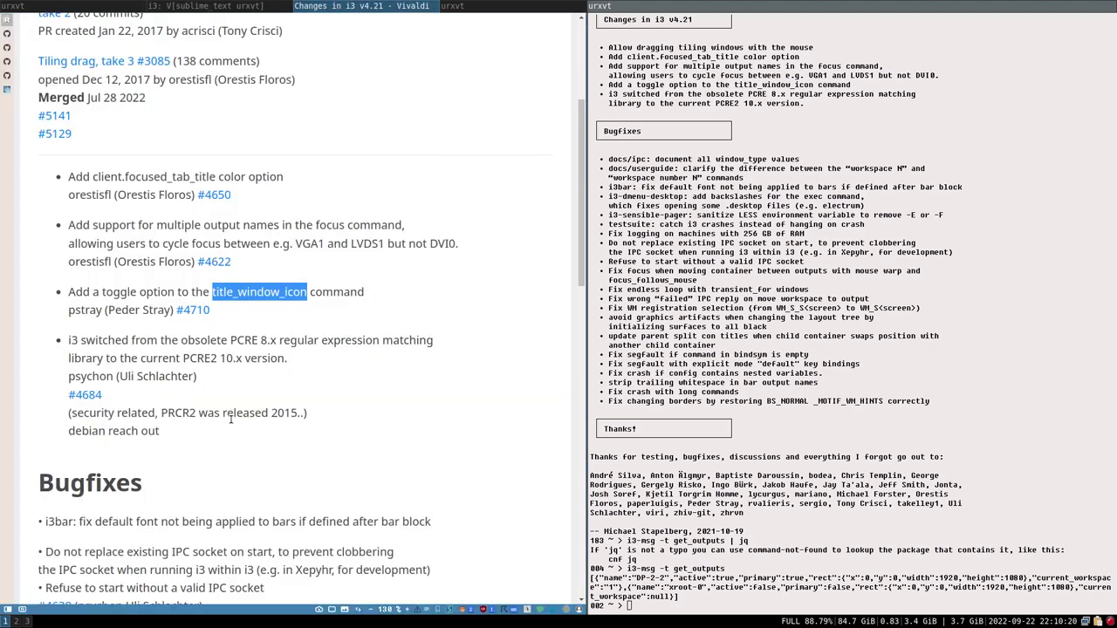
{"action": "scroll", "coordinate": [199, 370], "scroll_direction": "down", "scroll_amount": 1}
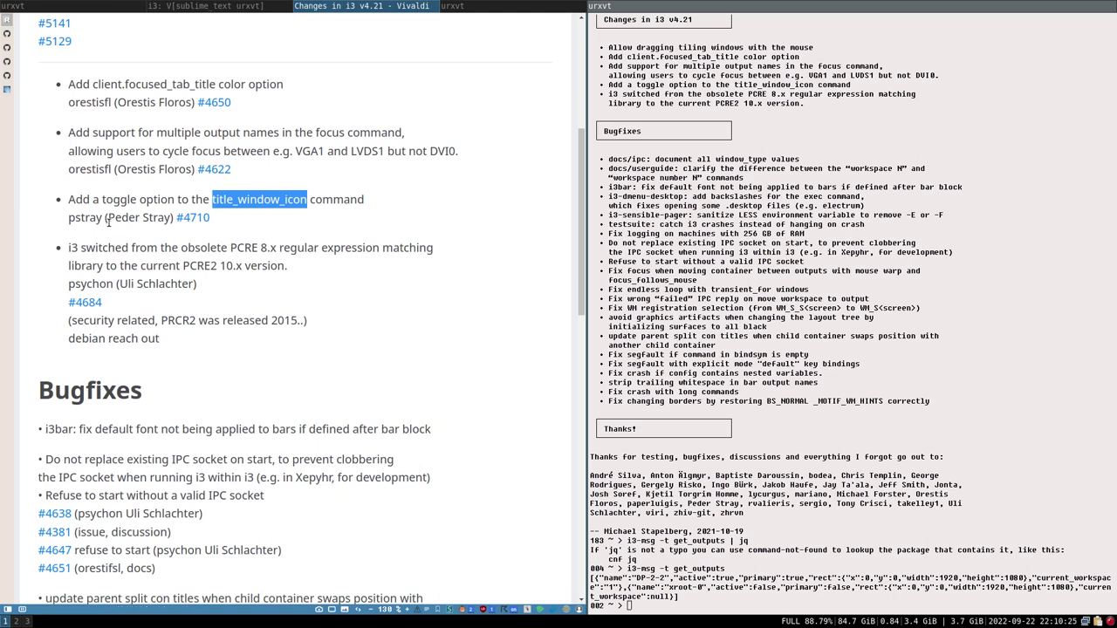
{"action": "left_click", "coordinate": [108, 221]}
{"action": "left_click_drag", "start_coordinate": [108, 221], "coordinate": [174, 227]}
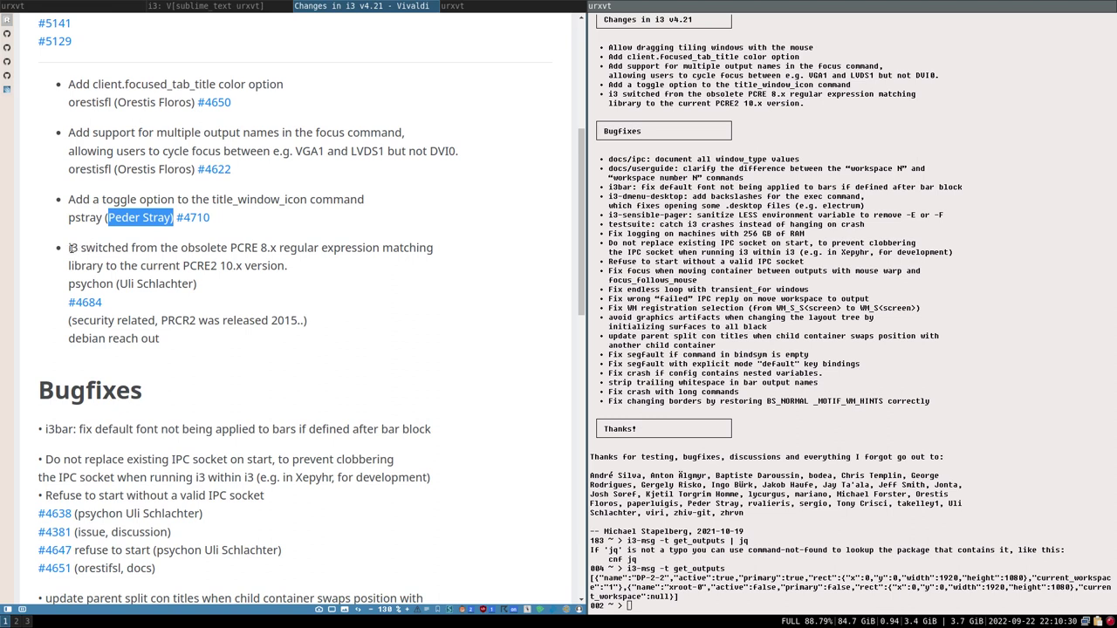
{"action": "left_click_drag", "start_coordinate": [71, 248], "coordinate": [225, 286]}
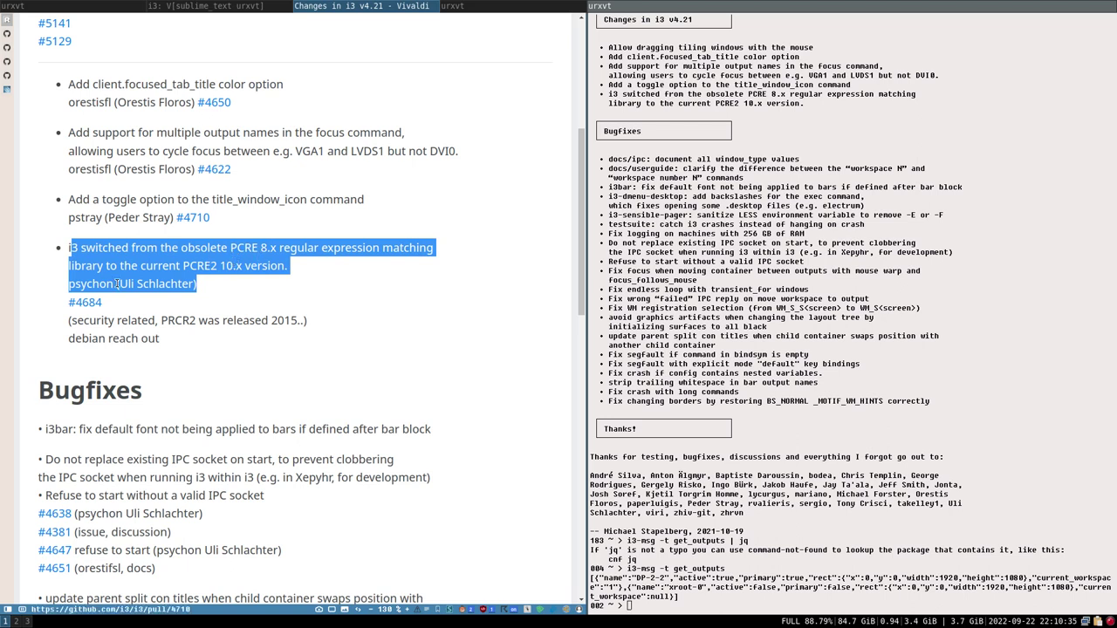
Highlight the PCRE2 10.x version, the 2015 release year and the obsolete PCRE 8.x version in the changelog entry
{"action": "left_click", "coordinate": [197, 266]}
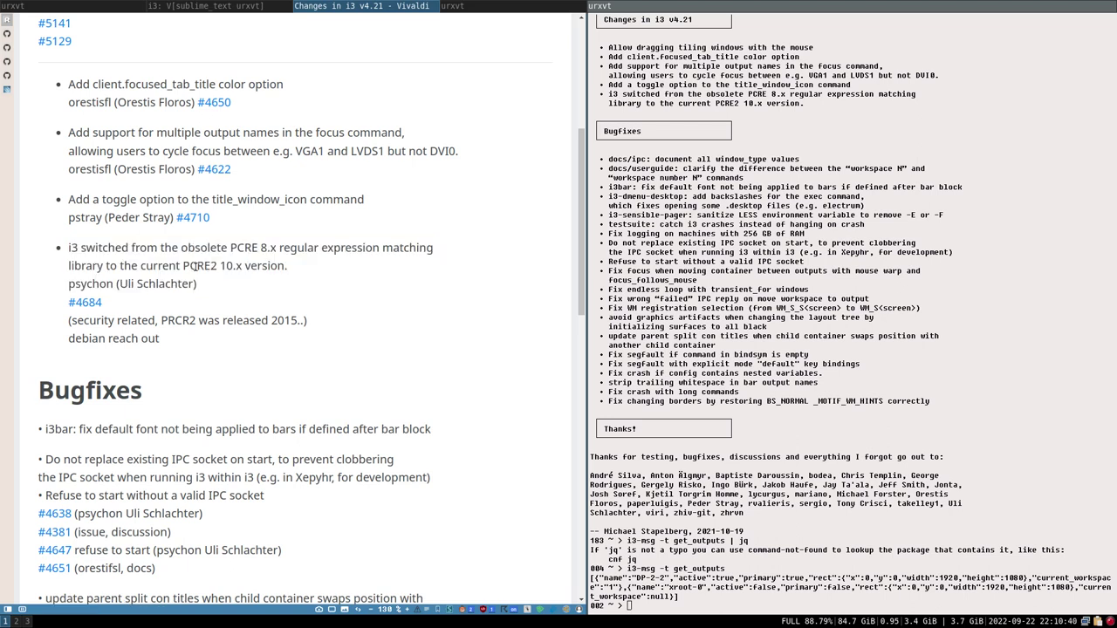
{"action": "left_click_drag", "start_coordinate": [202, 266], "coordinate": [212, 268]}
{"action": "left_click", "coordinate": [208, 265]}
{"action": "left_click_drag", "start_coordinate": [182, 266], "coordinate": [310, 267]}
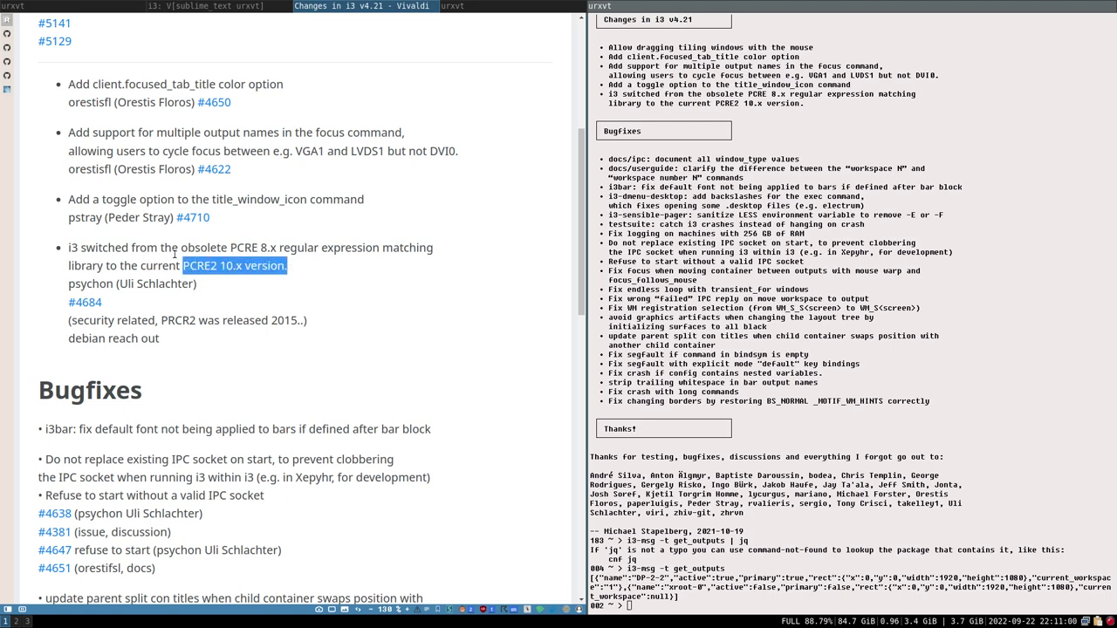
{"action": "left_click", "coordinate": [236, 266]}
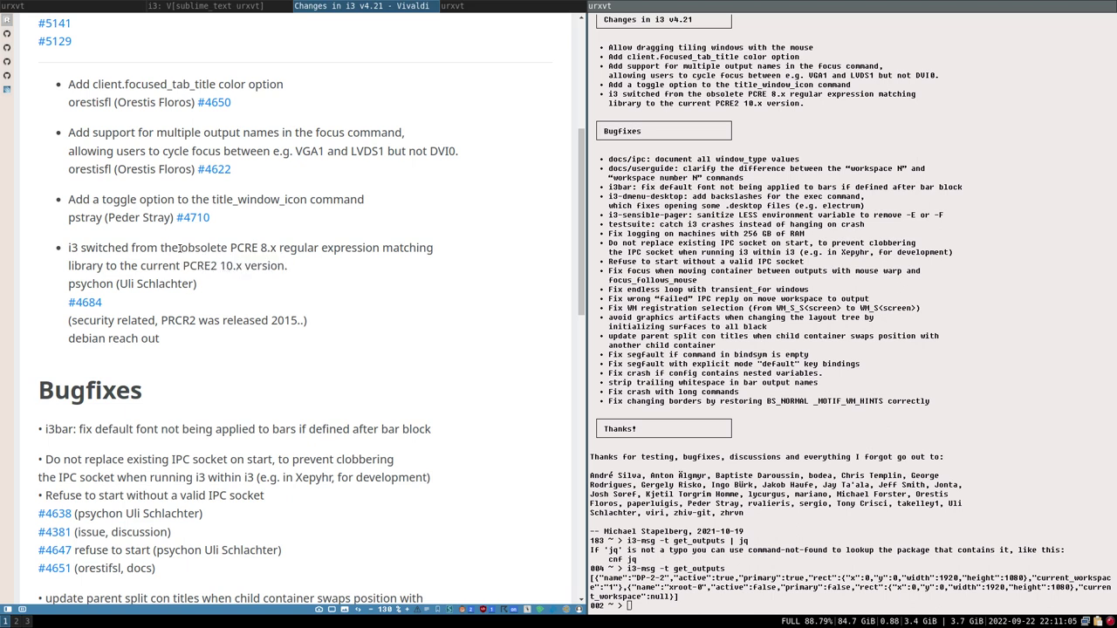
{"action": "left_click_drag", "start_coordinate": [189, 266], "coordinate": [289, 269]}
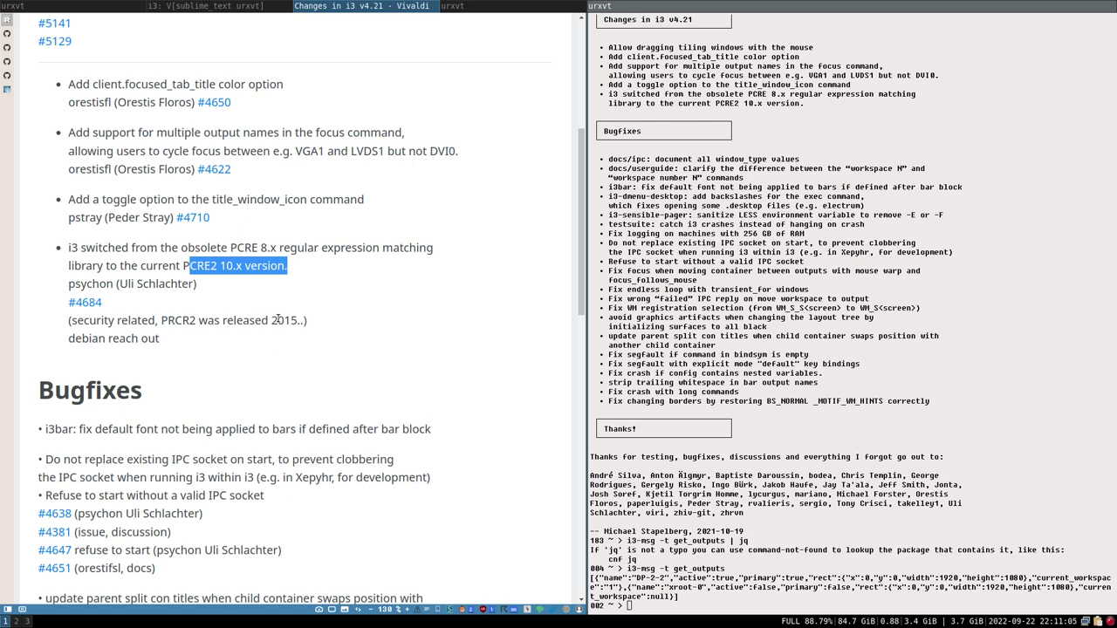
{"action": "double_click", "coordinate": [278, 320]}
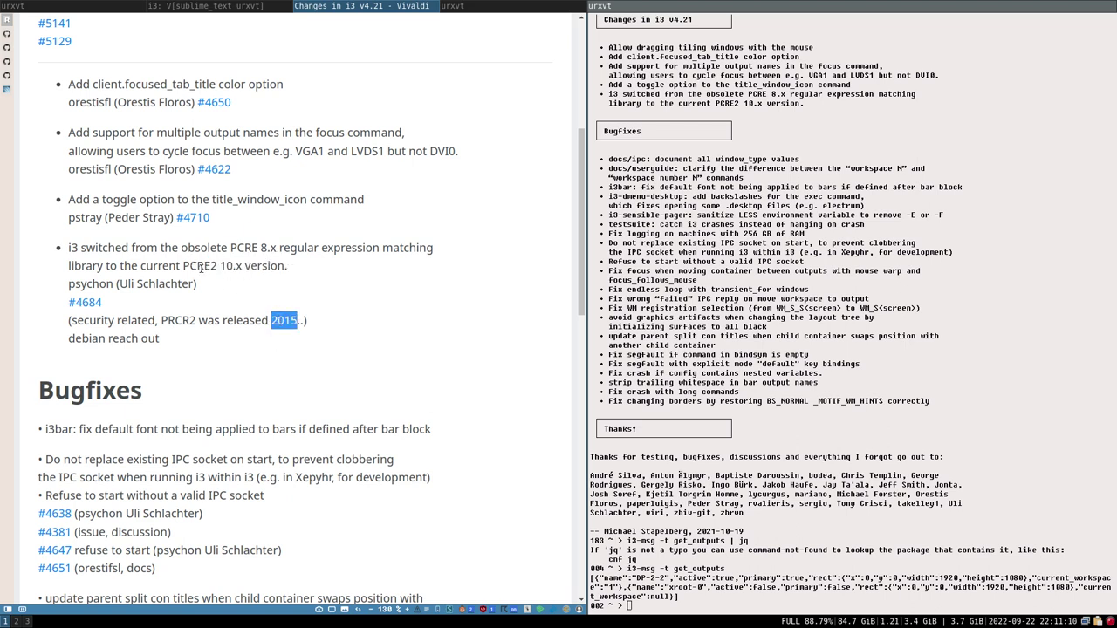
{"action": "left_click", "coordinate": [204, 267]}
{"action": "left_click_drag", "start_coordinate": [229, 248], "coordinate": [279, 250]}
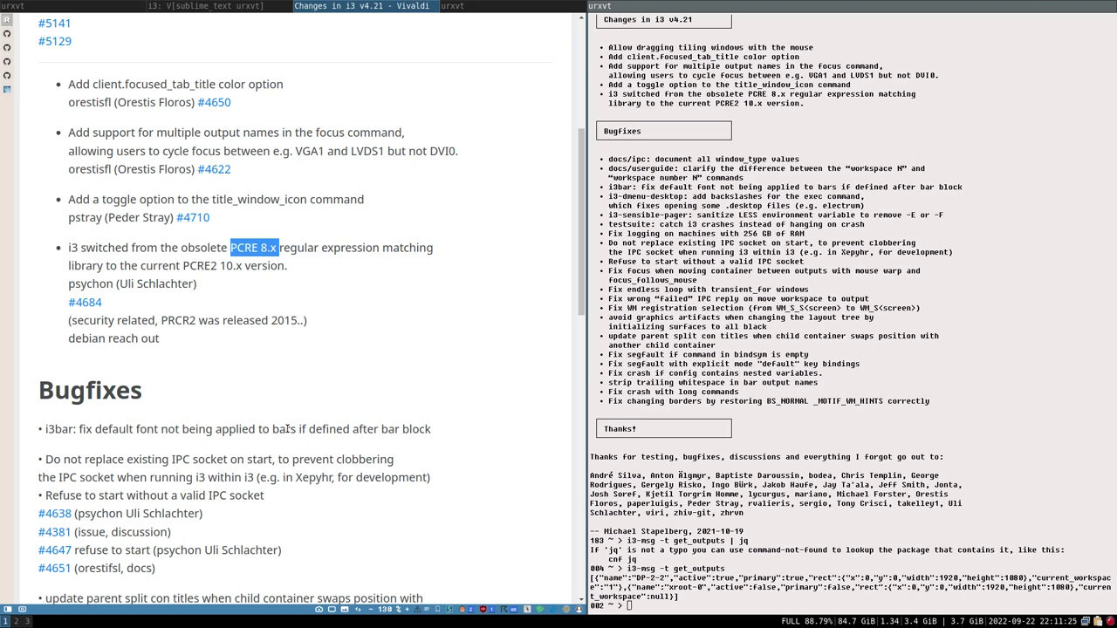
{"action": "double_click", "coordinate": [194, 266]}
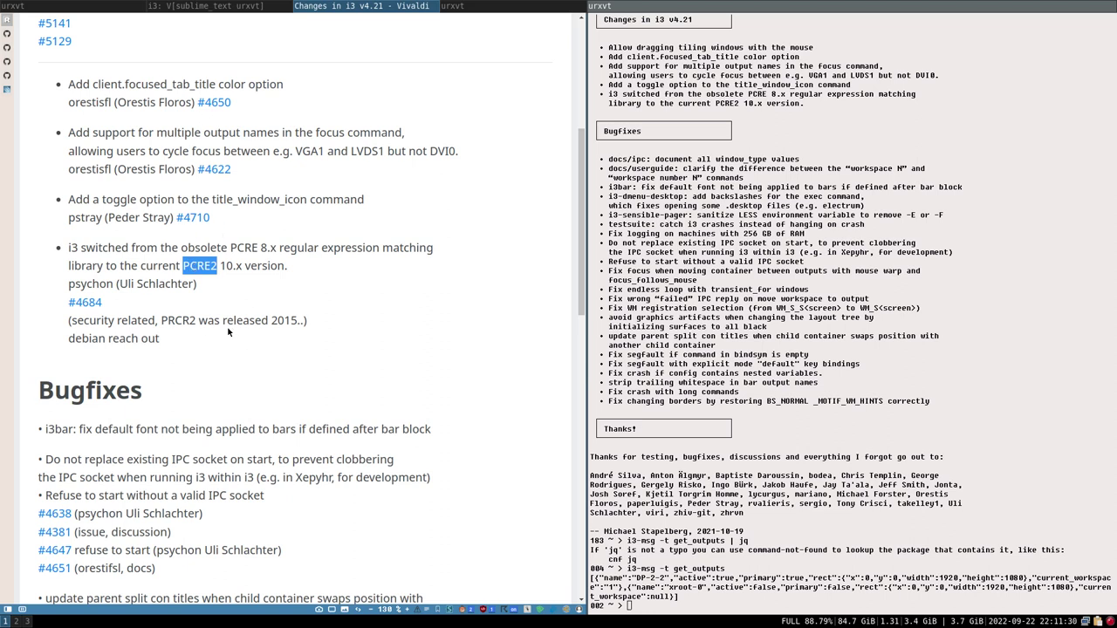
Open pull request #4684, follow it to issue #4682, and open the Debian bug report 1000105 linked there
{"action": "left_click", "coordinate": [85, 302]}
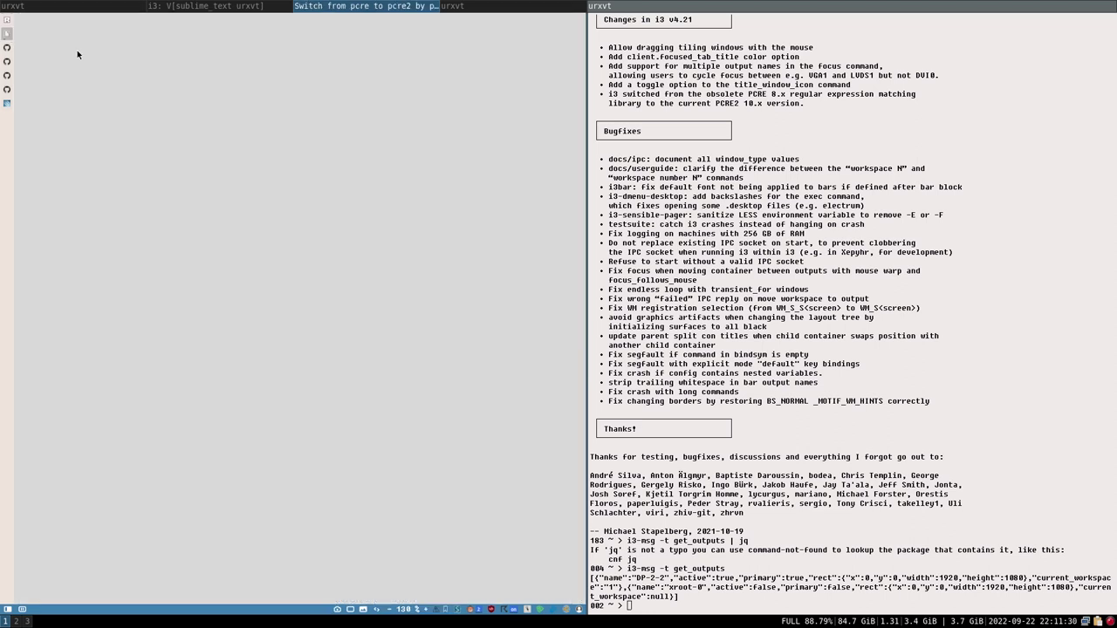
{"action": "scroll", "coordinate": [115, 184], "scroll_direction": "down", "scroll_amount": 3}
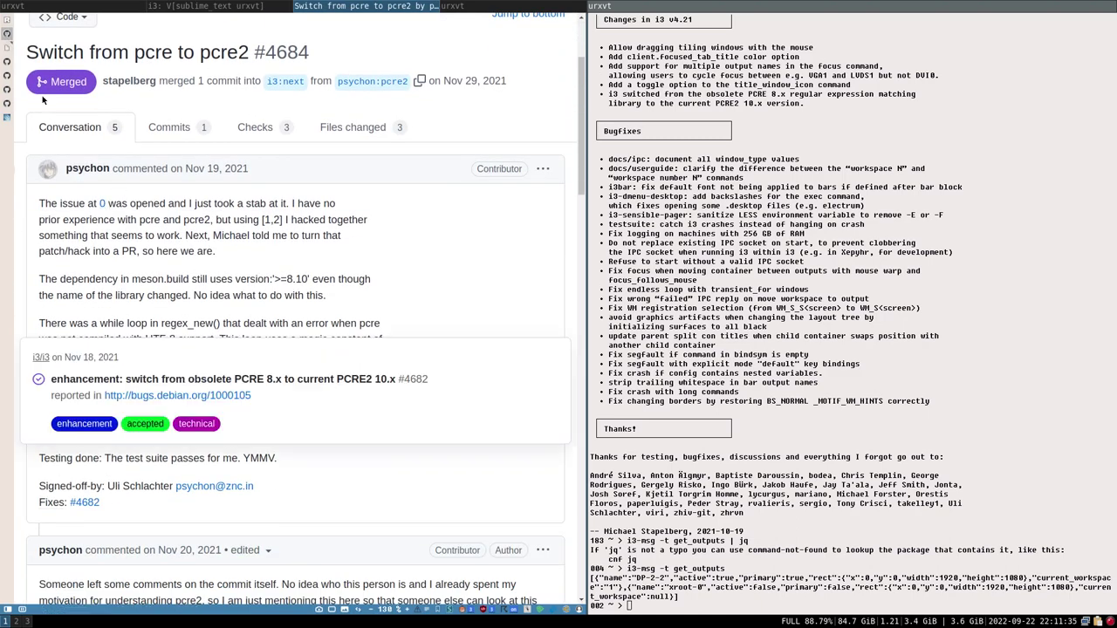
{"action": "left_click", "coordinate": [8, 48]}
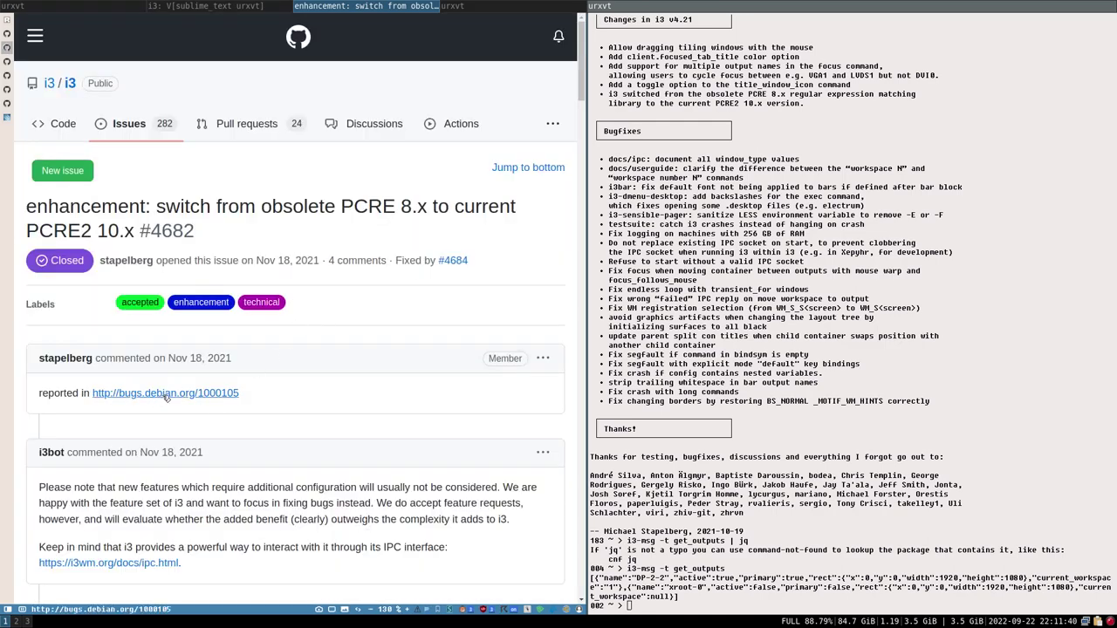
{"action": "left_click", "coordinate": [8, 63]}
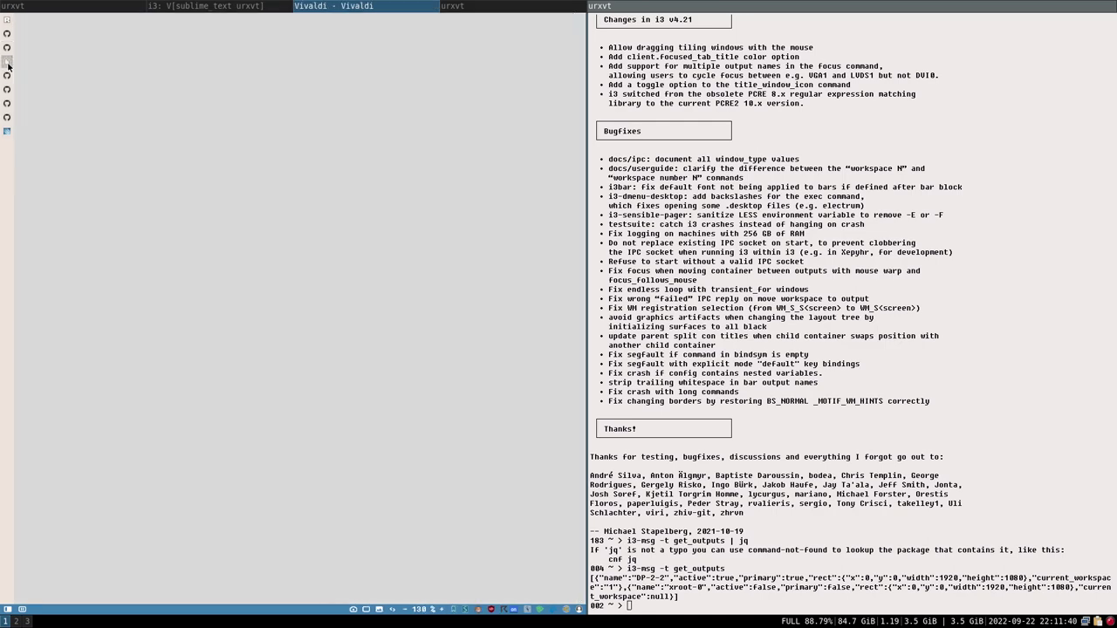
Read the Debian bug report and highlight its remark that PCRE3 should not be exposed to untrusted input
{"action": "scroll", "coordinate": [262, 386], "scroll_direction": "down", "scroll_amount": 4}
{"action": "scroll", "coordinate": [262, 387], "scroll_direction": "down", "scroll_amount": 3}
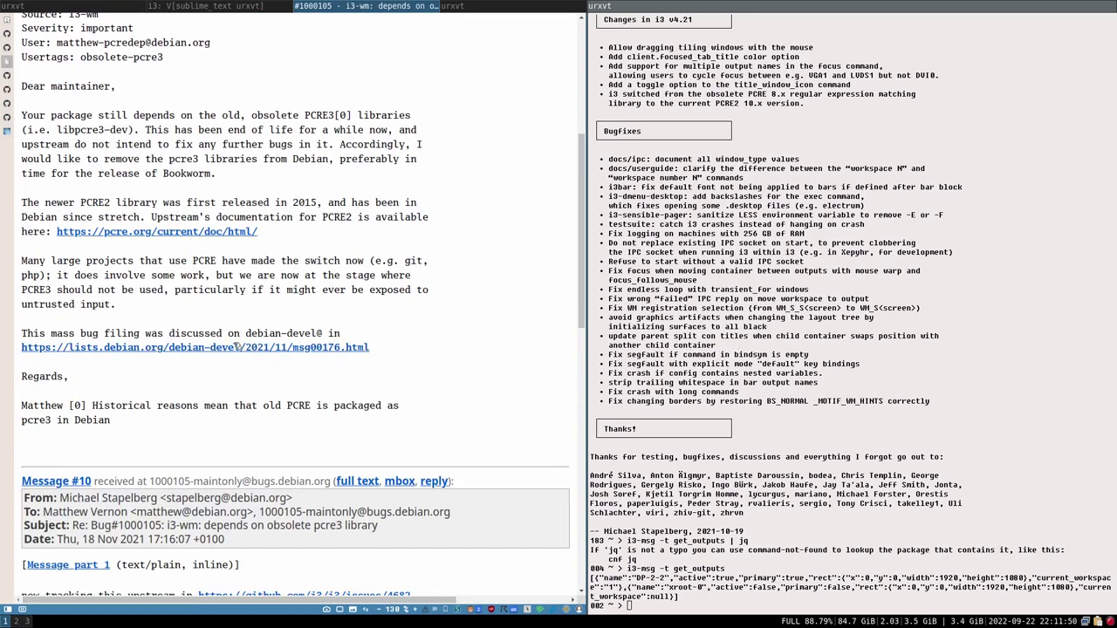
{"action": "scroll", "coordinate": [209, 339], "scroll_direction": "up", "scroll_amount": 3}
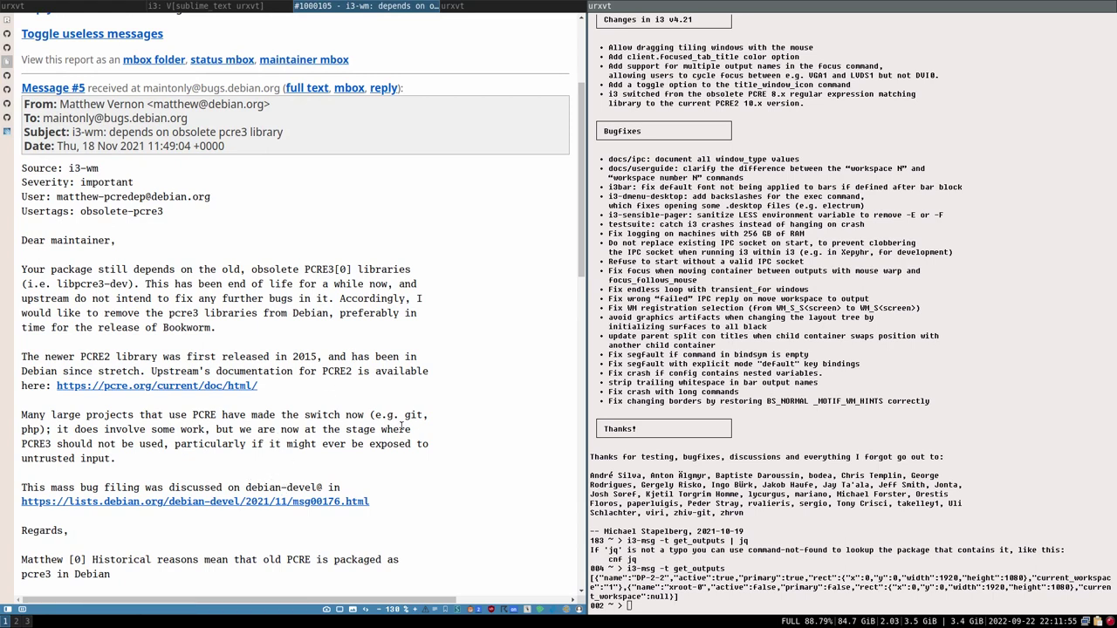
{"action": "double_click", "coordinate": [295, 356]}
{"action": "left_click_drag", "start_coordinate": [175, 445], "coordinate": [427, 455]}
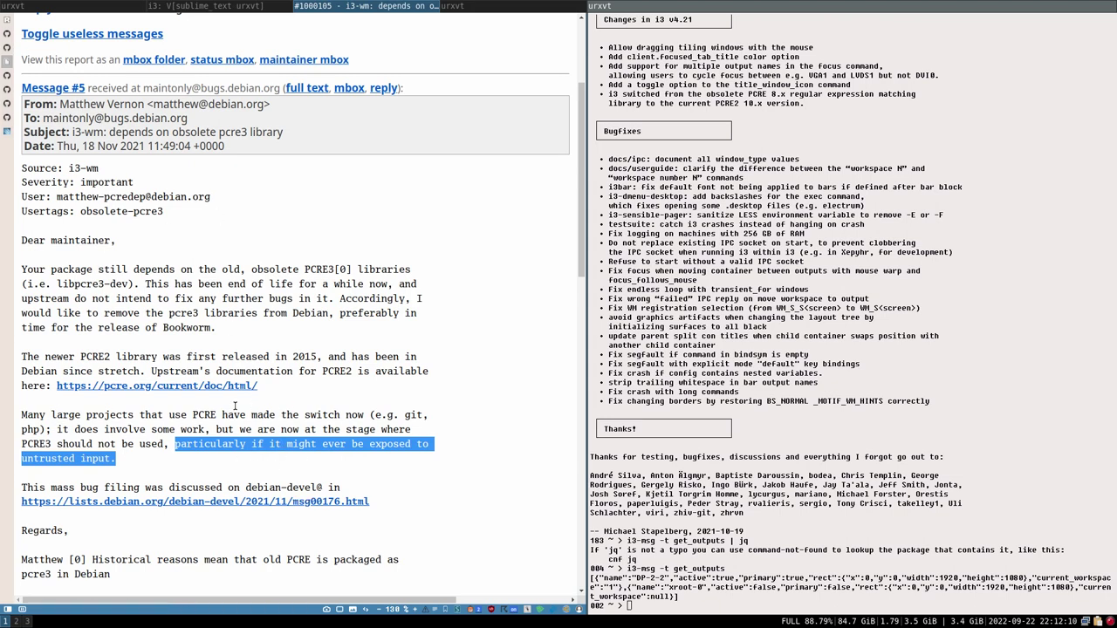
Return from the Debian bug report to the i3 v4.21 changelog notes and find the Bugfixes section
{"action": "scroll", "coordinate": [234, 402], "scroll_direction": "up", "scroll_amount": 2}
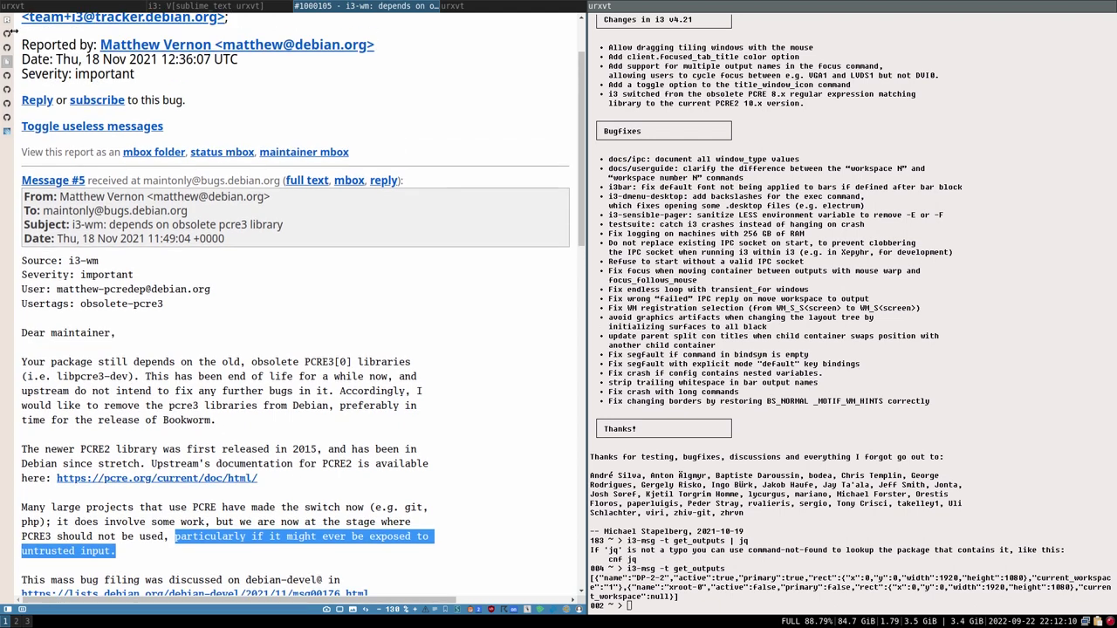
{"action": "key", "text": "ctrl+Tab"}
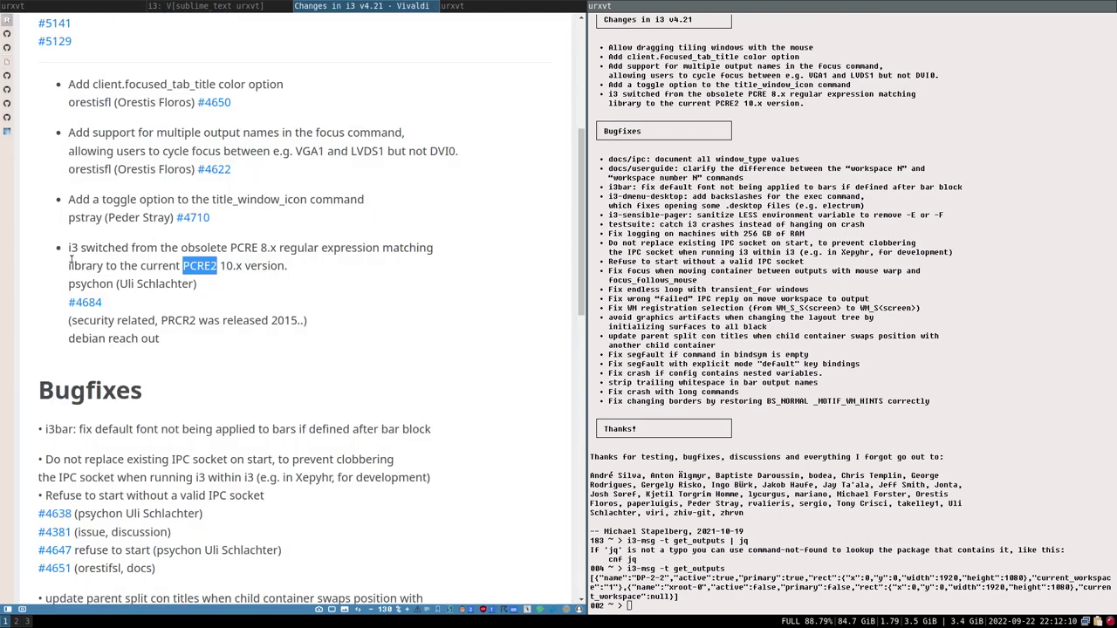
{"action": "scroll", "coordinate": [176, 249], "scroll_direction": "down", "scroll_amount": 2}
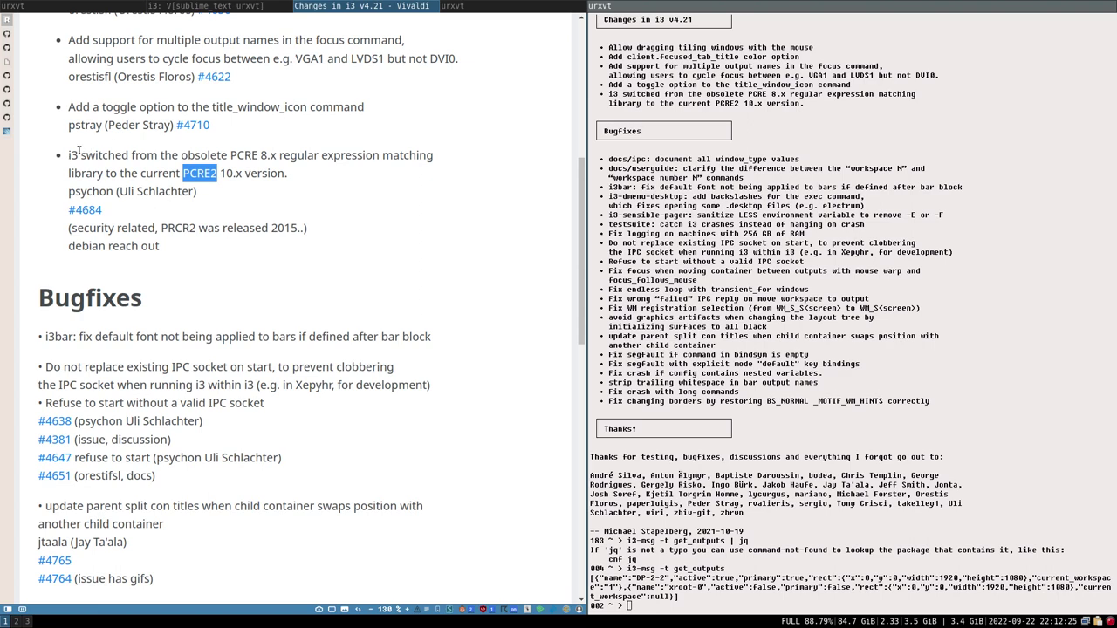
{"action": "left_click", "coordinate": [175, 257]}
{"action": "scroll", "coordinate": [175, 256], "scroll_direction": "down", "scroll_amount": 5}
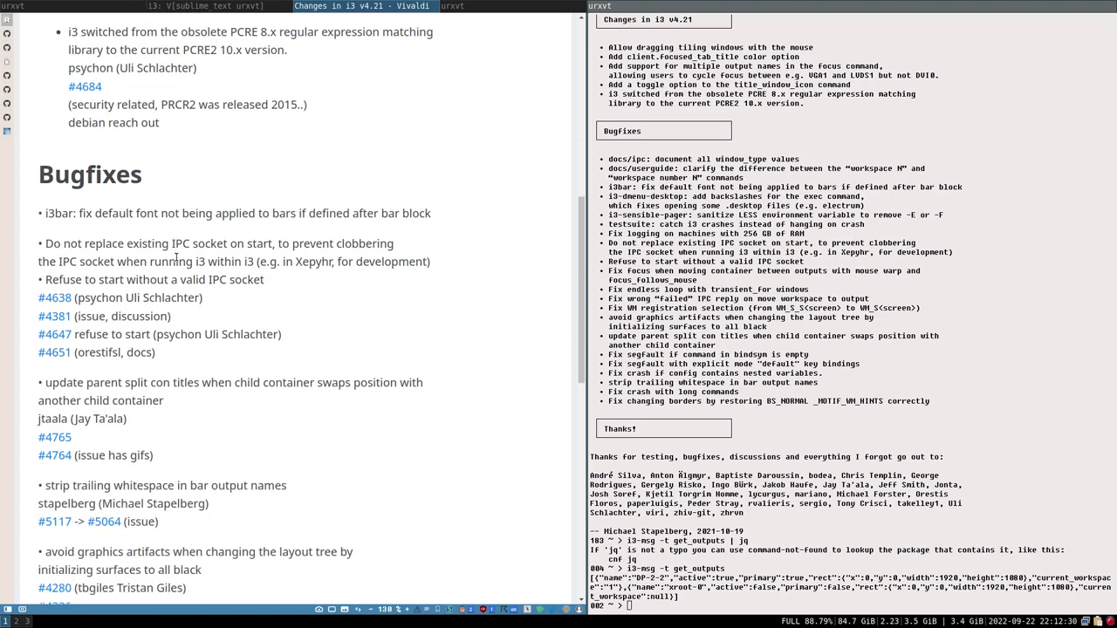
{"action": "scroll", "coordinate": [255, 140], "scroll_direction": "up", "scroll_amount": 1}
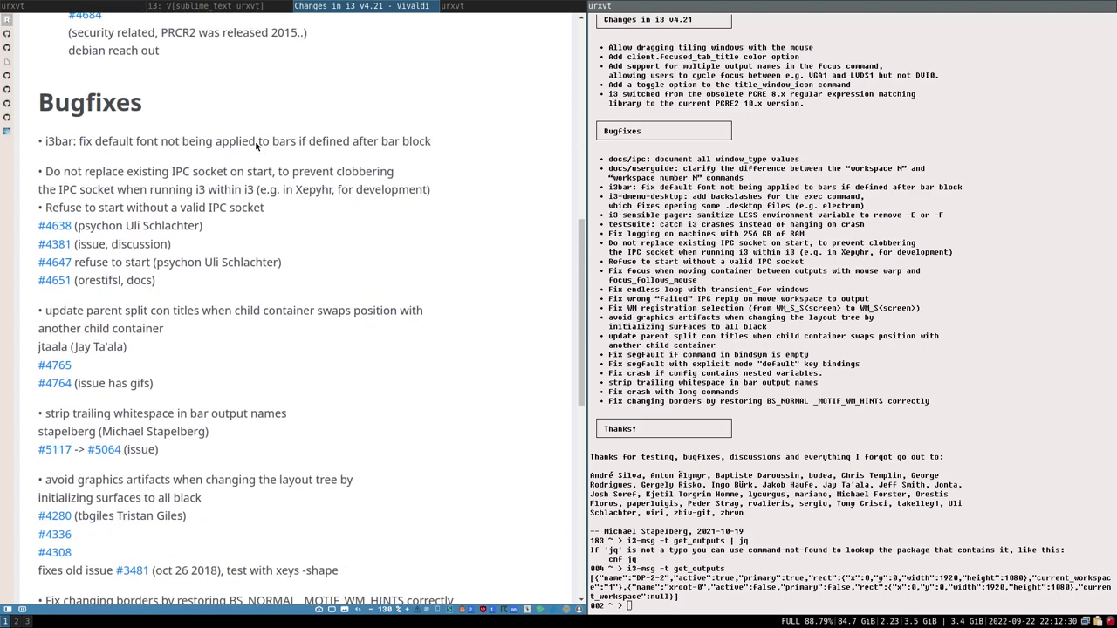
Highlight parts of the i3bar default font bugfix entry, including the condition about being defined after the bar block
{"action": "scroll", "coordinate": [213, 137], "scroll_direction": "down", "scroll_amount": 1}
{"action": "double_click", "coordinate": [50, 120]}
{"action": "double_click", "coordinate": [81, 121]}
{"action": "left_click", "coordinate": [147, 117]}
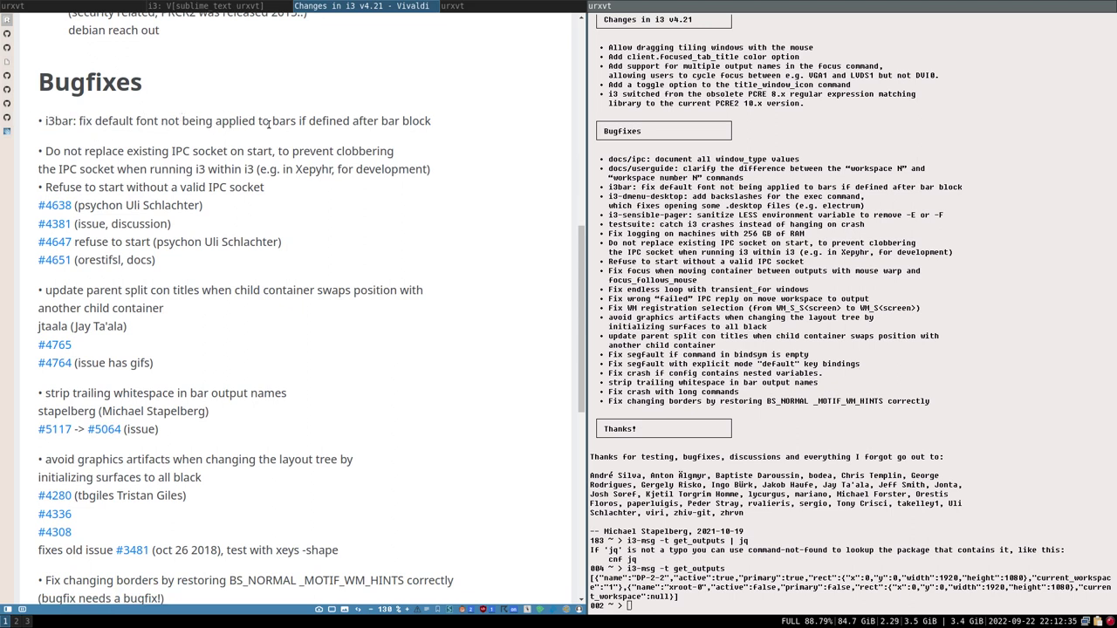
{"action": "left_click_drag", "start_coordinate": [313, 123], "coordinate": [429, 127]}
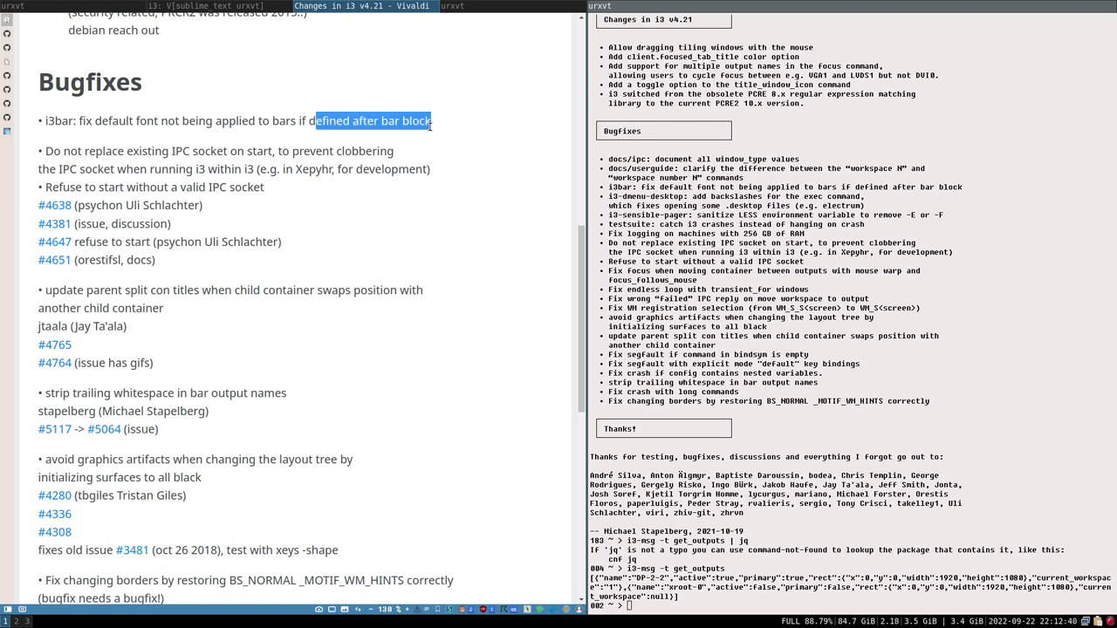
{"action": "left_click", "coordinate": [250, 133]}
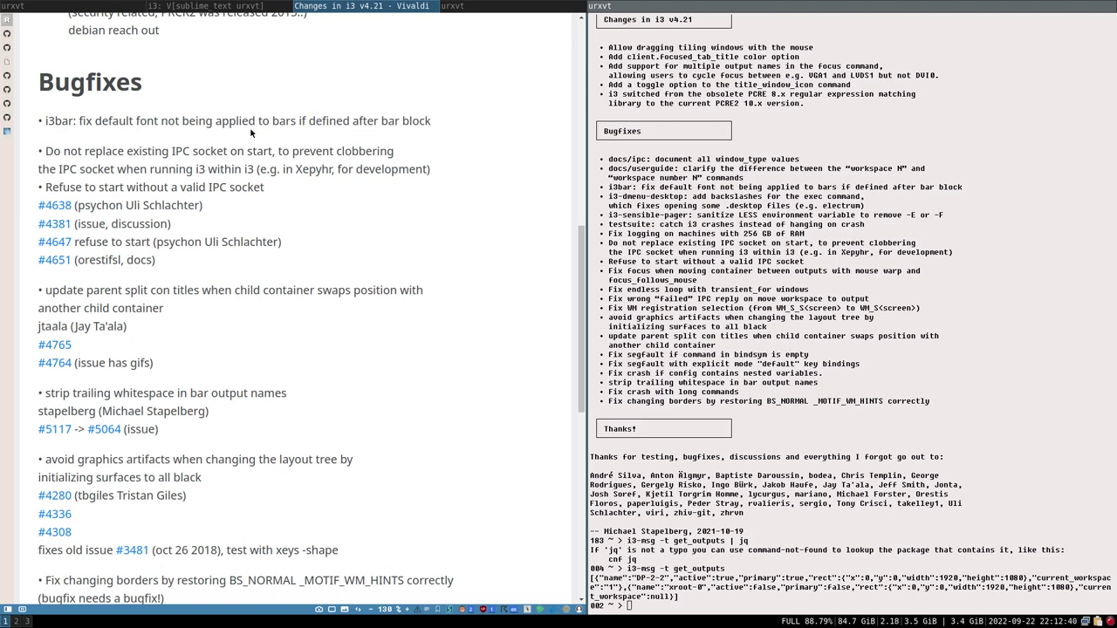
{"action": "double_click", "coordinate": [56, 121]}
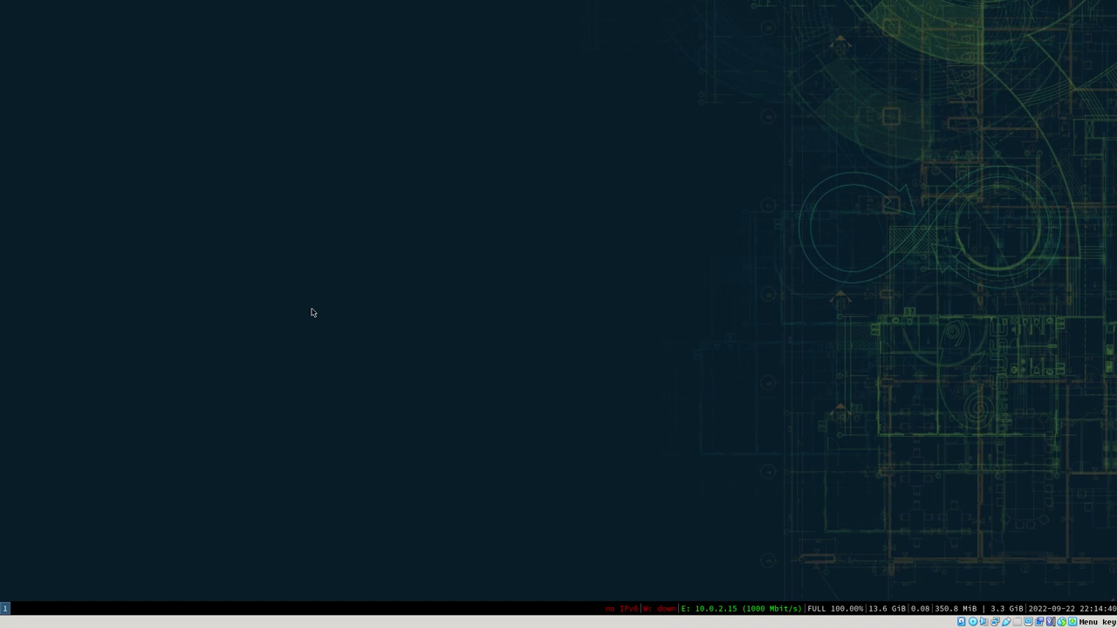
Launch Sublime Text with subl and select the font pango:monospace line in the i3 config
{"action": "key", "text": "super+d"}
{"action": "type", "text": "subl"}
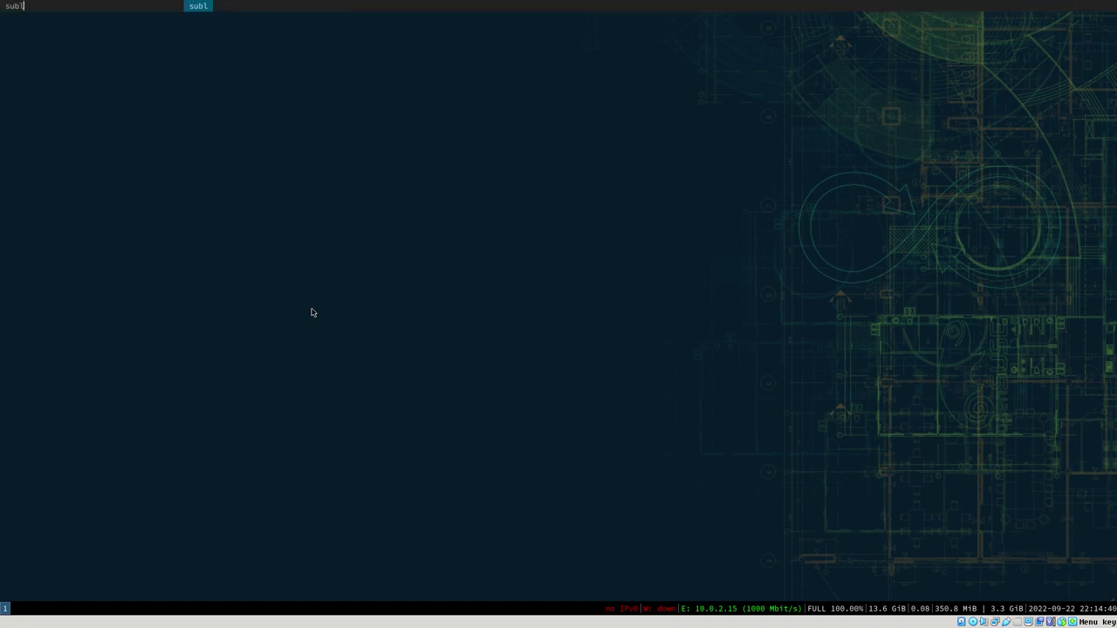
{"action": "key", "text": "Return"}
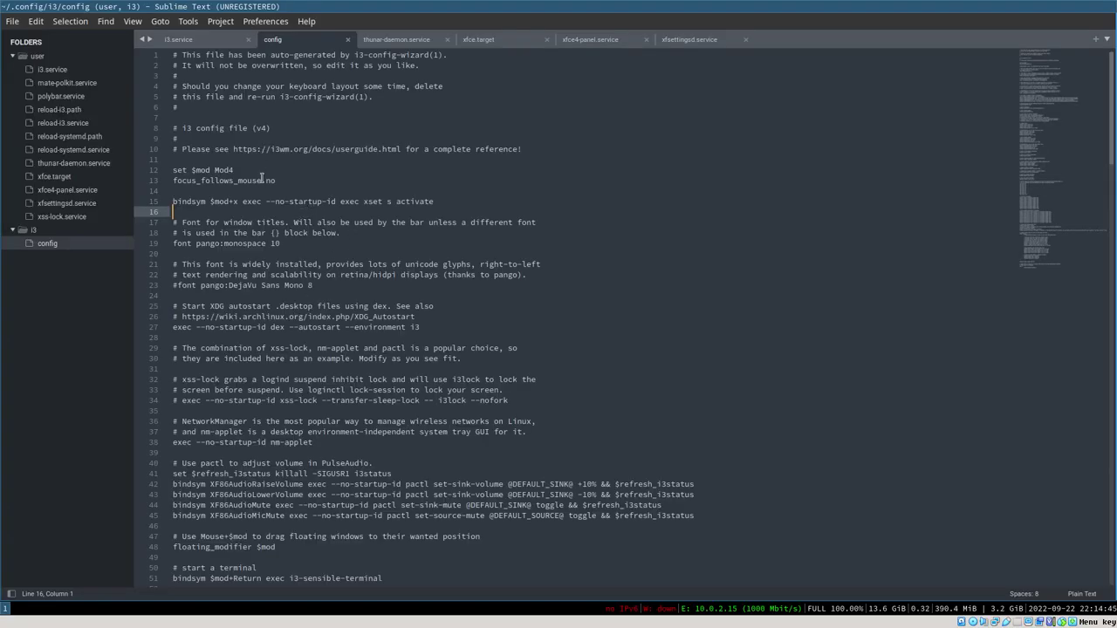
{"action": "left_click", "coordinate": [292, 245]}
{"action": "key", "text": "shift+Home"}
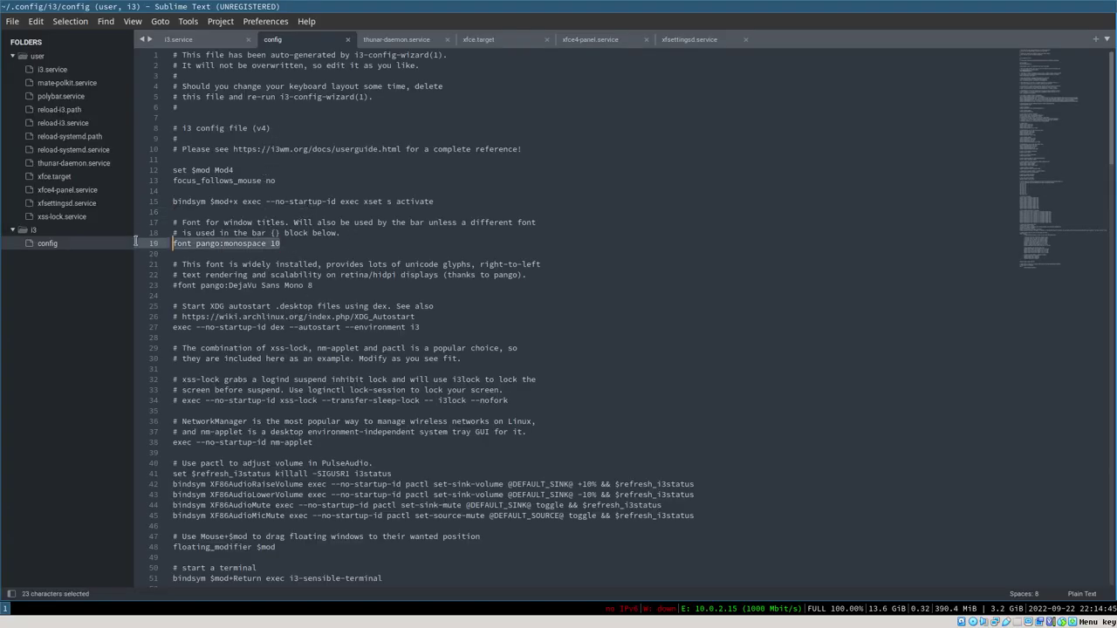
Set the pango:monospace font size to 12 in the i3 config and save the file
{"action": "left_click", "coordinate": [285, 248]}
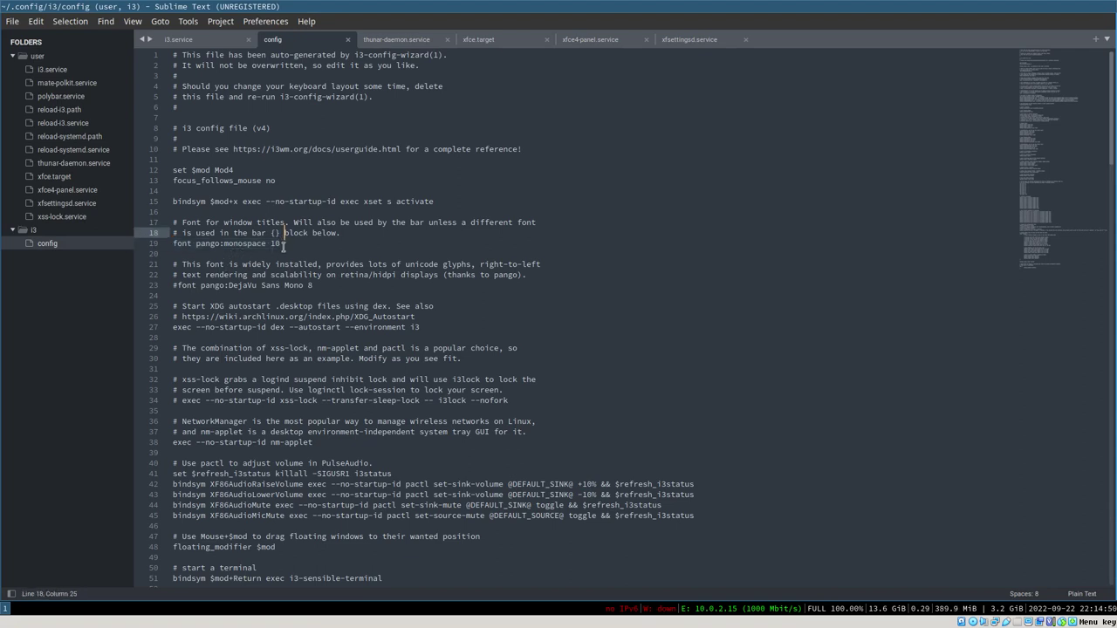
{"action": "key", "text": "BackSpace"}
{"action": "type", "text": "2"}
{"action": "key", "text": "ctrl+s"}
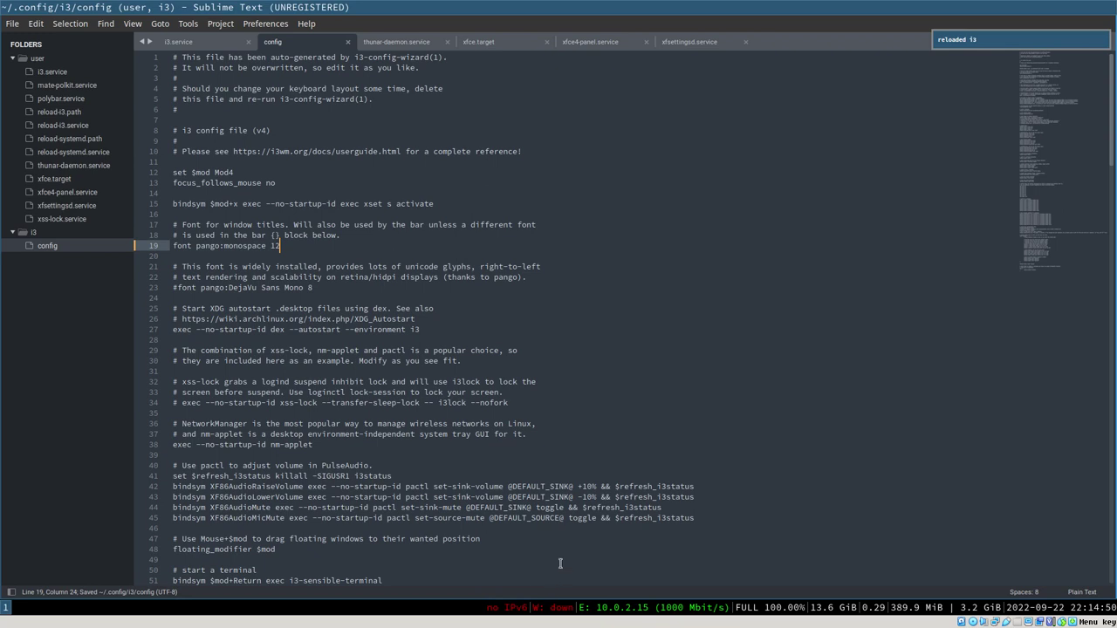
Set the pango:monospace font size to 20 in the i3 config and save the file
{"action": "key", "text": "BackSpace"}
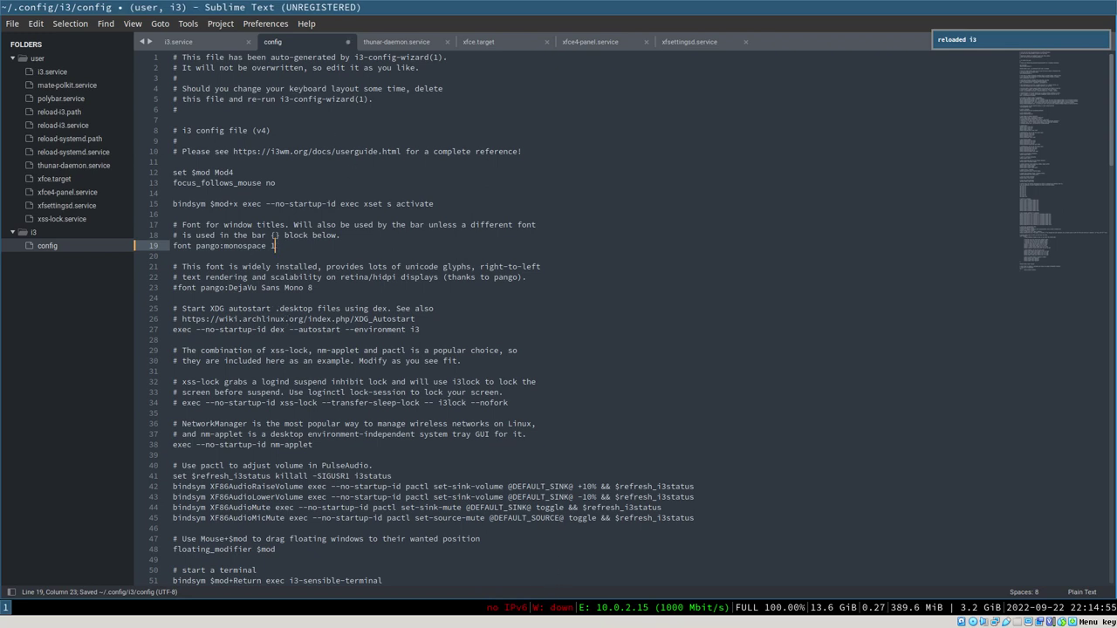
{"action": "key", "text": "BackSpace"}
{"action": "type", "text": "20"}
{"action": "key", "text": "ctrl+s"}
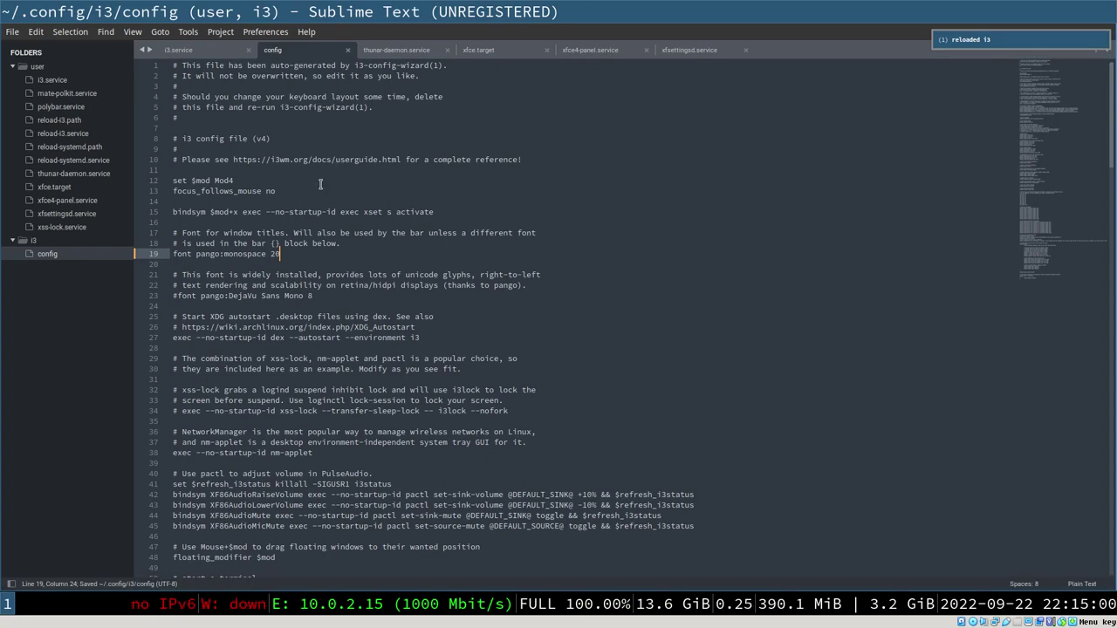
Move the font pango:monospace line from above to below the bar block at the end of the i3 config
{"action": "left_click_drag", "start_coordinate": [297, 254], "coordinate": [148, 254]}
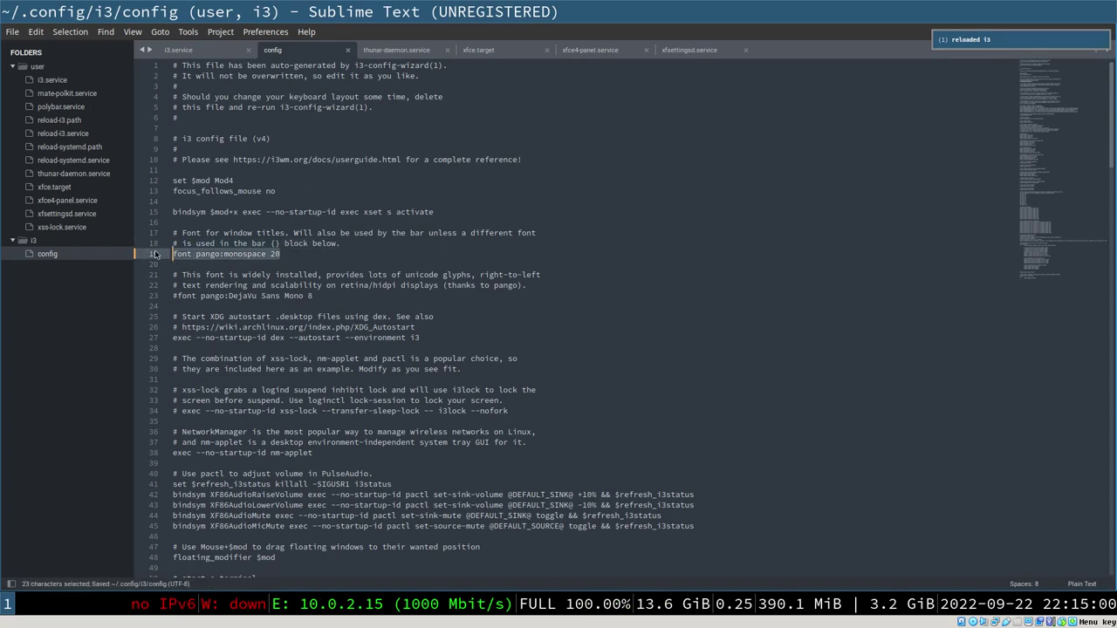
{"action": "key", "text": "ctrl+x"}
{"action": "left_click_drag", "start_coordinate": [1041, 87], "coordinate": [1039, 280]}
{"action": "left_click", "coordinate": [270, 357]}
{"action": "key", "text": "Return"}
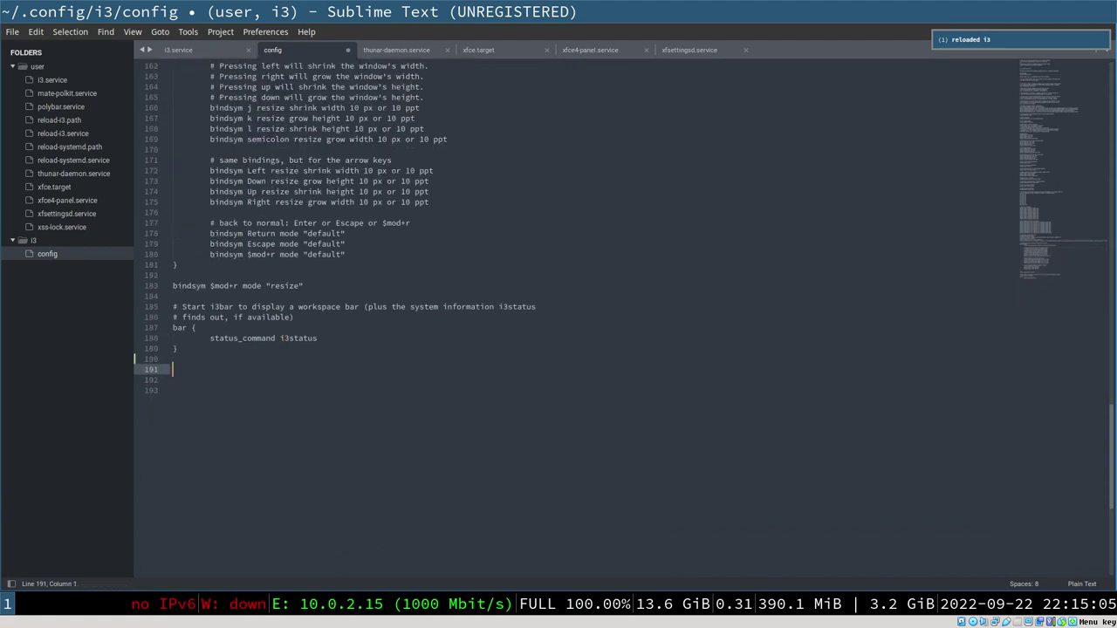
{"action": "key", "text": "ctrl+v"}
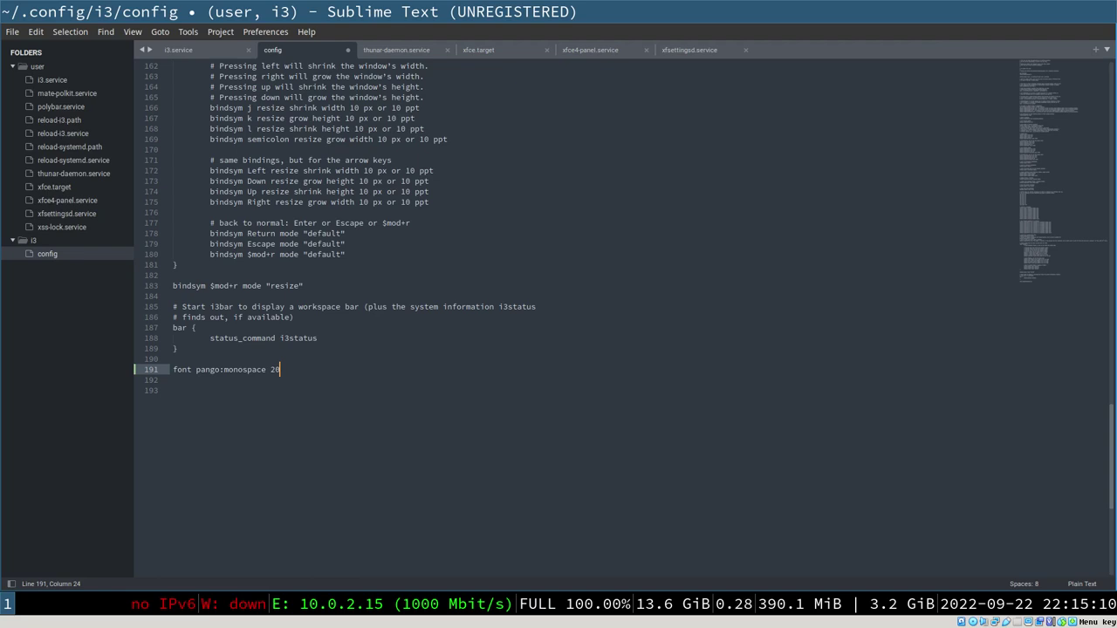
Set the font size in the moved pango:monospace line to 10 and save the i3 config
{"action": "key", "text": "BackSpace"}
{"action": "key", "text": "BackSpace"}
{"action": "type", "text": "10"}
{"action": "key", "text": "ctrl+s"}
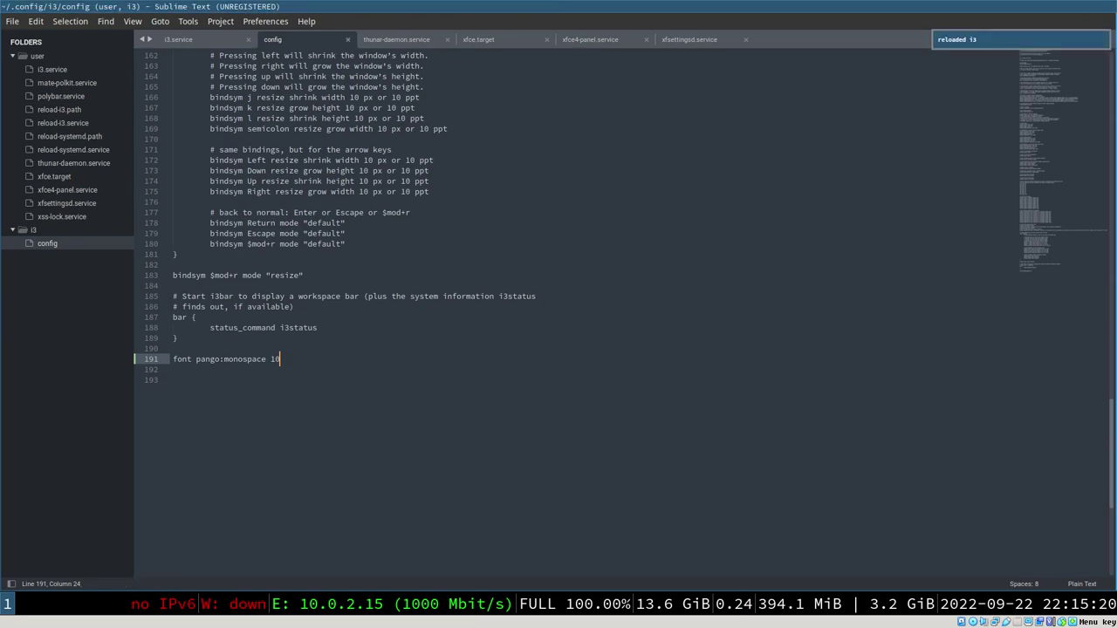
{"action": "key", "text": "ctrl+s"}
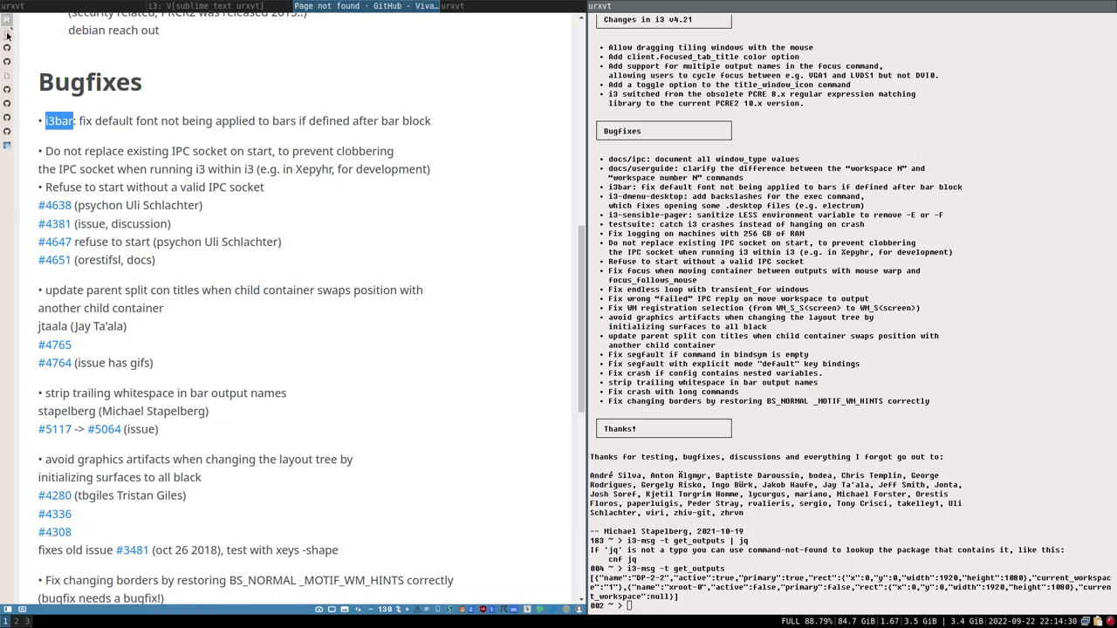
Switch back to the browser, open issue #4381 from the changelog and highlight Xephyr in its reproduction instructions
{"action": "left_click", "coordinate": [7, 35]}
{"action": "left_click", "coordinate": [8, 25]}
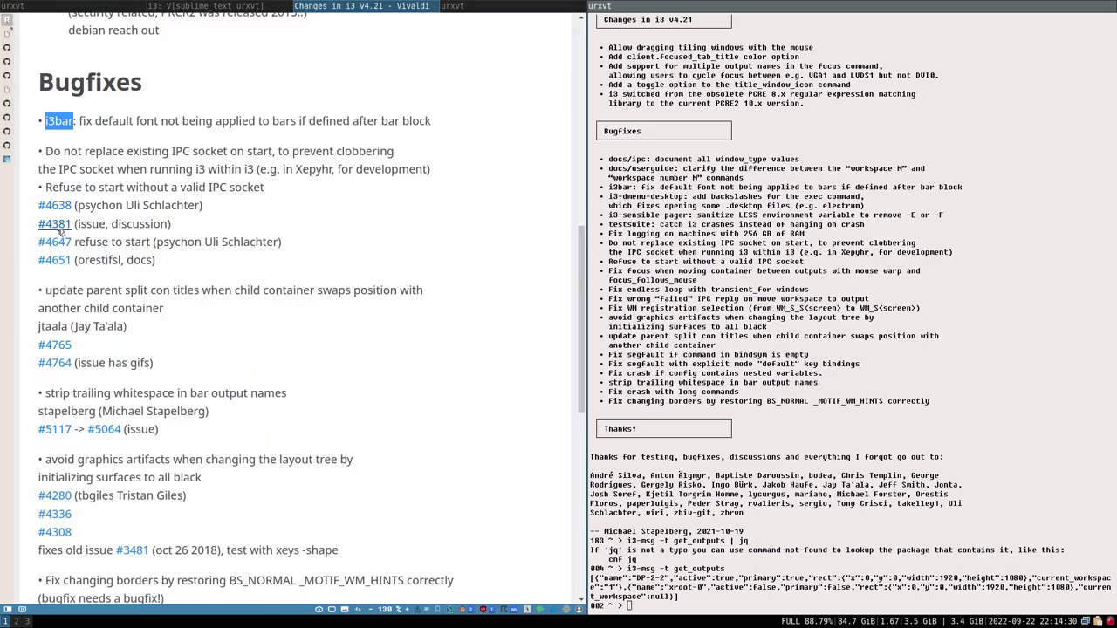
{"action": "left_click", "coordinate": [7, 35]}
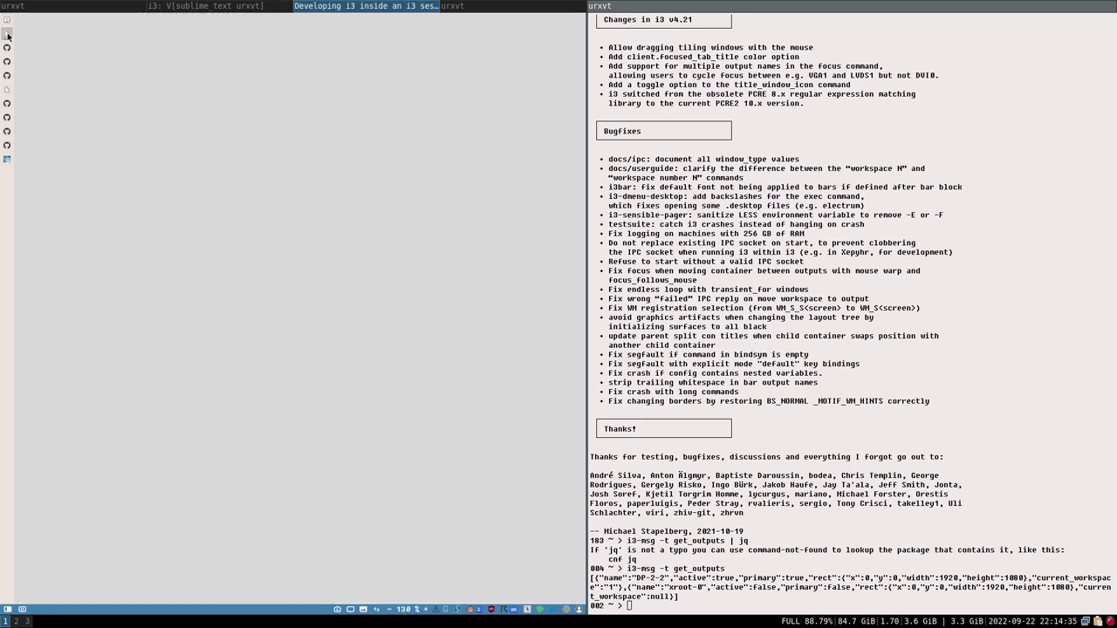
{"action": "scroll", "coordinate": [345, 210], "scroll_direction": "down", "scroll_amount": 10}
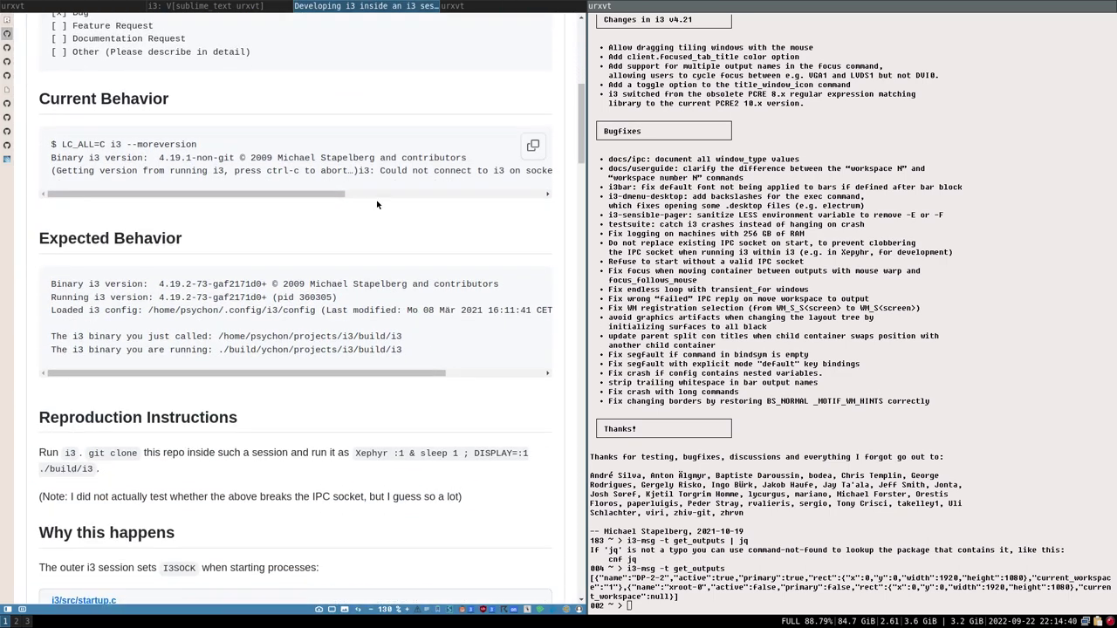
{"action": "left_click_drag", "start_coordinate": [355, 455], "coordinate": [384, 461]}
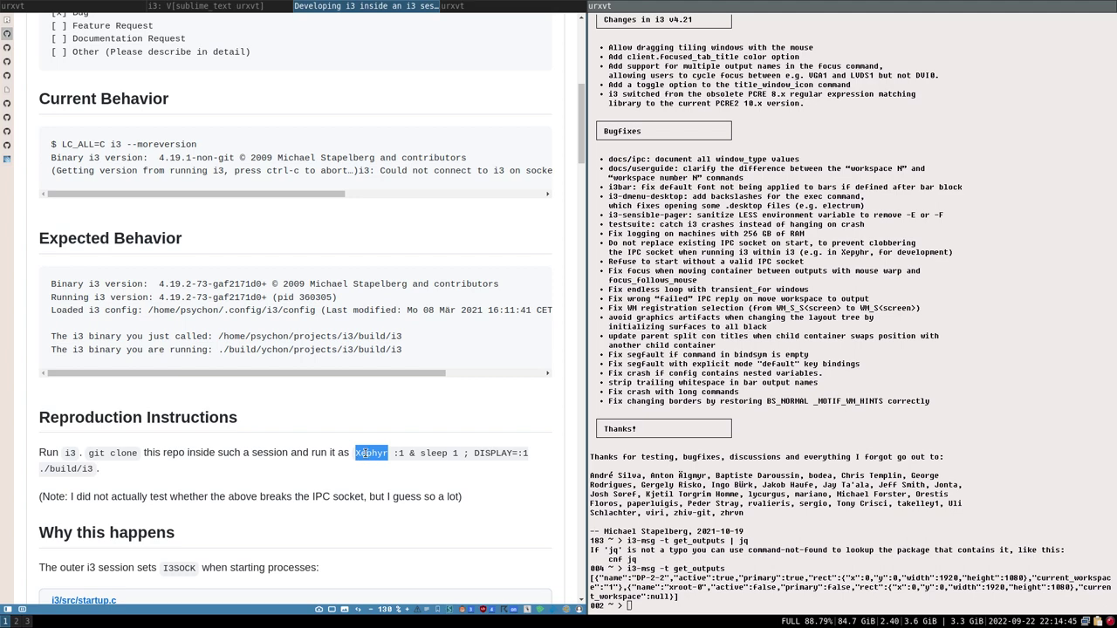
Examine issue #4381 for its title, the expected behavior, the reproduction instructions and the explanation of why the IPC socket breaks
{"action": "scroll", "coordinate": [367, 453], "scroll_direction": "down", "scroll_amount": 3}
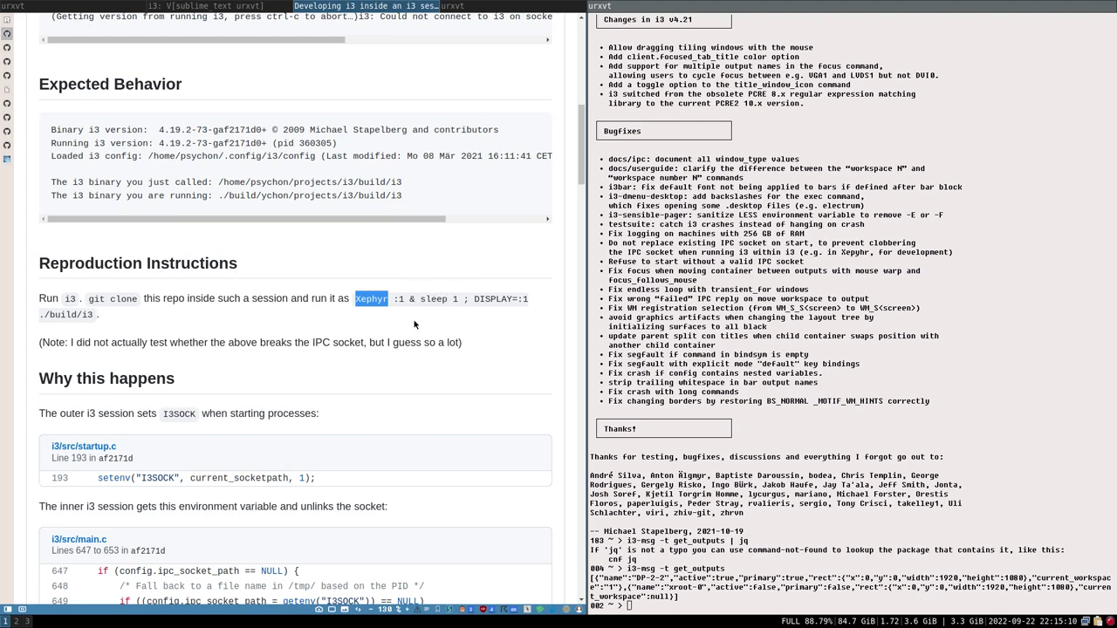
{"action": "scroll", "coordinate": [247, 497], "scroll_direction": "down", "scroll_amount": 1}
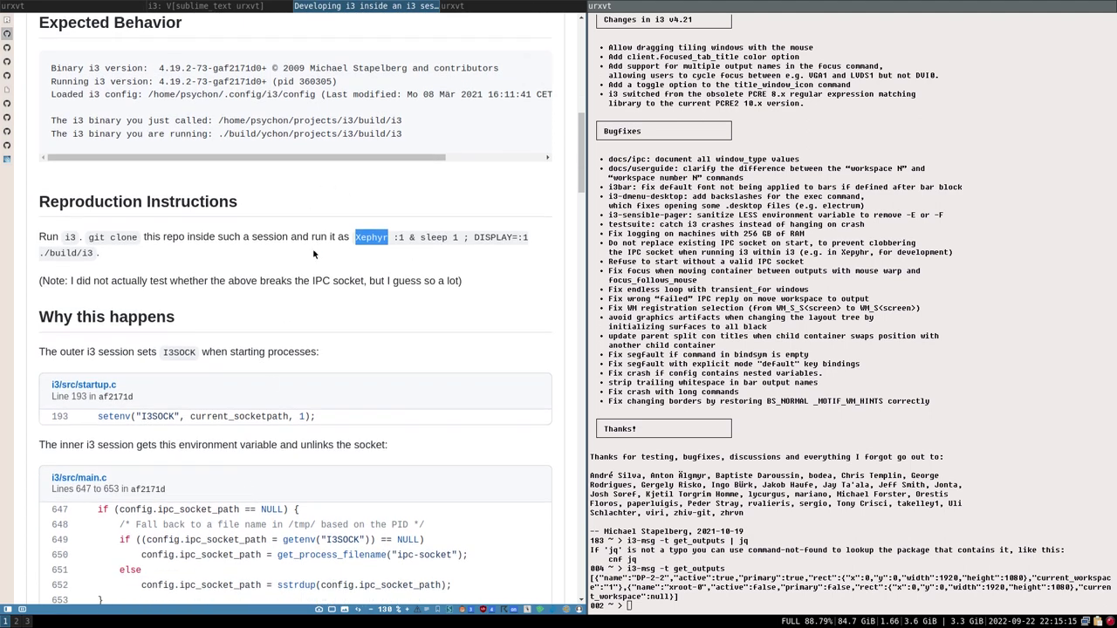
{"action": "scroll", "coordinate": [360, 271], "scroll_direction": "down", "scroll_amount": 2}
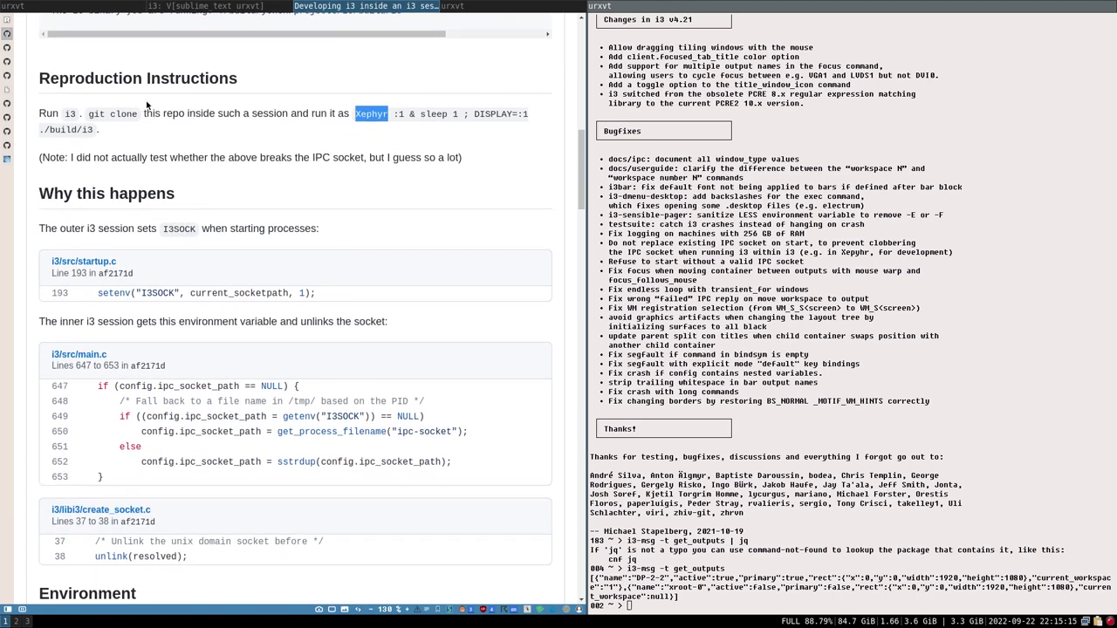
{"action": "scroll", "coordinate": [277, 213], "scroll_direction": "down", "scroll_amount": 1}
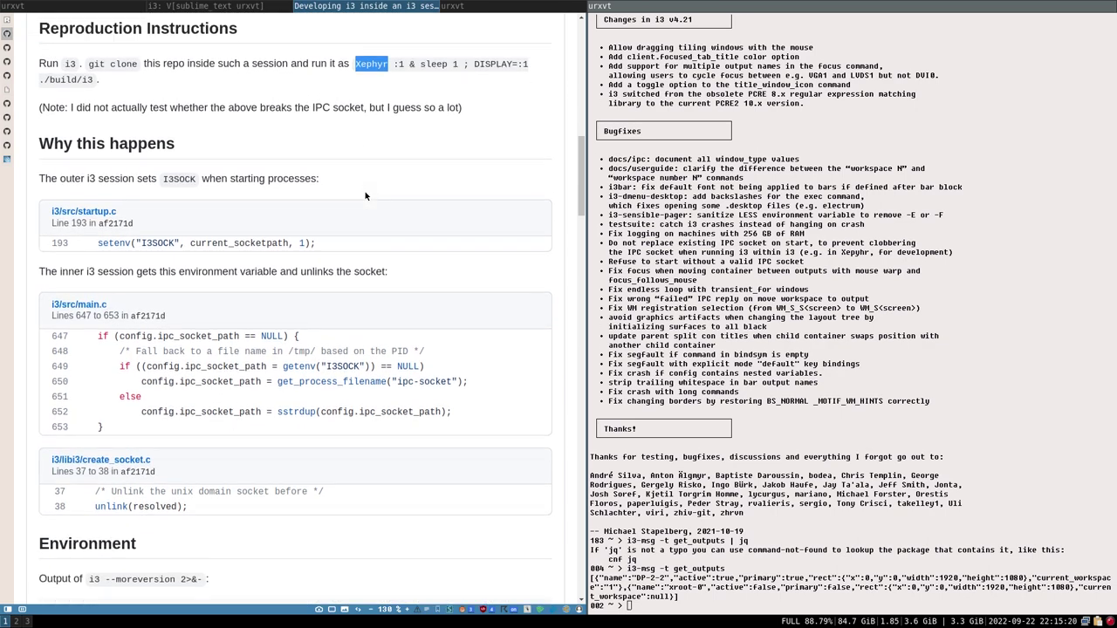
{"action": "scroll", "coordinate": [256, 172], "scroll_direction": "up", "scroll_amount": 1}
{"action": "scroll", "coordinate": [330, 83], "scroll_direction": "up", "scroll_amount": 3}
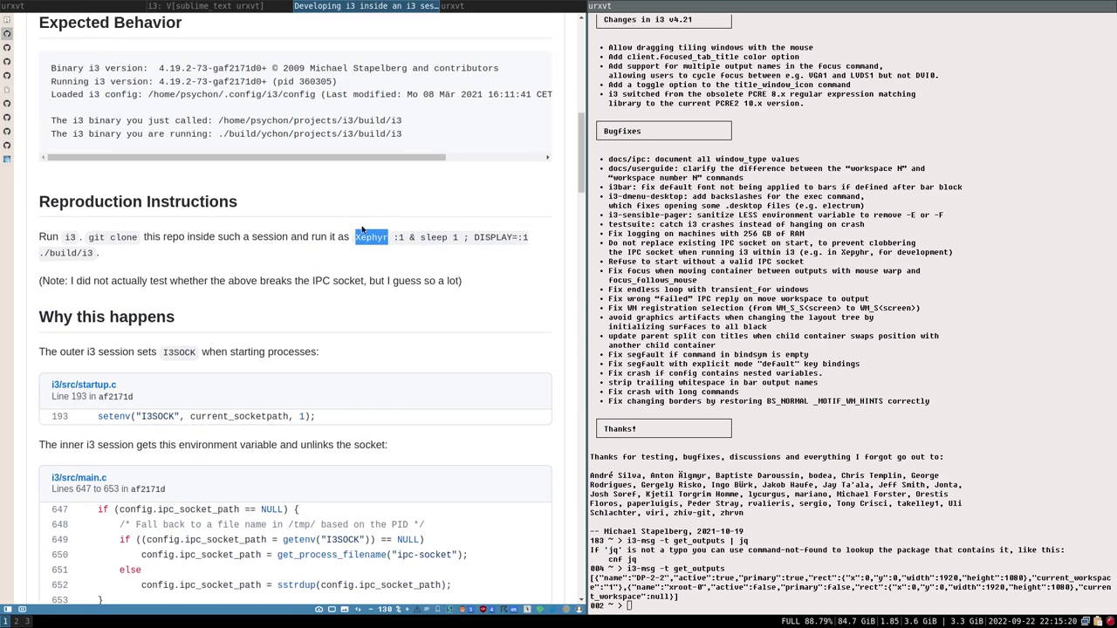
{"action": "scroll", "coordinate": [330, 237], "scroll_direction": "up", "scroll_amount": 7}
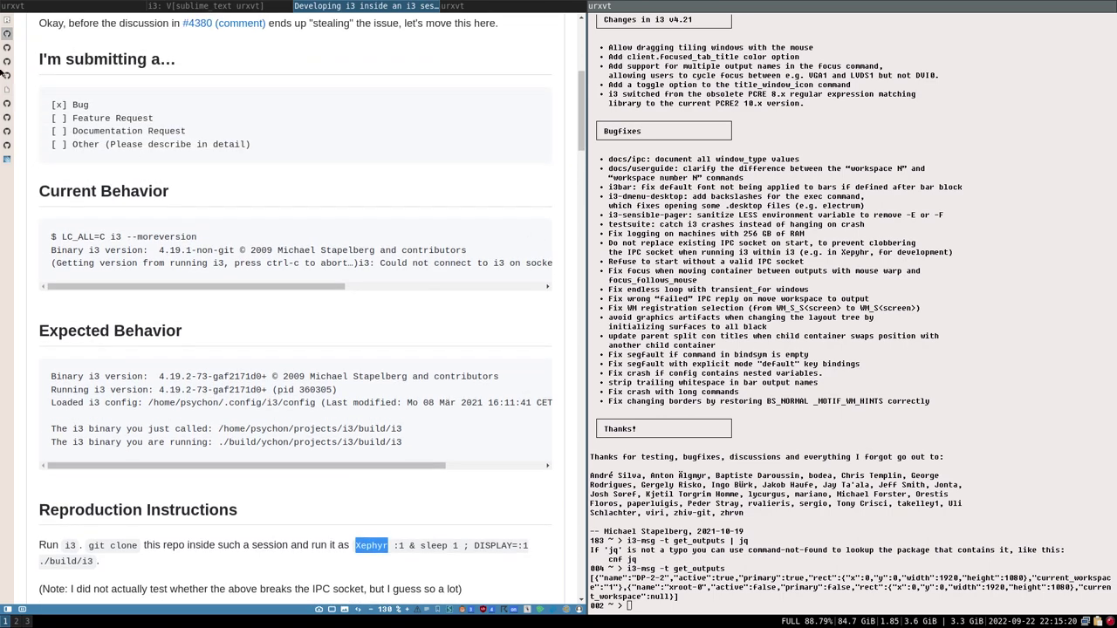
{"action": "scroll", "coordinate": [109, 227], "scroll_direction": "up", "scroll_amount": 4}
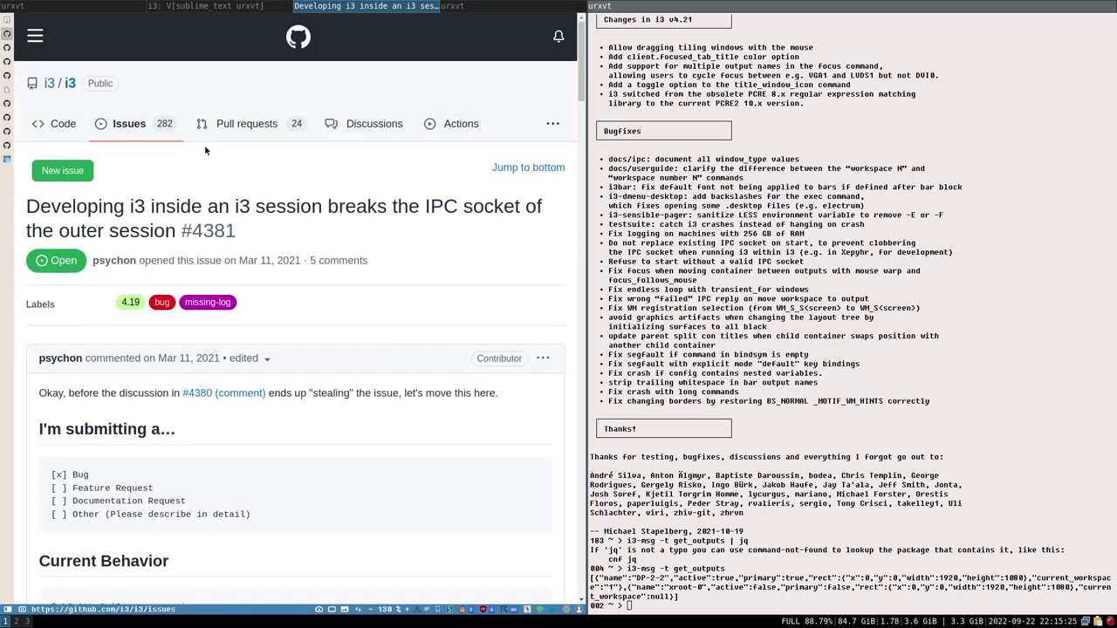
{"action": "scroll", "coordinate": [273, 328], "scroll_direction": "down", "scroll_amount": 8}
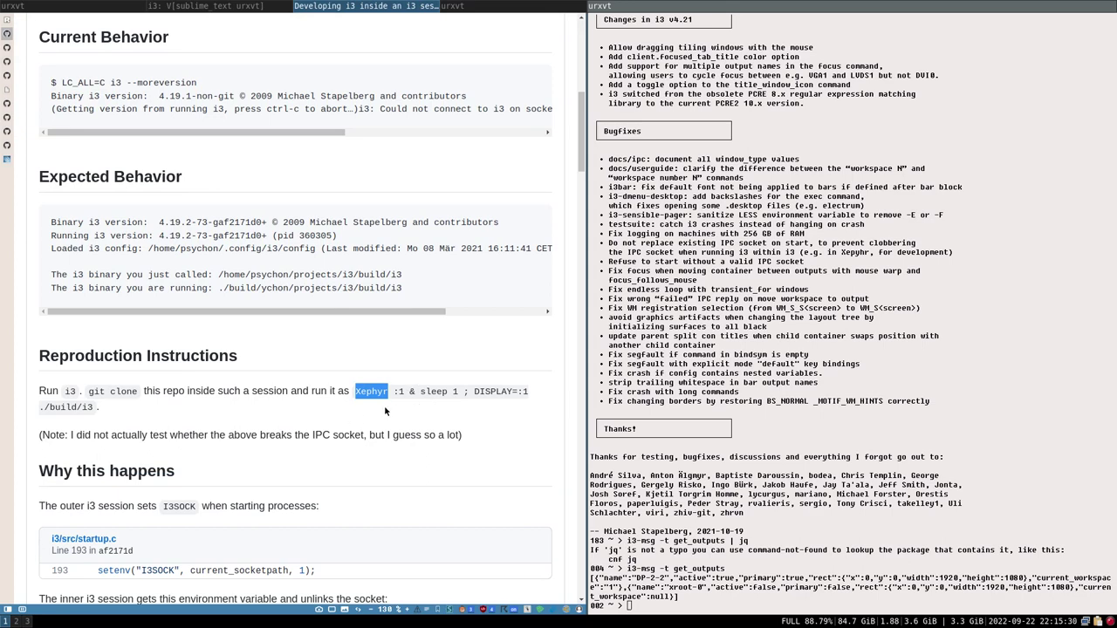
{"action": "scroll", "coordinate": [485, 293], "scroll_direction": "down", "scroll_amount": 3}
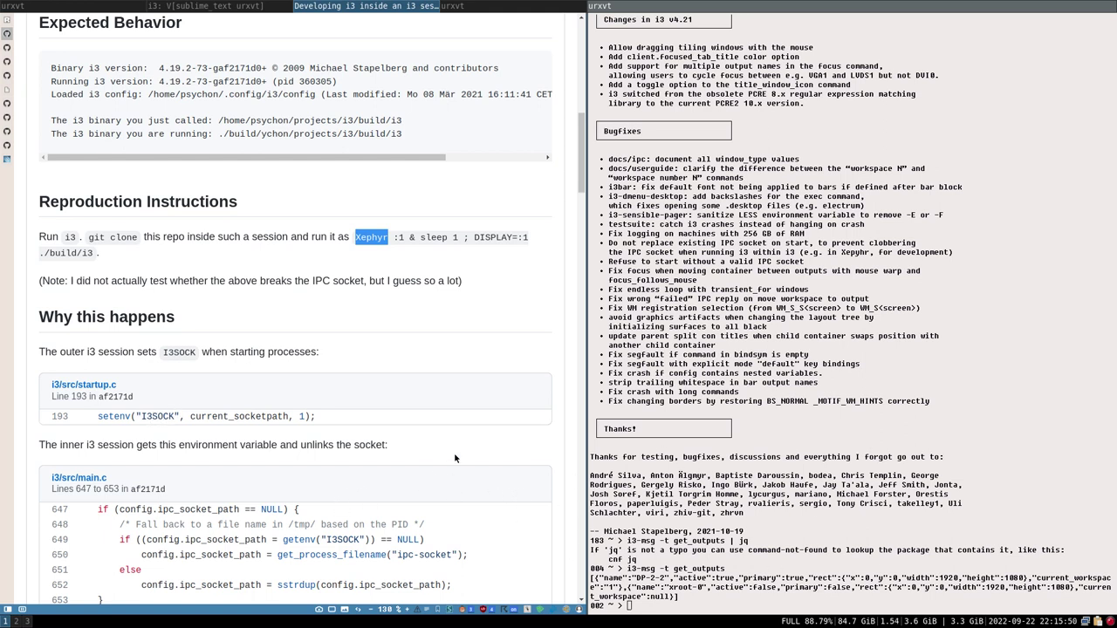
Highlight the command "Xephyr :1 & sleep 1 ; DISPLAY=:1" in the reproduction instructions and read on to the Environment section
{"action": "left_click", "coordinate": [354, 236]}
{"action": "left_click_drag", "start_coordinate": [354, 237], "coordinate": [529, 238]}
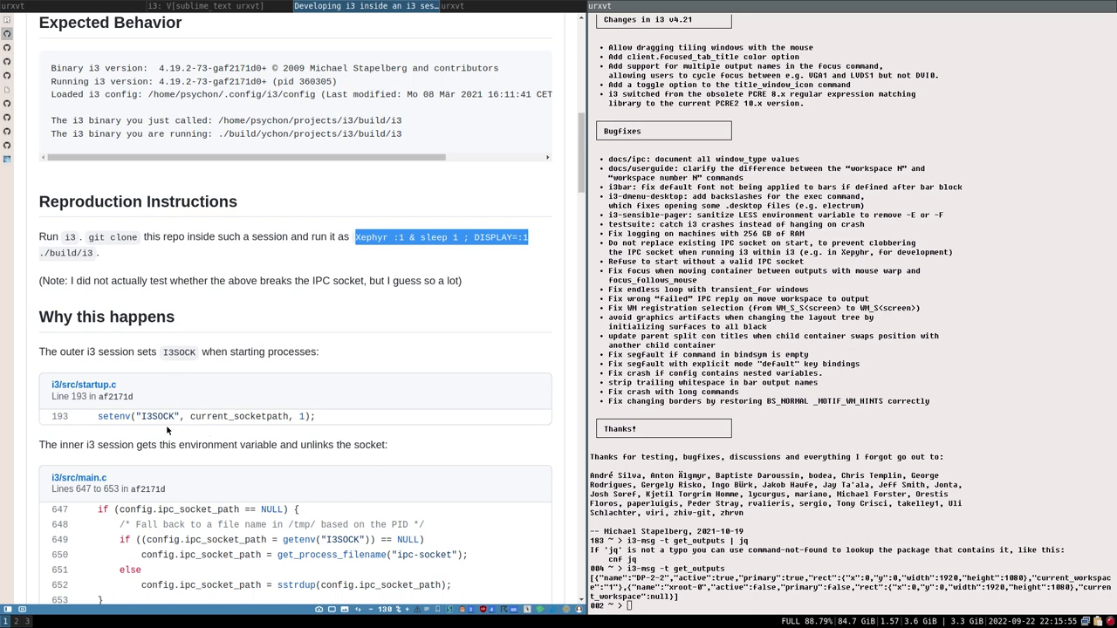
{"action": "scroll", "coordinate": [167, 429], "scroll_direction": "down", "scroll_amount": 5}
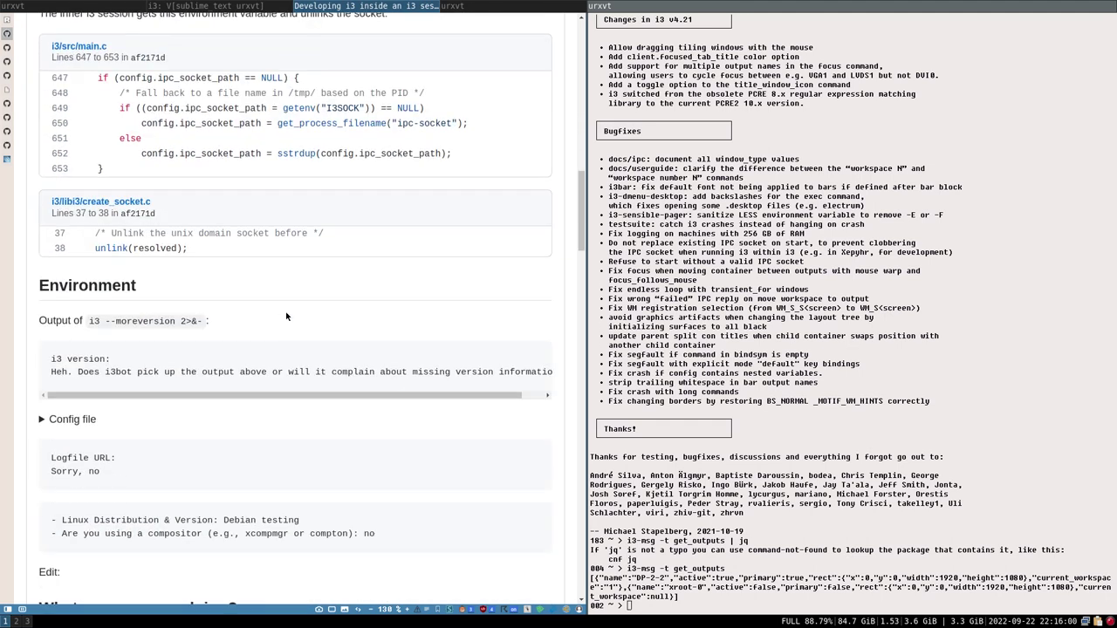
Examine the reproduction instructions and the explanation of the cause in the issue about developing i3 inside an i3 session
{"action": "scroll", "coordinate": [290, 323], "scroll_direction": "down", "scroll_amount": 5}
{"action": "scroll", "coordinate": [360, 352], "scroll_direction": "down", "scroll_amount": 2}
{"action": "scroll", "coordinate": [384, 350], "scroll_direction": "up", "scroll_amount": 7}
{"action": "scroll", "coordinate": [412, 347], "scroll_direction": "up", "scroll_amount": 7}
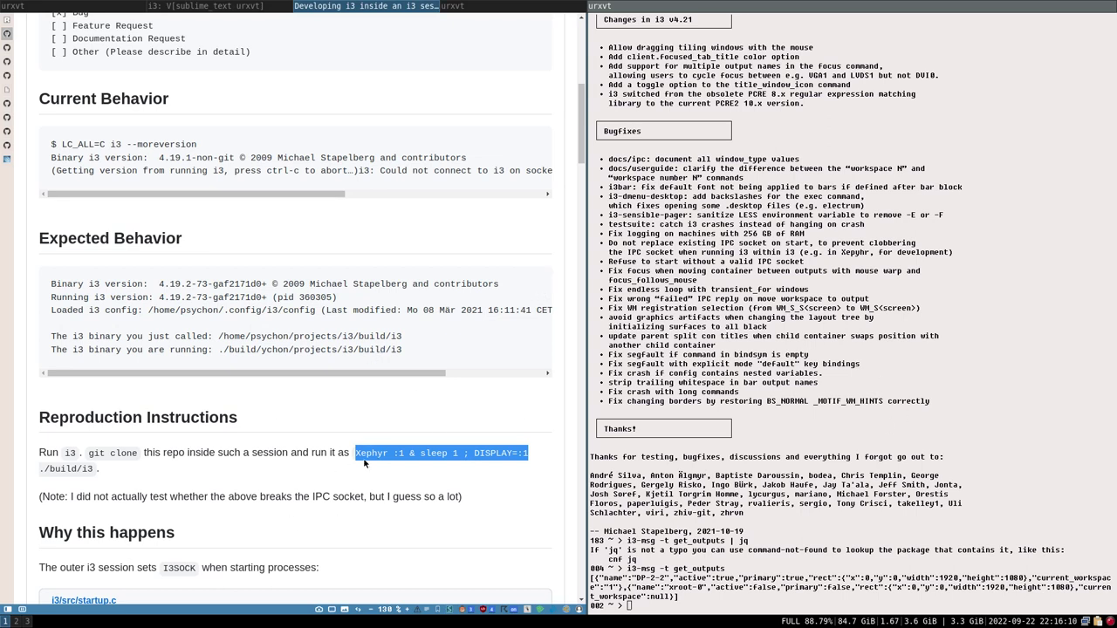
{"action": "scroll", "coordinate": [323, 444], "scroll_direction": "down", "scroll_amount": 3}
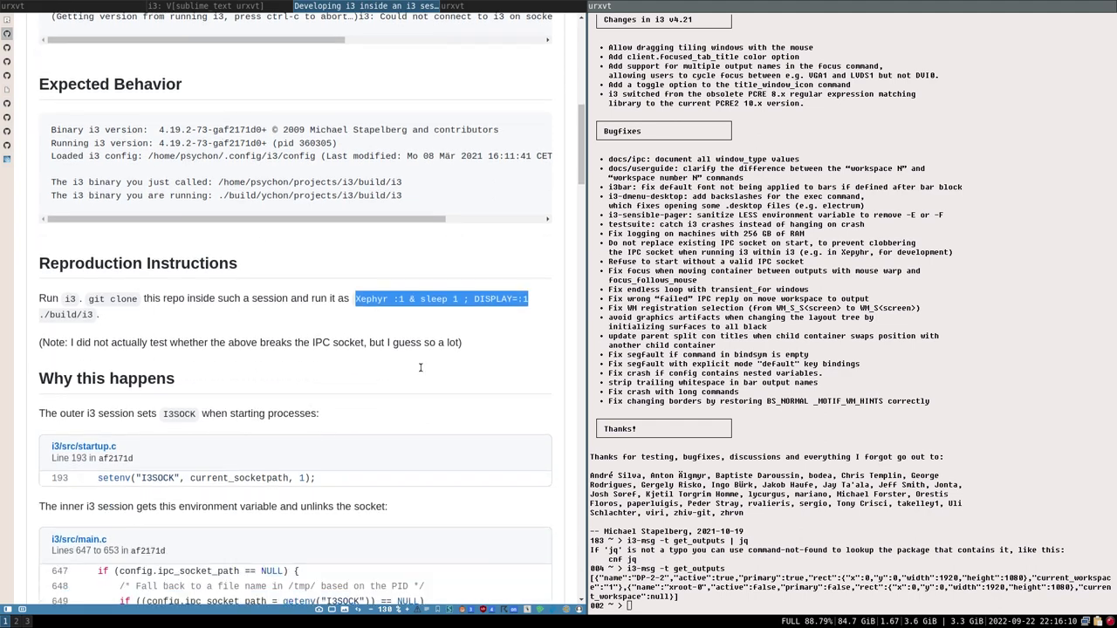
{"action": "scroll", "coordinate": [208, 409], "scroll_direction": "down", "scroll_amount": 7}
{"action": "scroll", "coordinate": [130, 199], "scroll_direction": "up", "scroll_amount": 4}
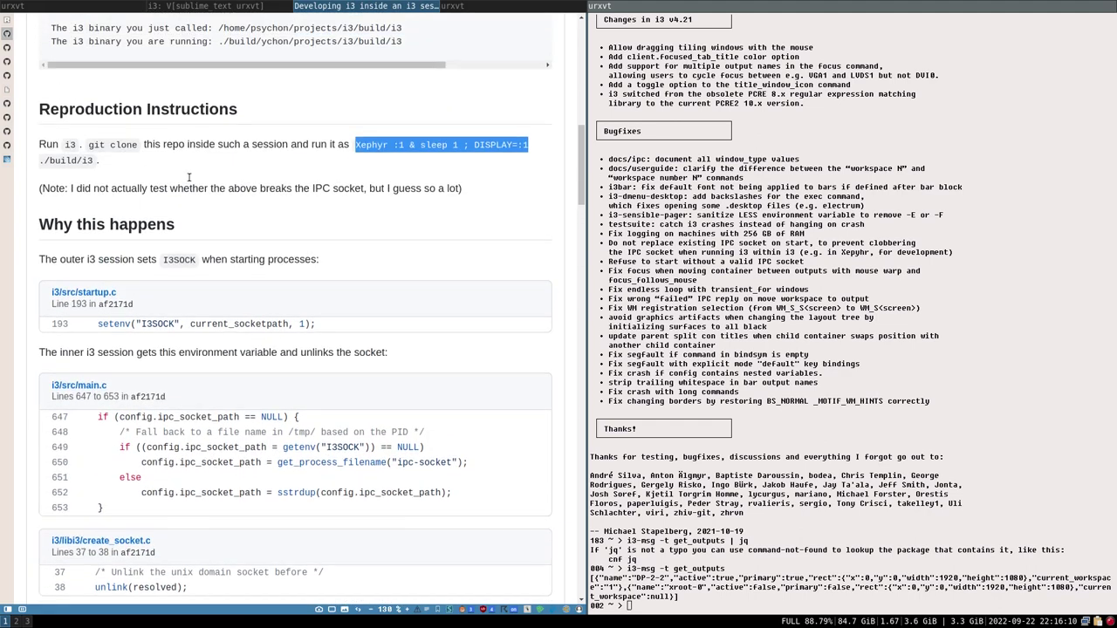
{"action": "scroll", "coordinate": [258, 303], "scroll_direction": "down", "scroll_amount": 4}
{"action": "scroll", "coordinate": [408, 316], "scroll_direction": "up", "scroll_amount": 7}
Go back to the i3 v4.21 changes notes and highlight the parent split con titles bugfix and its contributor's handle
{"action": "left_click", "coordinate": [7, 23]}
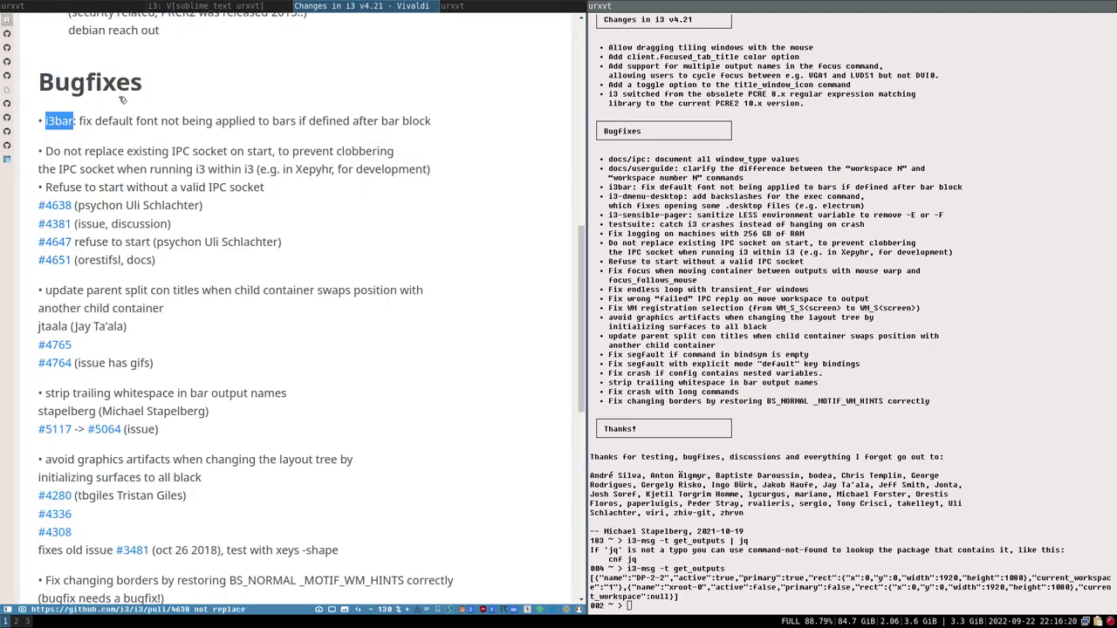
{"action": "scroll", "coordinate": [78, 148], "scroll_direction": "down", "scroll_amount": 1}
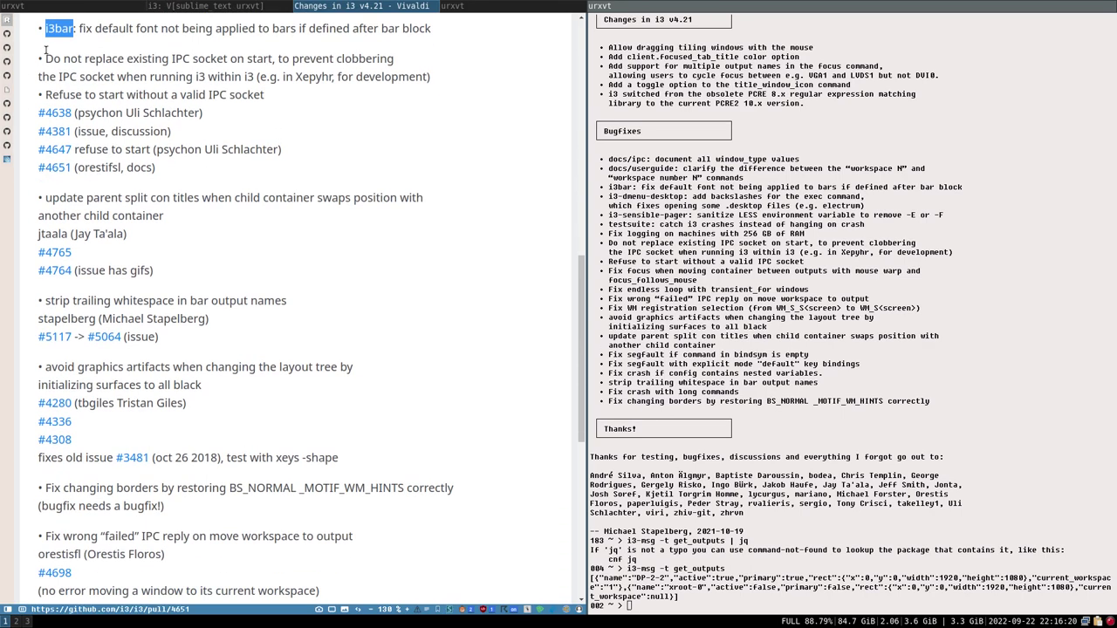
{"action": "scroll", "coordinate": [85, 88], "scroll_direction": "down", "scroll_amount": 2}
{"action": "scroll", "coordinate": [174, 96], "scroll_direction": "up", "scroll_amount": 1}
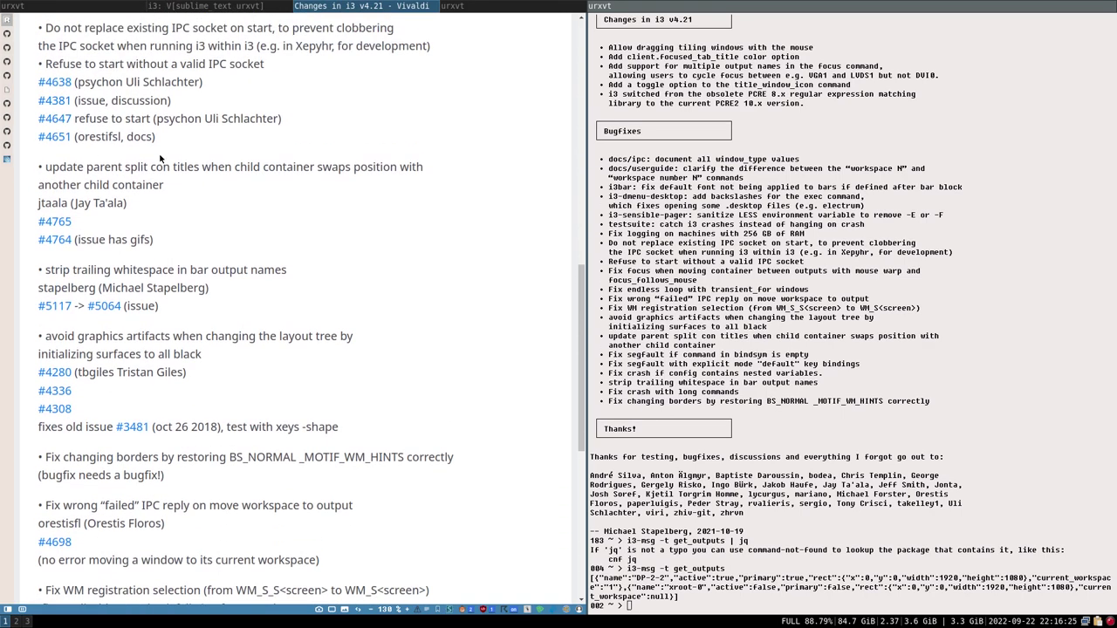
{"action": "scroll", "coordinate": [262, 104], "scroll_direction": "up", "scroll_amount": 1}
{"action": "scroll", "coordinate": [115, 270], "scroll_direction": "down", "scroll_amount": 1}
{"action": "left_click_drag", "start_coordinate": [41, 166], "coordinate": [426, 196]}
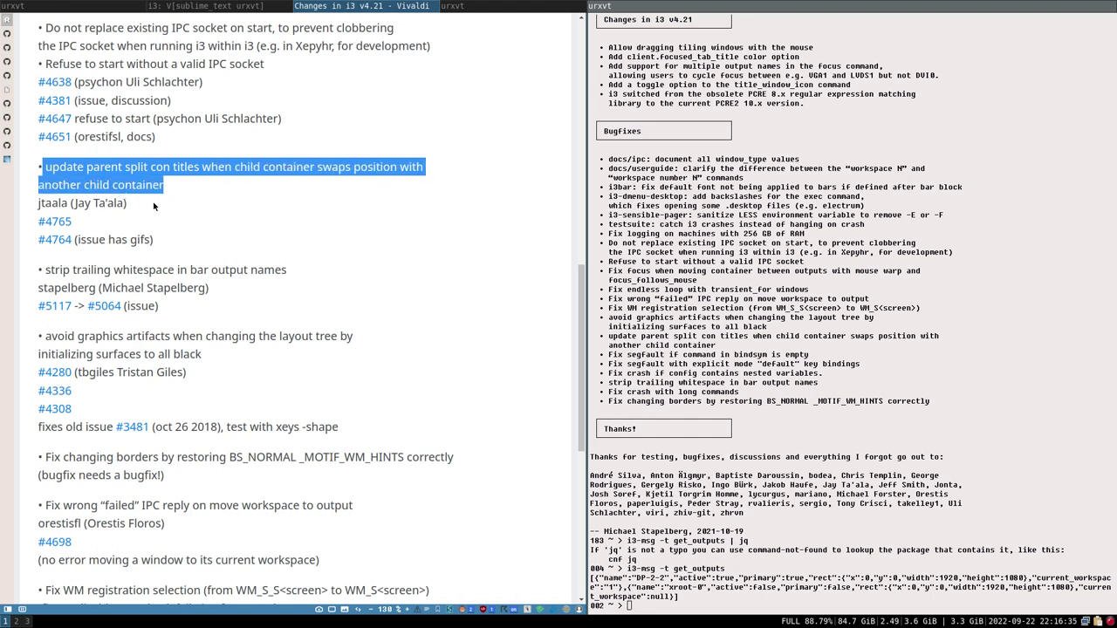
{"action": "left_click", "coordinate": [84, 204]}
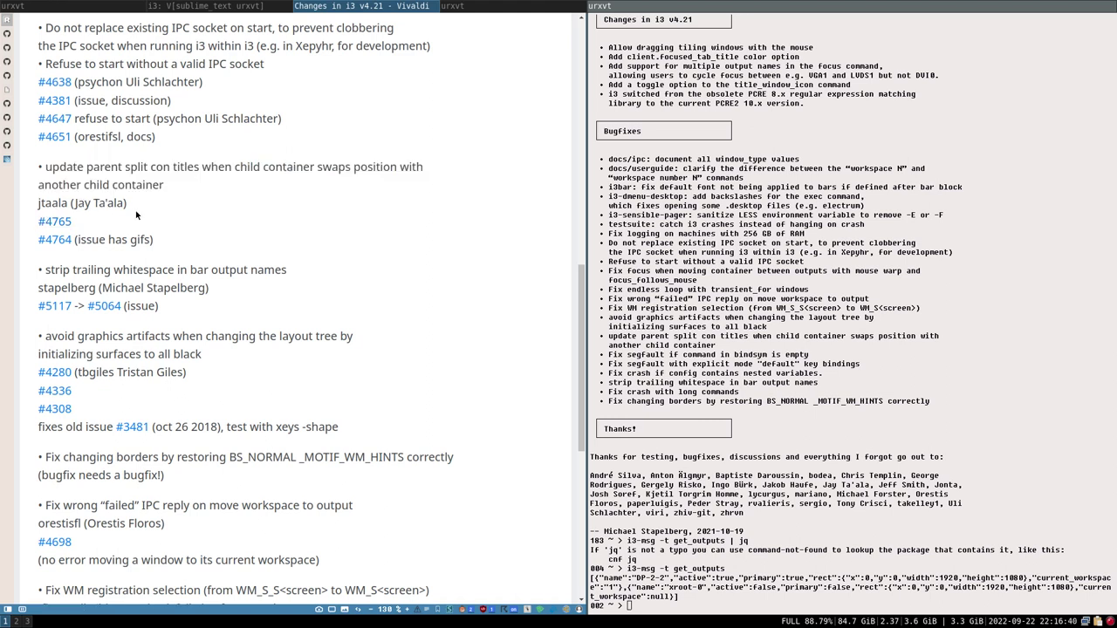
{"action": "left_click_drag", "start_coordinate": [39, 203], "coordinate": [64, 203]}
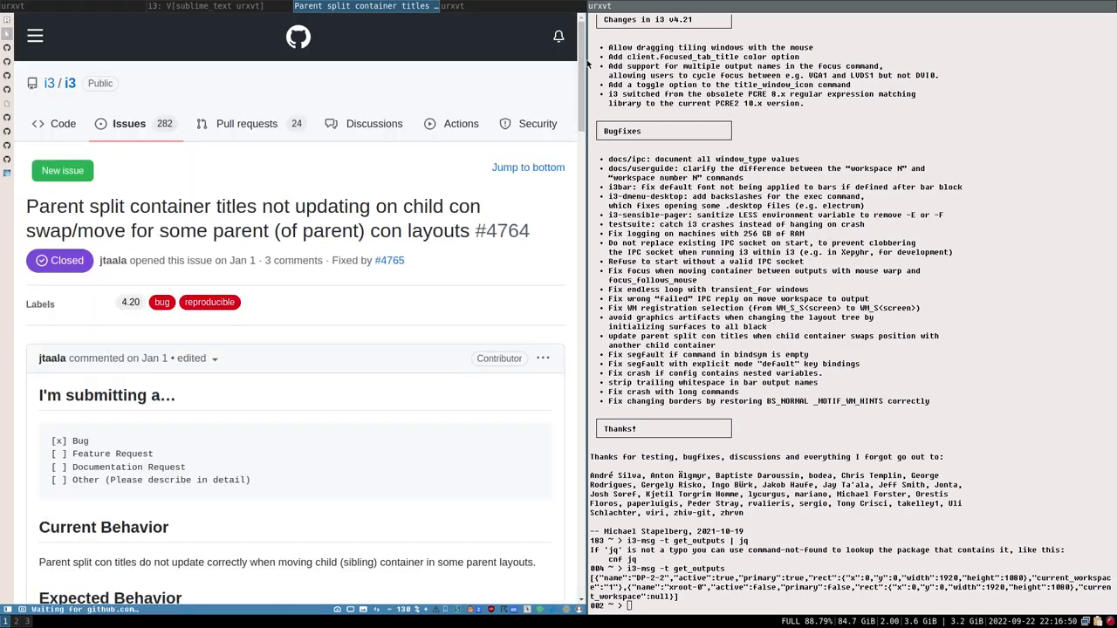
Widen the browser's container and view the GIF from issue #4764 showing the current split con title behavior
{"action": "left_click_drag", "start_coordinate": [577, 61], "coordinate": [976, 201]}
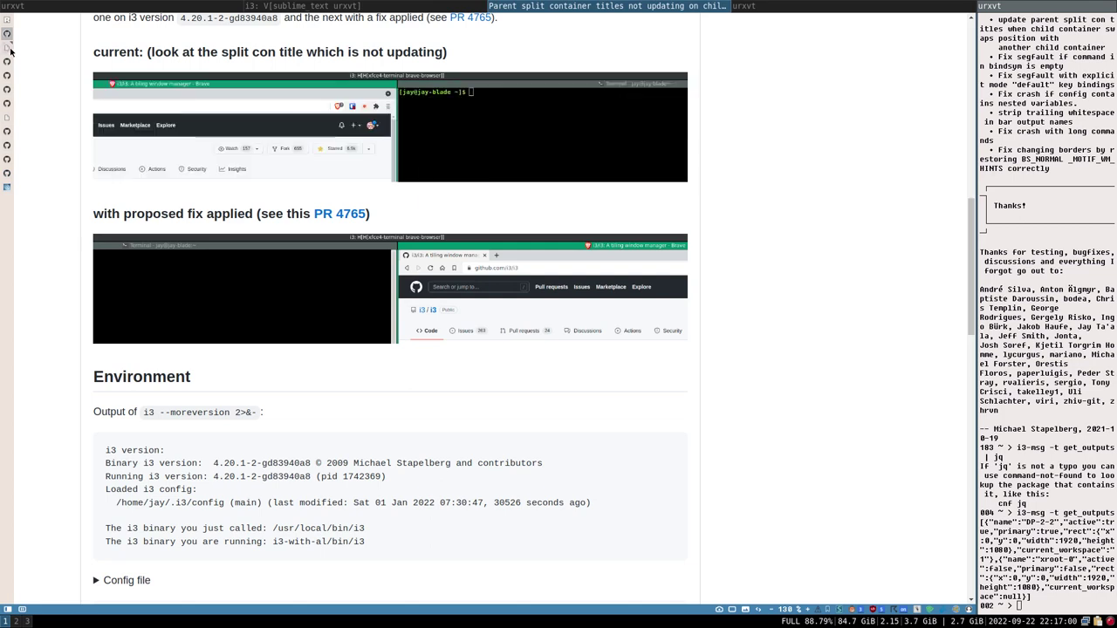
{"action": "left_click", "coordinate": [8, 48]}
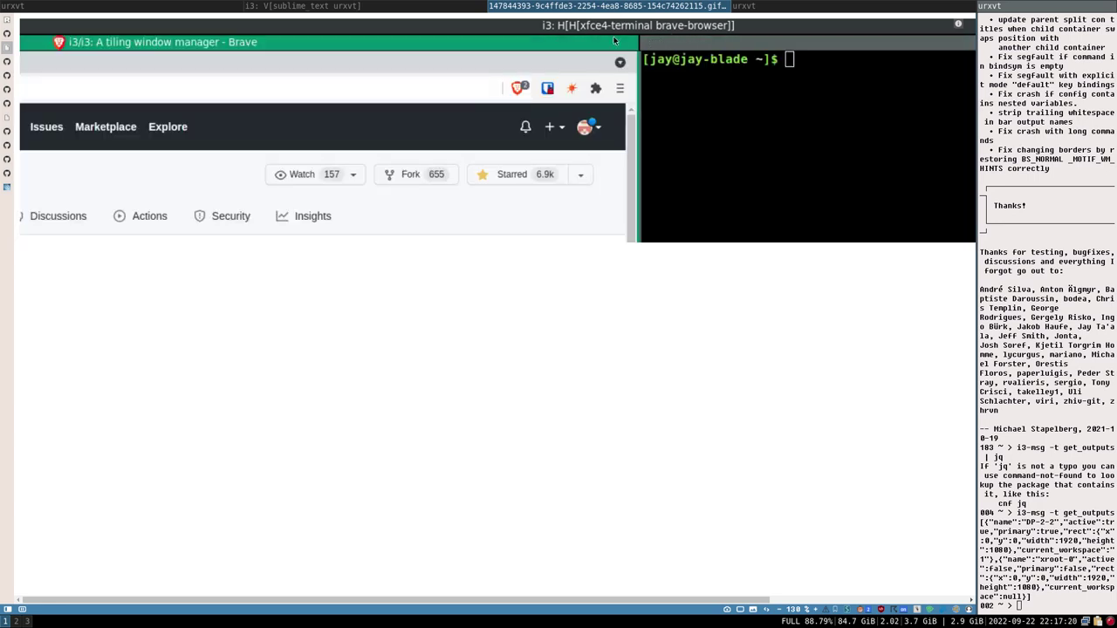
Enlarge the terminal in the container shared with Sublime Text and move the Sublime Text window below it
{"action": "left_click", "coordinate": [374, 5]}
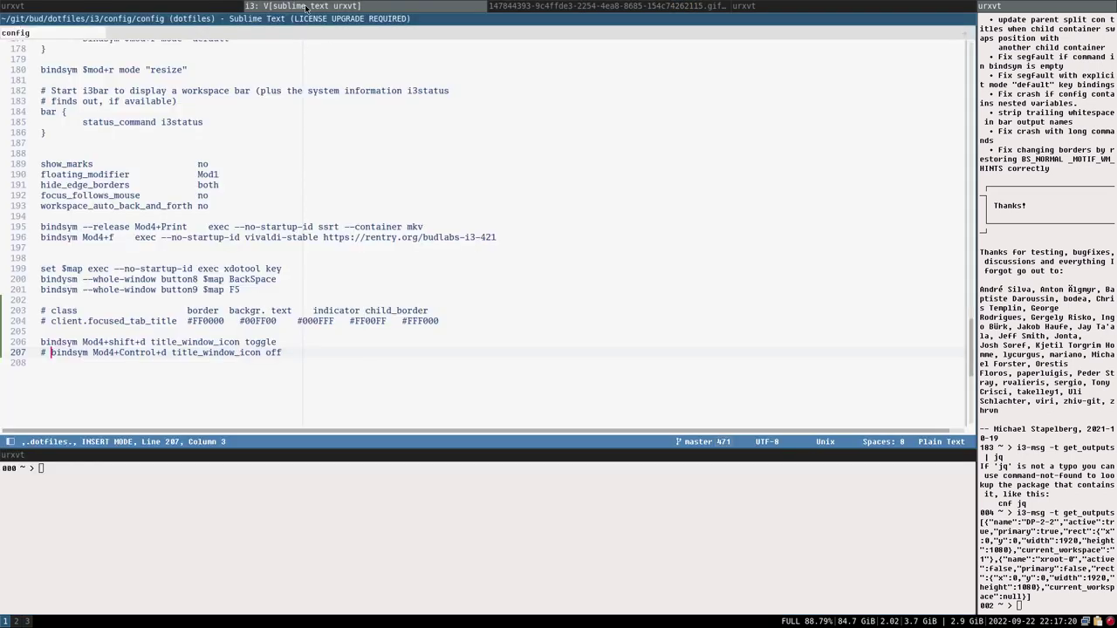
{"action": "left_click_drag", "start_coordinate": [342, 455], "coordinate": [356, 242]}
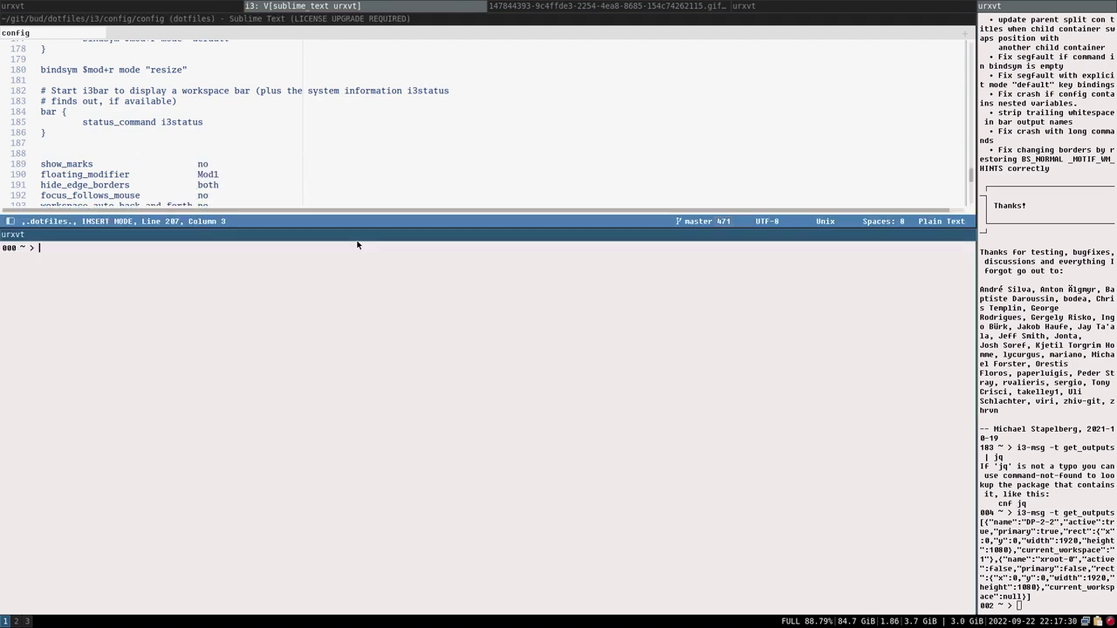
{"action": "left_click", "coordinate": [333, 22]}
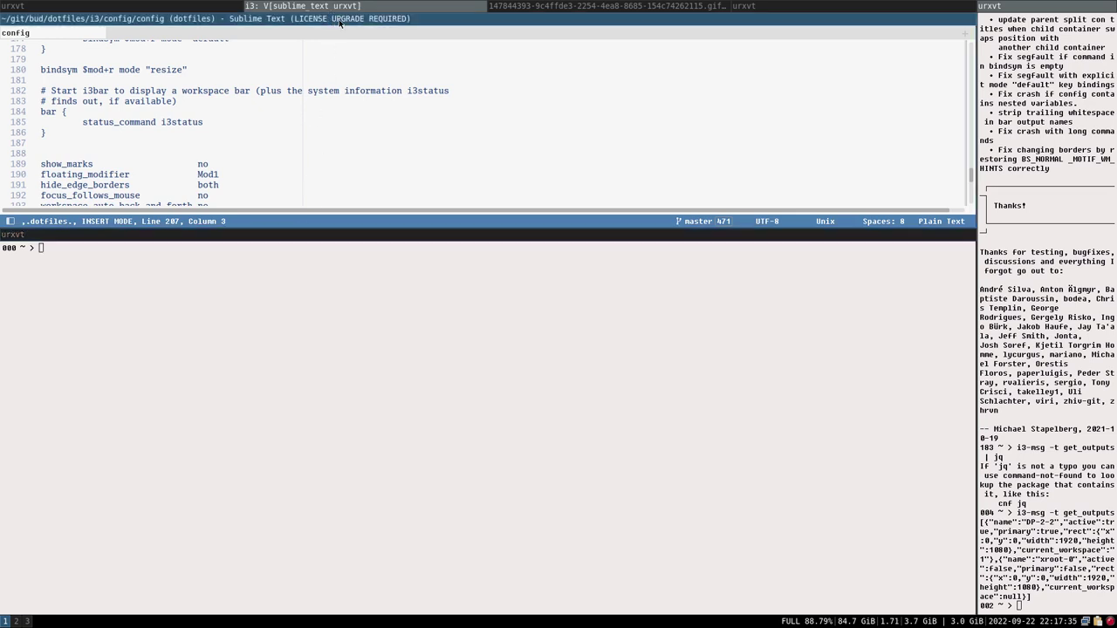
{"action": "left_click_drag", "start_coordinate": [341, 22], "coordinate": [328, 525]}
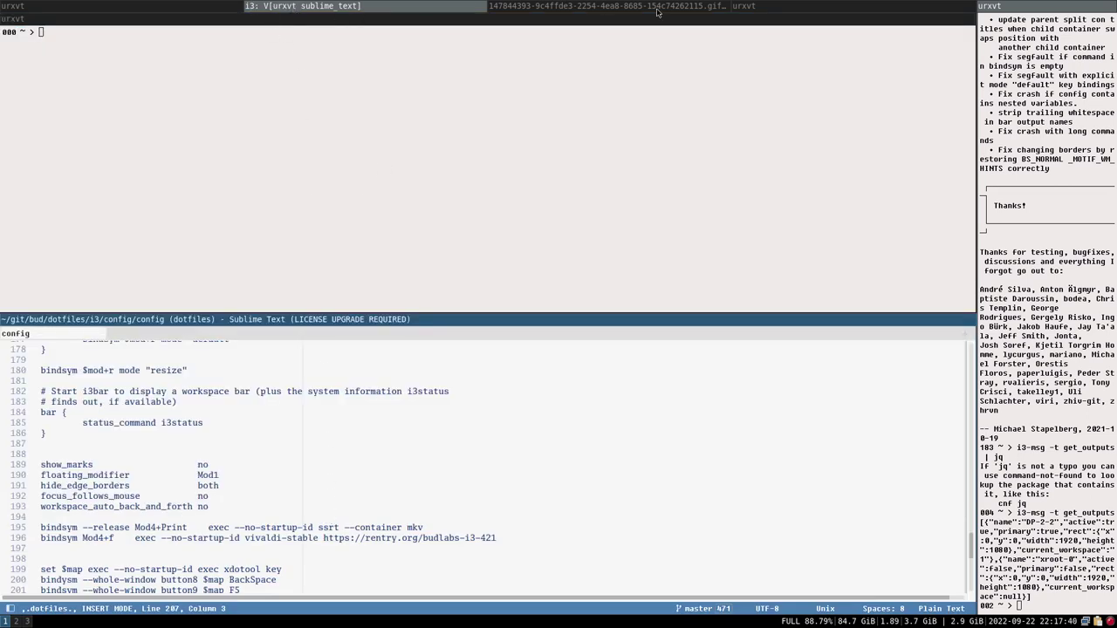
Return to Vivaldi, close the GIF and highlight the changes notes entry about stripping trailing whitespace in bar output names
{"action": "left_click", "coordinate": [583, 5]}
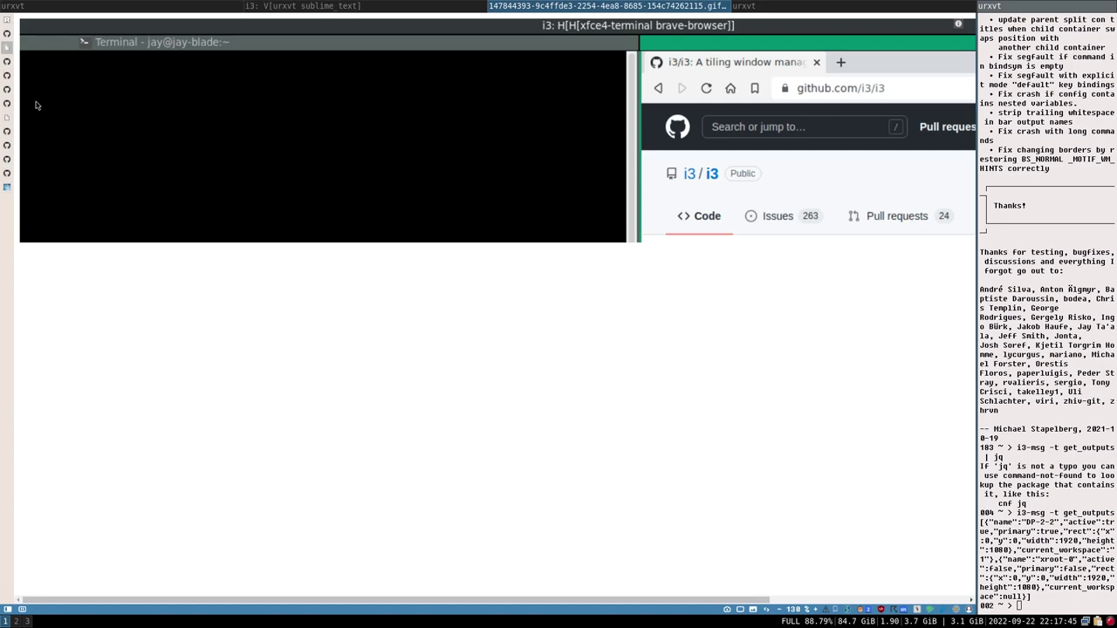
{"action": "left_click", "coordinate": [5, 50]}
{"action": "left_click", "coordinate": [6, 23]}
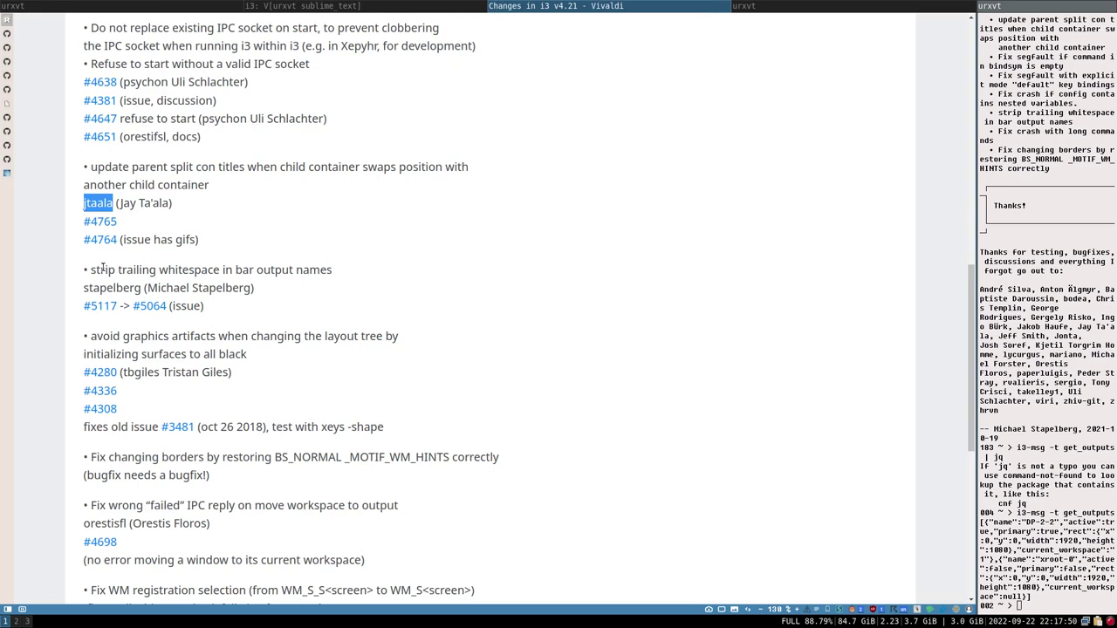
{"action": "left_click_drag", "start_coordinate": [92, 275], "coordinate": [342, 295]}
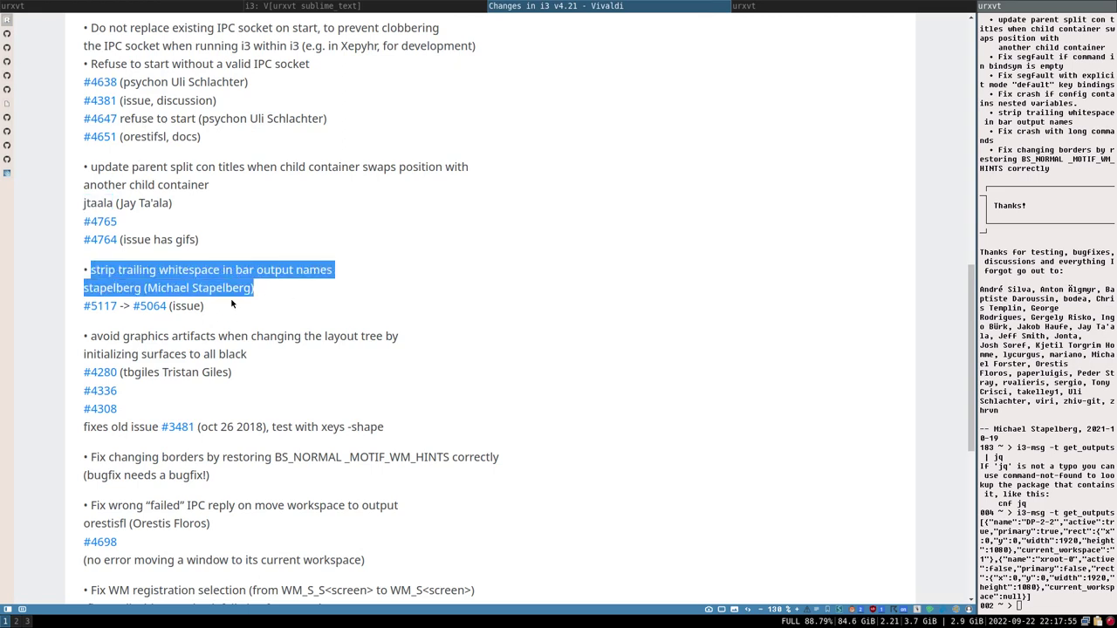
Open issue #5064 about blank space in the config and read its Current Behavior section
{"action": "left_click", "coordinate": [7, 35]}
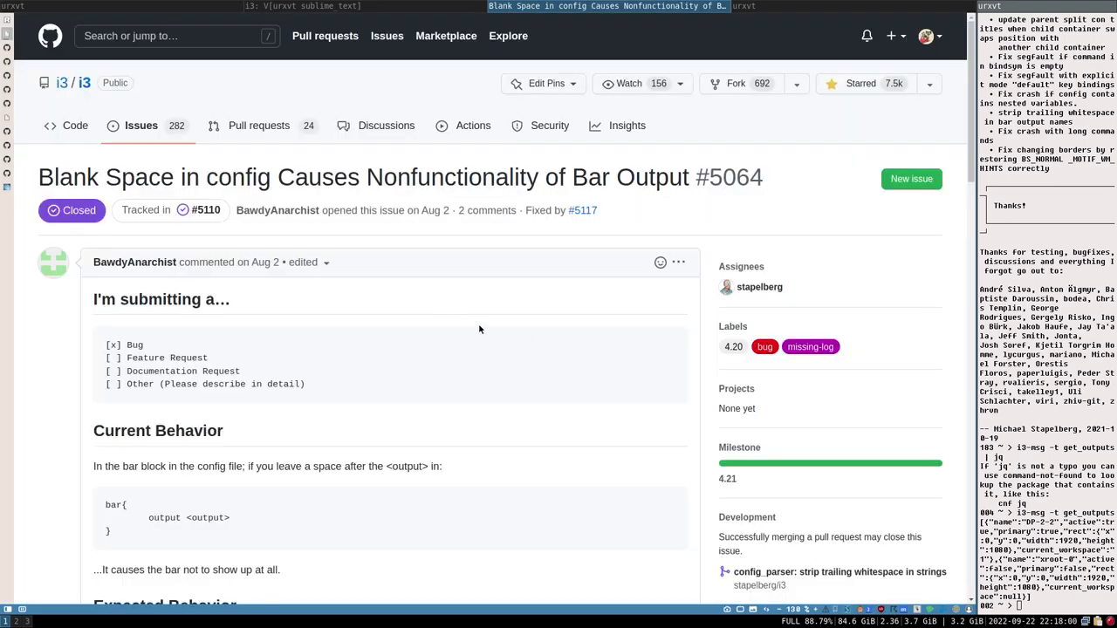
{"action": "scroll", "coordinate": [343, 296], "scroll_direction": "down", "scroll_amount": 1}
{"action": "scroll", "coordinate": [343, 296], "scroll_direction": "up", "scroll_amount": 1}
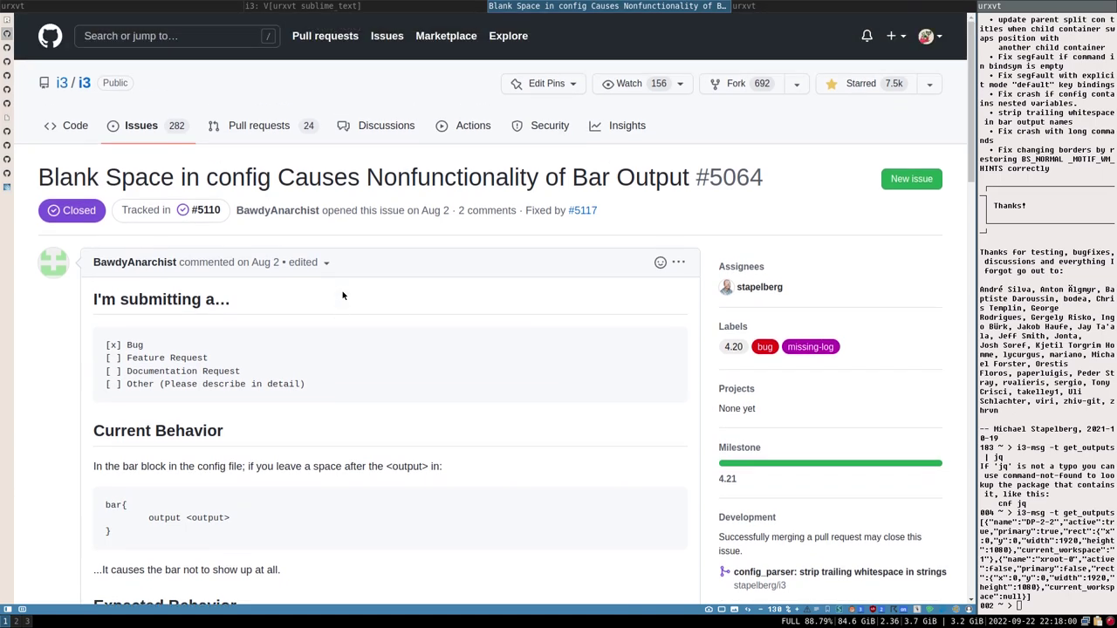
{"action": "scroll", "coordinate": [382, 238], "scroll_direction": "down", "scroll_amount": 3}
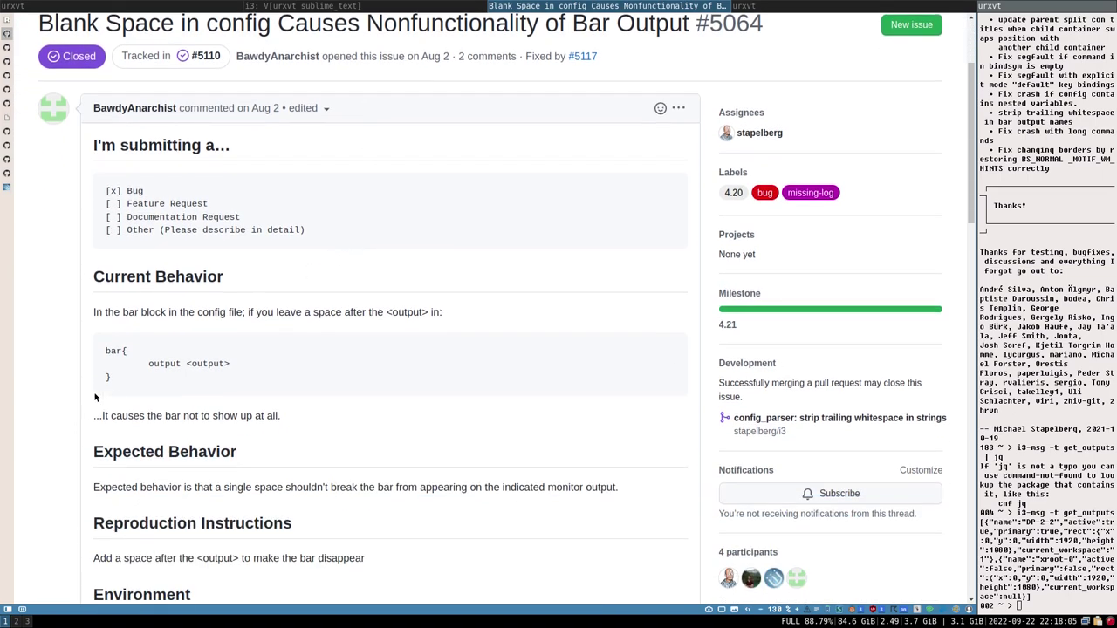
Switch to Sublime Text, highlight the bar block in the i3 config and place the cursor after its status_command line
{"action": "left_click", "coordinate": [379, 5]}
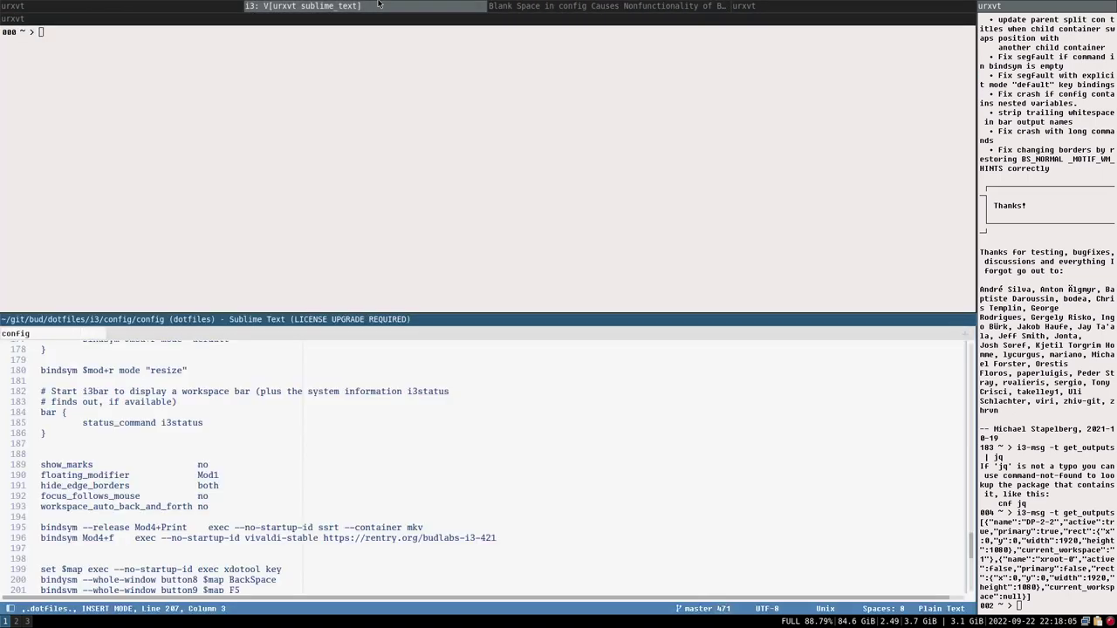
{"action": "left_click_drag", "start_coordinate": [42, 412], "coordinate": [131, 436]}
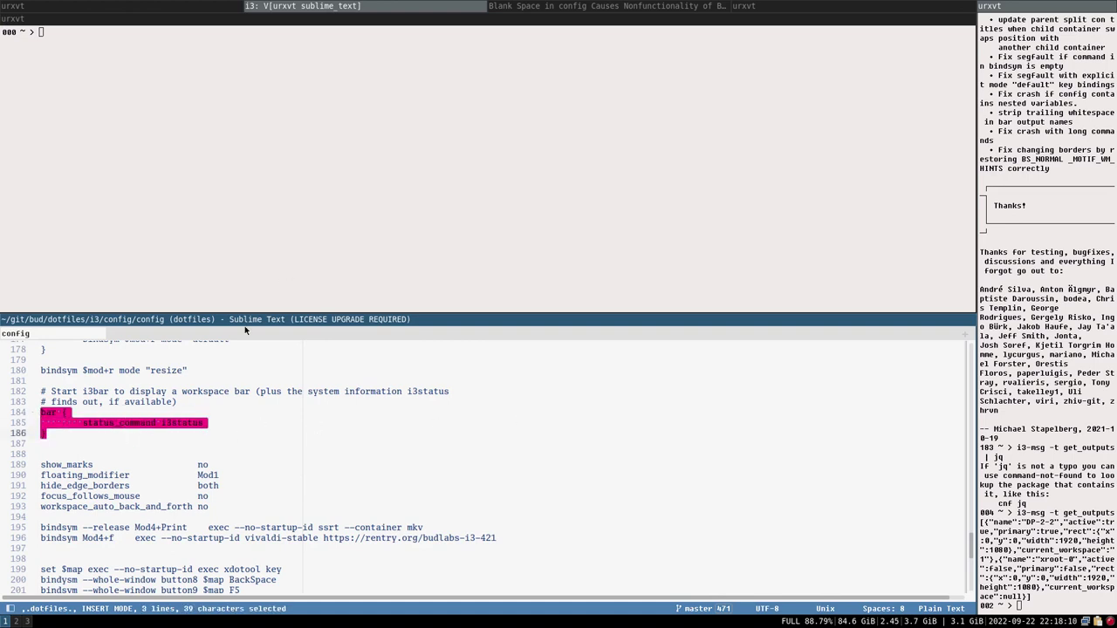
{"action": "left_click", "coordinate": [217, 428]}
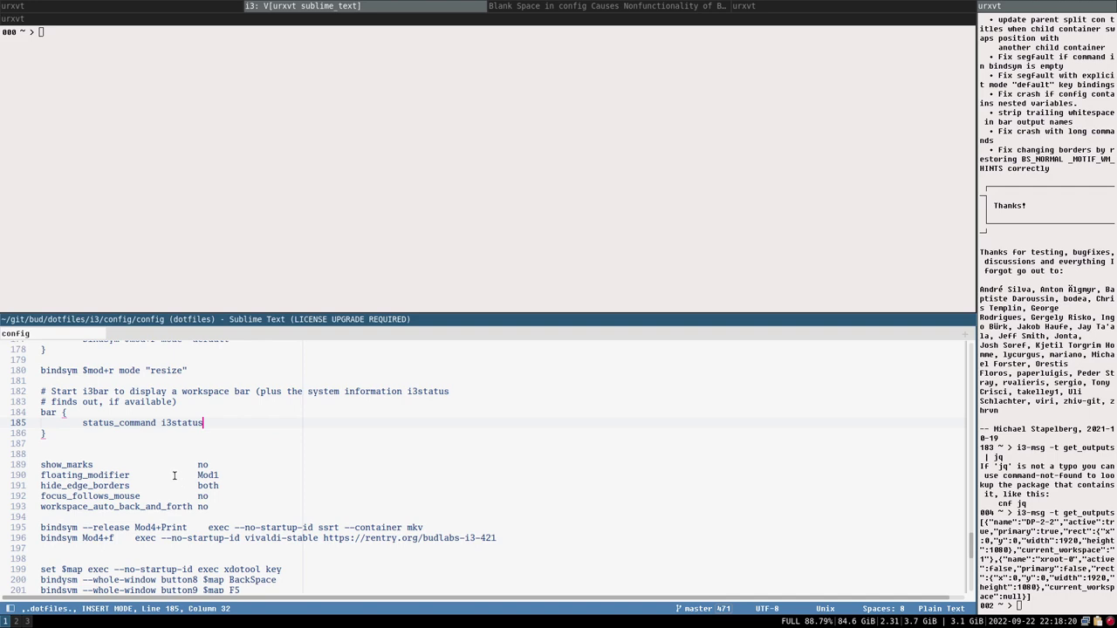
Return to issue #5064 in Vivaldi, highlight <output> in the bar example and read the reproduction instructions
{"action": "left_click", "coordinate": [547, 5]}
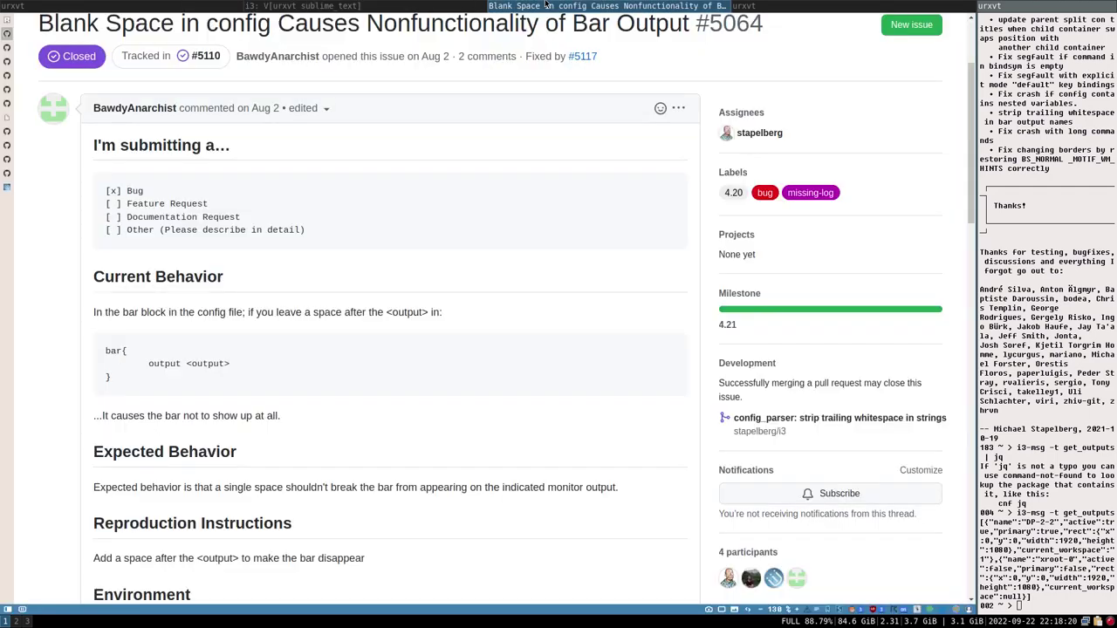
{"action": "left_click_drag", "start_coordinate": [149, 365], "coordinate": [186, 365]}
{"action": "left_click", "coordinate": [230, 367]}
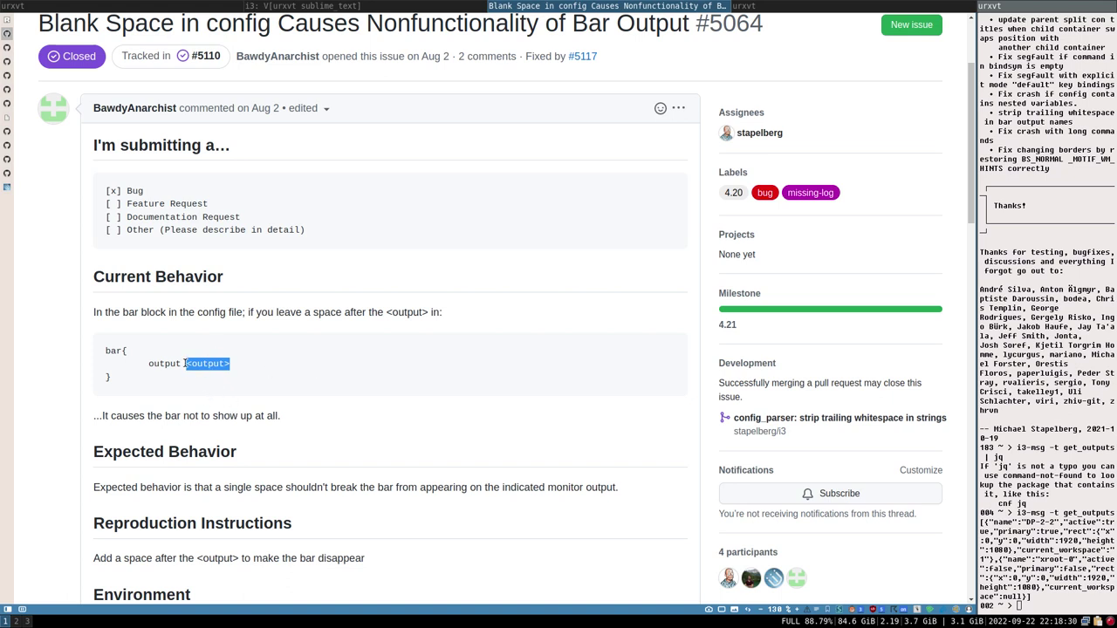
{"action": "left_click_drag", "start_coordinate": [185, 364], "coordinate": [270, 373]}
{"action": "scroll", "coordinate": [272, 389], "scroll_direction": "down", "scroll_amount": 5}
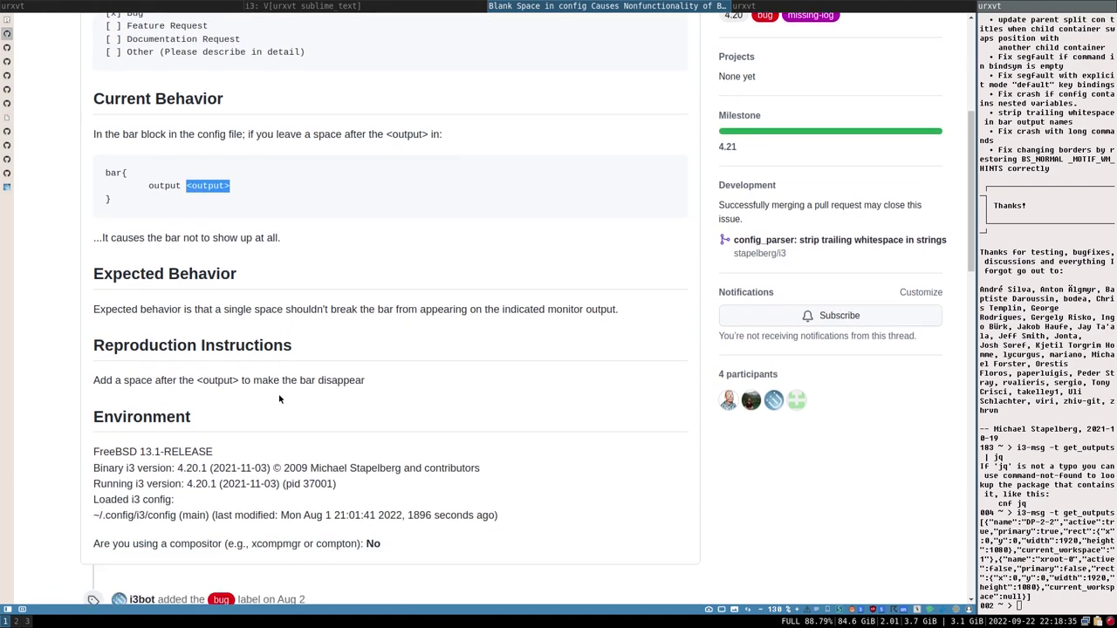
{"action": "scroll", "coordinate": [222, 253], "scroll_direction": "down", "scroll_amount": 1}
{"action": "scroll", "coordinate": [236, 252], "scroll_direction": "up", "scroll_amount": 6}
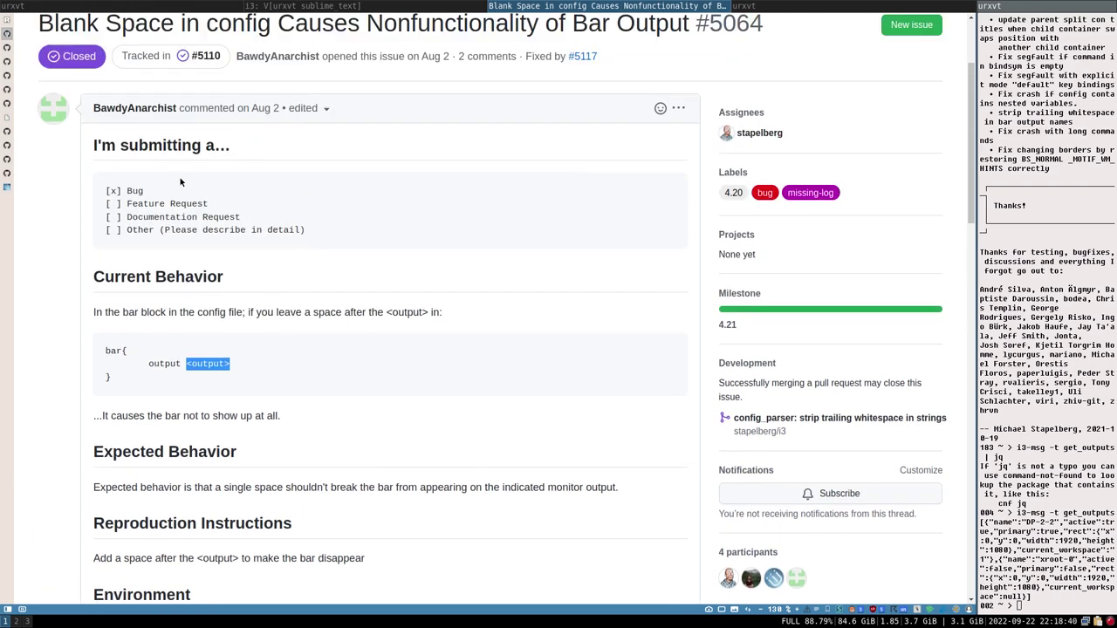
Go back to the changes notes and highlight the "xeys" and "shape" parts of the graphics artifacts entry's test command
{"action": "left_click", "coordinate": [7, 21]}
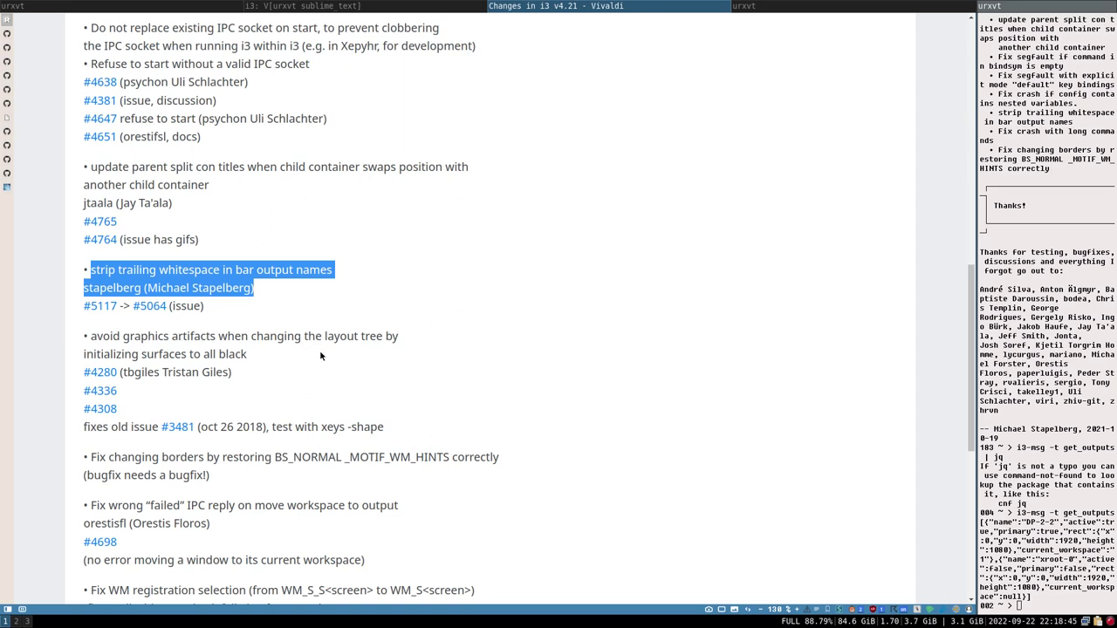
{"action": "scroll", "coordinate": [320, 355], "scroll_direction": "down", "scroll_amount": 2}
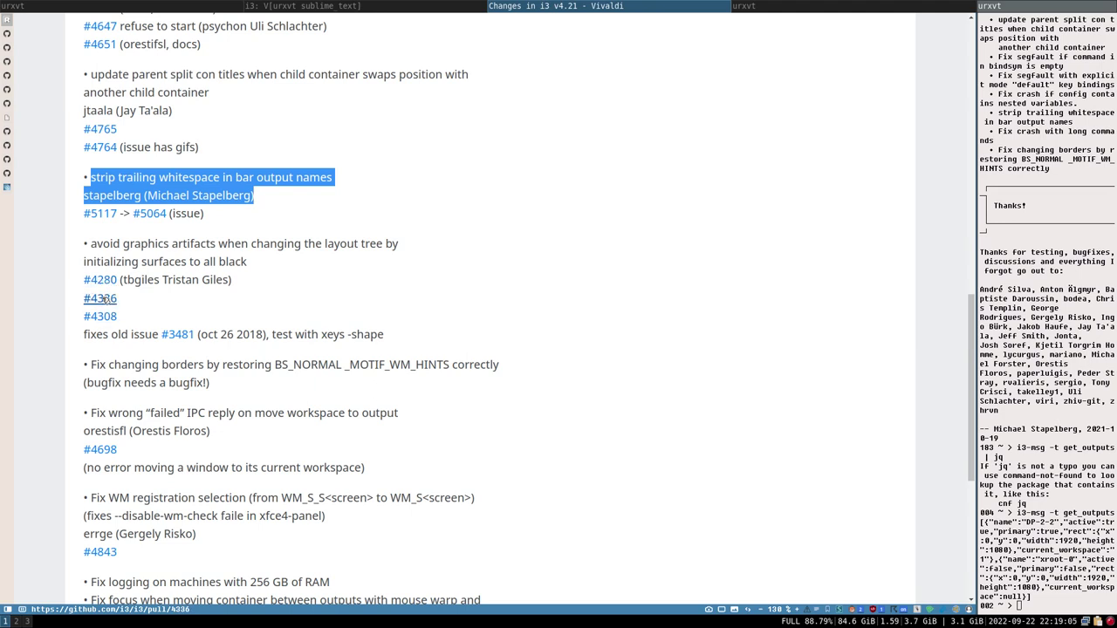
{"action": "key", "text": "shift+Up"}
{"action": "key", "text": "shift+Up"}
{"action": "key", "text": "shift+Down"}
{"action": "key", "text": "shift+Down"}
{"action": "key", "text": "shift+Up"}
{"action": "key", "text": "shift+Up"}
{"action": "key", "text": "shift+Down"}
{"action": "left_click_drag", "start_coordinate": [322, 335], "coordinate": [345, 341]}
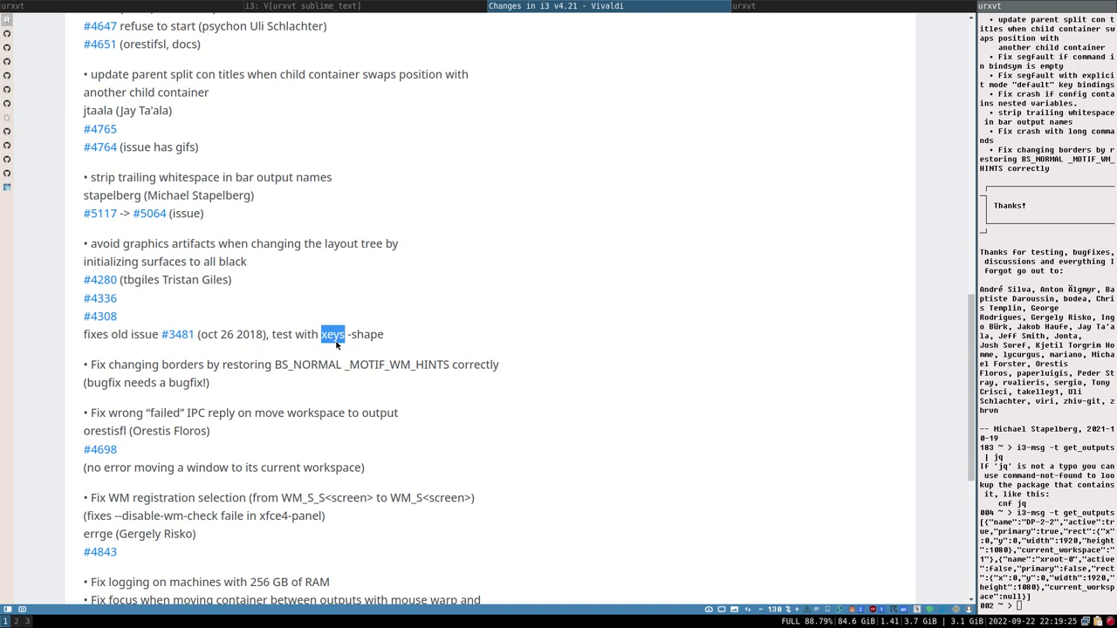
{"action": "left_click_drag", "start_coordinate": [351, 335], "coordinate": [383, 335]}
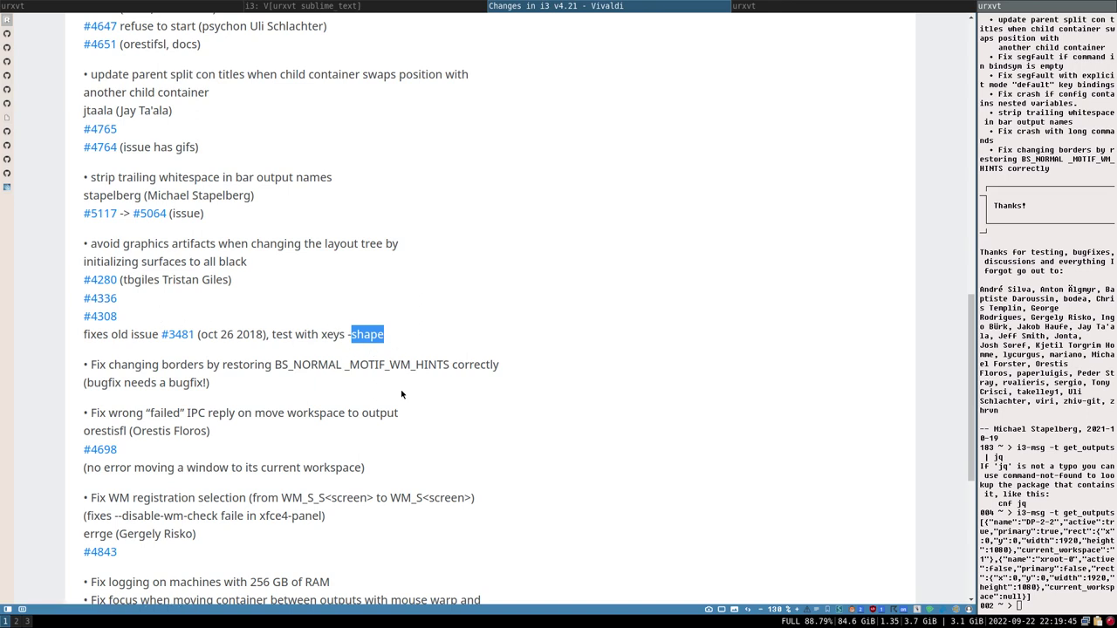
Highlight the year in the date beside old issue #3481 and review the graphics artifacts entry's pull requests
{"action": "scroll", "coordinate": [353, 349], "scroll_direction": "down", "scroll_amount": 3}
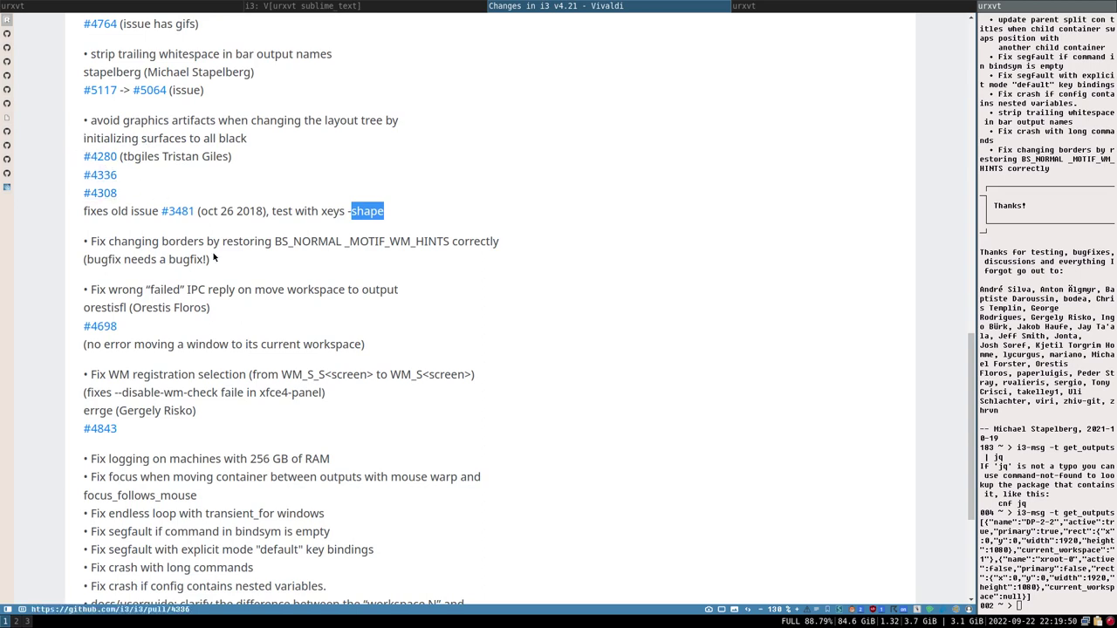
{"action": "left_click", "coordinate": [204, 211]}
{"action": "left_click_drag", "start_coordinate": [205, 212], "coordinate": [233, 213]}
{"action": "left_click", "coordinate": [226, 214]}
{"action": "left_click_drag", "start_coordinate": [222, 211], "coordinate": [264, 214]}
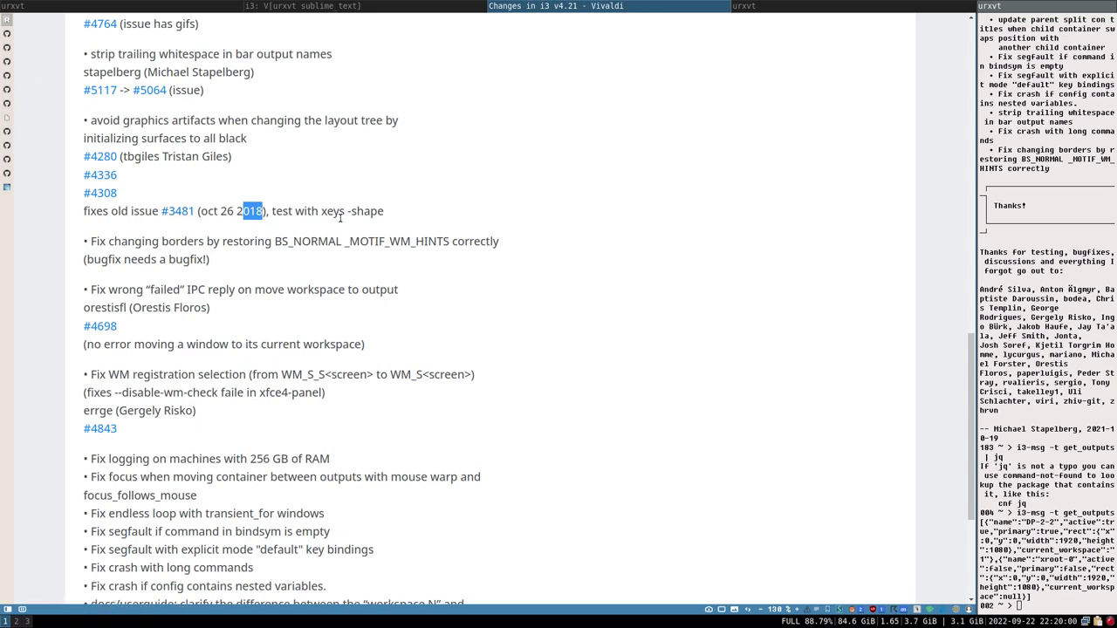
{"action": "scroll", "coordinate": [311, 417], "scroll_direction": "up", "scroll_amount": 3}
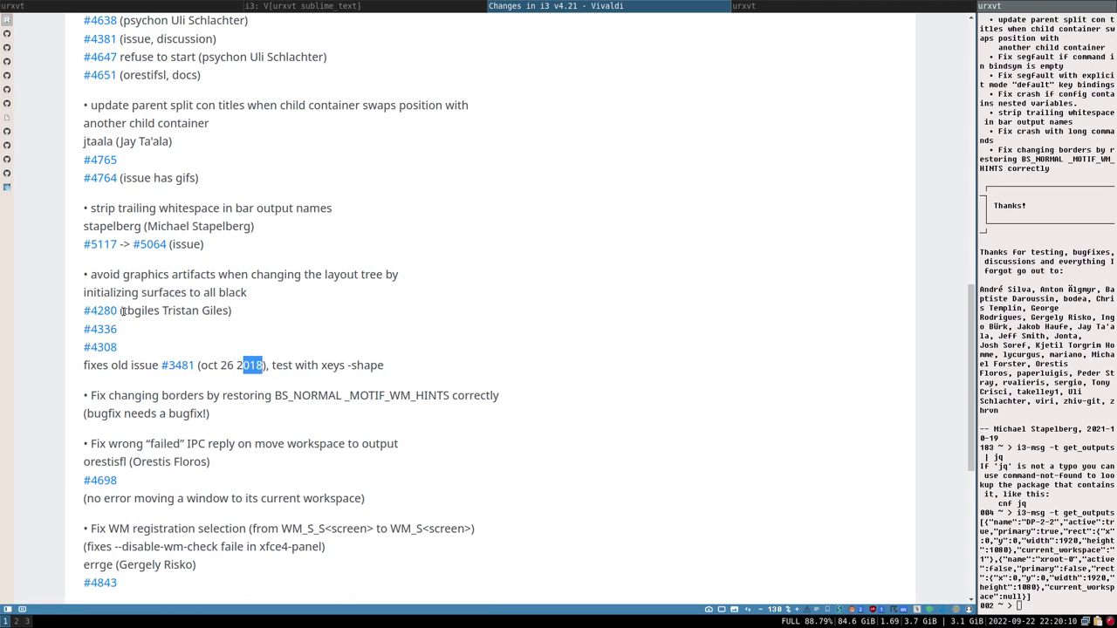
Highlight the contributor's name beside #4280, and the "bugfix needs a bugfix!" remark under the changing borders entry
{"action": "left_click_drag", "start_coordinate": [161, 311], "coordinate": [228, 312]}
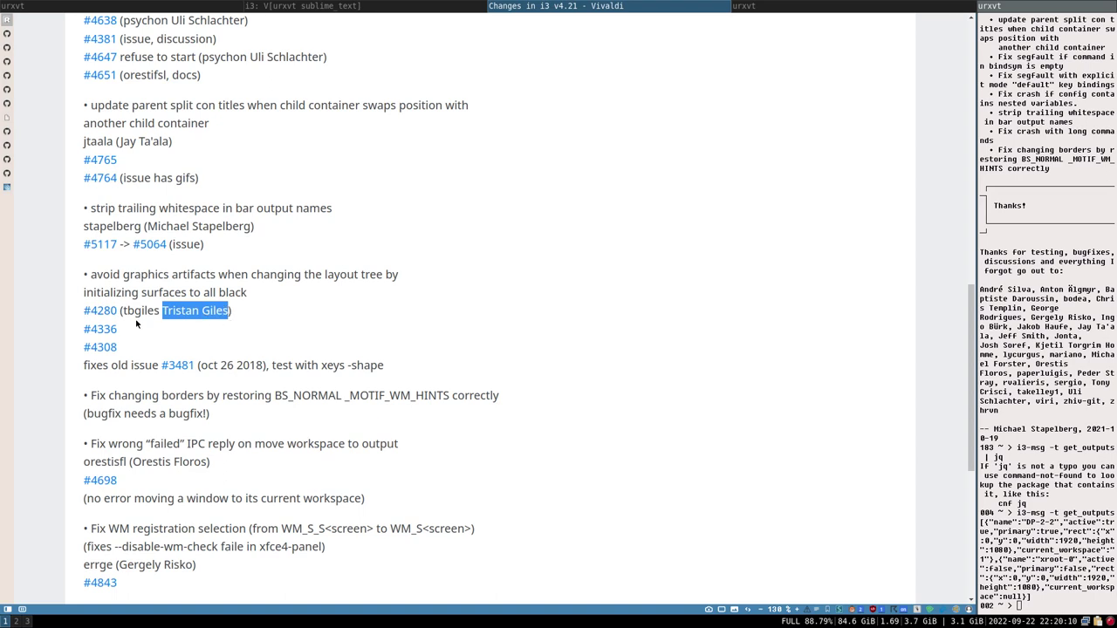
{"action": "scroll", "coordinate": [193, 362], "scroll_direction": "down", "scroll_amount": 3}
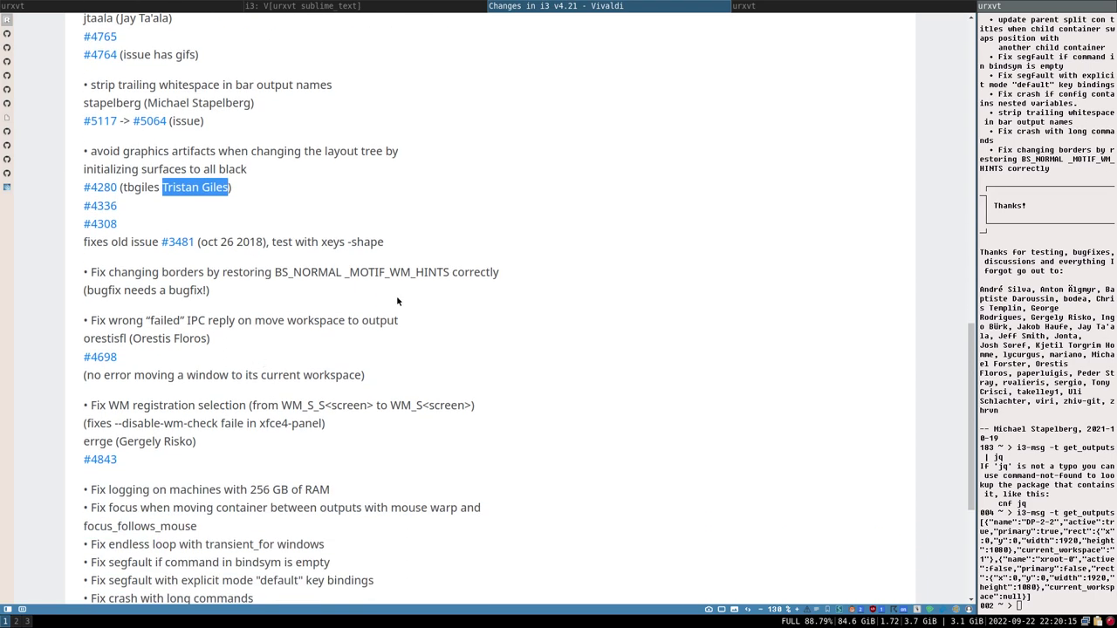
{"action": "left_click_drag", "start_coordinate": [92, 273], "coordinate": [270, 297]}
{"action": "left_click", "coordinate": [89, 292]}
{"action": "left_click_drag", "start_coordinate": [90, 292], "coordinate": [226, 298]}
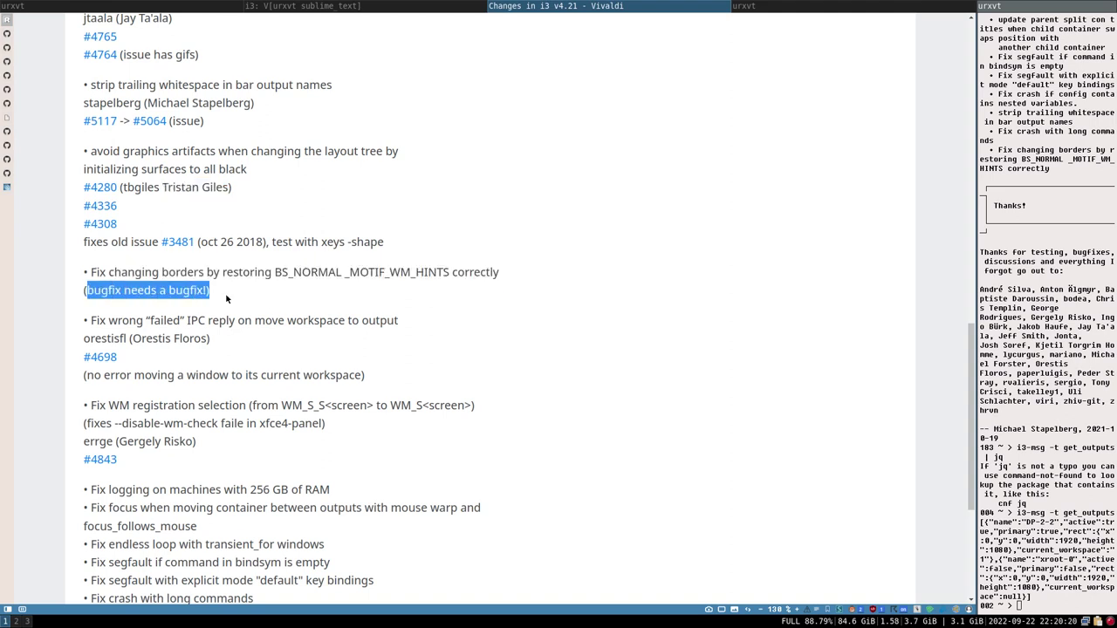
Highlight "BS_NORMAL _MOTIF_WM_HINTS" in the changing borders entry of the changes notes
{"action": "left_click", "coordinate": [366, 272]}
{"action": "left_click_drag", "start_coordinate": [271, 272], "coordinate": [451, 272]}
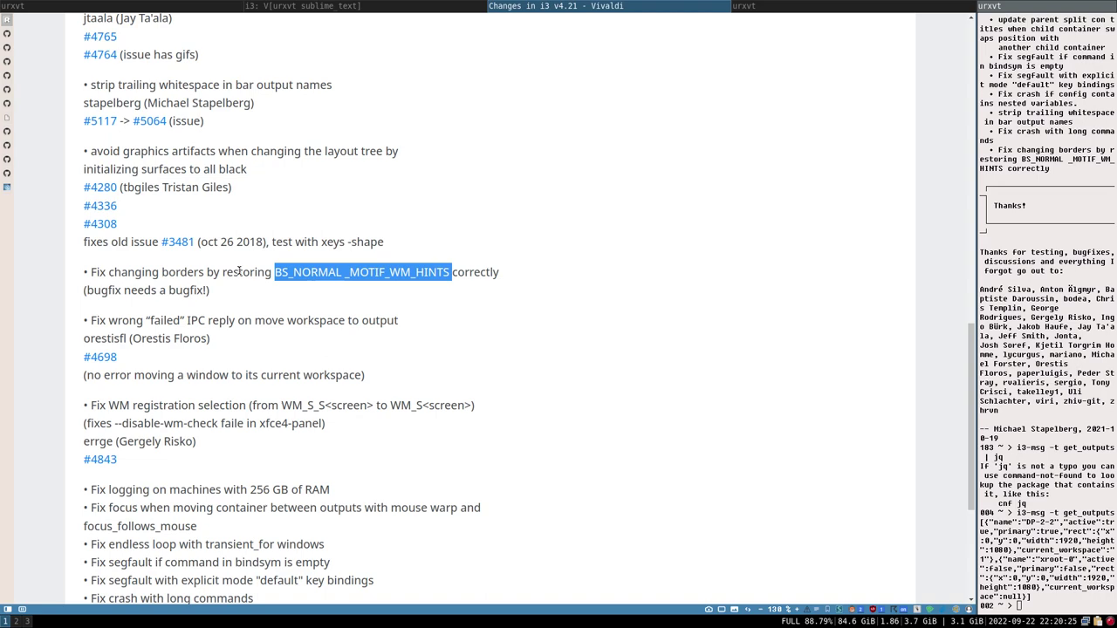
{"action": "scroll", "coordinate": [420, 277], "scroll_direction": "down", "scroll_amount": 2}
{"action": "scroll", "coordinate": [423, 277], "scroll_direction": "up", "scroll_amount": 1}
{"action": "scroll", "coordinate": [384, 267], "scroll_direction": "down", "scroll_amount": 2}
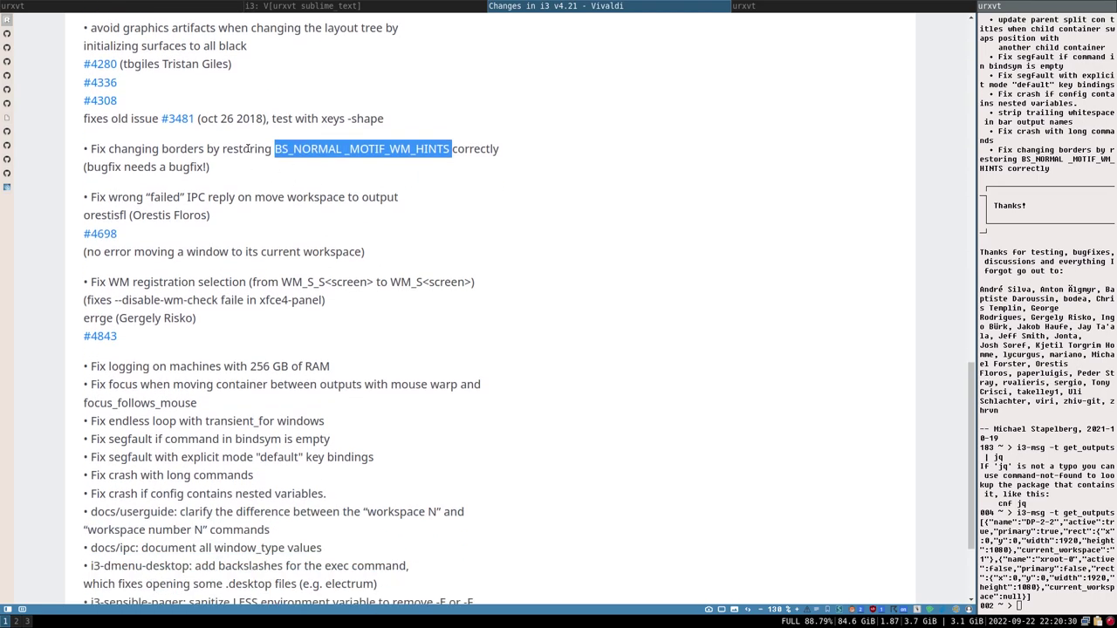
Return to issue #5064 and open the i3 repository's list of pull requests
{"action": "key", "text": "alt+Left"}
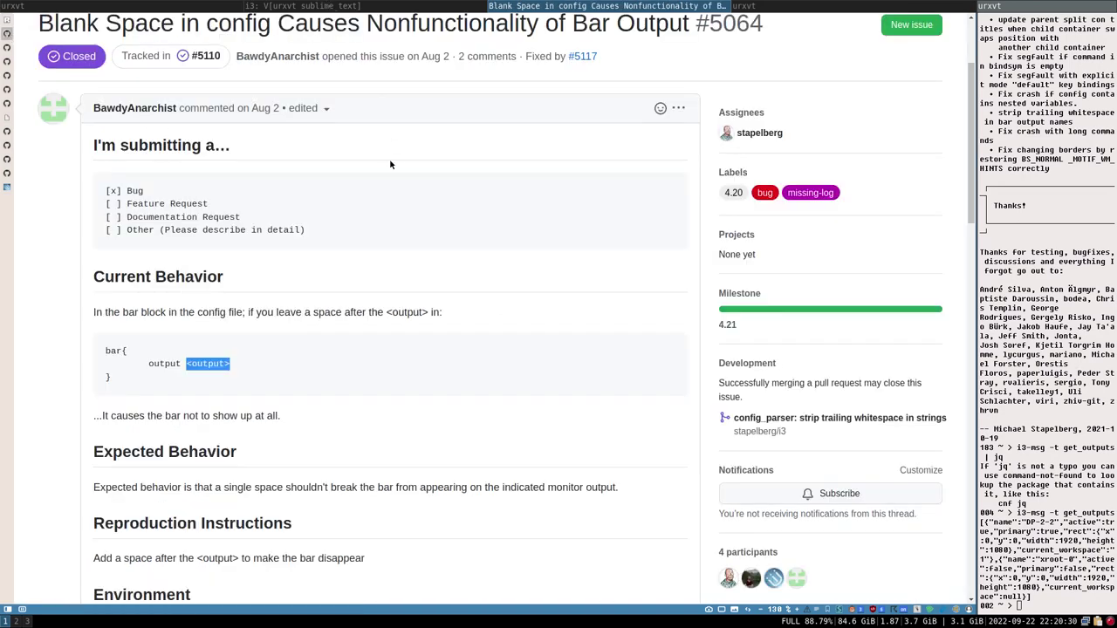
{"action": "scroll", "coordinate": [392, 142], "scroll_direction": "up", "scroll_amount": 3}
{"action": "left_click", "coordinate": [258, 125]}
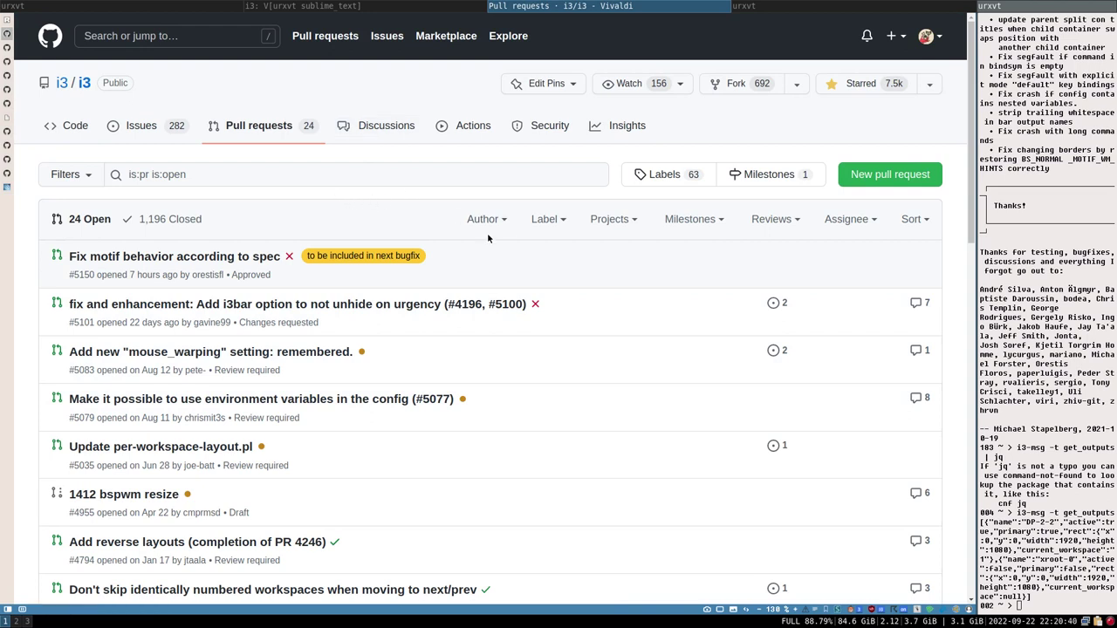
Change the pull request search query to "is:pr is:closed is:merged"
{"action": "left_click", "coordinate": [258, 174]}
{"action": "double_click", "coordinate": [180, 175]}
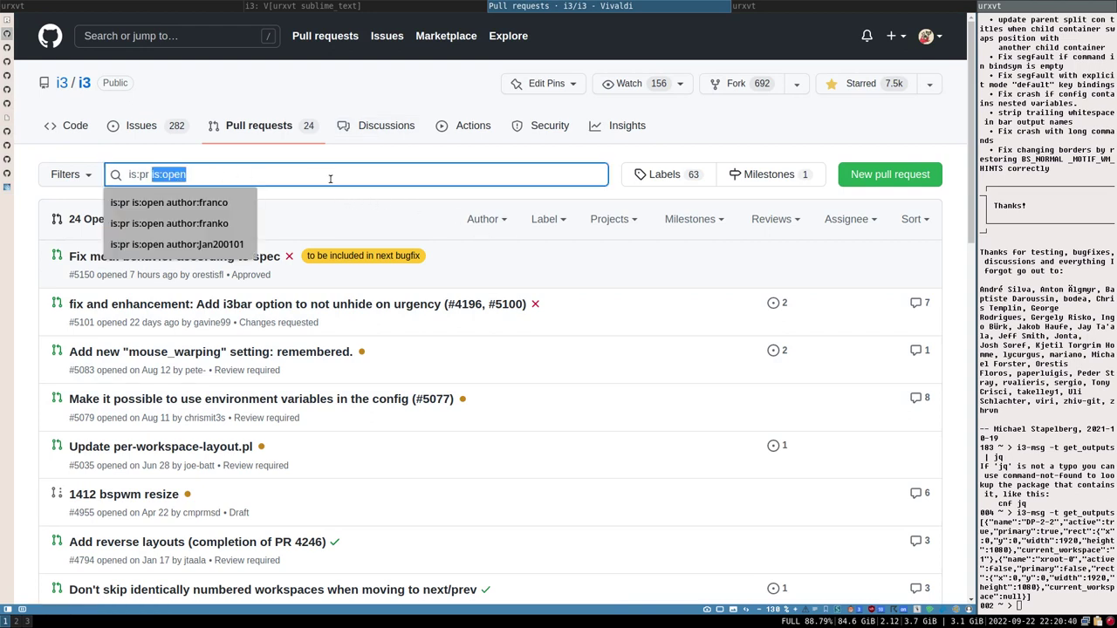
{"action": "left_click", "coordinate": [198, 174]}
{"action": "type", "text": "ck"}
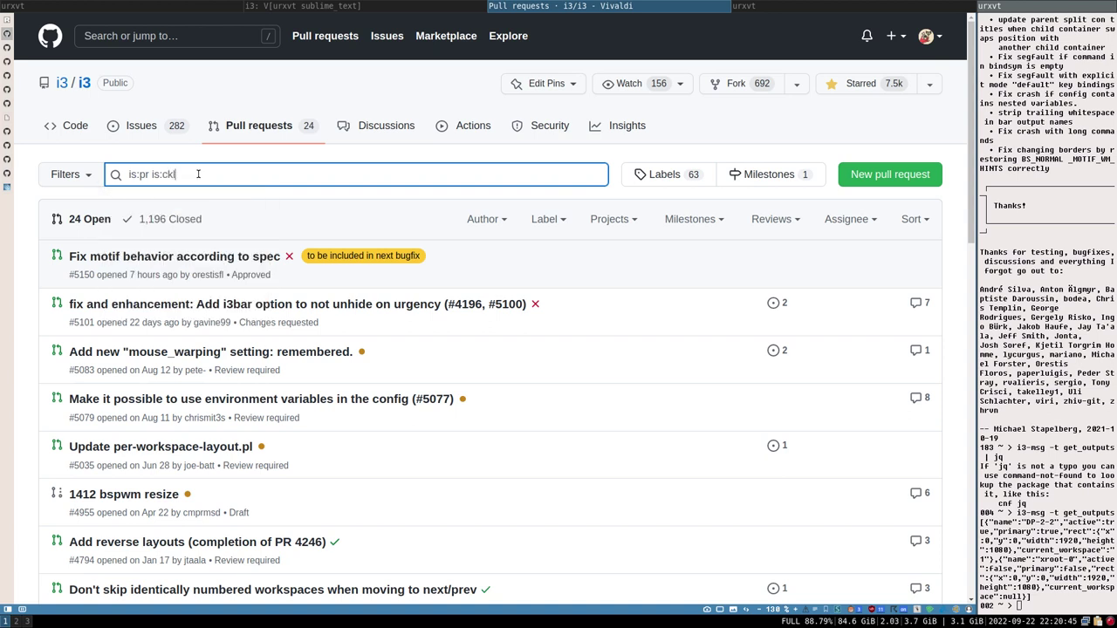
{"action": "key", "text": "BackSpace"}
{"action": "type", "text": "l"}
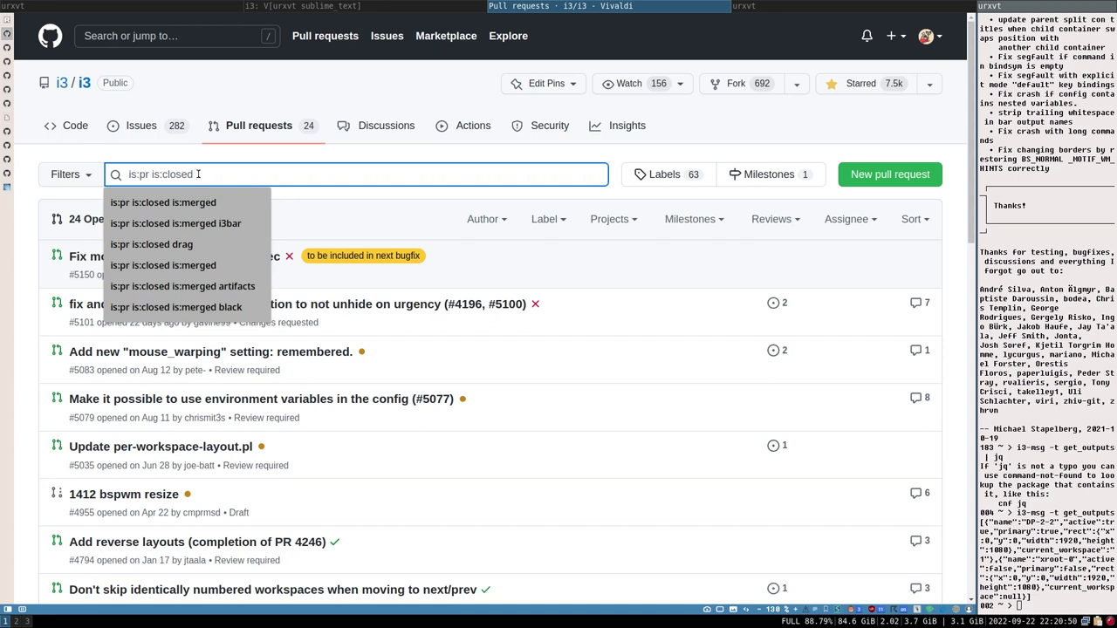
{"action": "key", "text": "Down"}
{"action": "key", "text": "Return"}
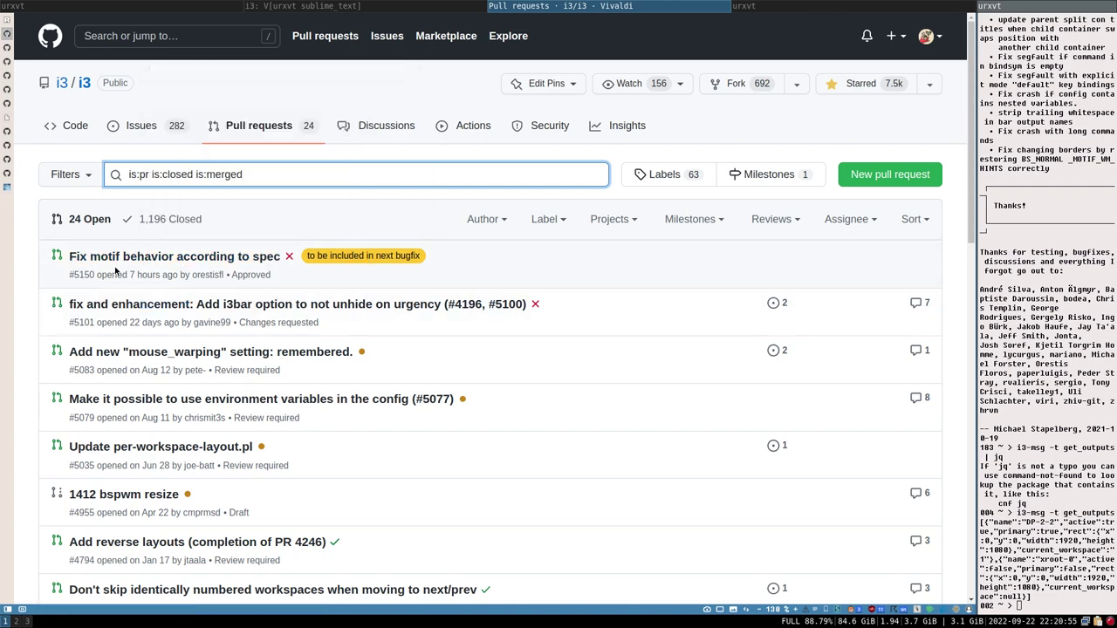
Look over the listed pull requests and run the "is:pr is:closed is:merged" search
{"action": "scroll", "coordinate": [164, 339], "scroll_direction": "down", "scroll_amount": 2}
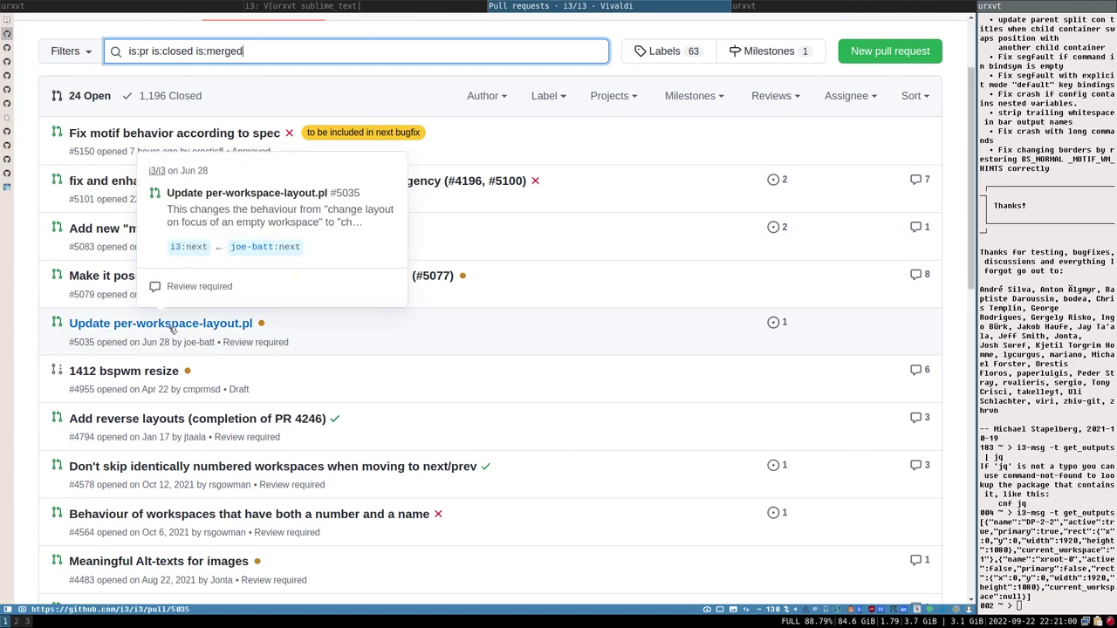
{"action": "scroll", "coordinate": [163, 339], "scroll_direction": "down", "scroll_amount": 1}
{"action": "mouse_move", "coordinate": [234, 362]}
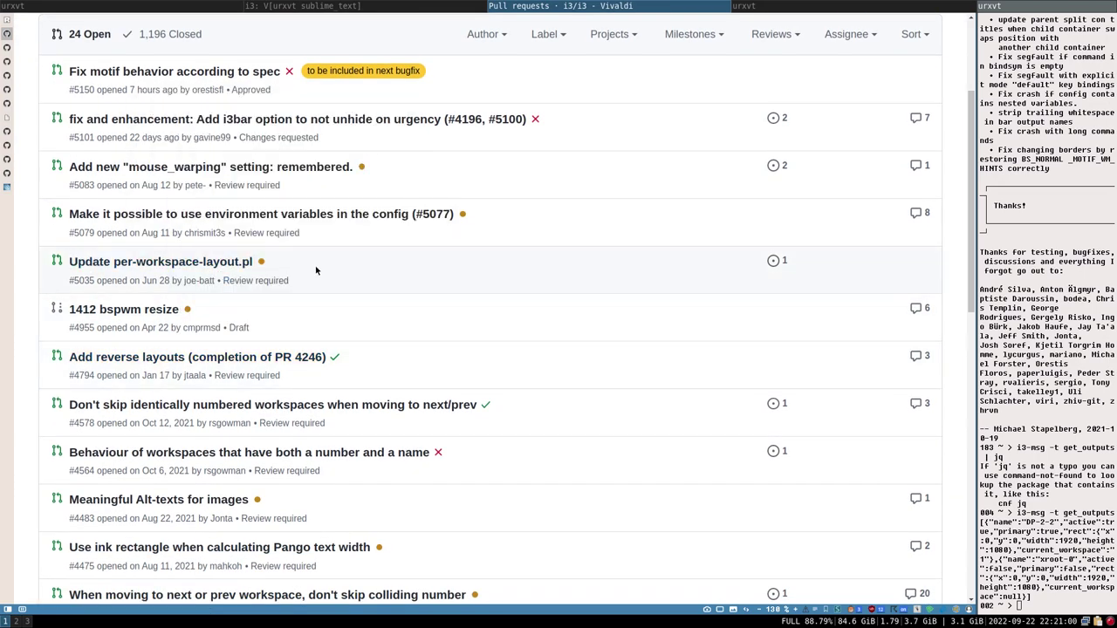
{"action": "scroll", "coordinate": [356, 279], "scroll_direction": "down", "scroll_amount": 1}
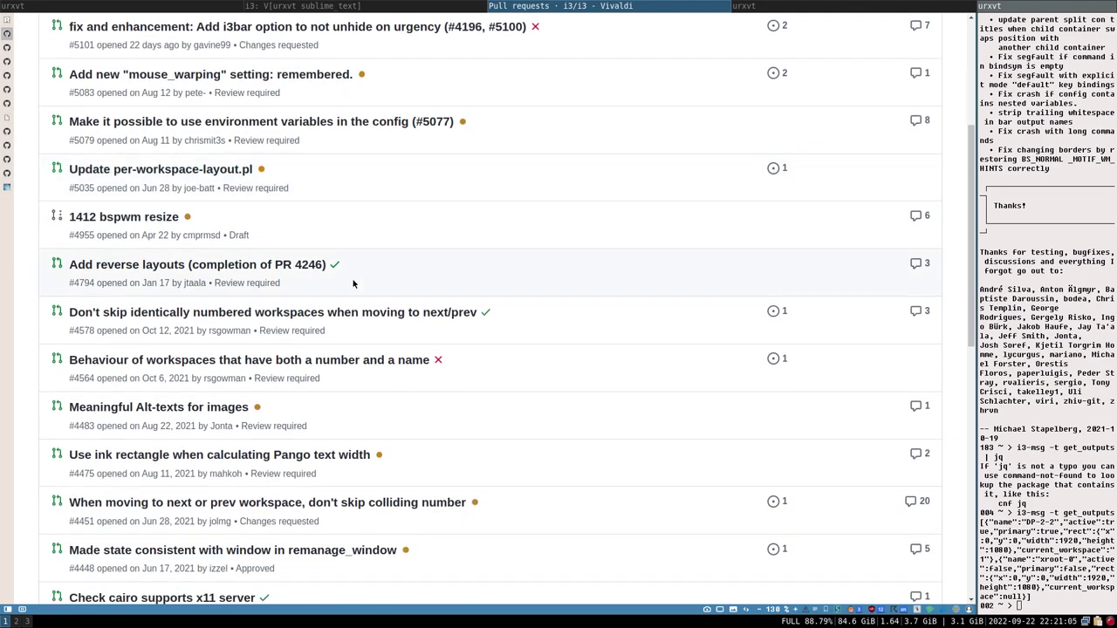
{"action": "scroll", "coordinate": [353, 284], "scroll_direction": "up", "scroll_amount": 3}
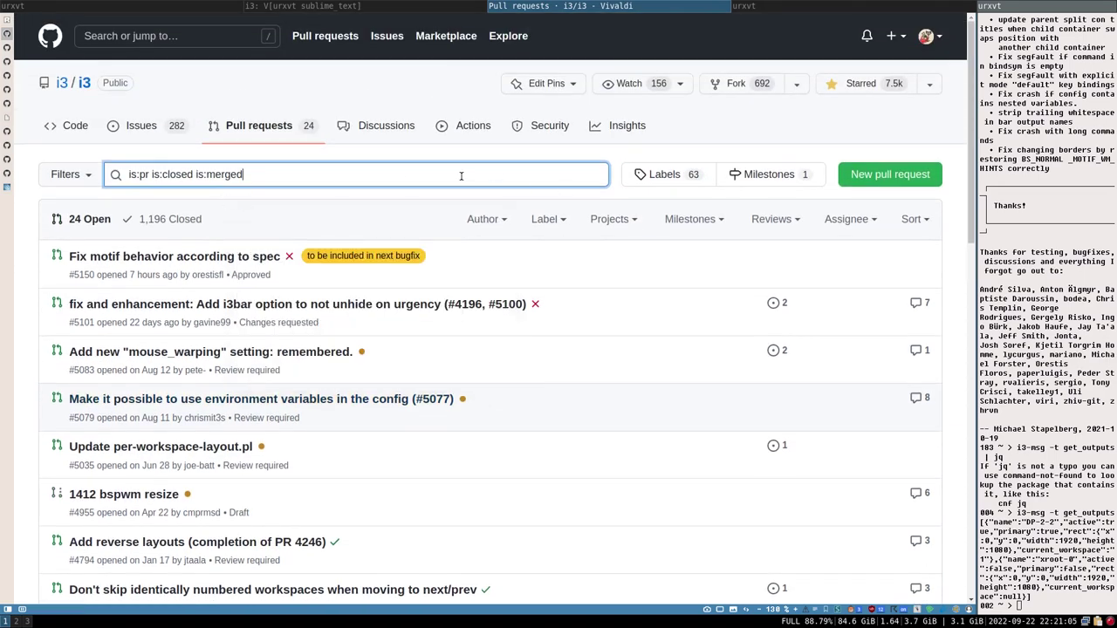
{"action": "left_click", "coordinate": [294, 181]}
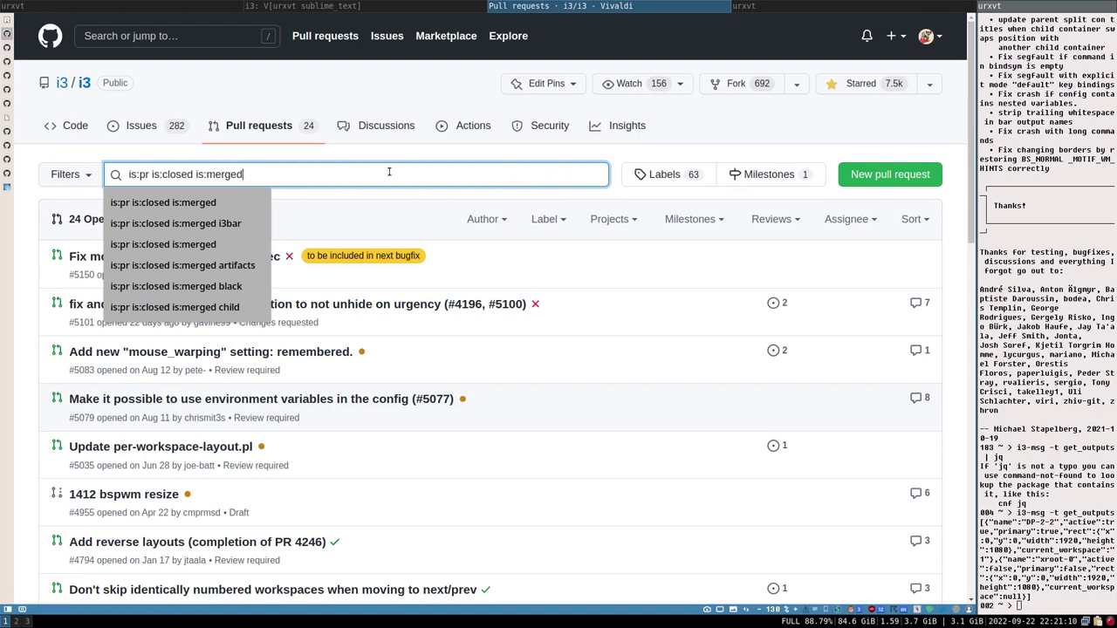
{"action": "key", "text": "Return"}
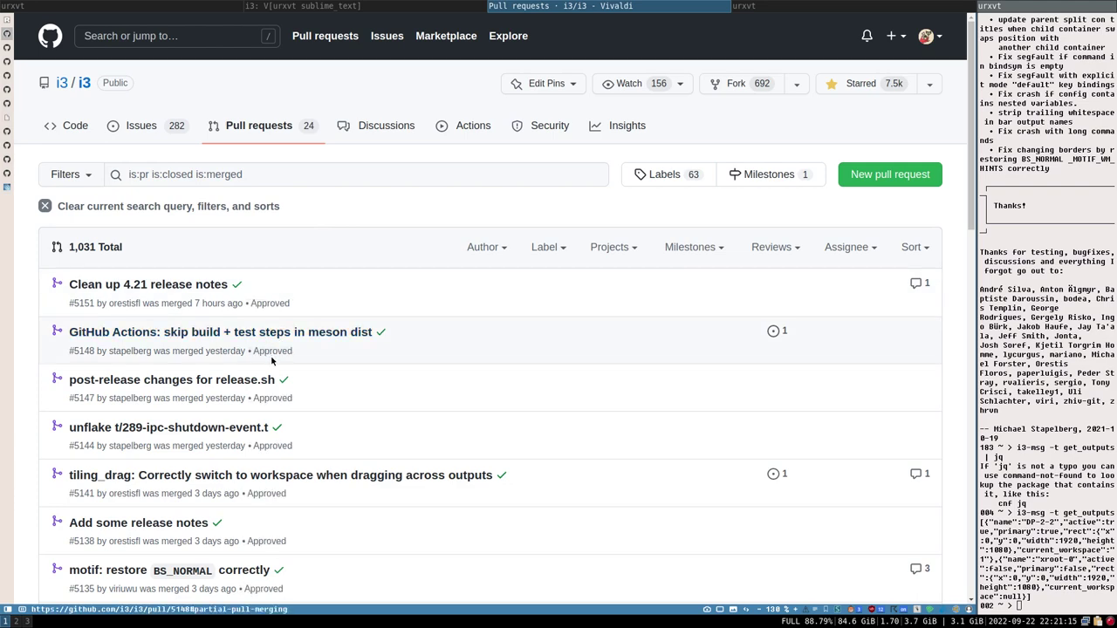
Find the merged pull request "motif: restore BS_NORMAL correctly" (#5135) and open it in its own tab
{"action": "scroll", "coordinate": [270, 355], "scroll_direction": "down", "scroll_amount": 2}
{"action": "mouse_move", "coordinate": [212, 199]}
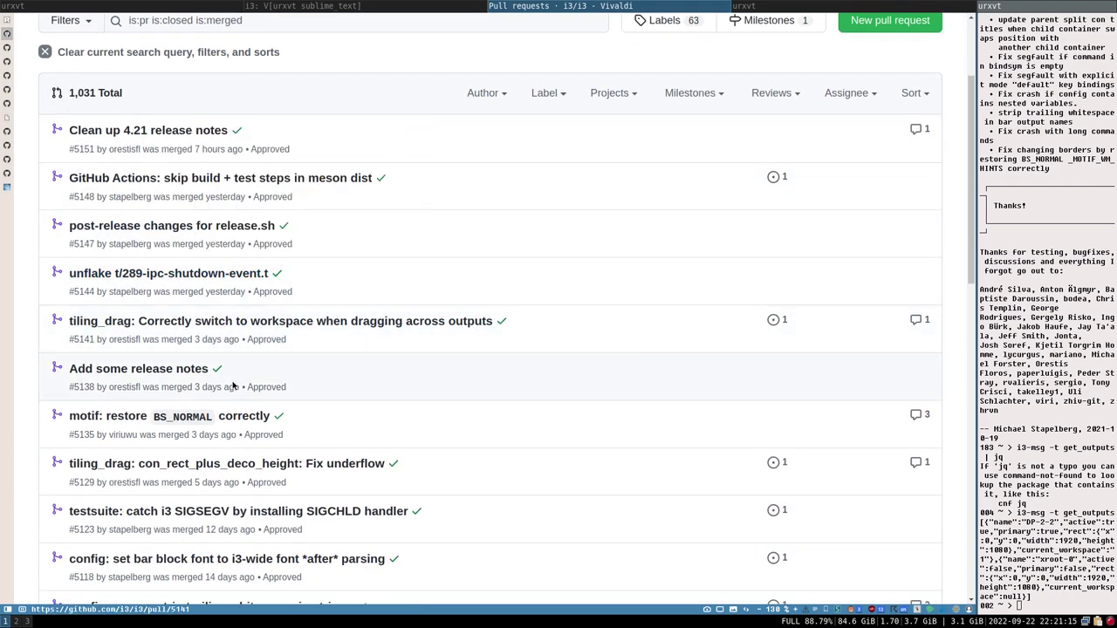
{"action": "scroll", "coordinate": [288, 401], "scroll_direction": "down", "scroll_amount": 1}
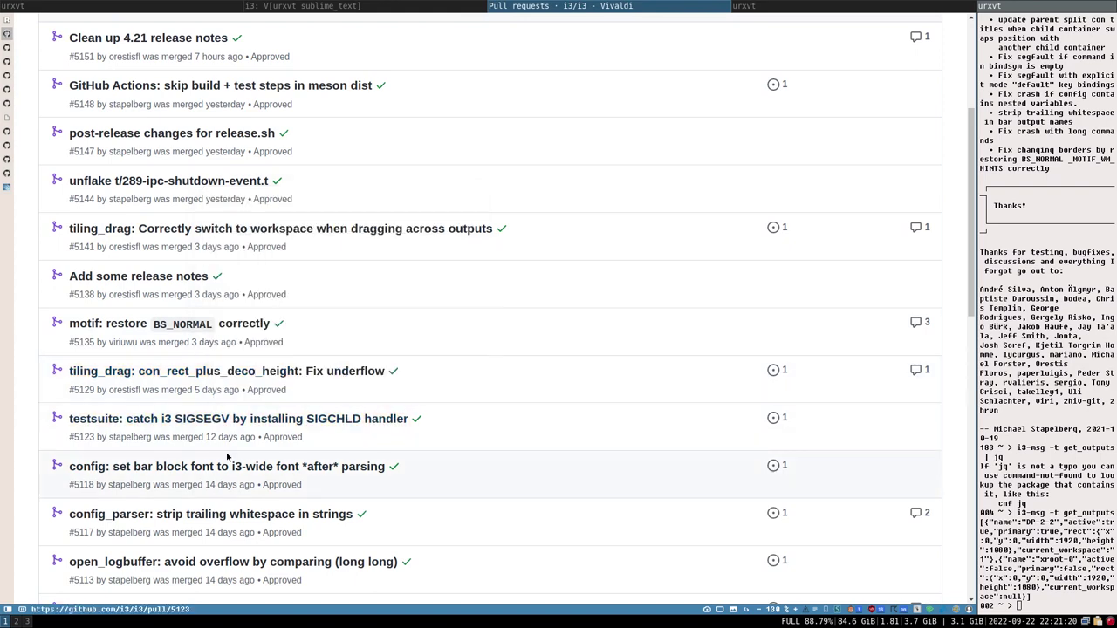
{"action": "scroll", "coordinate": [322, 409], "scroll_direction": "down", "scroll_amount": 1}
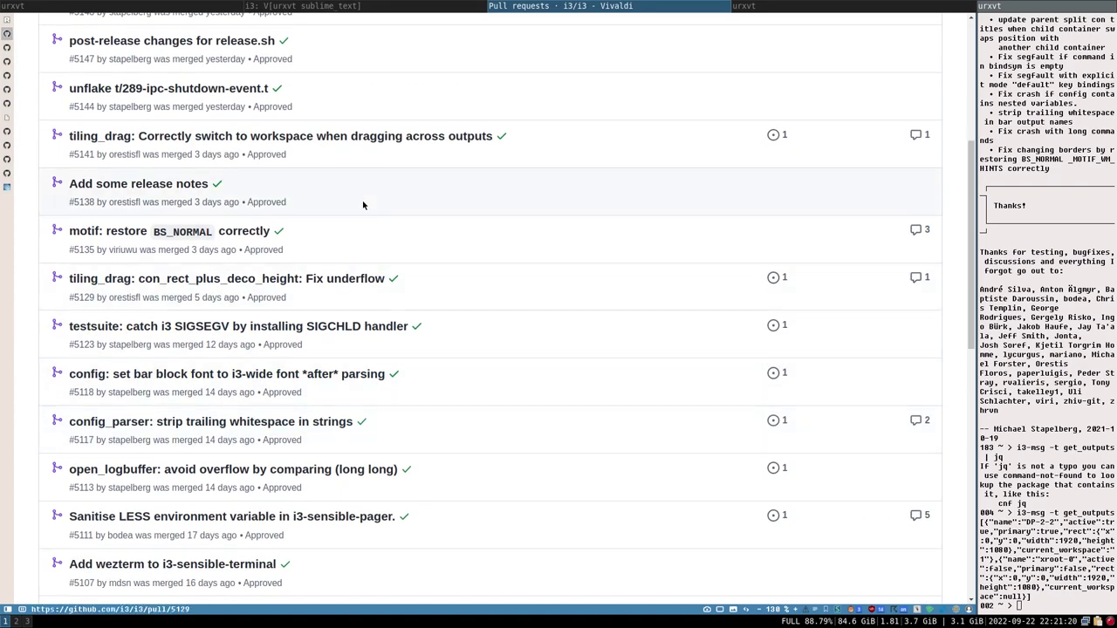
{"action": "scroll", "coordinate": [362, 201], "scroll_direction": "down", "scroll_amount": 1}
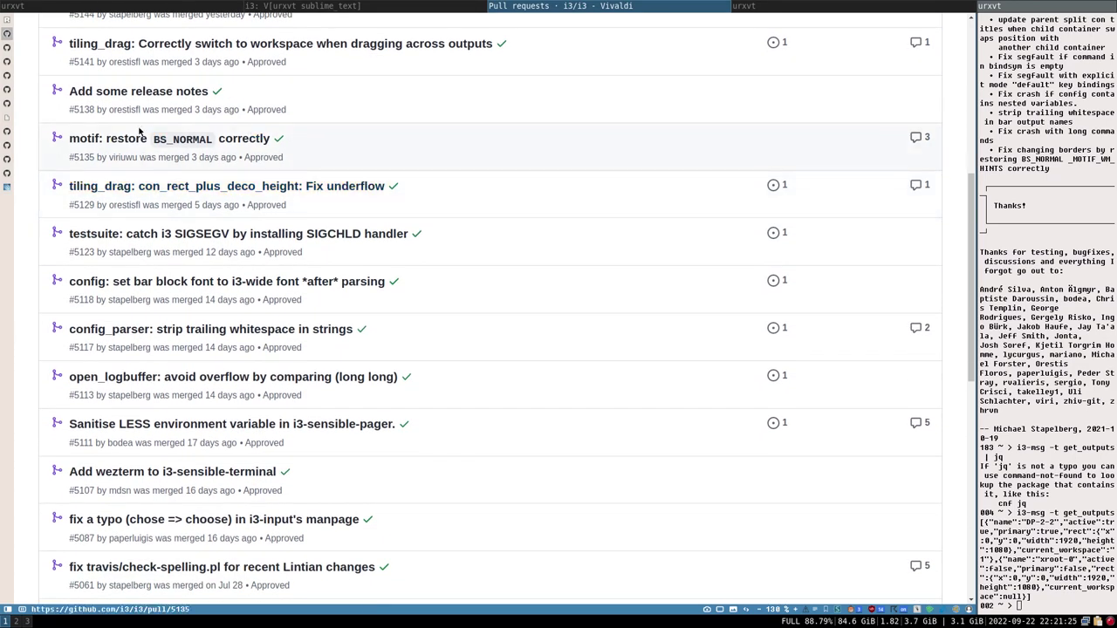
{"action": "mouse_move", "coordinate": [154, 144]}
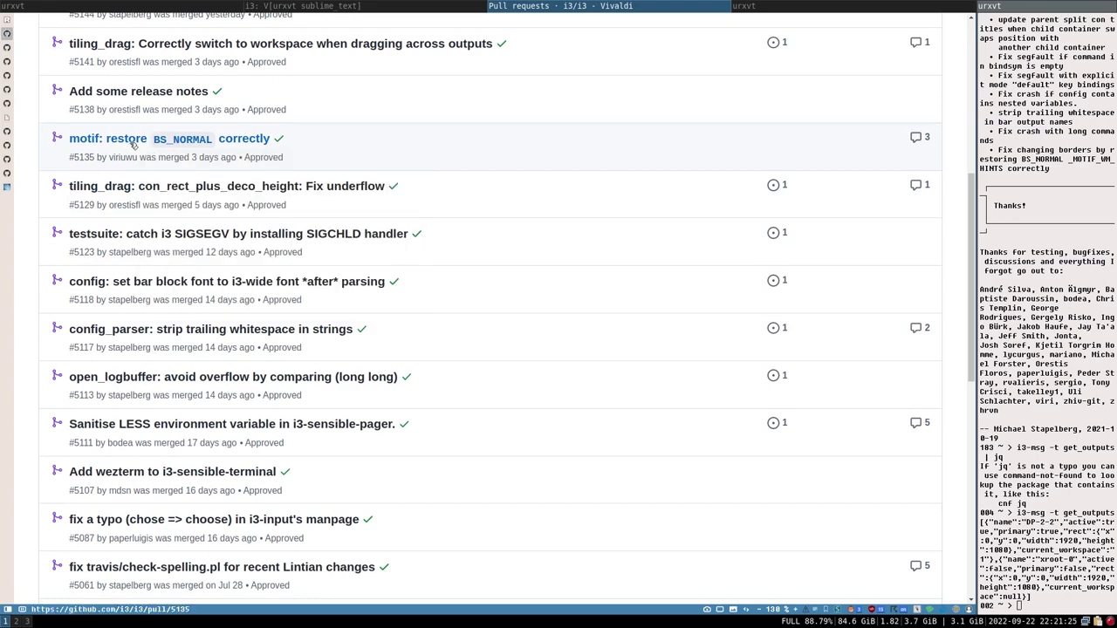
{"action": "left_click", "coordinate": [7, 51]}
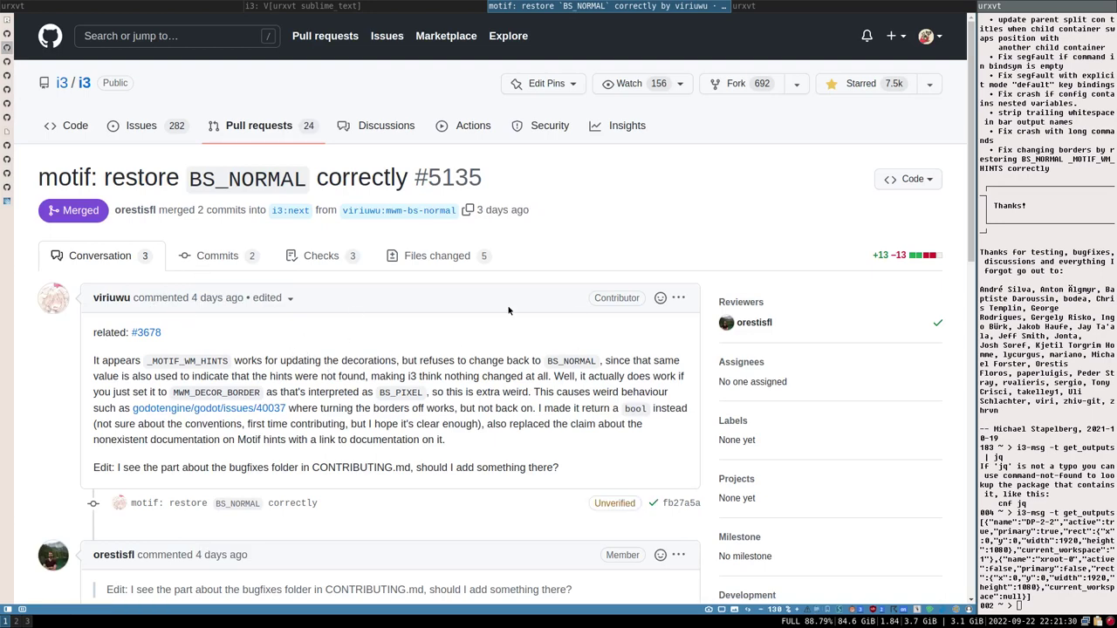
Skim the conversation of pull request #5135 and open its changed files
{"action": "scroll", "coordinate": [489, 349], "scroll_direction": "down", "scroll_amount": 2}
{"action": "scroll", "coordinate": [490, 349], "scroll_direction": "down", "scroll_amount": 7}
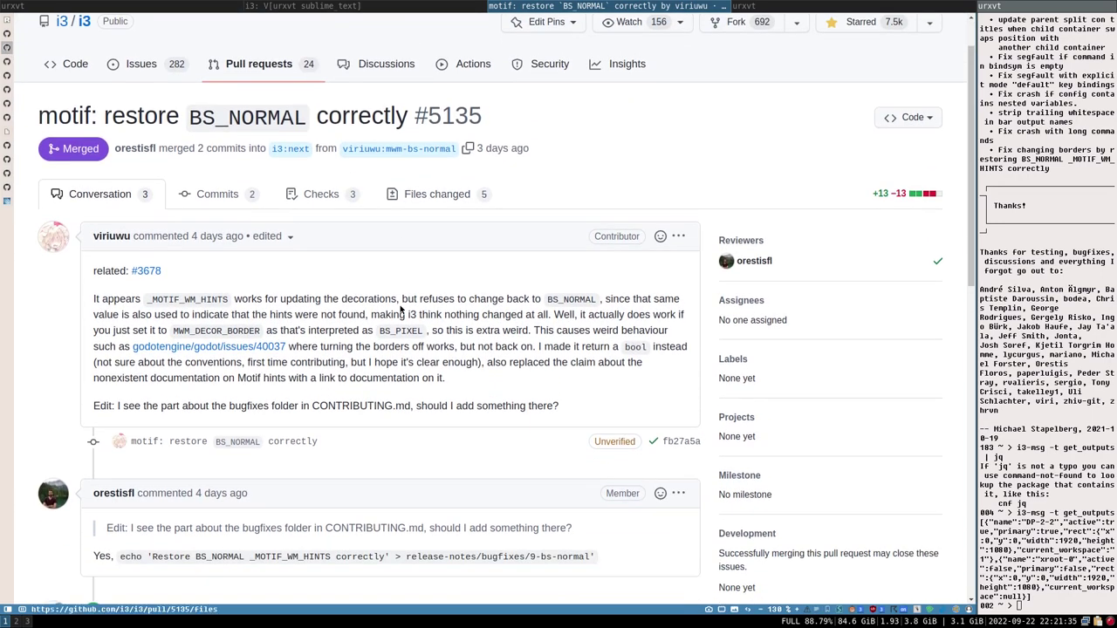
{"action": "scroll", "coordinate": [442, 358], "scroll_direction": "up", "scroll_amount": 9}
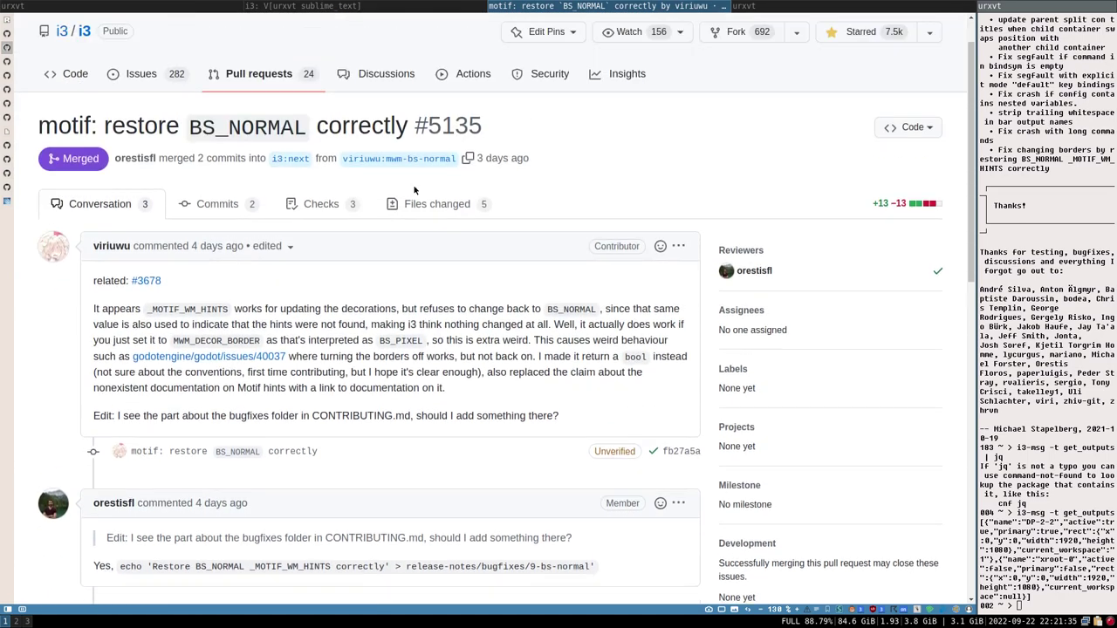
{"action": "left_click", "coordinate": [451, 231]}
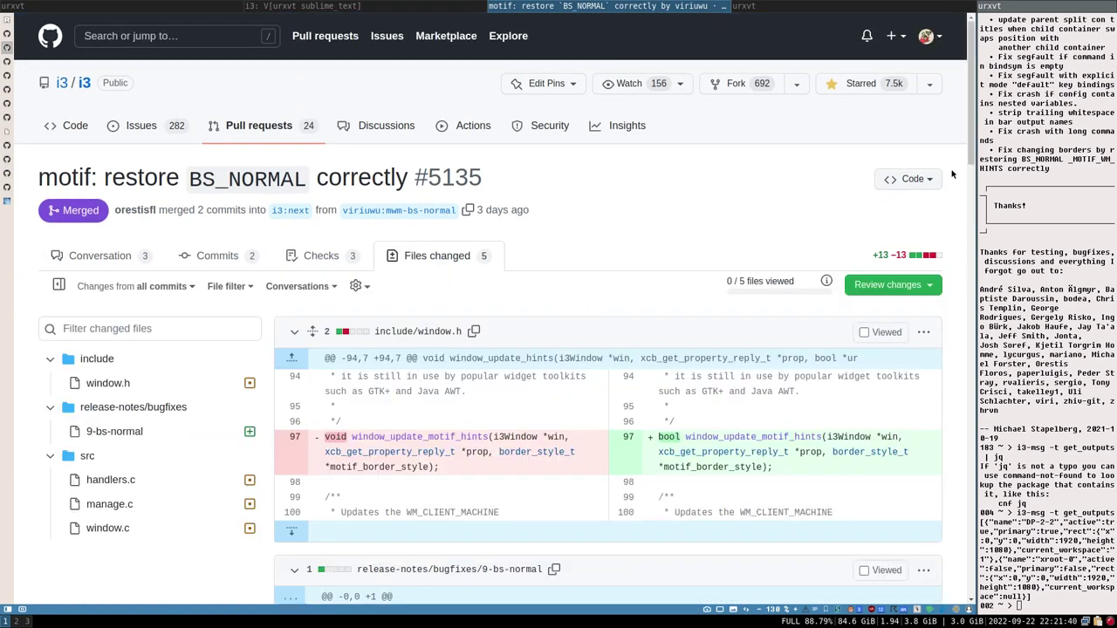
Go to the src/window.c diff and highlight the removed comment about mirroring Gnome's Metacity and the missing official documentation
{"action": "left_click_drag", "start_coordinate": [970, 137], "coordinate": [942, 466]}
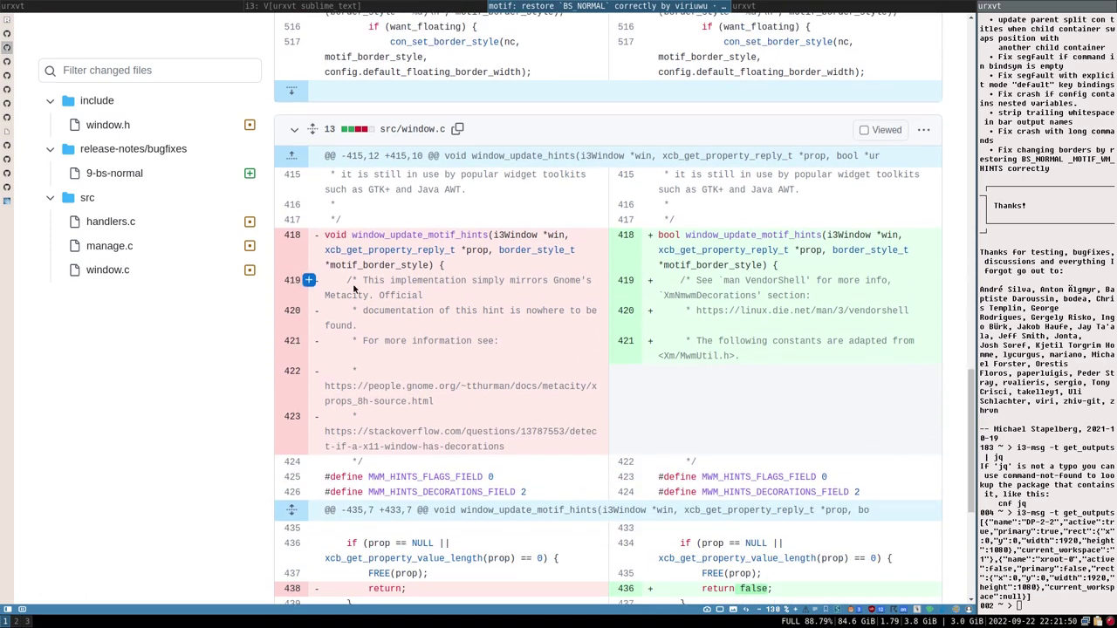
{"action": "left_click_drag", "start_coordinate": [363, 279], "coordinate": [528, 280]}
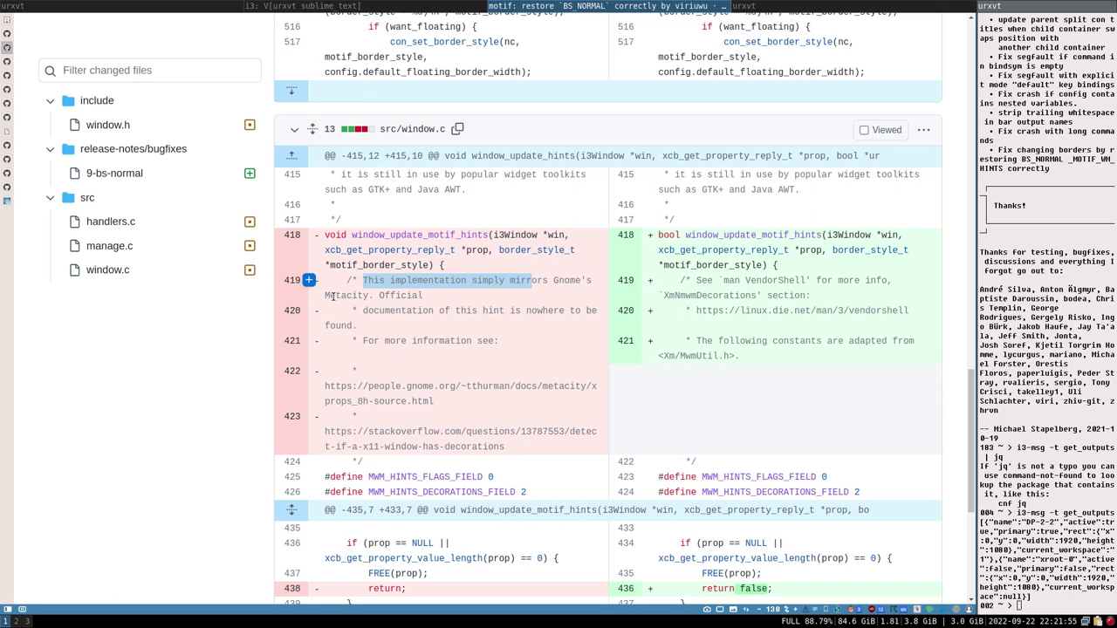
{"action": "left_click_drag", "start_coordinate": [378, 296], "coordinate": [524, 340]}
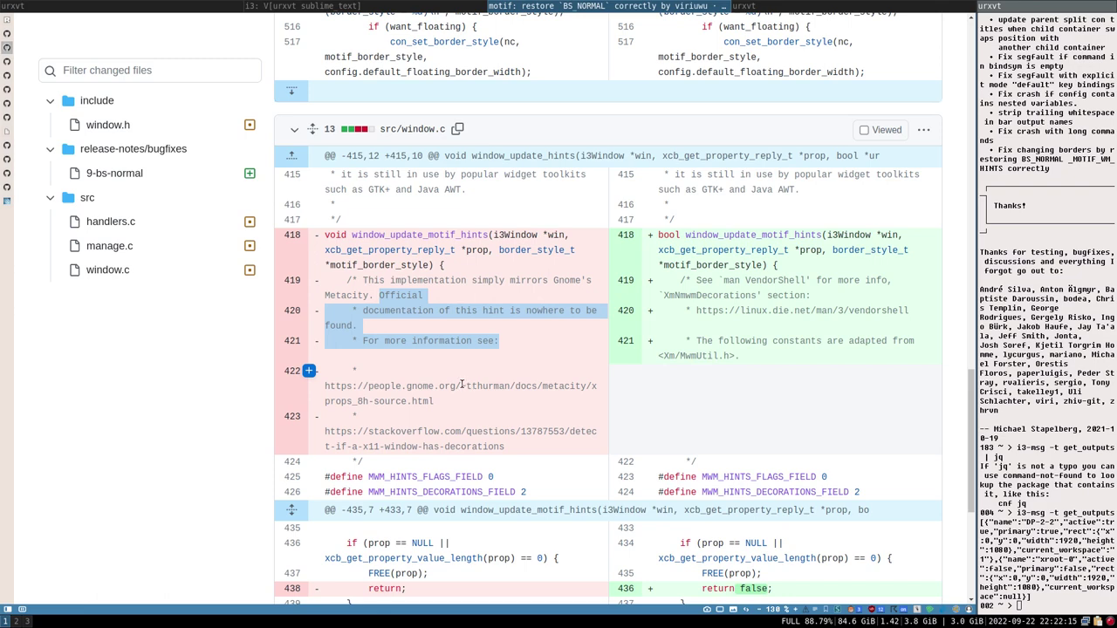
{"action": "scroll", "coordinate": [471, 384], "scroll_direction": "up", "scroll_amount": 1}
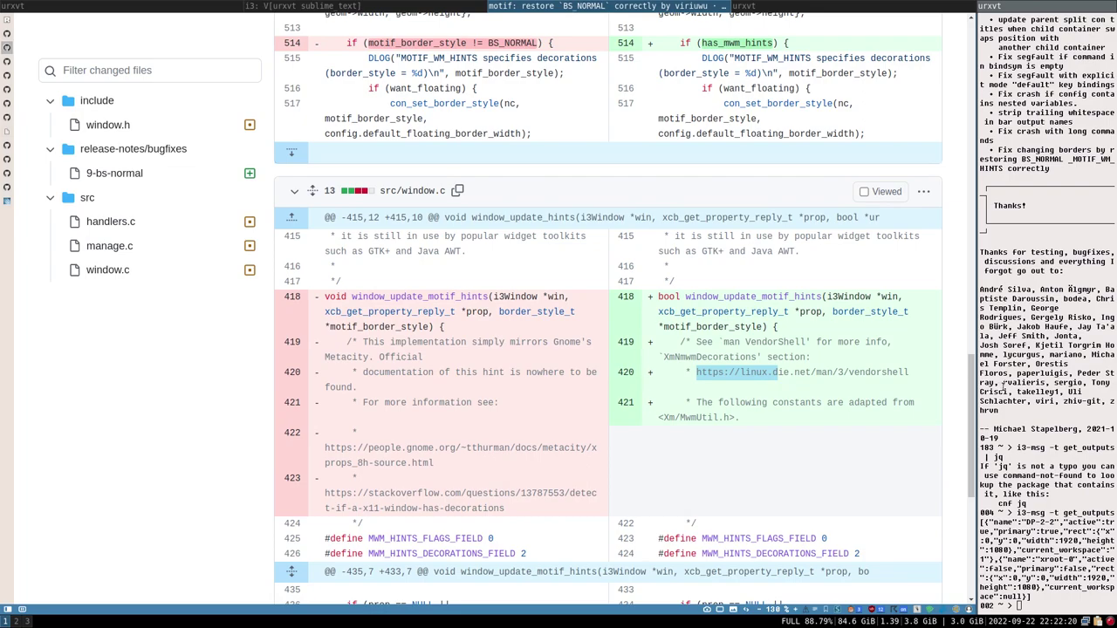
{"action": "left_click_drag", "start_coordinate": [972, 358], "coordinate": [1035, 438]}
{"action": "scroll", "coordinate": [731, 304], "scroll_direction": "up", "scroll_amount": 2}
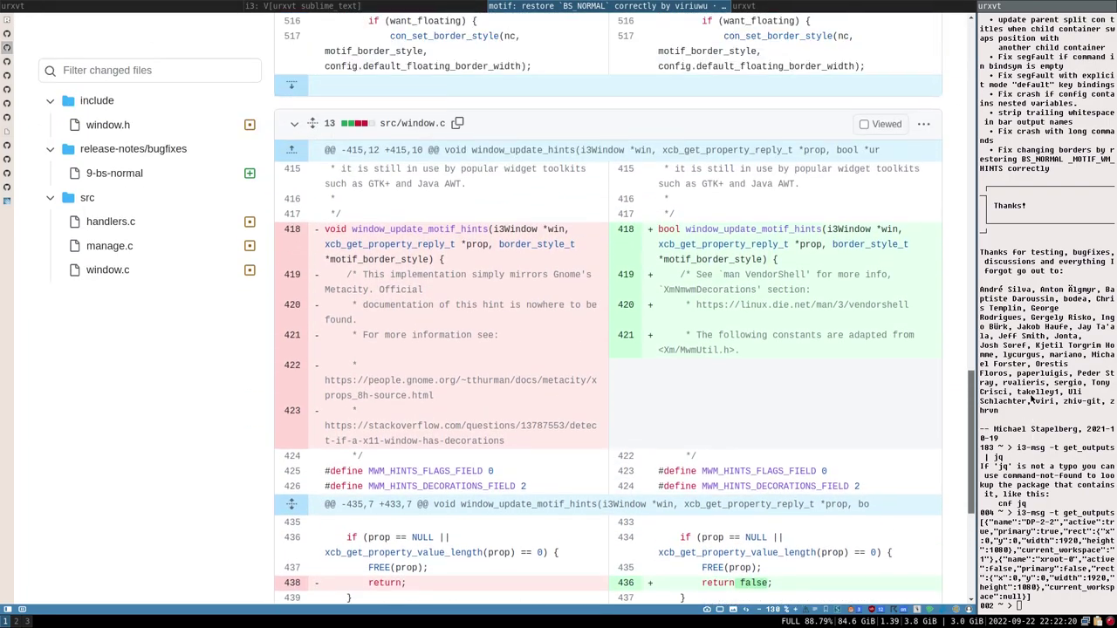
{"action": "left_click_drag", "start_coordinate": [696, 304], "coordinate": [910, 304]}
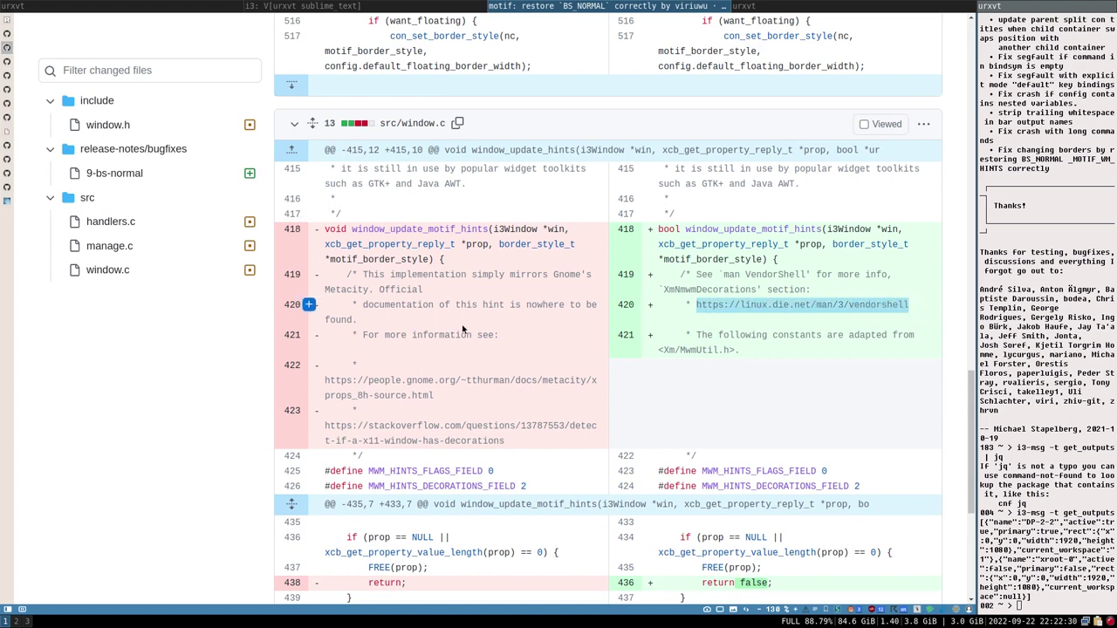
Review the window.c diff and the changed border style condition at line 514 in manage_window
{"action": "left_click", "coordinate": [107, 270]}
{"action": "scroll", "coordinate": [474, 371], "scroll_direction": "up", "scroll_amount": 3}
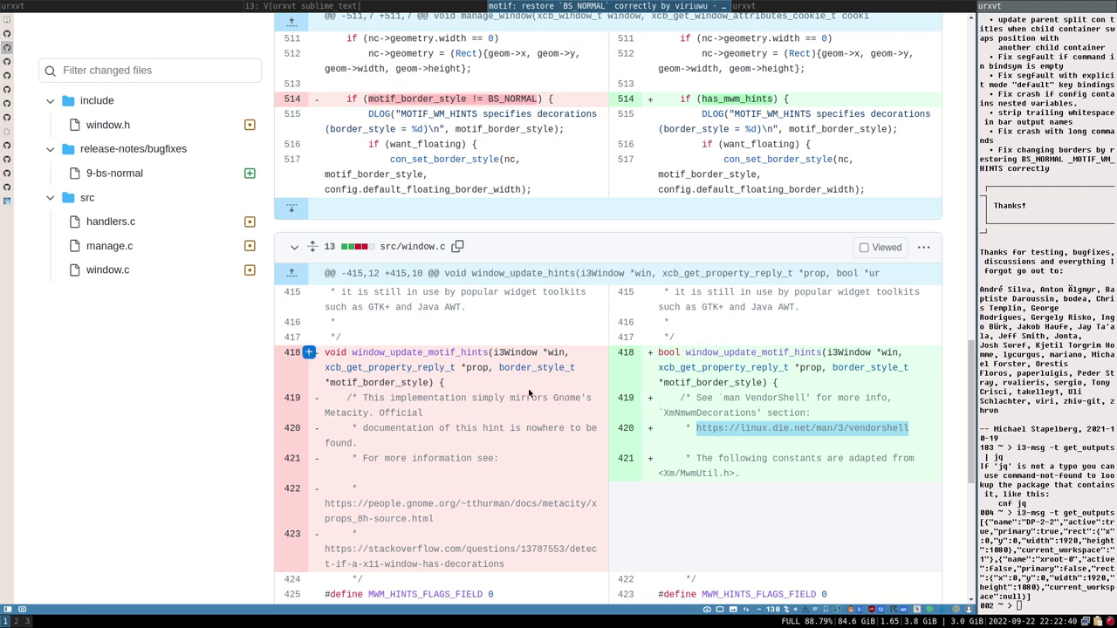
{"action": "scroll", "coordinate": [529, 388], "scroll_direction": "up", "scroll_amount": 2}
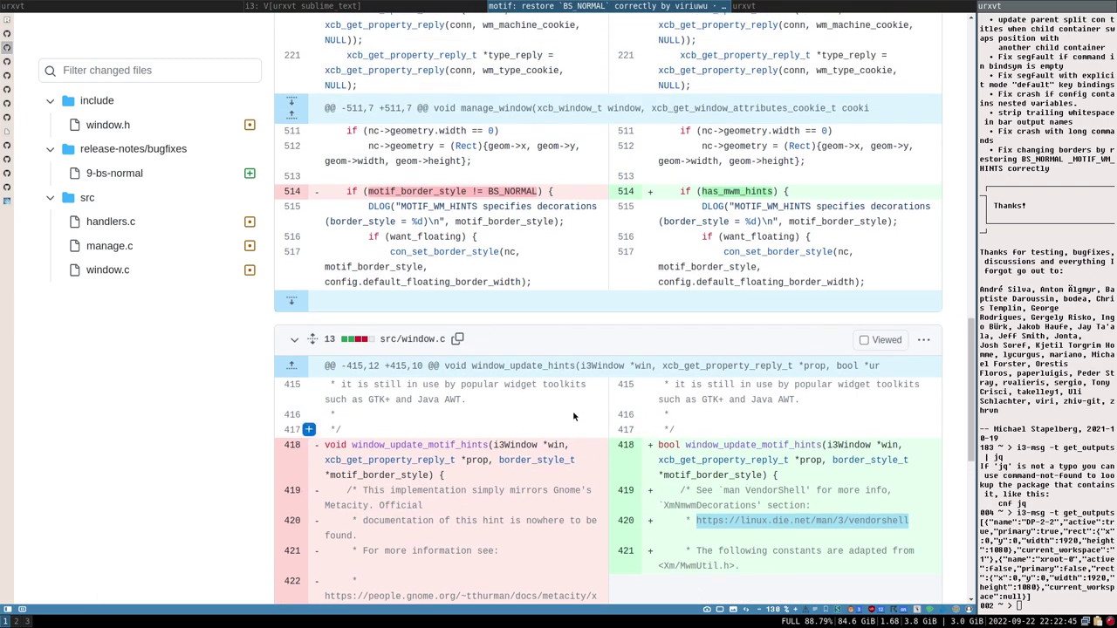
{"action": "scroll", "coordinate": [745, 394], "scroll_direction": "up", "scroll_amount": 3}
{"action": "scroll", "coordinate": [724, 488], "scroll_direction": "down", "scroll_amount": 1}
{"action": "scroll", "coordinate": [736, 495], "scroll_direction": "down", "scroll_amount": 2}
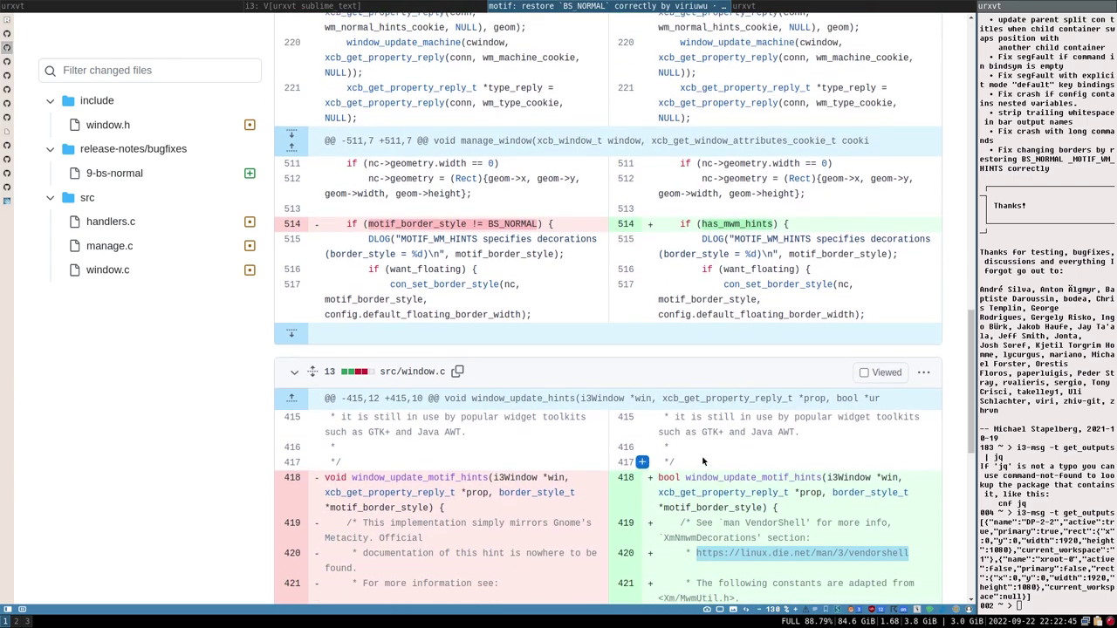
Review the window_update_motif_hints change in the src/window.c diff and highlight the added vendorshell documentation link again
{"action": "scroll", "coordinate": [736, 489], "scroll_direction": "up", "scroll_amount": 3}
{"action": "scroll", "coordinate": [738, 476], "scroll_direction": "down", "scroll_amount": 4}
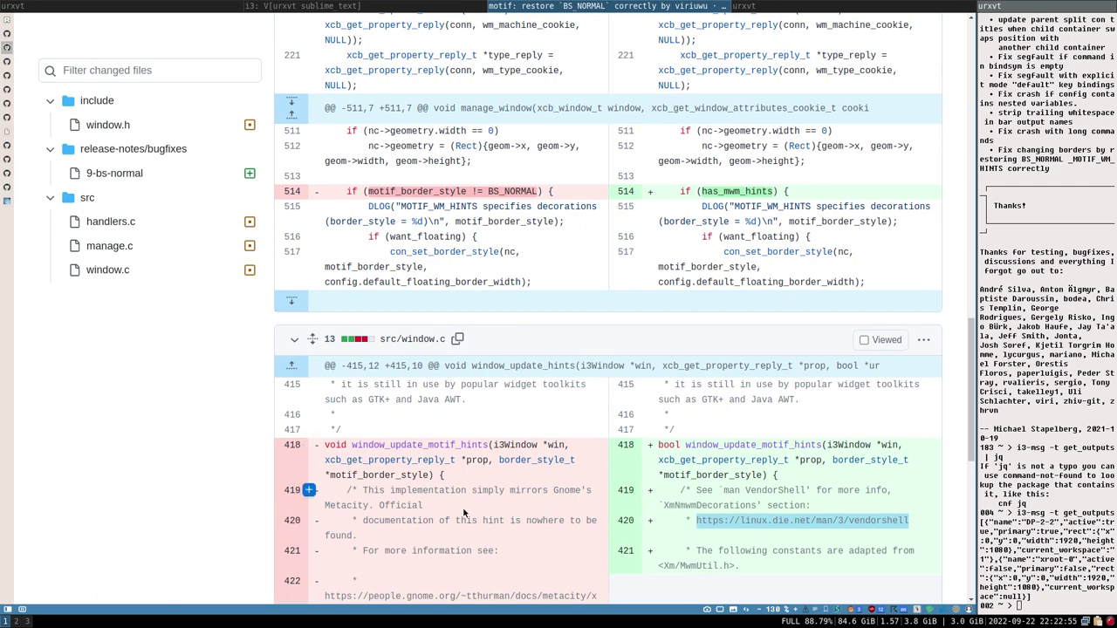
{"action": "scroll", "coordinate": [434, 500], "scroll_direction": "up", "scroll_amount": 1}
{"action": "scroll", "coordinate": [490, 540], "scroll_direction": "down", "scroll_amount": 2}
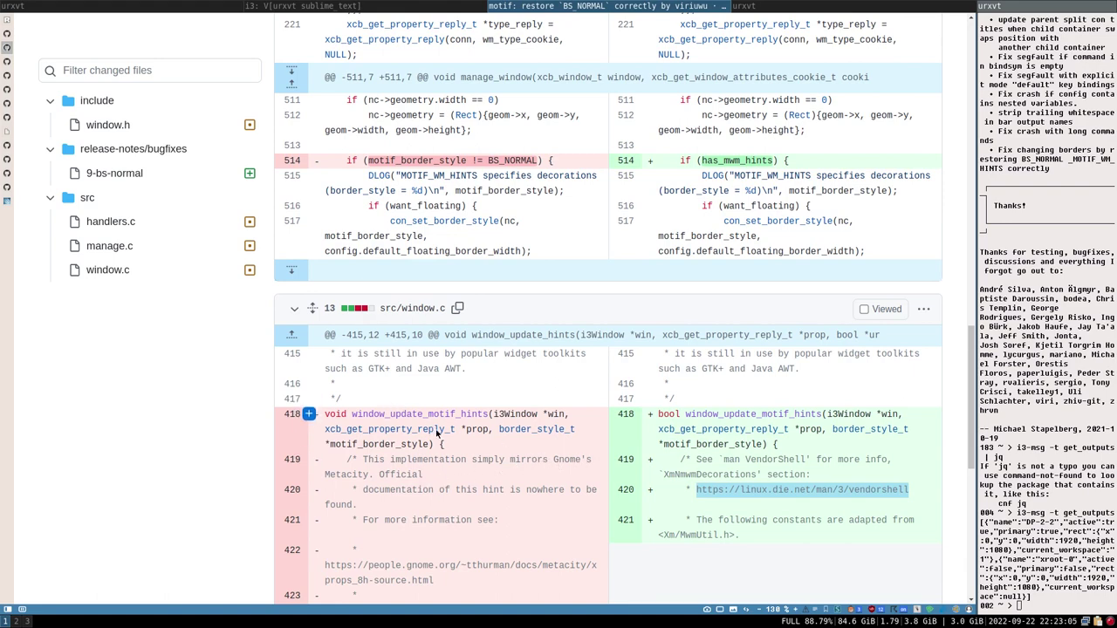
{"action": "scroll", "coordinate": [491, 217], "scroll_direction": "up", "scroll_amount": 1}
{"action": "scroll", "coordinate": [558, 354], "scroll_direction": "down", "scroll_amount": 1}
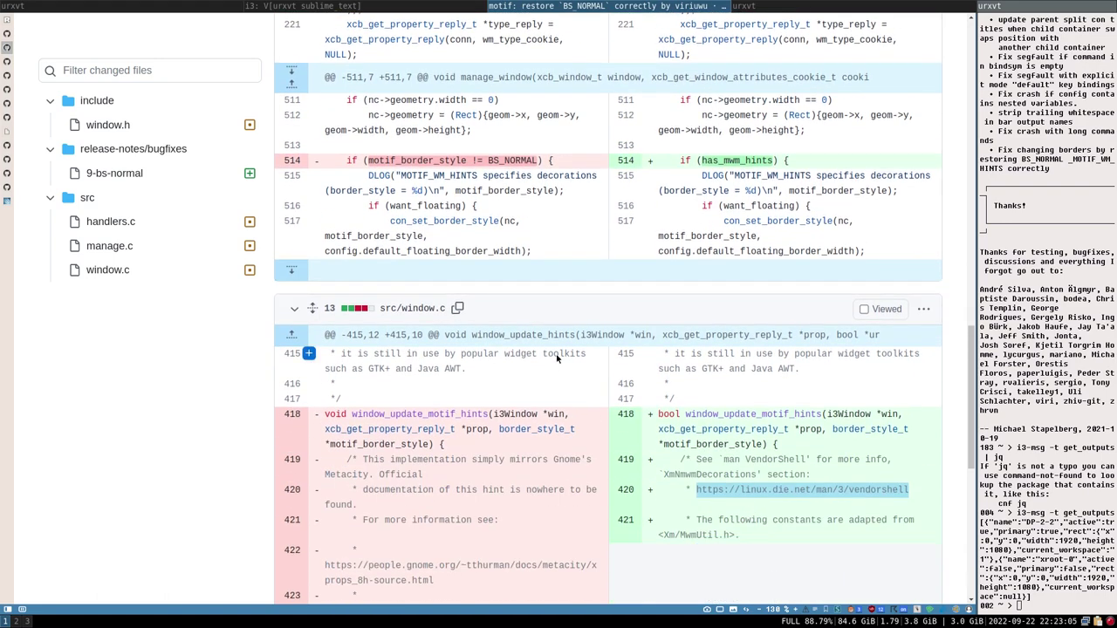
{"action": "left_click", "coordinate": [698, 490]}
{"action": "left_click_drag", "start_coordinate": [699, 490], "coordinate": [926, 498]}
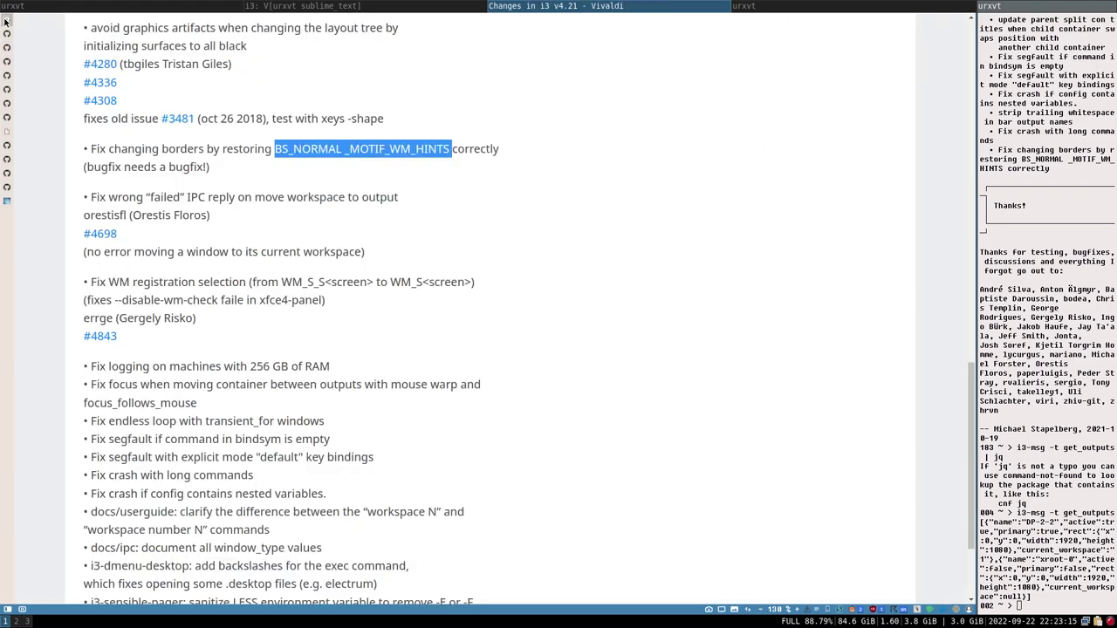
Return to the i3 v4.21 changes notes and highlight the entry about the wrong "failed" IPC reply on move workspace to output
{"action": "left_click", "coordinate": [6, 23]}
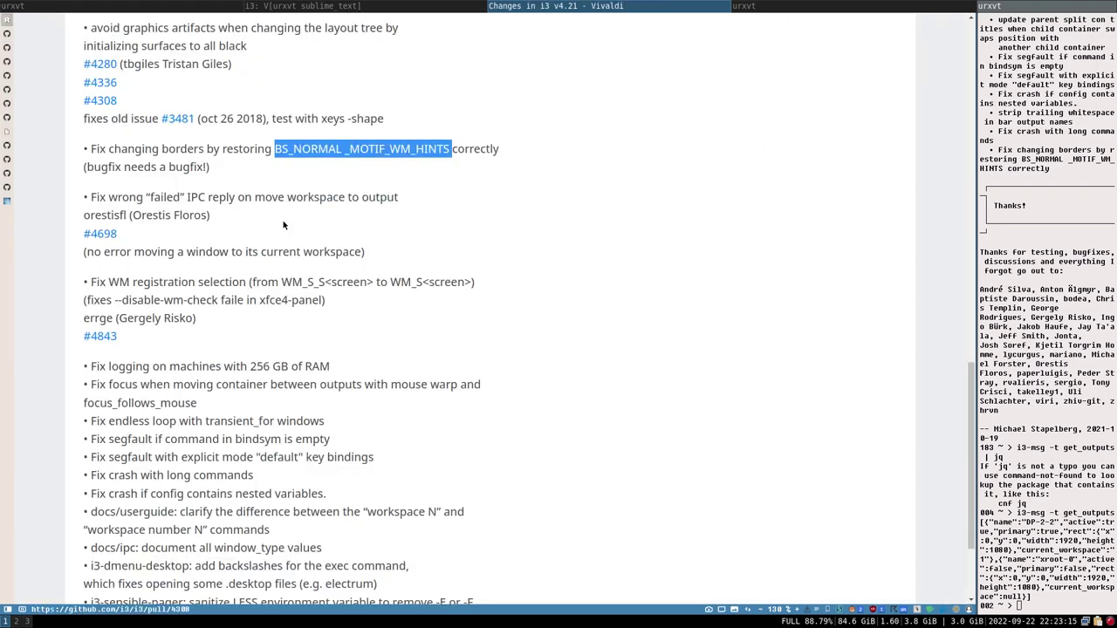
{"action": "left_click", "coordinate": [8, 34]}
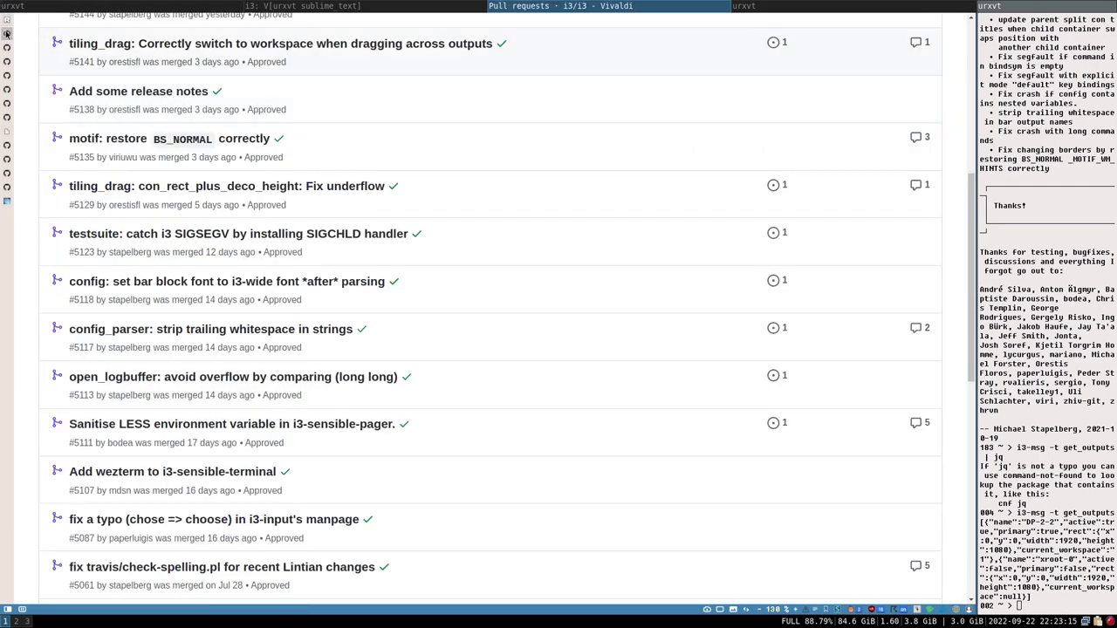
{"action": "left_click", "coordinate": [7, 22]}
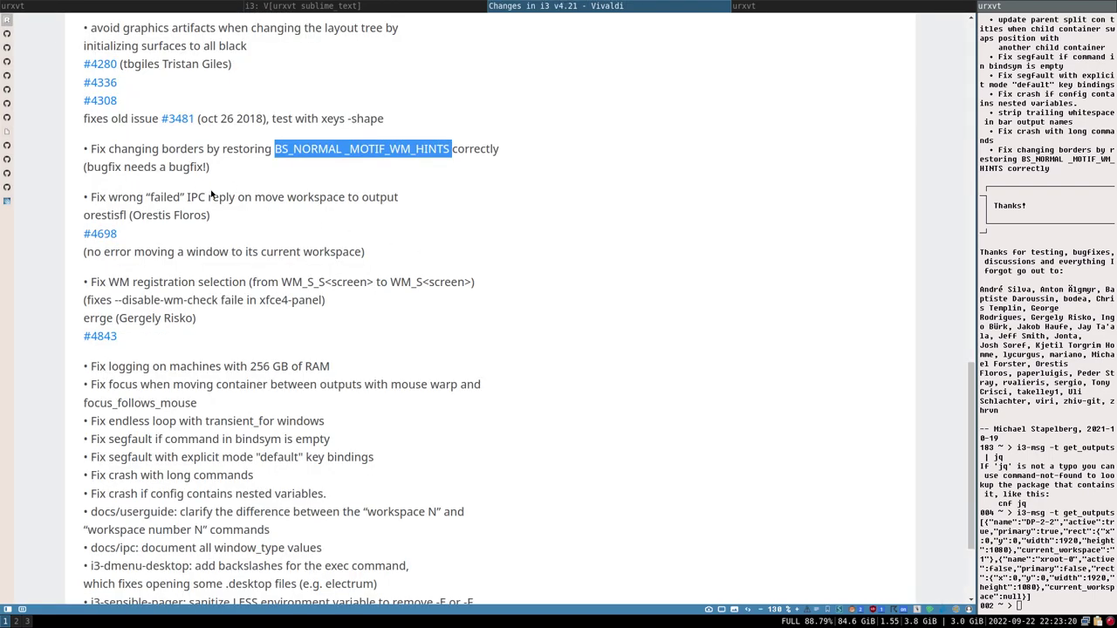
{"action": "triple_click", "coordinate": [95, 198]}
{"action": "left_click_drag", "start_coordinate": [95, 198], "coordinate": [288, 199]}
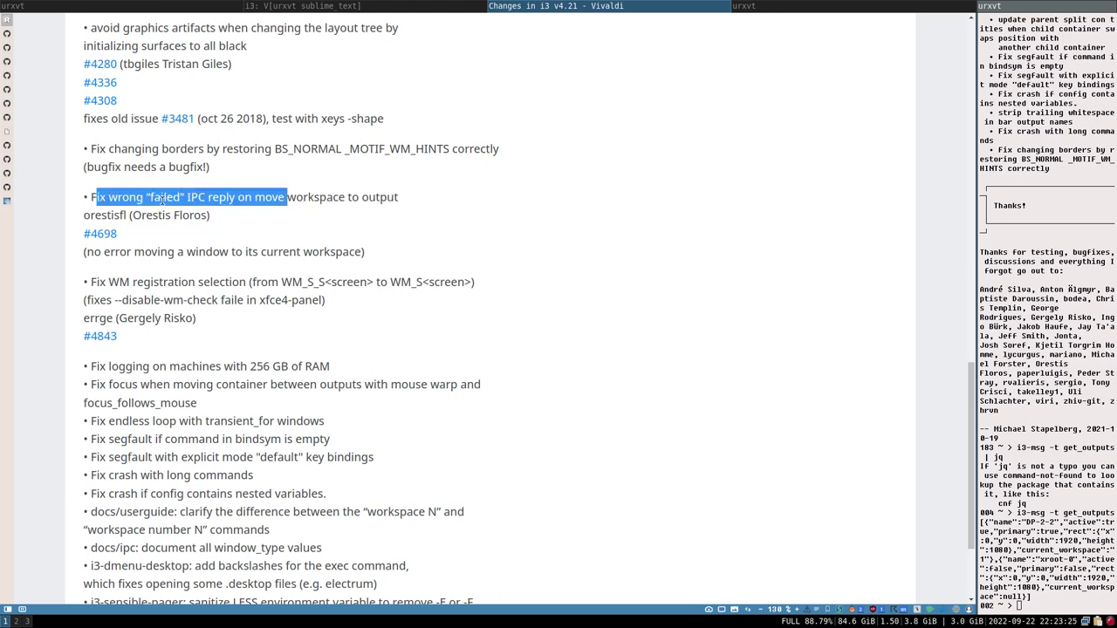
{"action": "left_click", "coordinate": [248, 208]}
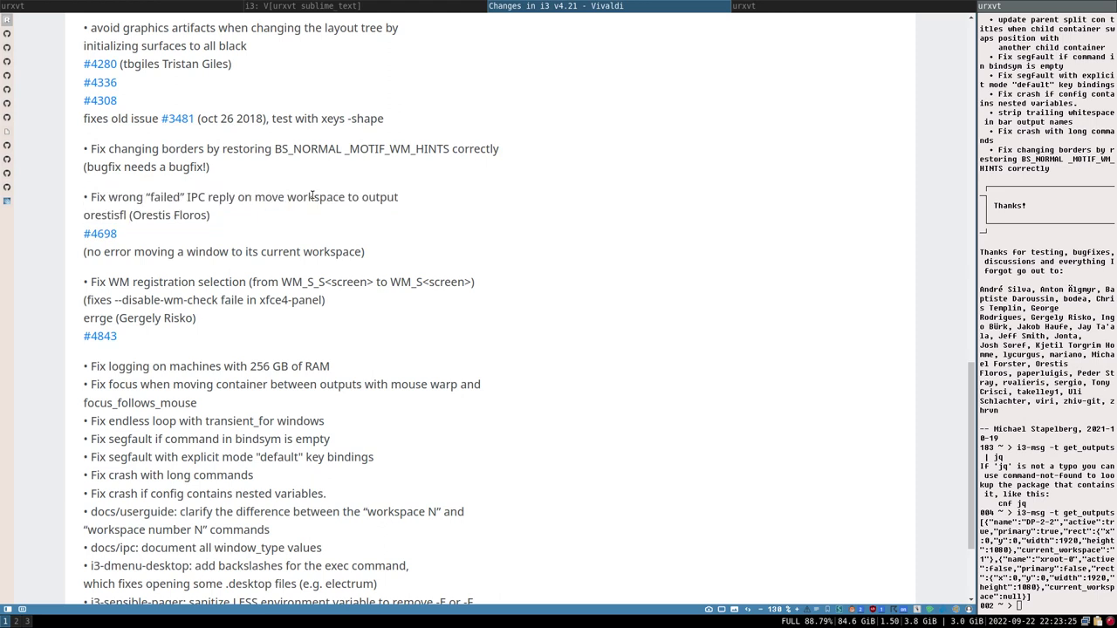
{"action": "left_click_drag", "start_coordinate": [313, 197], "coordinate": [429, 202]}
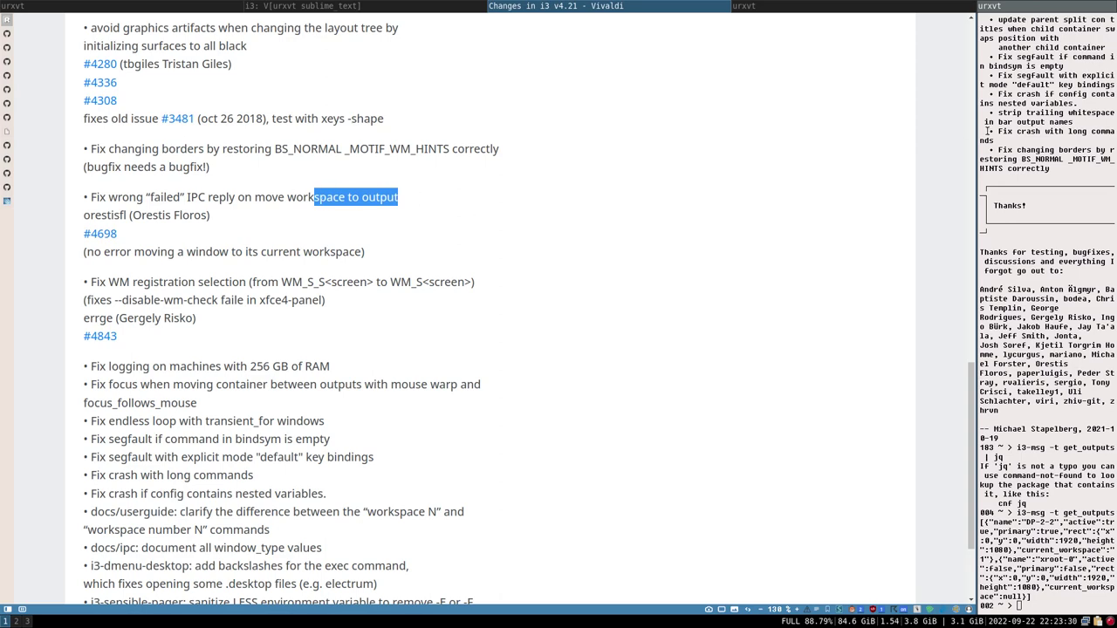
Widen the terminal beside the notes and run "i3-msg move workspace to output DP-2-2"
{"action": "left_click_drag", "start_coordinate": [979, 161], "coordinate": [669, 559]}
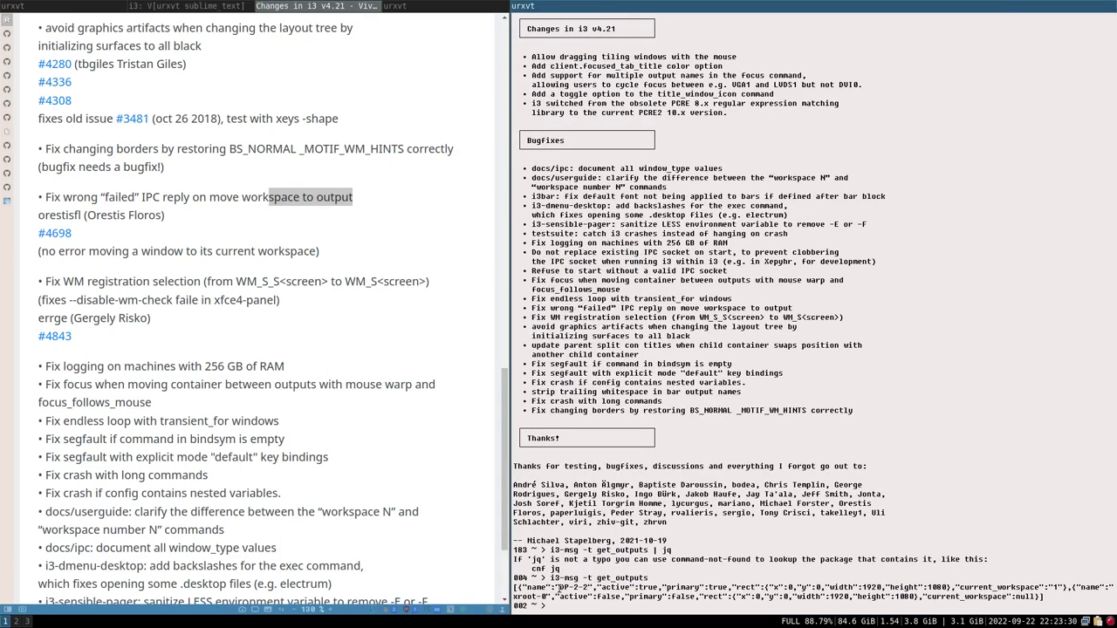
{"action": "left_click_drag", "start_coordinate": [556, 587], "coordinate": [593, 587]}
{"action": "left_click", "coordinate": [593, 606]}
{"action": "type", "text": "i3-msg move workspace to output DP-2-2"}
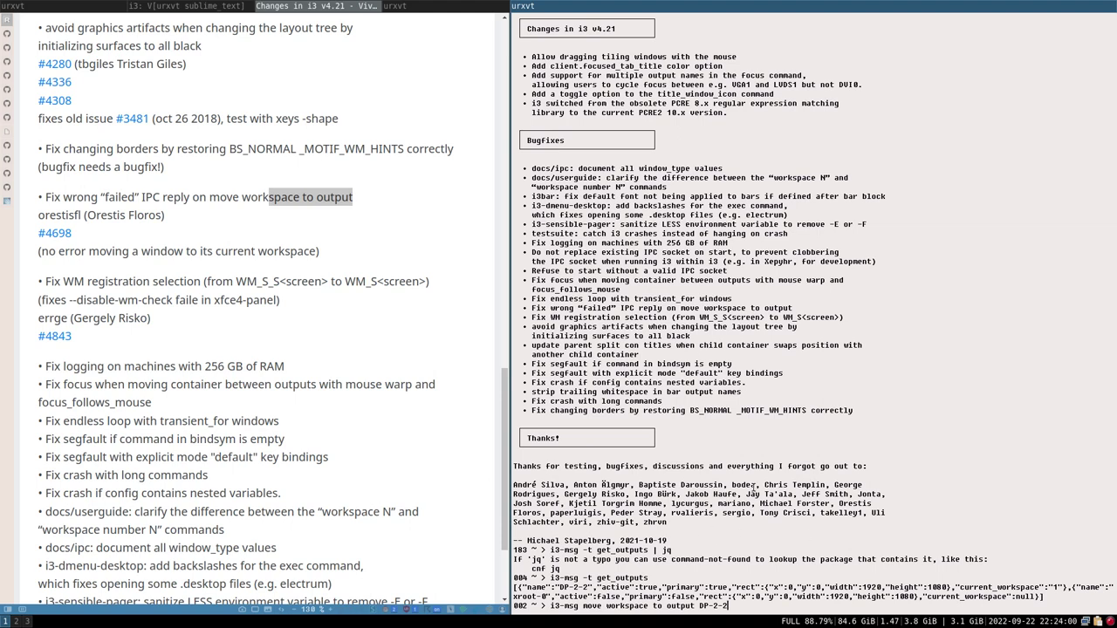
{"action": "key", "text": "Return"}
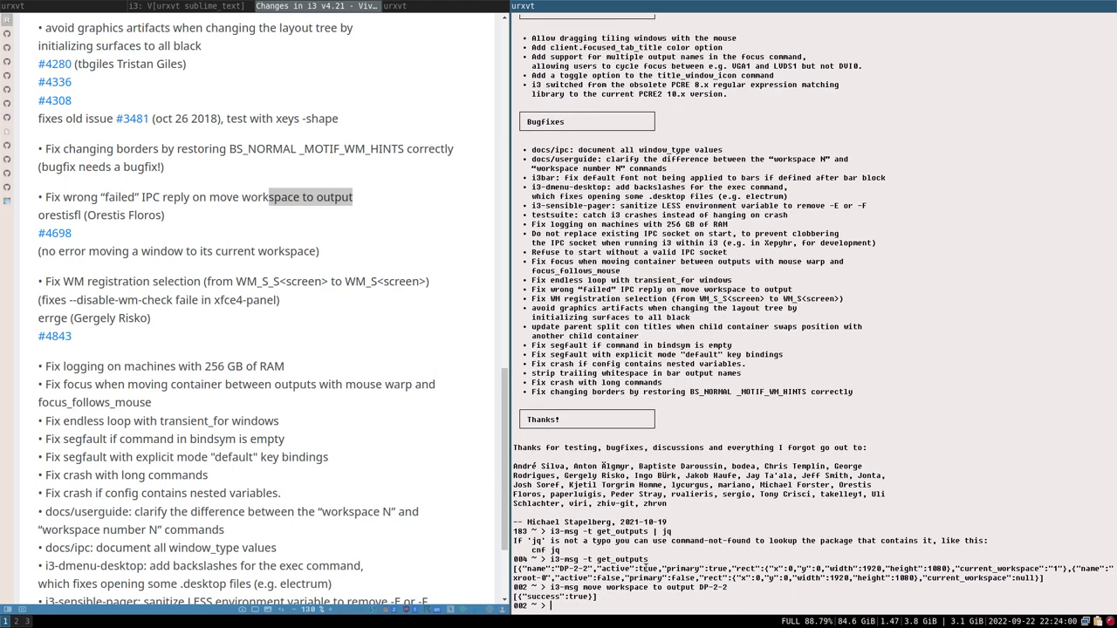
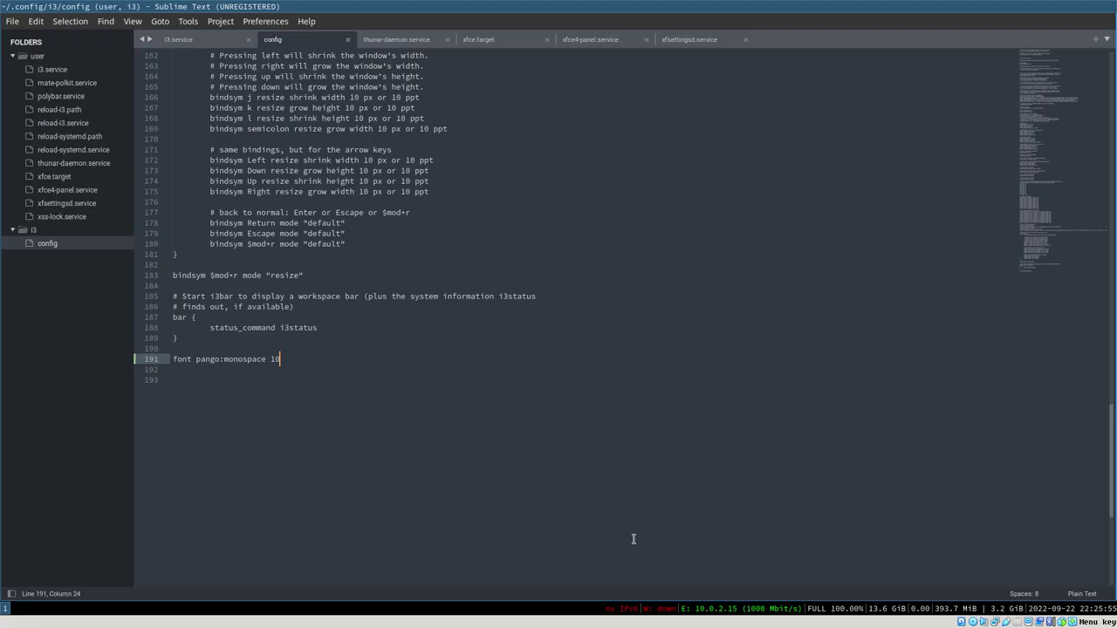
Open a terminal beside the i3 config in the virtual machine and list its outputs with xrandr
{"action": "key", "text": "super+Return"}
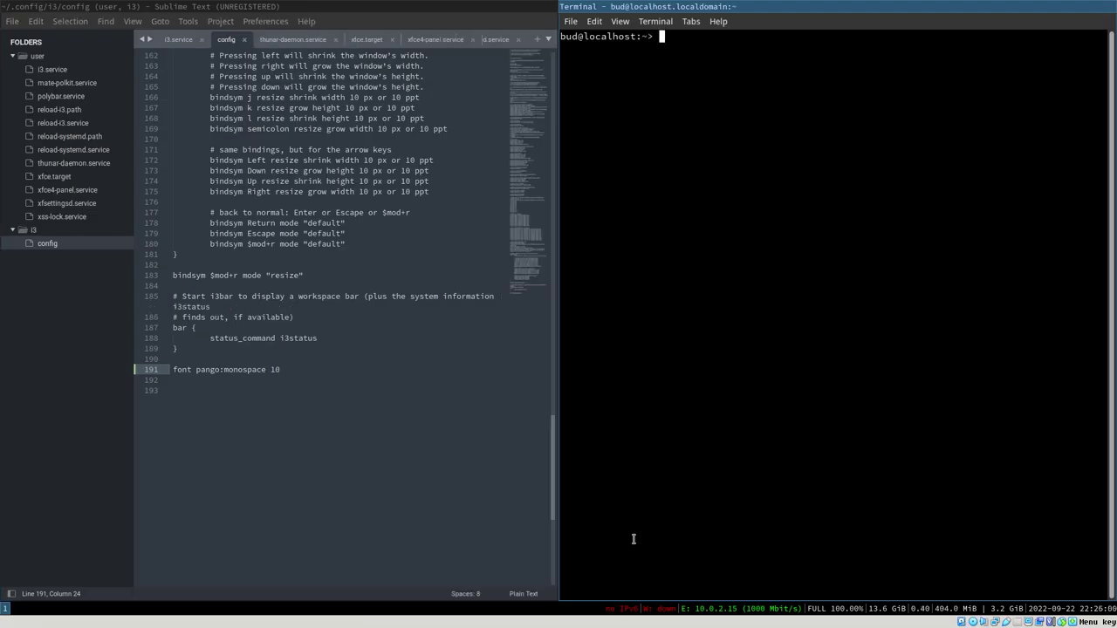
{"action": "type", "text": "xrandr"}
{"action": "key", "text": "Return"}
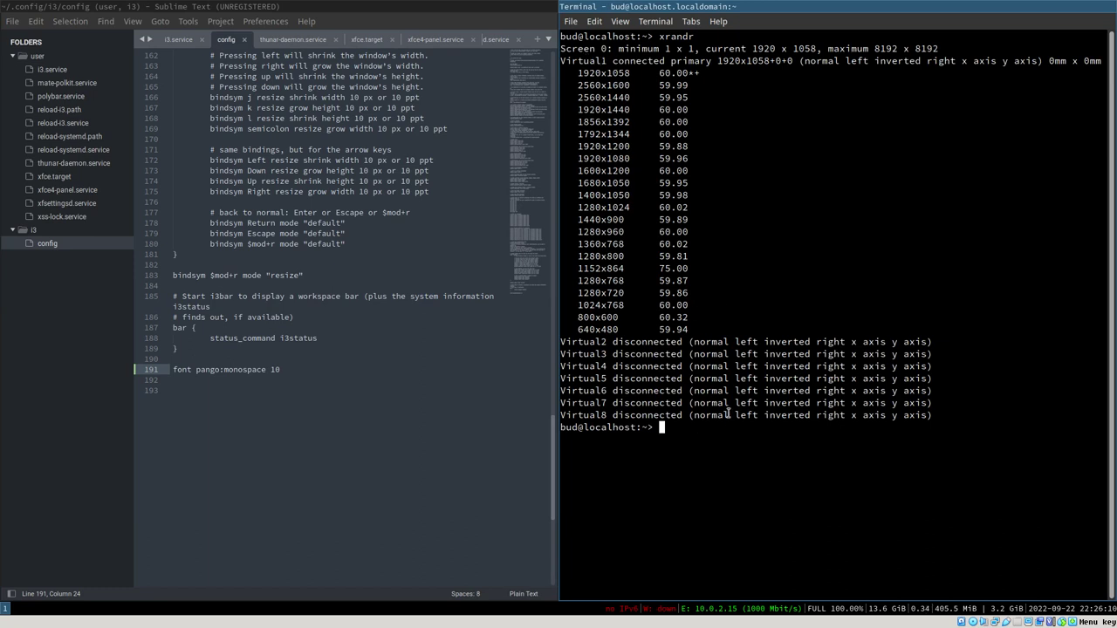
Run "i3-msg move workspace to output Virtual1" in the virtual machine's terminal
{"action": "type", "text": "i3-msg move workspace to"}
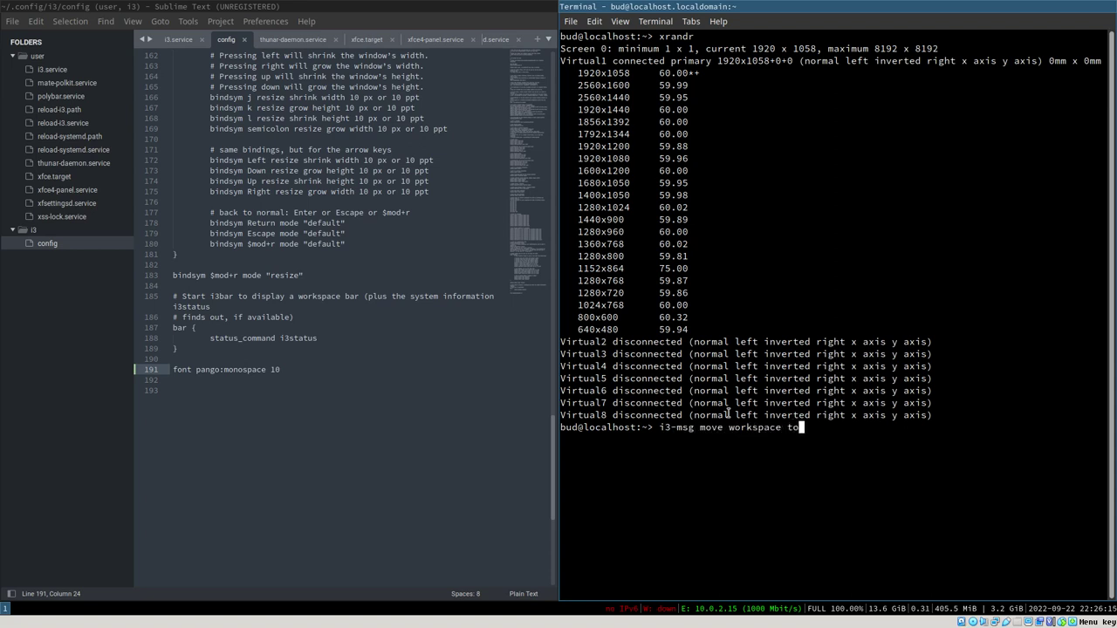
{"action": "type", "text": " output Virtual1"}
{"action": "key", "text": "Return"}
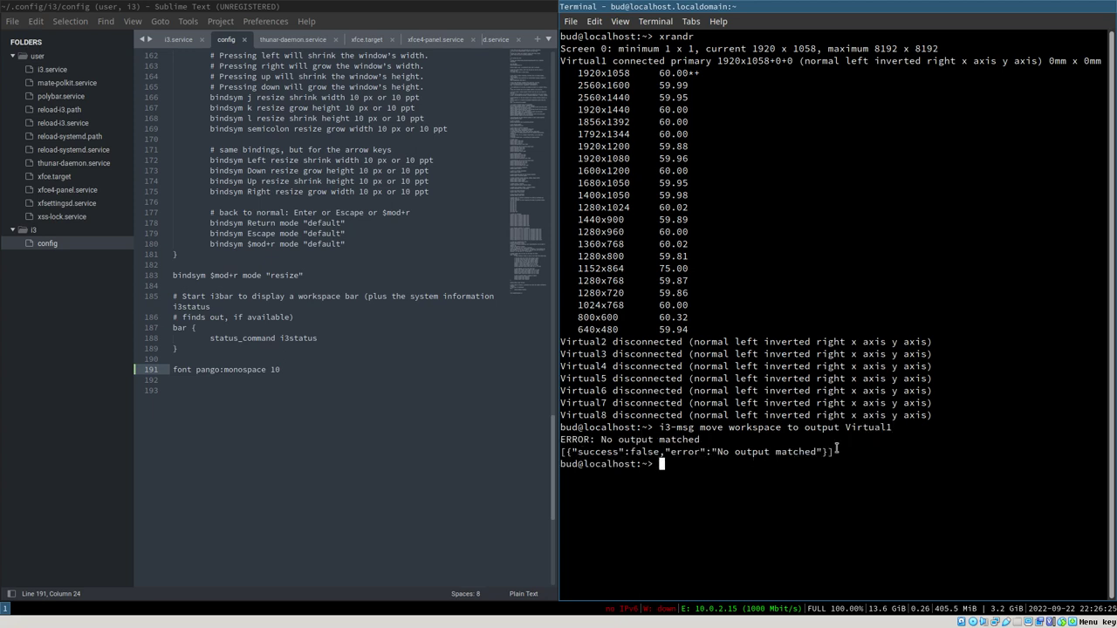
{"action": "left_click", "coordinate": [701, 479]}
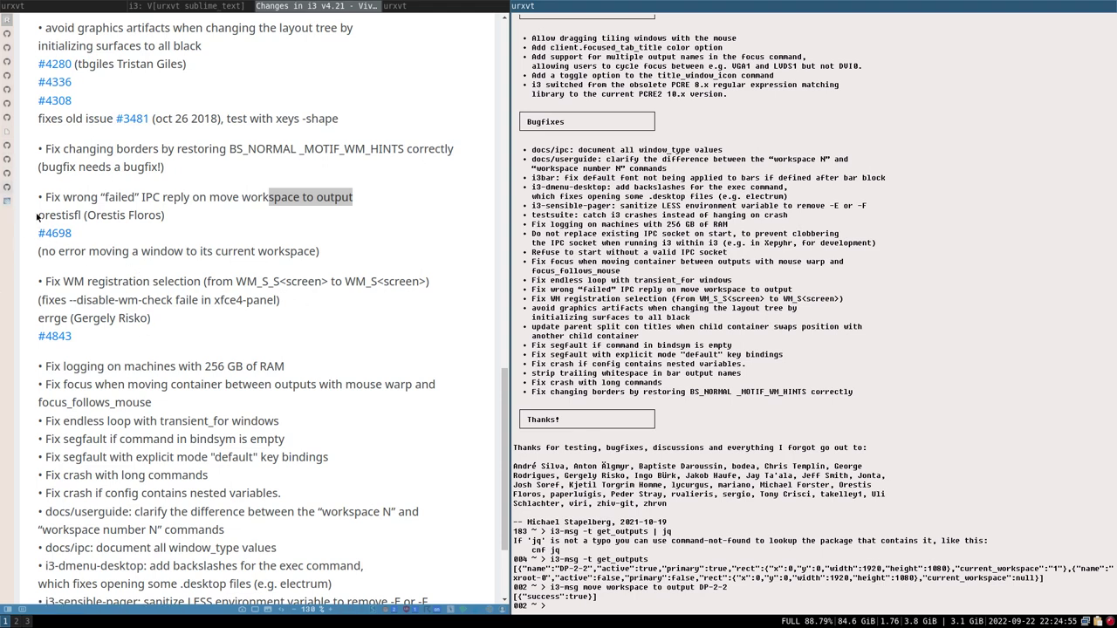
Highlight the WM registration selection entry and its contributor's handle in the changes notes
{"action": "left_click_drag", "start_coordinate": [44, 282], "coordinate": [356, 304]}
{"action": "left_click", "coordinate": [246, 282]}
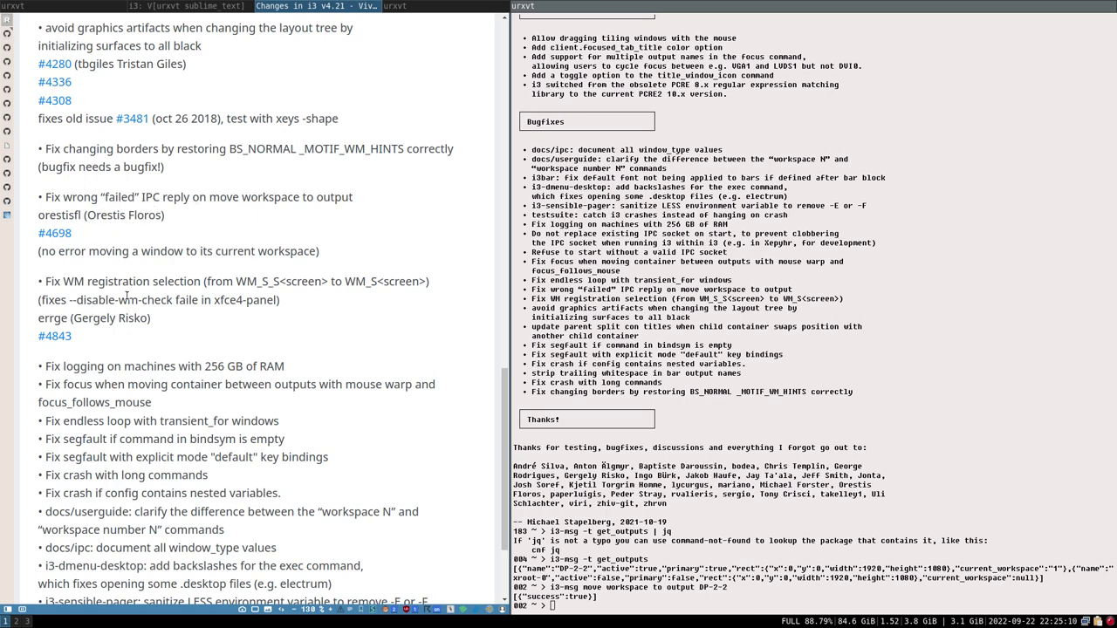
{"action": "double_click", "coordinate": [39, 320]}
Go to pull request #4843 about proper WM_Sx registration and open its changed files
{"action": "left_click", "coordinate": [6, 36]}
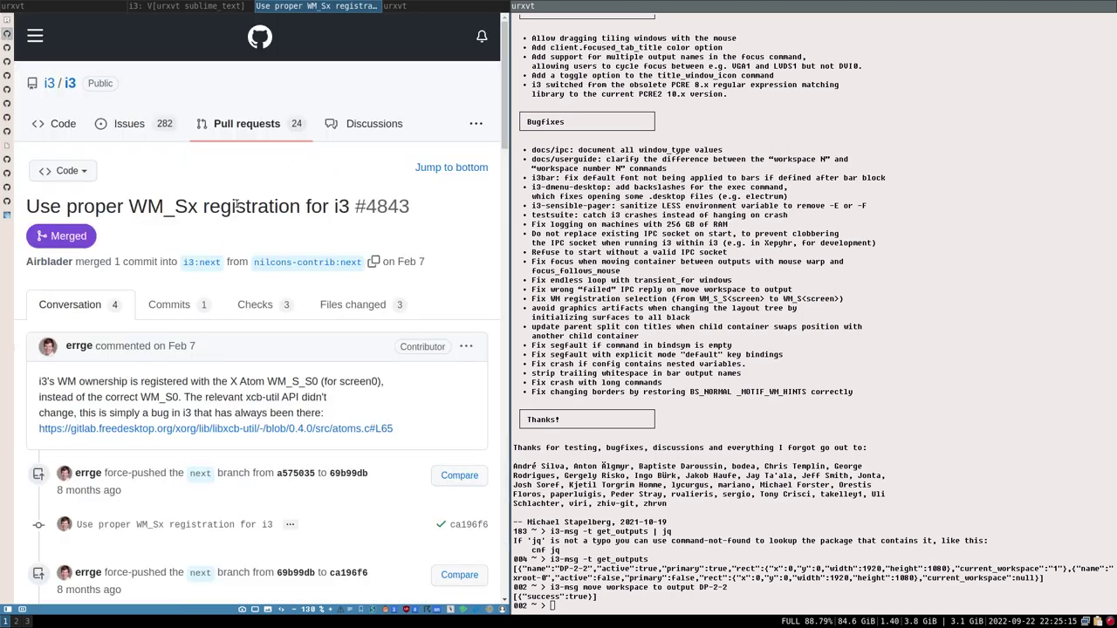
{"action": "scroll", "coordinate": [229, 203], "scroll_direction": "down", "scroll_amount": 2}
{"action": "scroll", "coordinate": [328, 236], "scroll_direction": "up", "scroll_amount": 1}
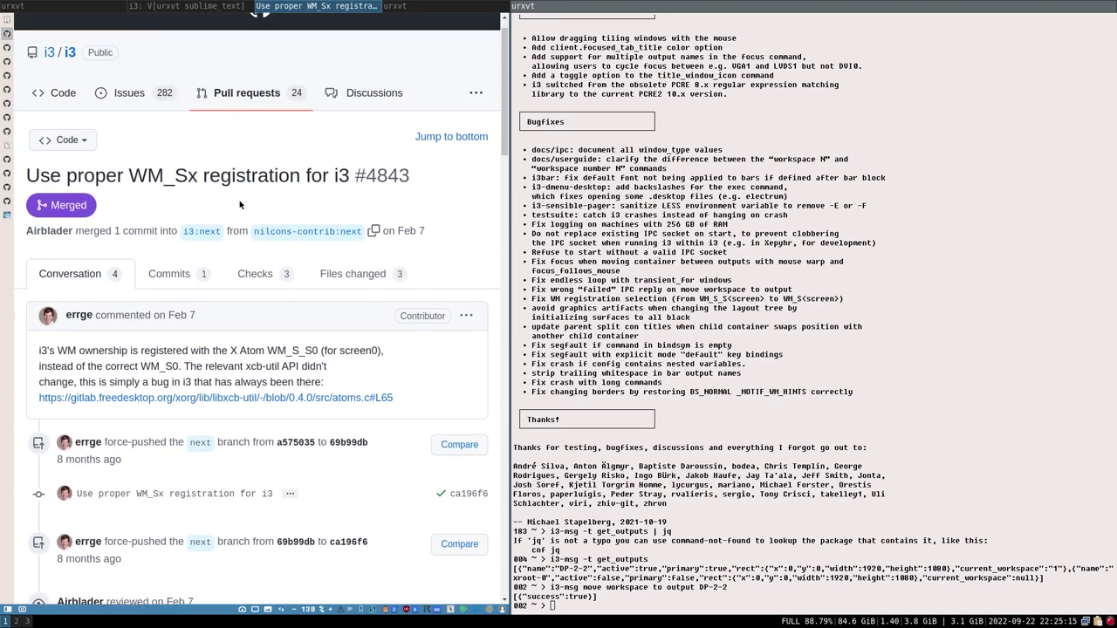
{"action": "left_click", "coordinate": [360, 279]}
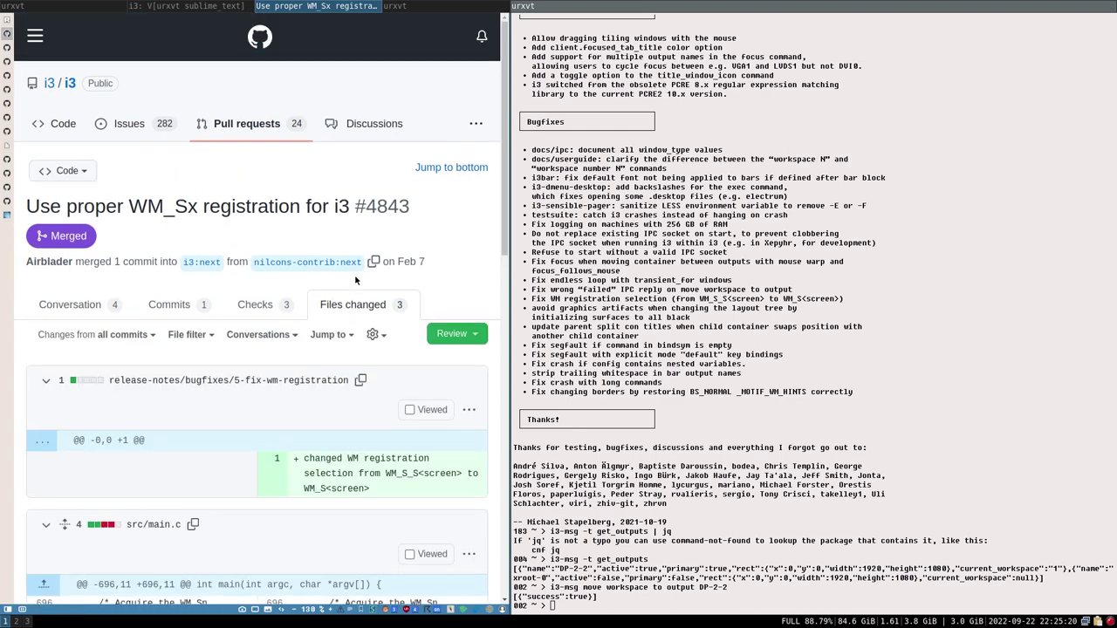
Highlight the atom name changed from WM_S to WM at line 699 in the src/main.c diff
{"action": "scroll", "coordinate": [356, 281], "scroll_direction": "down", "scroll_amount": 5}
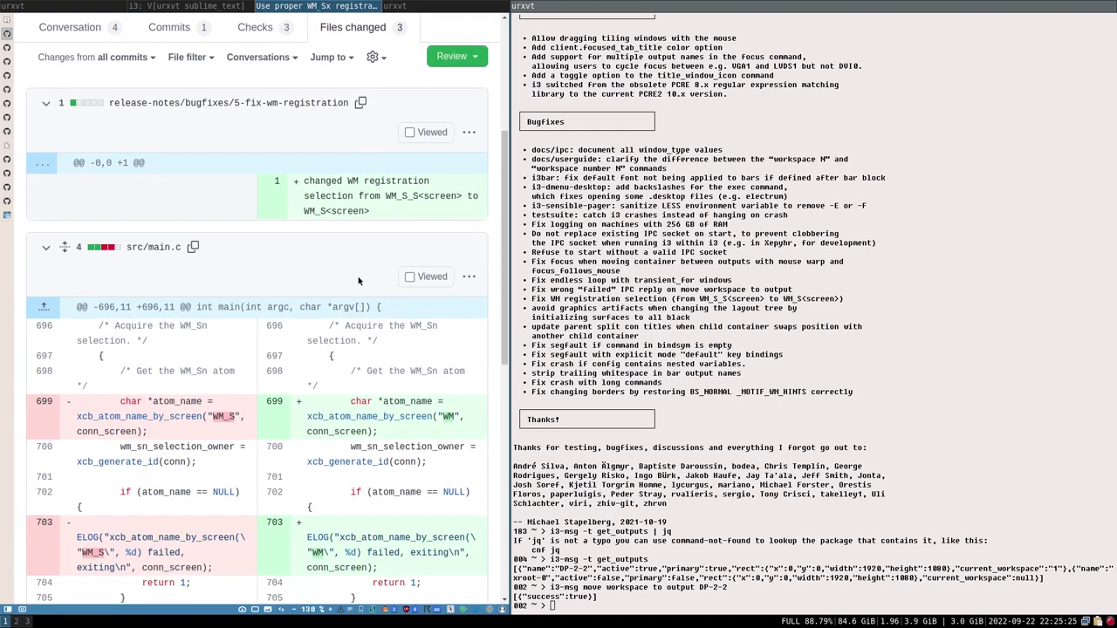
{"action": "scroll", "coordinate": [358, 280], "scroll_direction": "down", "scroll_amount": 2}
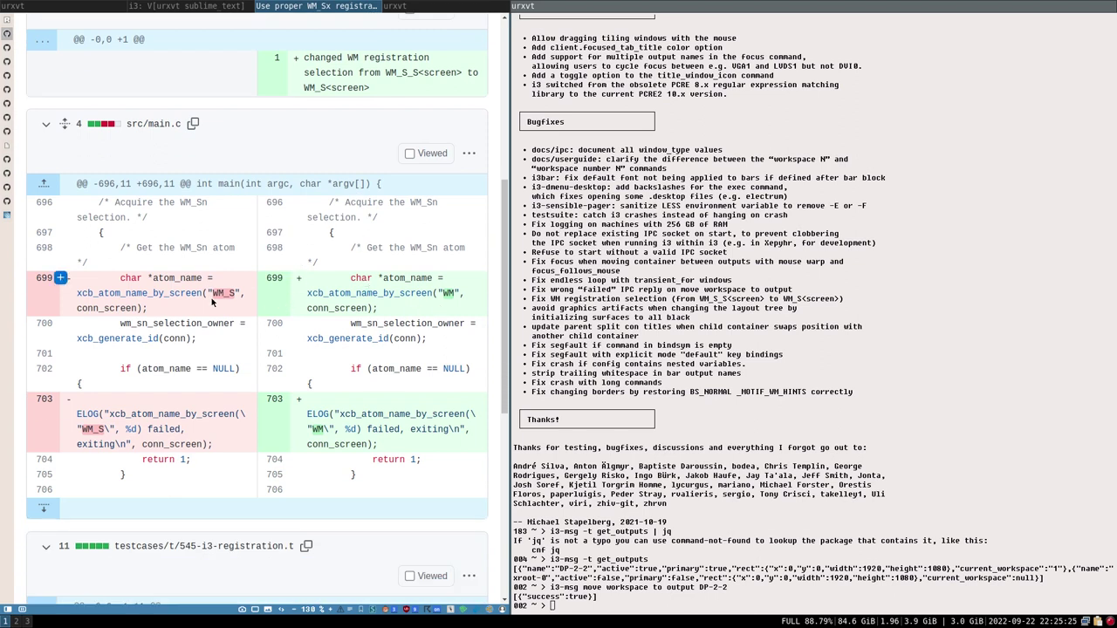
{"action": "left_click_drag", "start_coordinate": [213, 295], "coordinate": [229, 297]}
{"action": "left_click", "coordinate": [444, 295]}
{"action": "left_click_drag", "start_coordinate": [447, 294], "coordinate": [452, 294]}
{"action": "scroll", "coordinate": [61, 330], "scroll_direction": "down", "scroll_amount": 2}
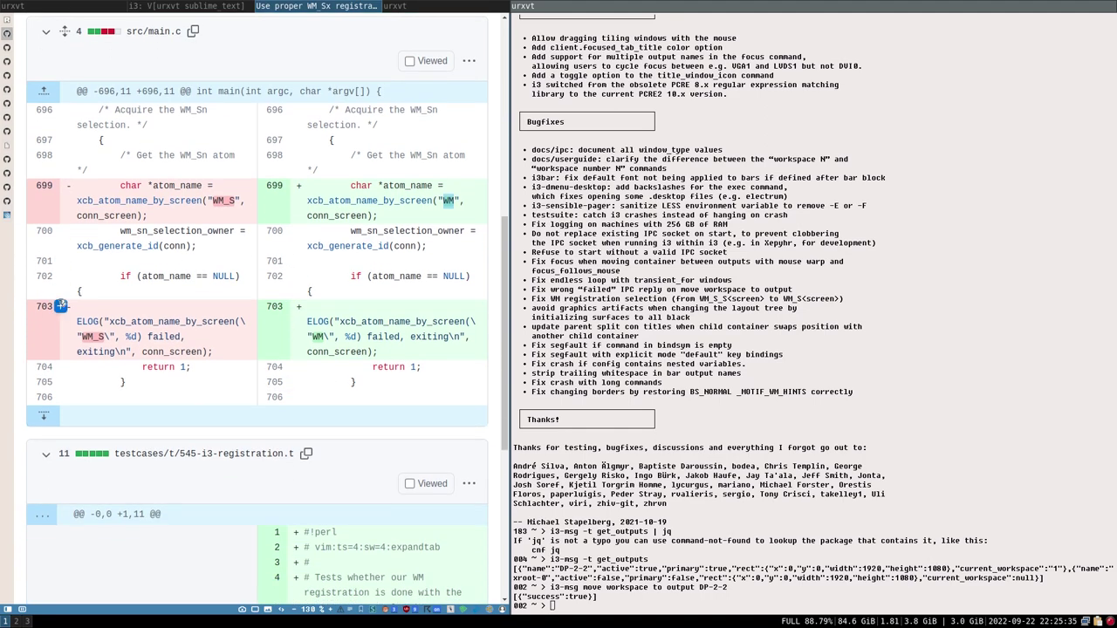
Review the added test case testcases/t/545-i3-registration.t and return to the i3 v4.21 changes notes
{"action": "scroll", "coordinate": [61, 325], "scroll_direction": "down", "scroll_amount": 3}
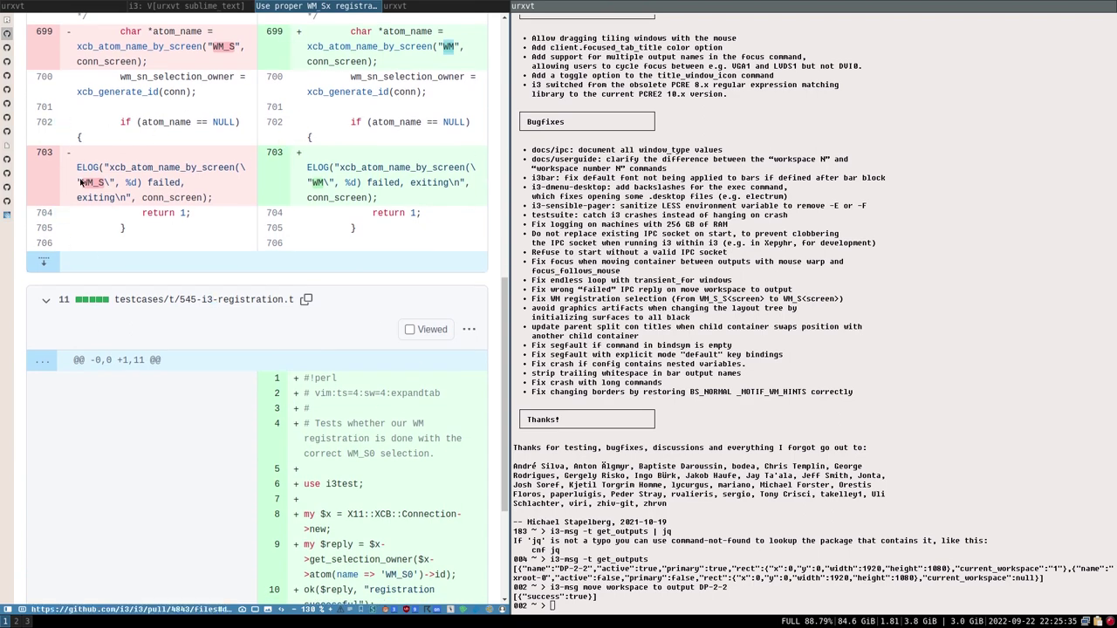
{"action": "scroll", "coordinate": [91, 253], "scroll_direction": "down", "scroll_amount": 3}
{"action": "scroll", "coordinate": [373, 194], "scroll_direction": "up", "scroll_amount": 4}
{"action": "scroll", "coordinate": [372, 194], "scroll_direction": "up", "scroll_amount": 2}
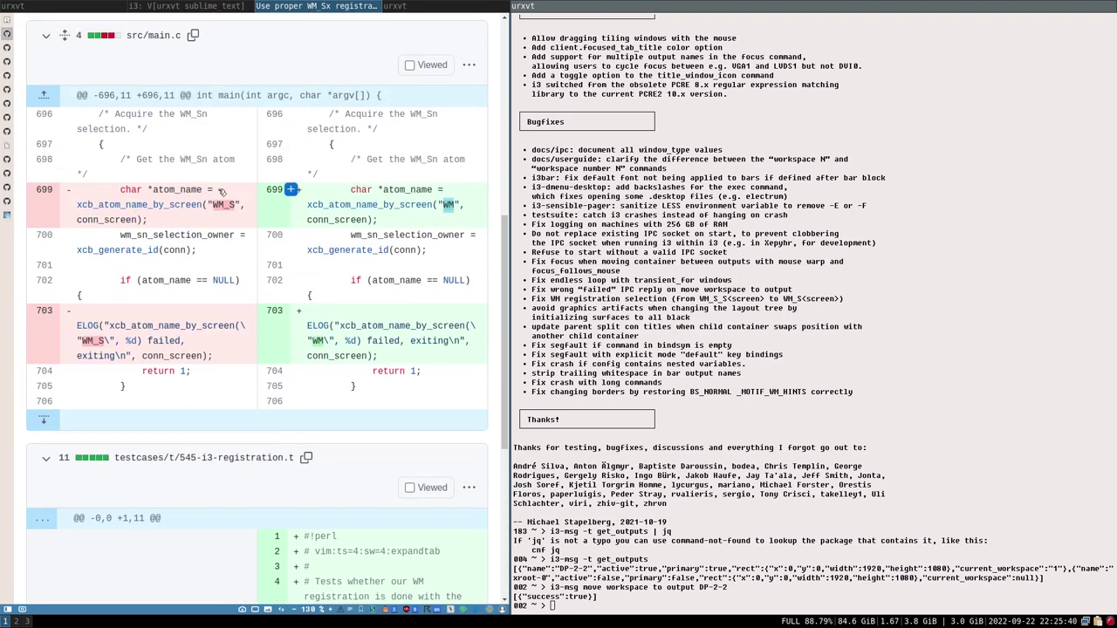
{"action": "left_click", "coordinate": [224, 5]}
{"action": "scroll", "coordinate": [240, 4], "scroll_direction": "down", "scroll_amount": 1}
{"action": "left_click", "coordinate": [8, 22]}
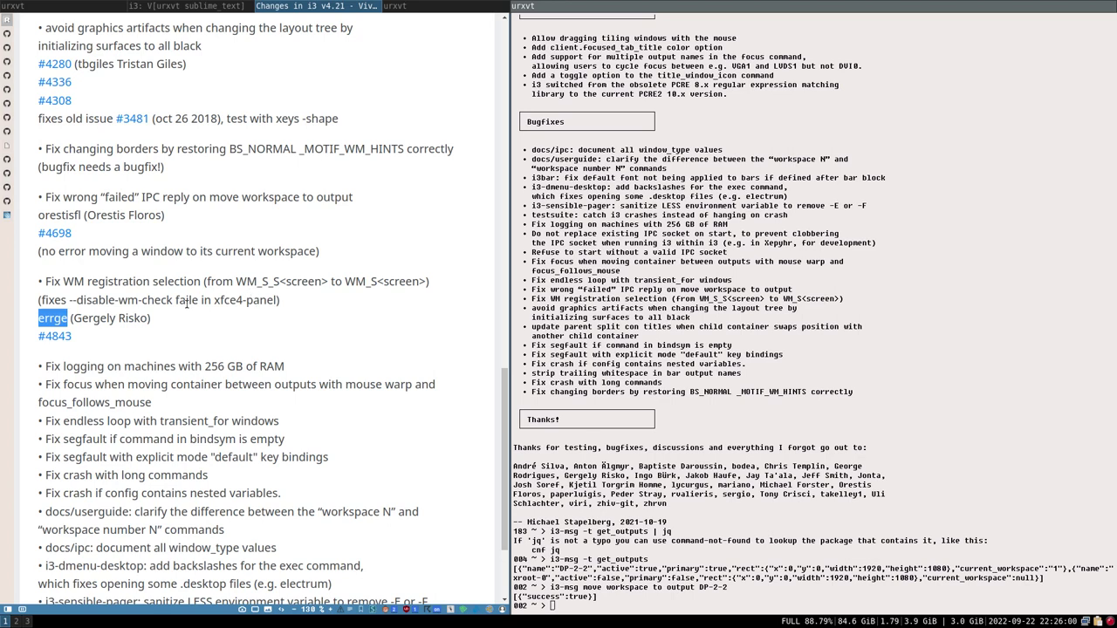
Switch to the virtual machine's terminal and start xfce4-panel from the prompt
{"action": "left_click", "coordinate": [625, 604]}
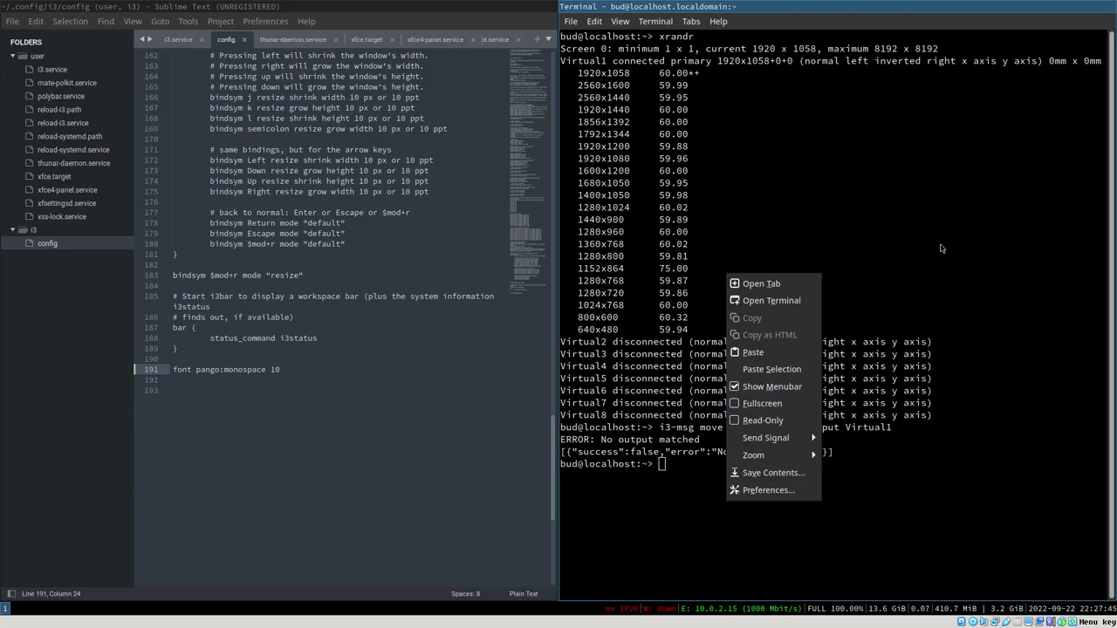
{"action": "left_click", "coordinate": [885, 294]}
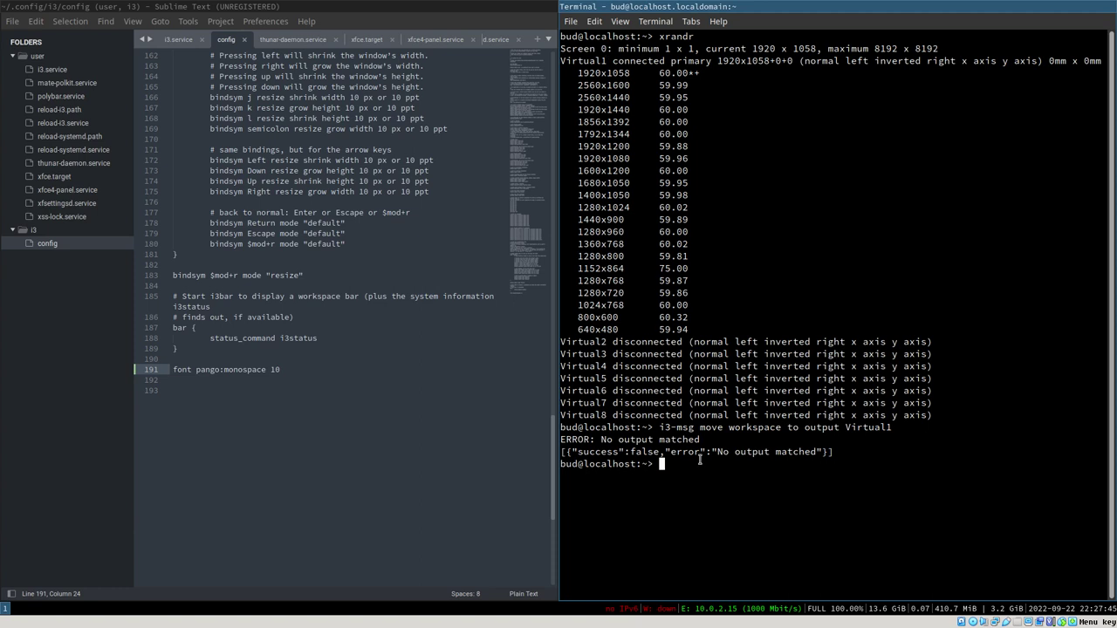
{"action": "type", "text": "xfce4-panel"}
{"action": "key", "text": "Return"}
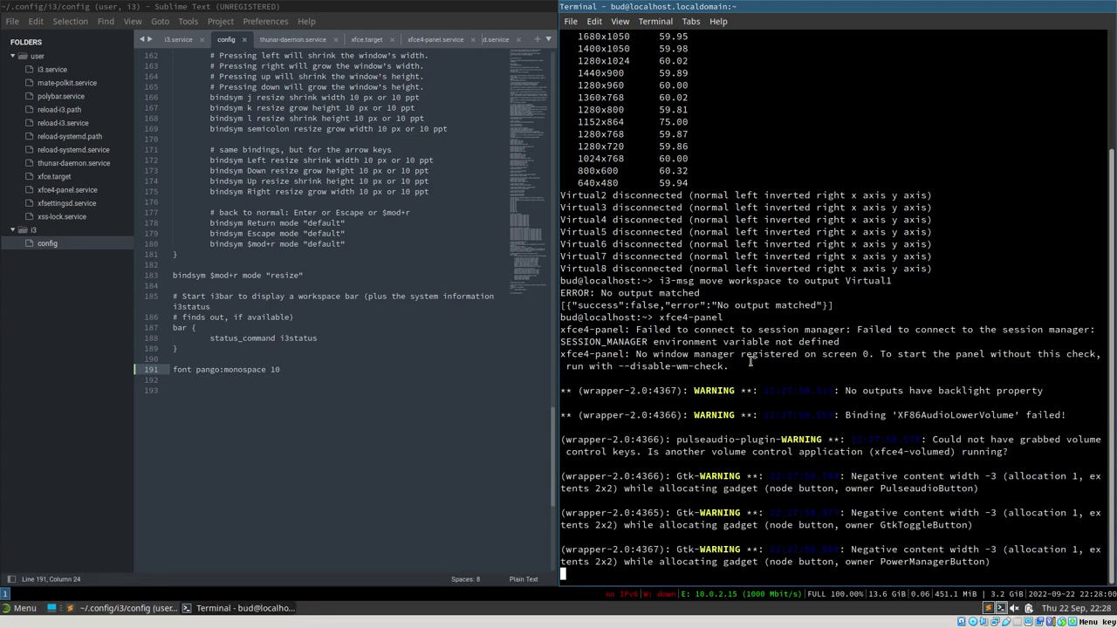
Stop the running xfce4-panel in the virtual machine's terminal and rerun it with the suggested --disable-wm-check option
{"action": "left_click_drag", "start_coordinate": [619, 367], "coordinate": [723, 367]}
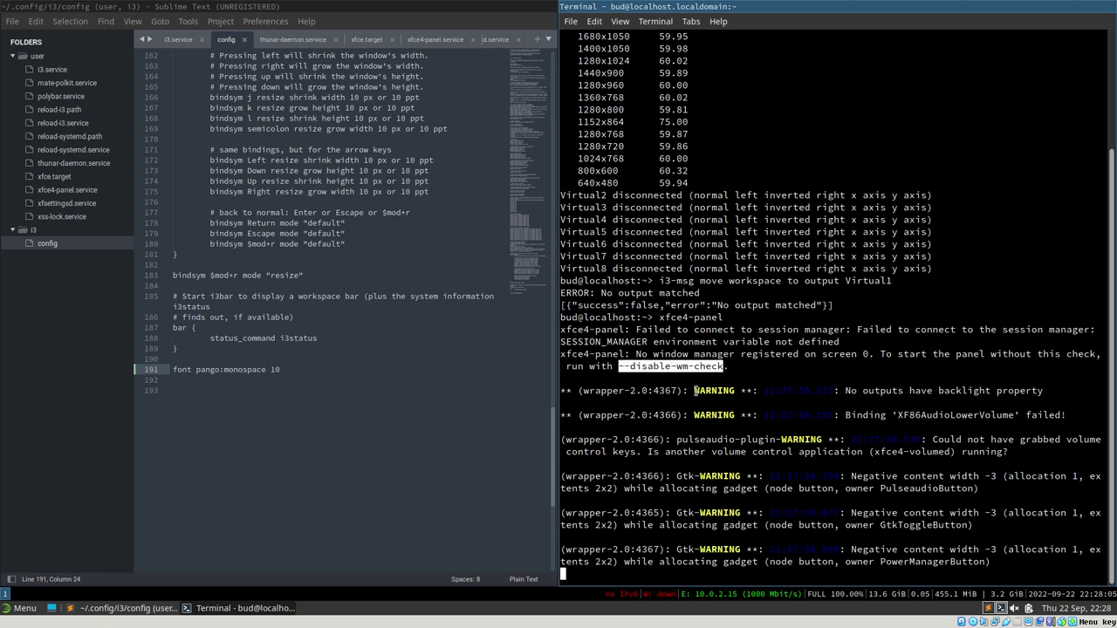
{"action": "key", "text": "ctrl+c"}
{"action": "key", "text": "Up"}
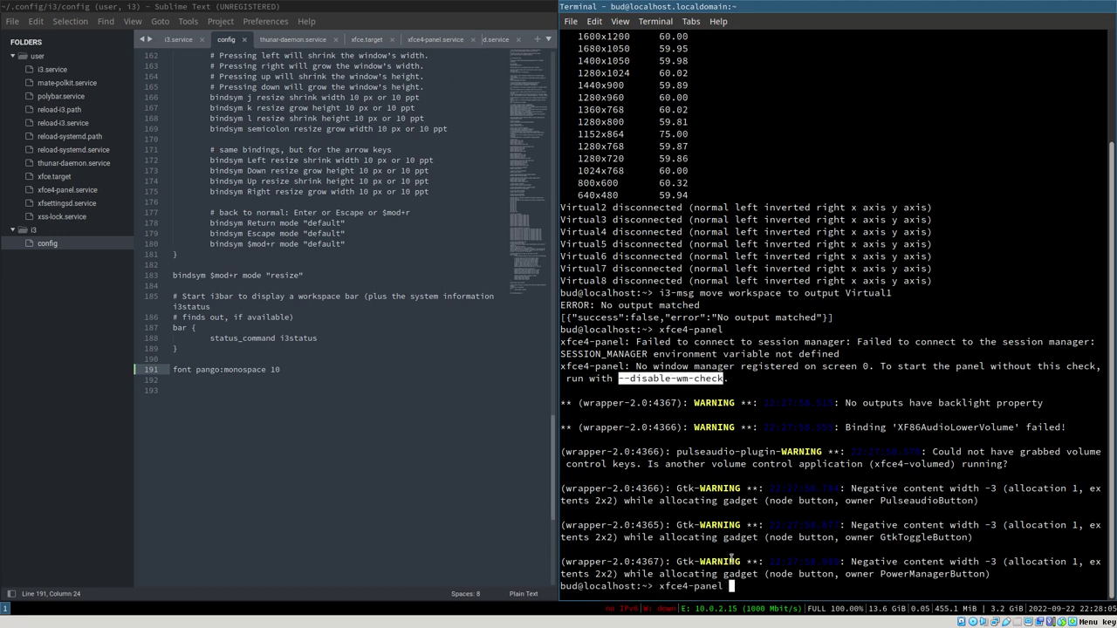
{"action": "middle_click", "coordinate": [743, 586]}
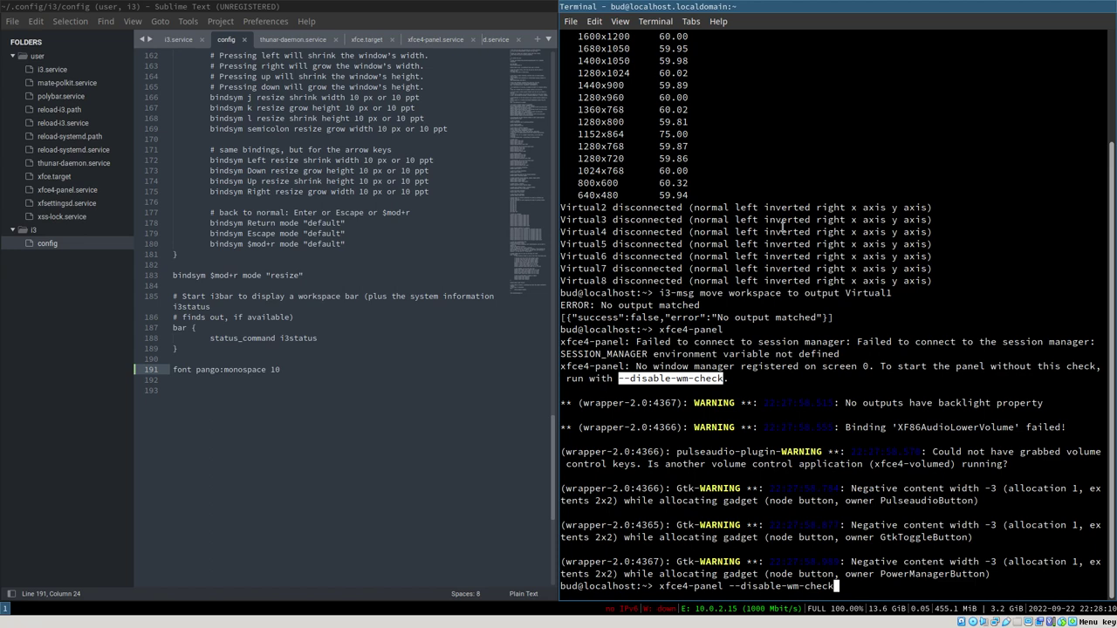
{"action": "key", "text": "Return"}
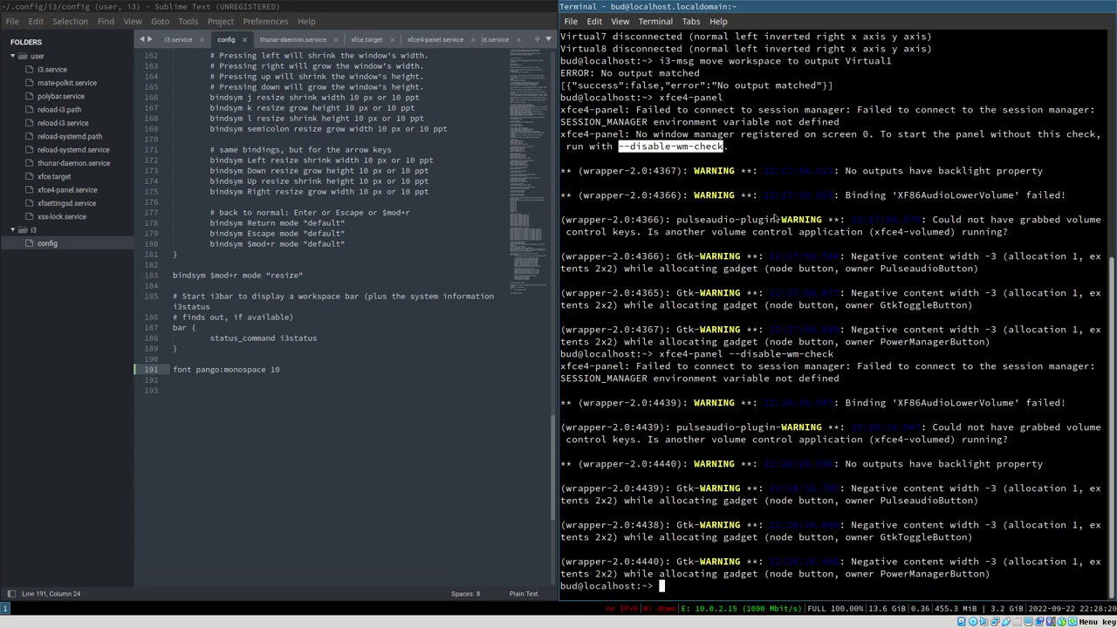
Return to the host, highlight WM_S in the WM registration entry, and run xfce4-panel in the host terminal
{"action": "key", "text": "super+2"}
{"action": "key", "text": "super+1"}
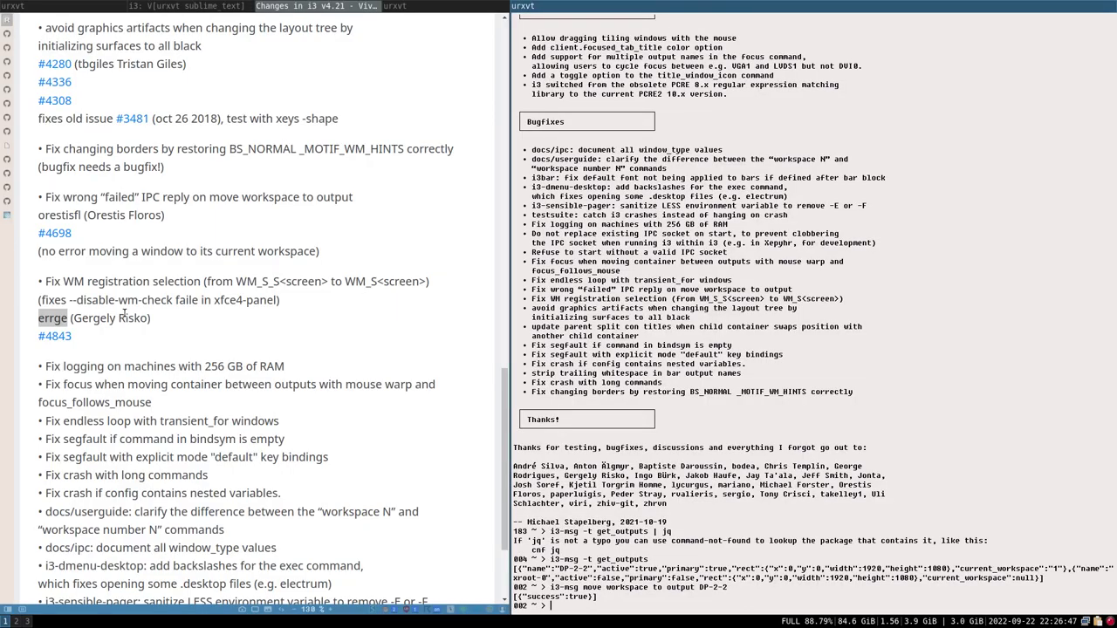
{"action": "left_click_drag", "start_coordinate": [236, 281], "coordinate": [279, 281]}
{"action": "type", "text": "xdc"}
{"action": "key", "text": "BackSpace"}
{"action": "key", "text": "BackSpace"}
{"action": "type", "text": "f"}
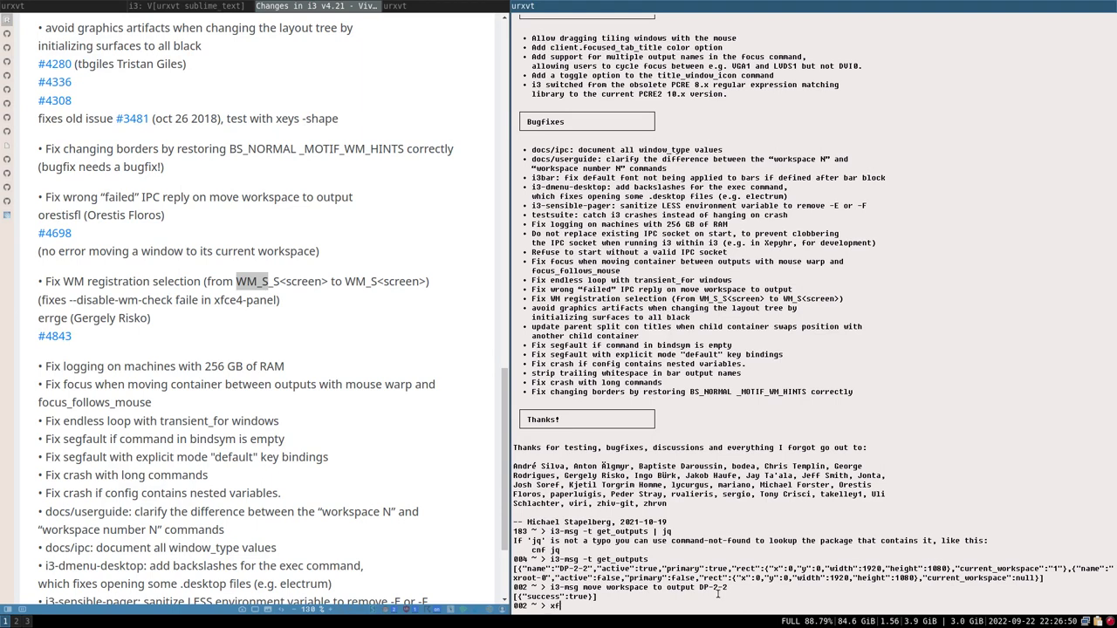
{"action": "type", "text": "cwe3"}
{"action": "key", "text": "BackSpace"}
{"action": "type", "text": "4-panel"}
{"action": "key", "text": "Return"}
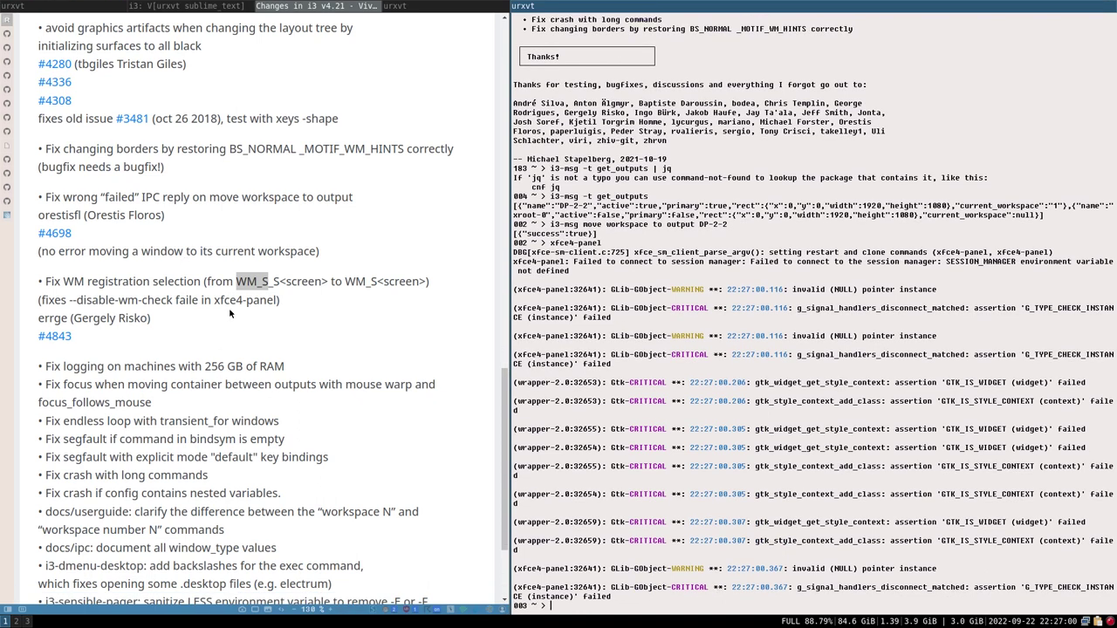
Highlight the changes notes entries on WM registration selection and on logging on machines with 256 GB of RAM
{"action": "left_click_drag", "start_coordinate": [234, 281], "coordinate": [304, 305]}
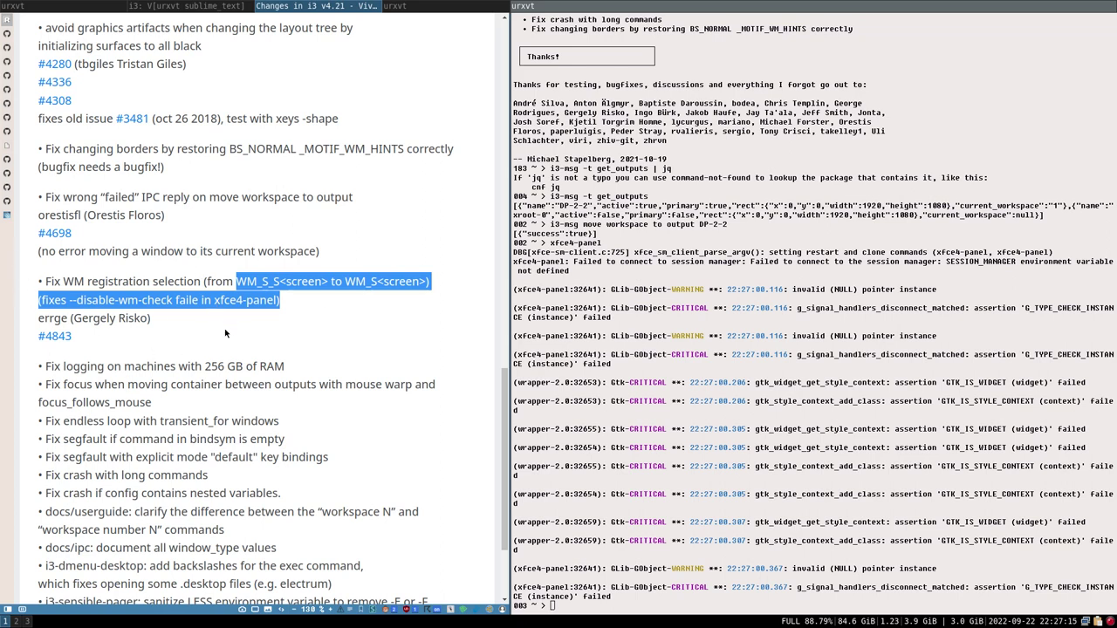
{"action": "scroll", "coordinate": [237, 344], "scroll_direction": "down", "scroll_amount": 2}
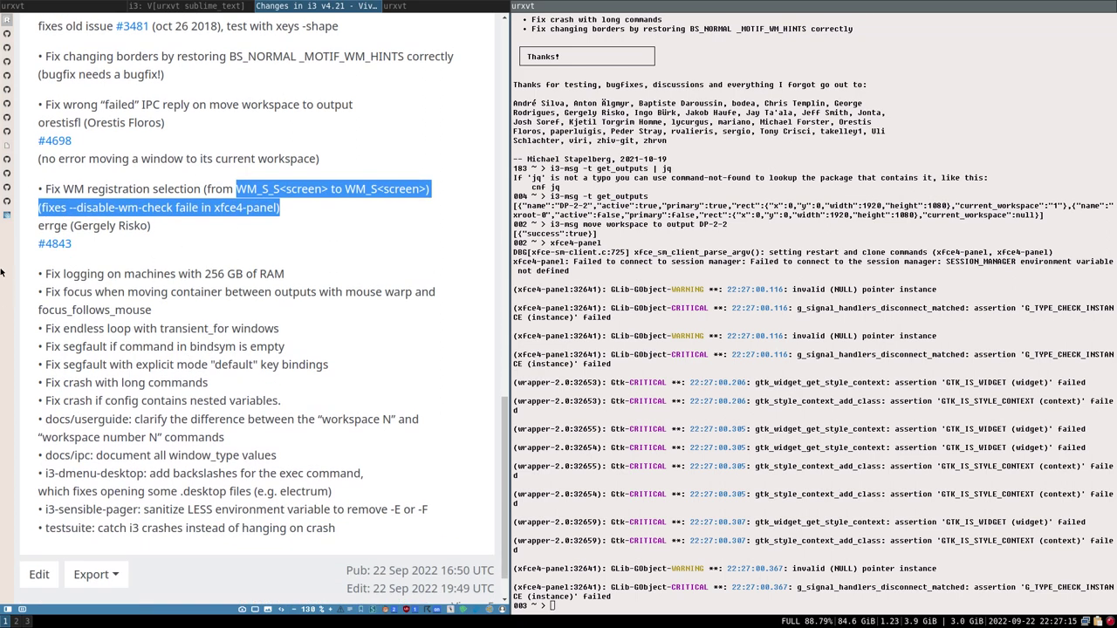
{"action": "left_click_drag", "start_coordinate": [41, 274], "coordinate": [313, 275]}
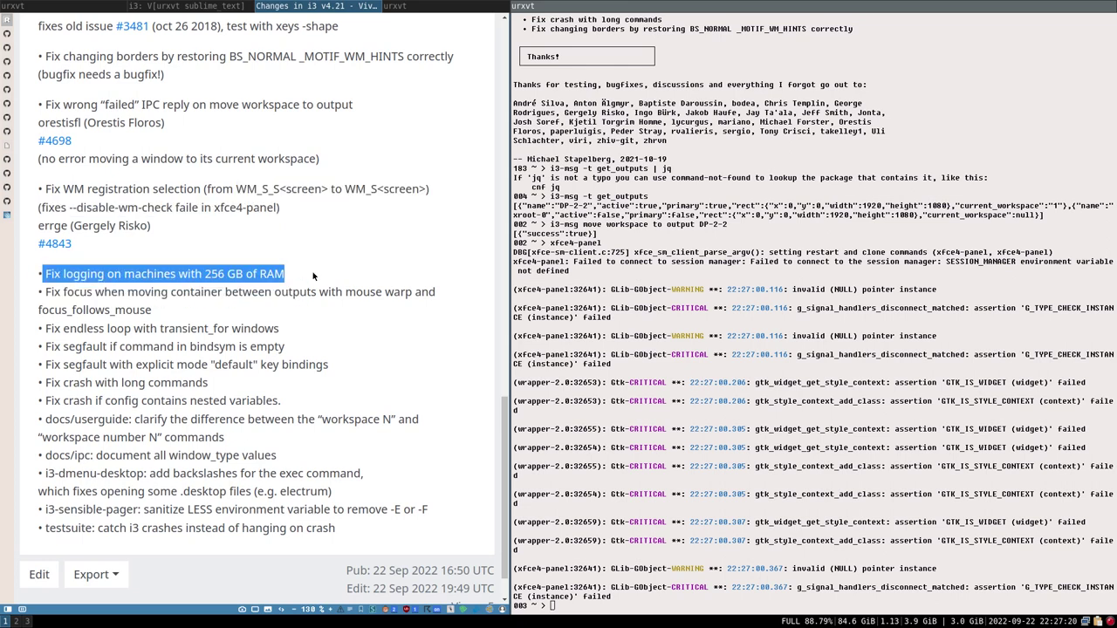
{"action": "scroll", "coordinate": [211, 312], "scroll_direction": "down", "scroll_amount": 1}
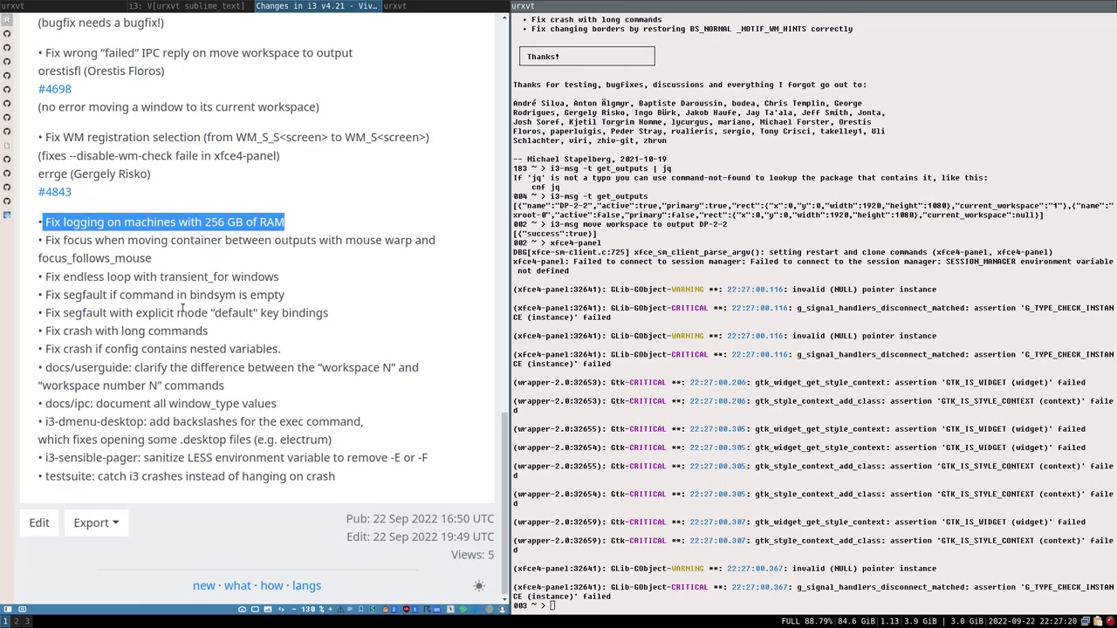
{"action": "left_click", "coordinate": [122, 222]}
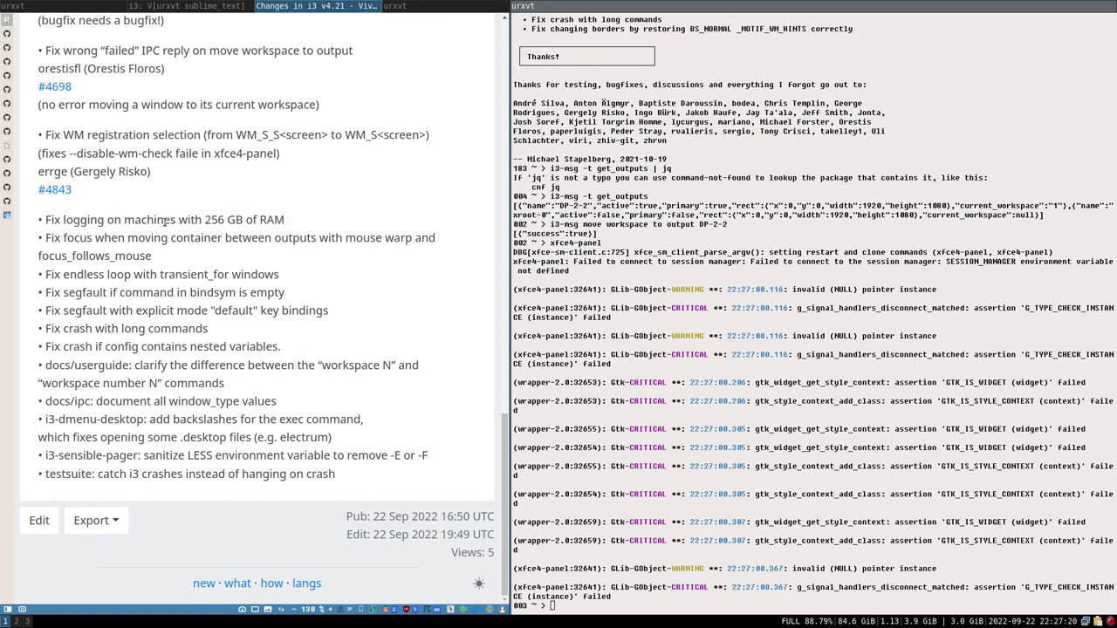
{"action": "double_click", "coordinate": [48, 220]}
{"action": "left_click_drag", "start_coordinate": [76, 222], "coordinate": [307, 221]}
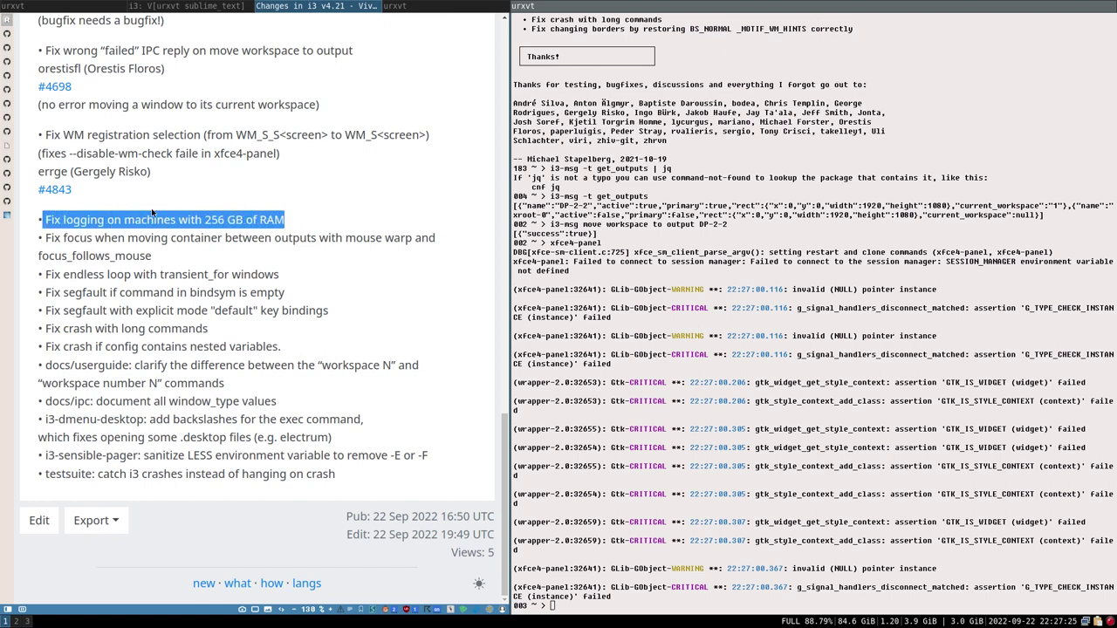
{"action": "left_click", "coordinate": [219, 218]}
{"action": "double_click", "coordinate": [218, 222]}
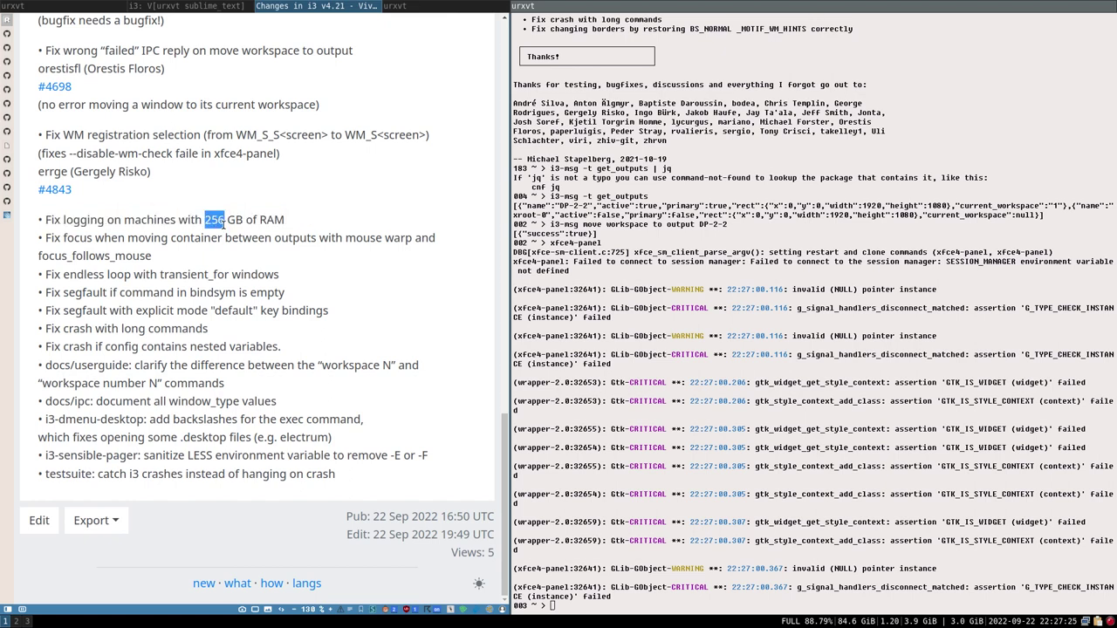
{"action": "double_click", "coordinate": [233, 222]}
{"action": "left_click", "coordinate": [236, 220]}
Highlight the entries on focus when moving containers between outputs and the endless loop with transient_for windows
{"action": "left_click_drag", "start_coordinate": [45, 237], "coordinate": [149, 247]}
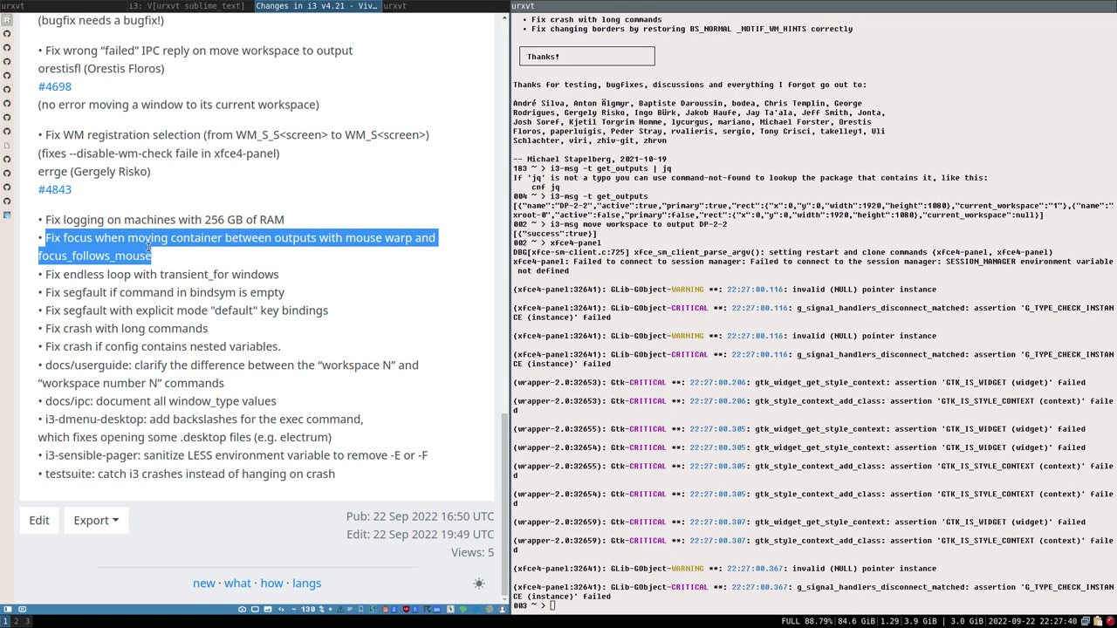
{"action": "left_click_drag", "start_coordinate": [47, 274], "coordinate": [288, 280]}
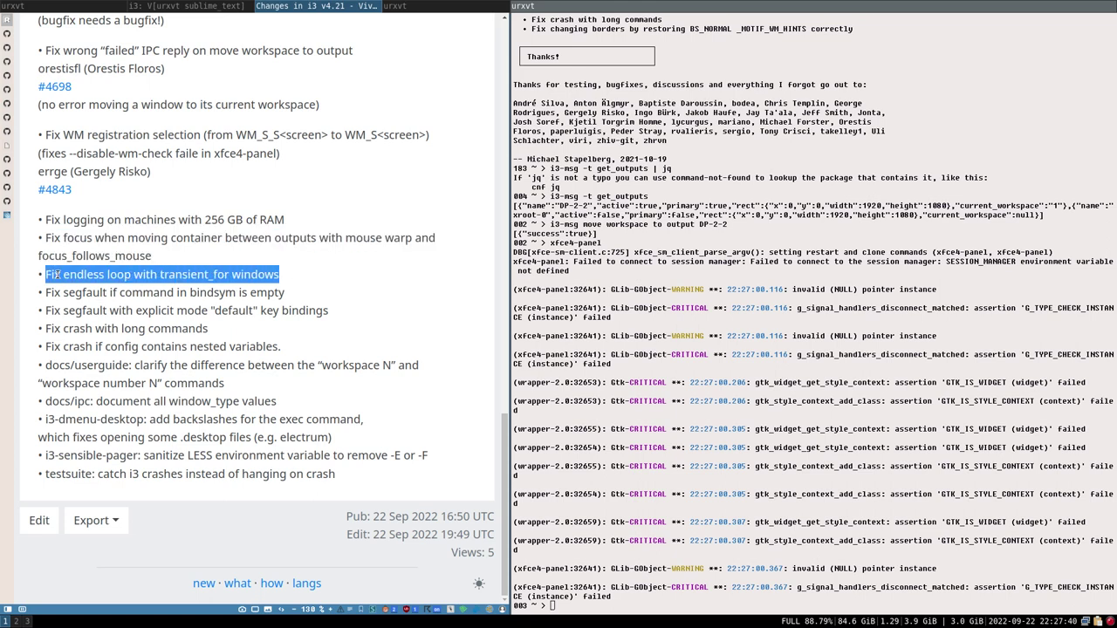
{"action": "left_click", "coordinate": [186, 274]}
{"action": "left_click_drag", "start_coordinate": [229, 276], "coordinate": [158, 277]}
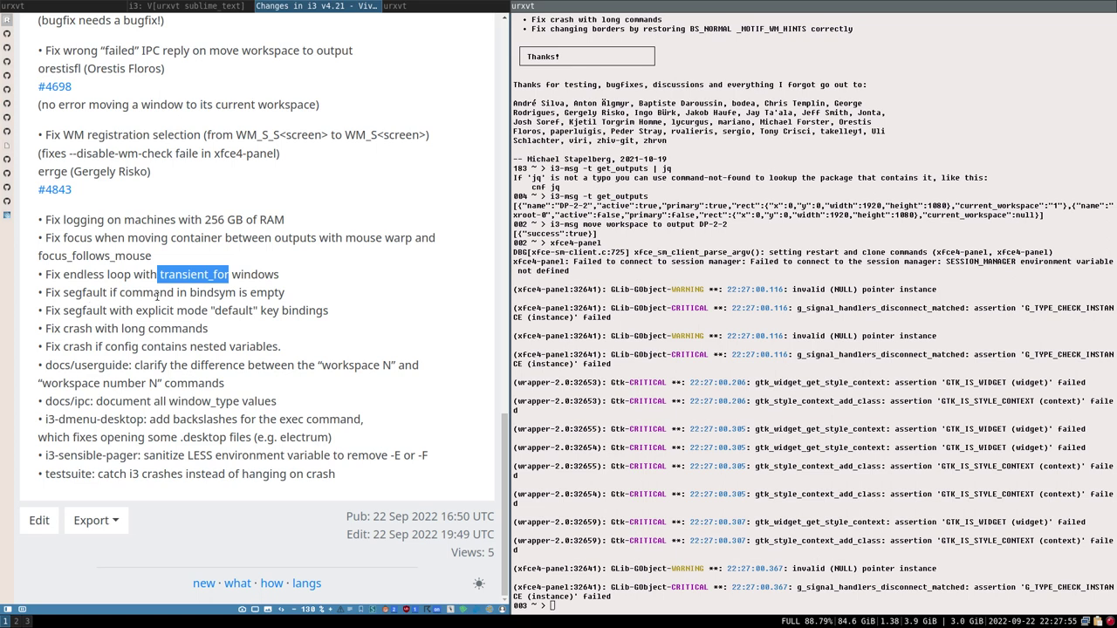
Highlight the part of the segfault entry that mentions the command in bindsym
{"action": "left_click", "coordinate": [43, 301]}
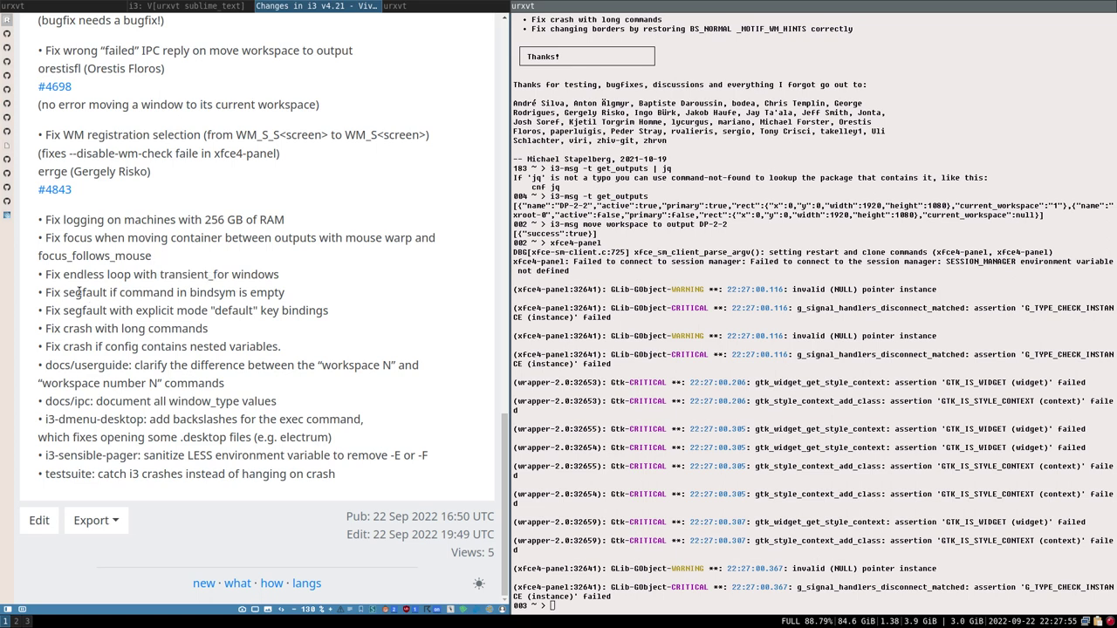
{"action": "left_click_drag", "start_coordinate": [131, 293], "coordinate": [232, 293]}
{"action": "left_click", "coordinate": [246, 292]}
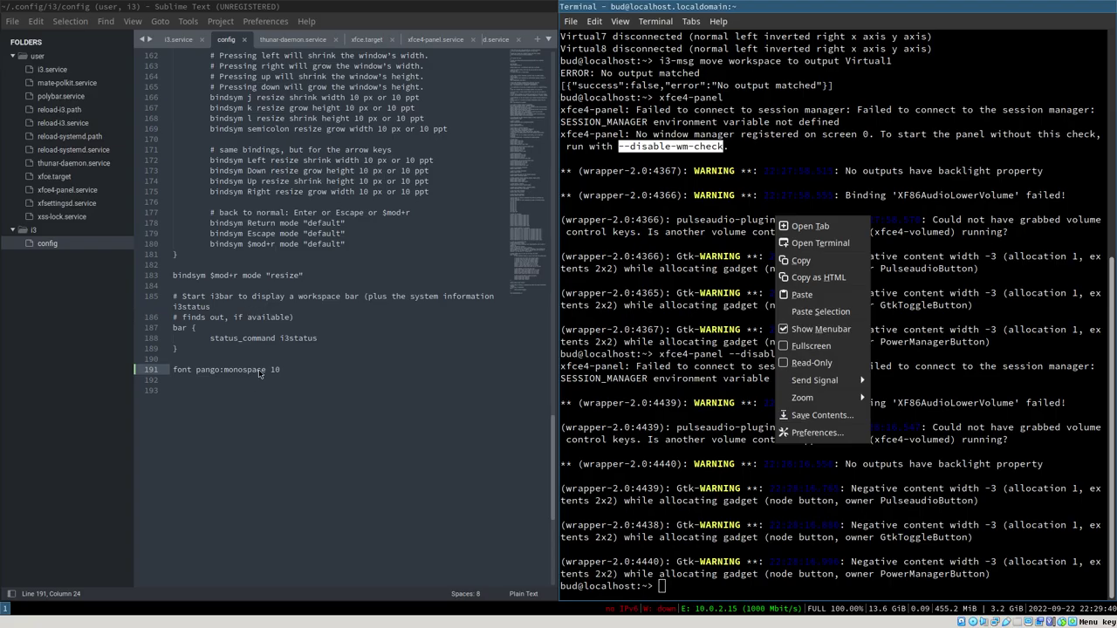
In the virtual machine, add the command-less line bindsym Mod4+Shift+d below the font setting, save the i3 config, and restart the crashed i3 in-place
{"action": "left_click", "coordinate": [306, 370]}
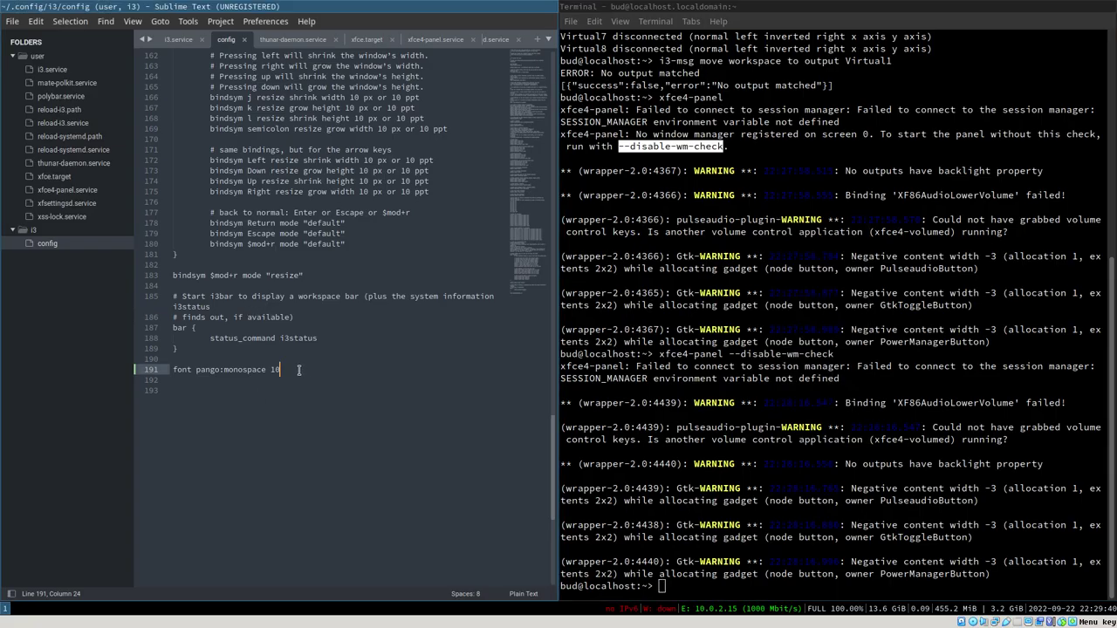
{"action": "key", "text": "Return"}
{"action": "key", "text": "Return"}
{"action": "key", "text": "Return"}
{"action": "type", "text": "bindsym"}
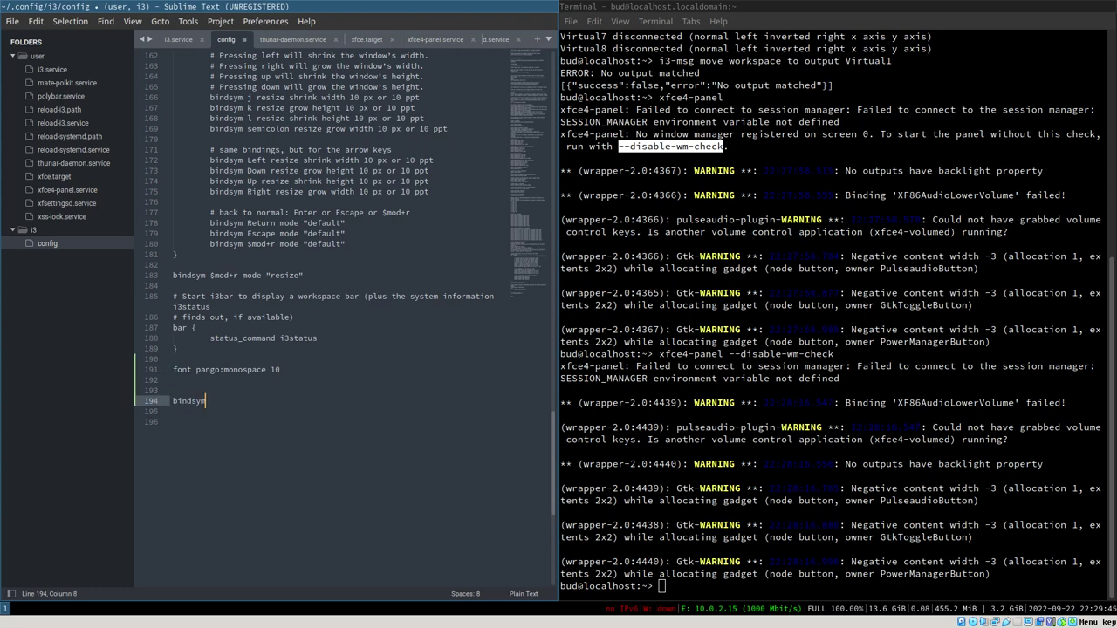
{"action": "type", "text": " Mod4+Shift+d"}
{"action": "key", "text": "ctrl+s"}
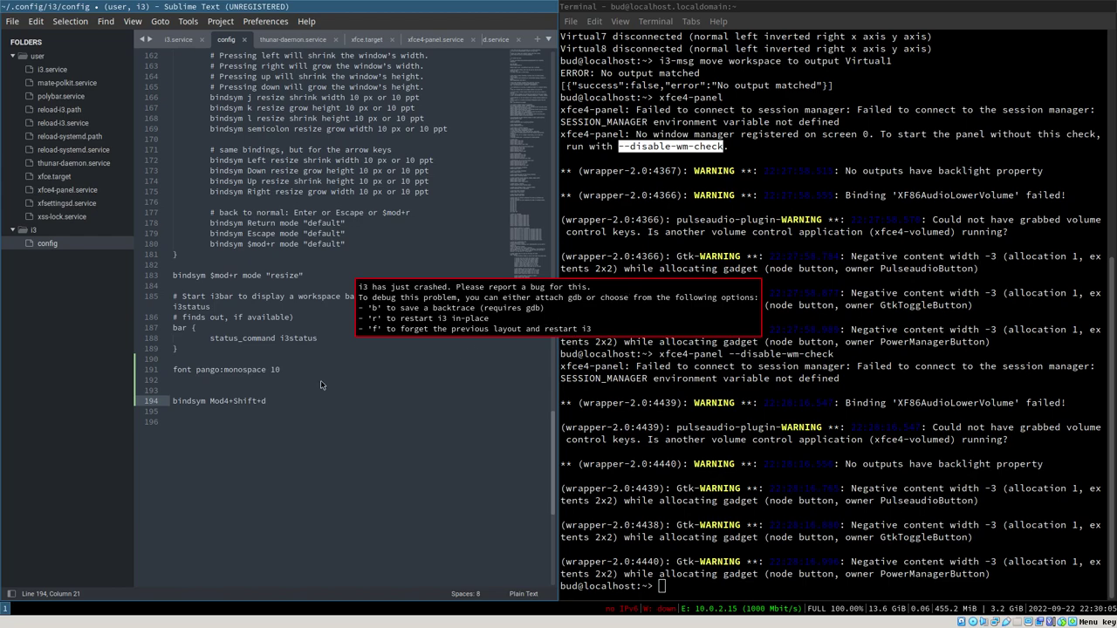
{"action": "key", "text": "r"}
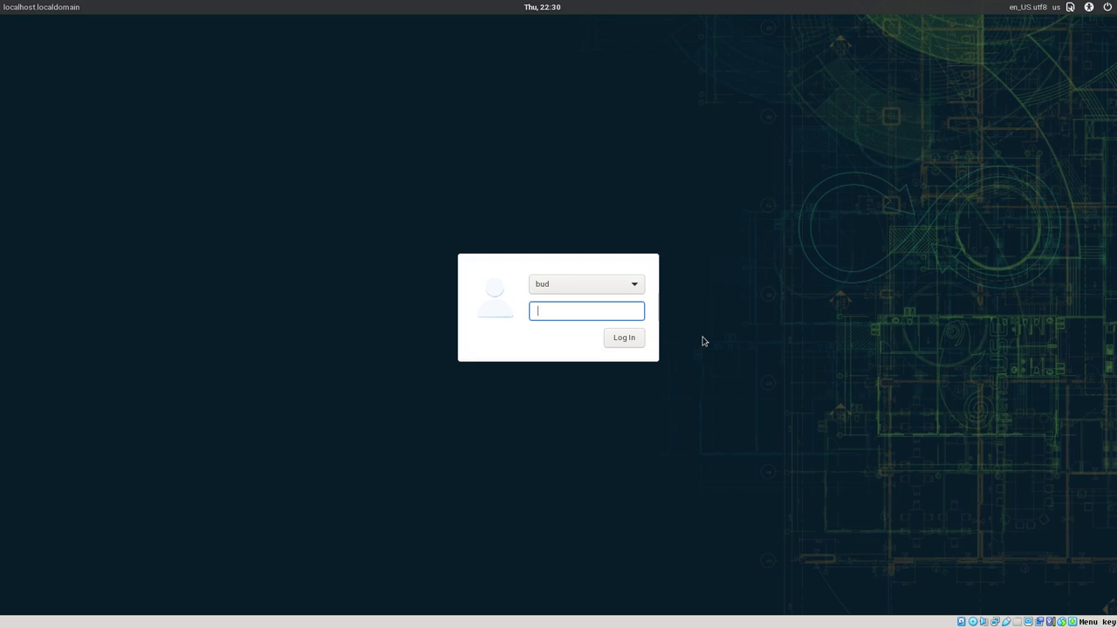
Log in to the virtual machine with the IceWM Session, entering the account password
{"action": "type", "text": "••••••"}
{"action": "key", "text": "Return"}
{"action": "left_click", "coordinate": [1070, 9]}
{"action": "left_click", "coordinate": [1062, 22]}
{"action": "type", "text": "•••"}
{"action": "key", "text": "Return"}
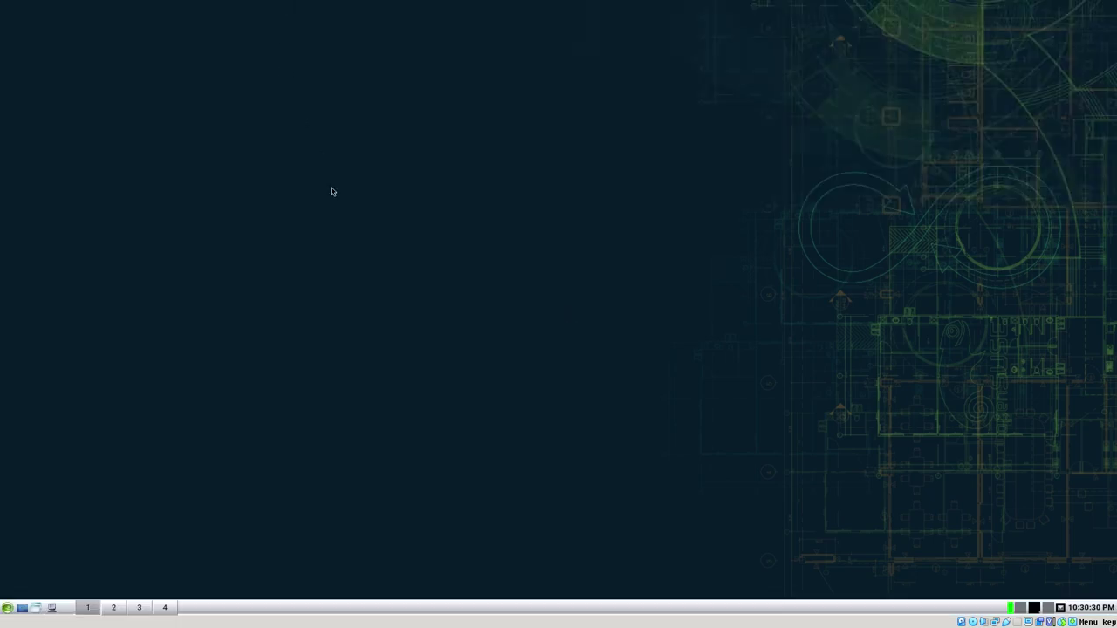
Launch Sublime Text from the installed desktop applications to show the i3 config
{"action": "left_click", "coordinate": [7, 610]}
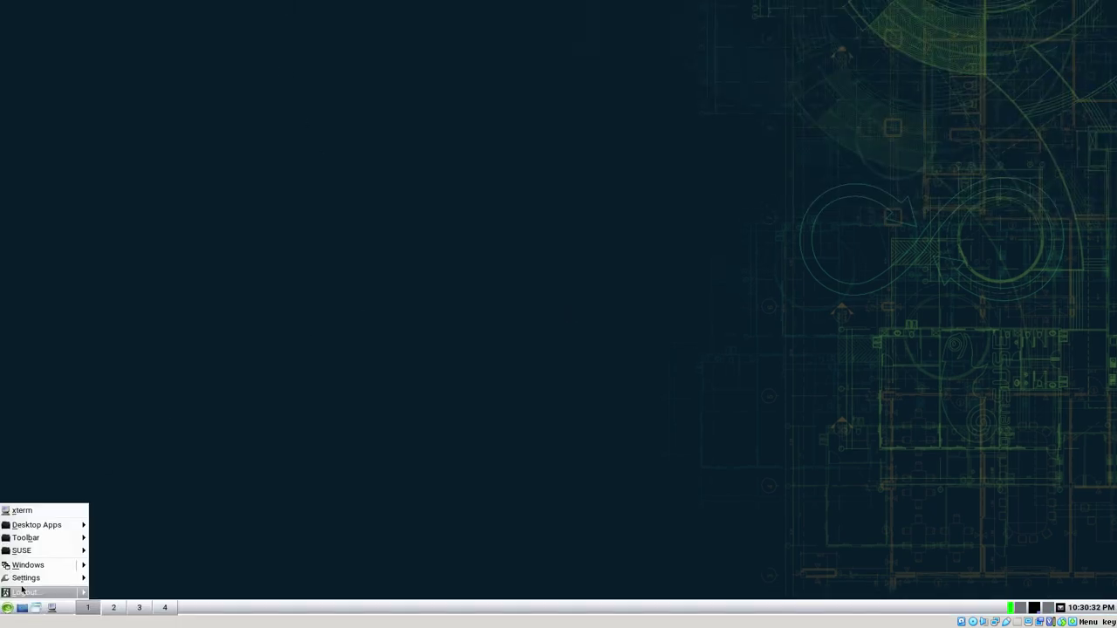
{"action": "mouse_move", "coordinate": [49, 527]}
{"action": "mouse_move", "coordinate": [131, 591]}
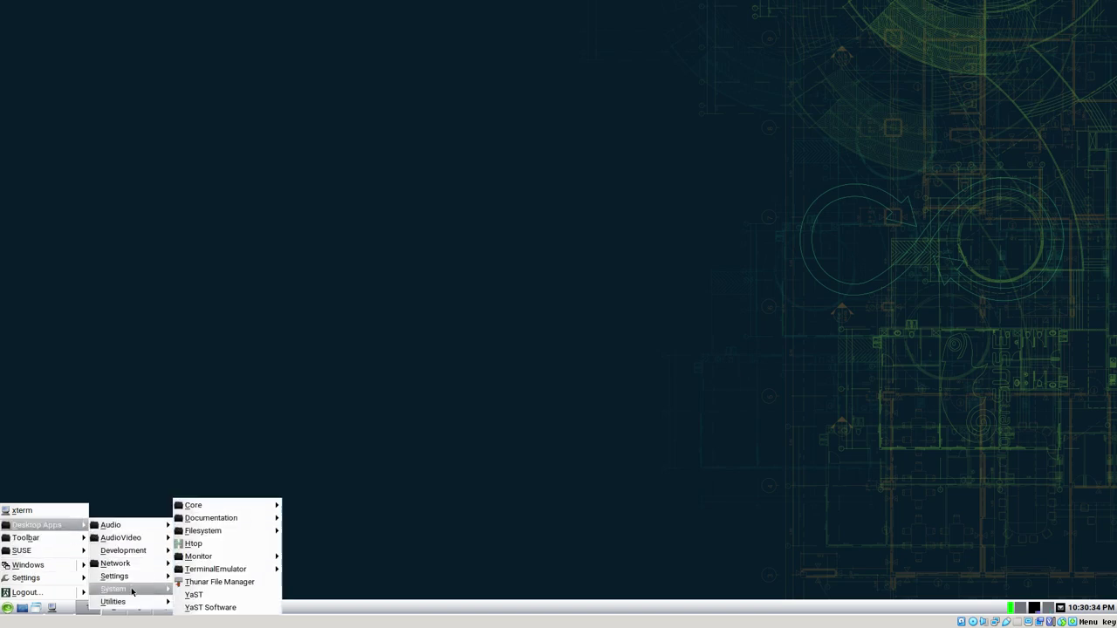
{"action": "mouse_move", "coordinate": [131, 551]}
{"action": "left_click", "coordinate": [218, 557]}
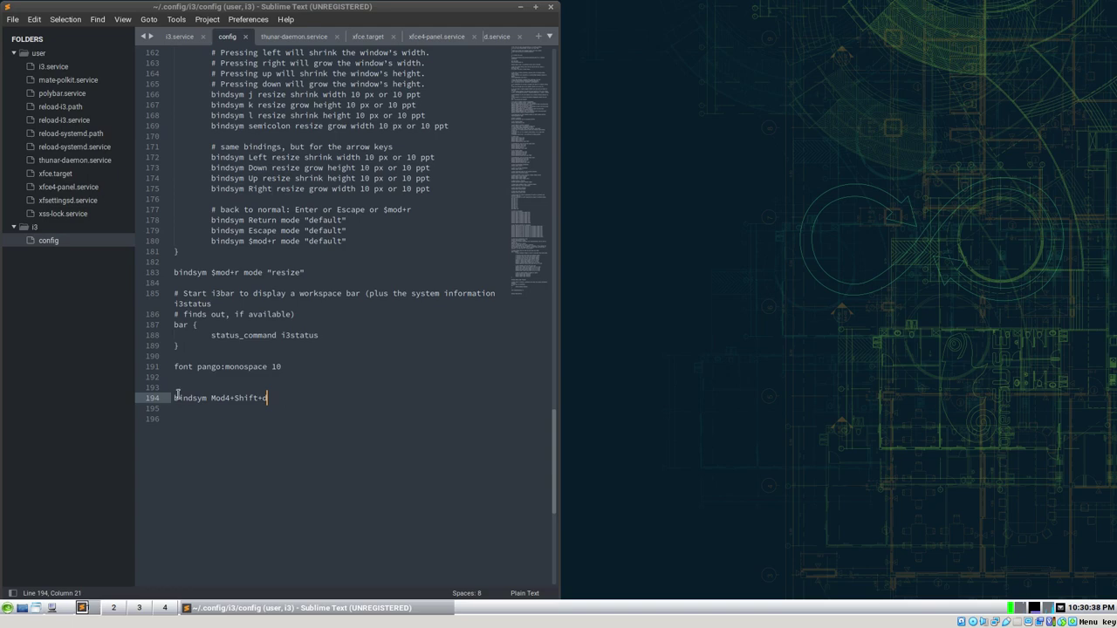
Comment out the bindsym Mod4+Shift+d line at line 194 of the i3 config and save the file
{"action": "left_click", "coordinate": [177, 397]}
{"action": "type", "text": "# bindsym Mod4+Shift+d"}
{"action": "key", "text": "ctrl+s"}
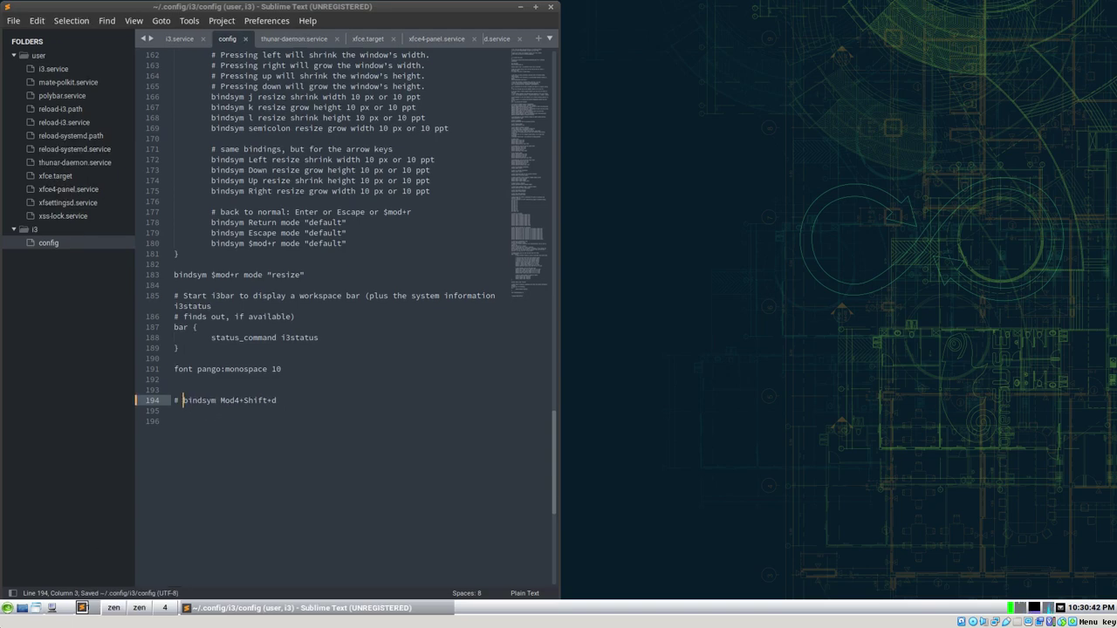
Log out of the IceWM session and accept closing all active applications
{"action": "left_click", "coordinate": [7, 609]}
{"action": "left_click", "coordinate": [24, 593]}
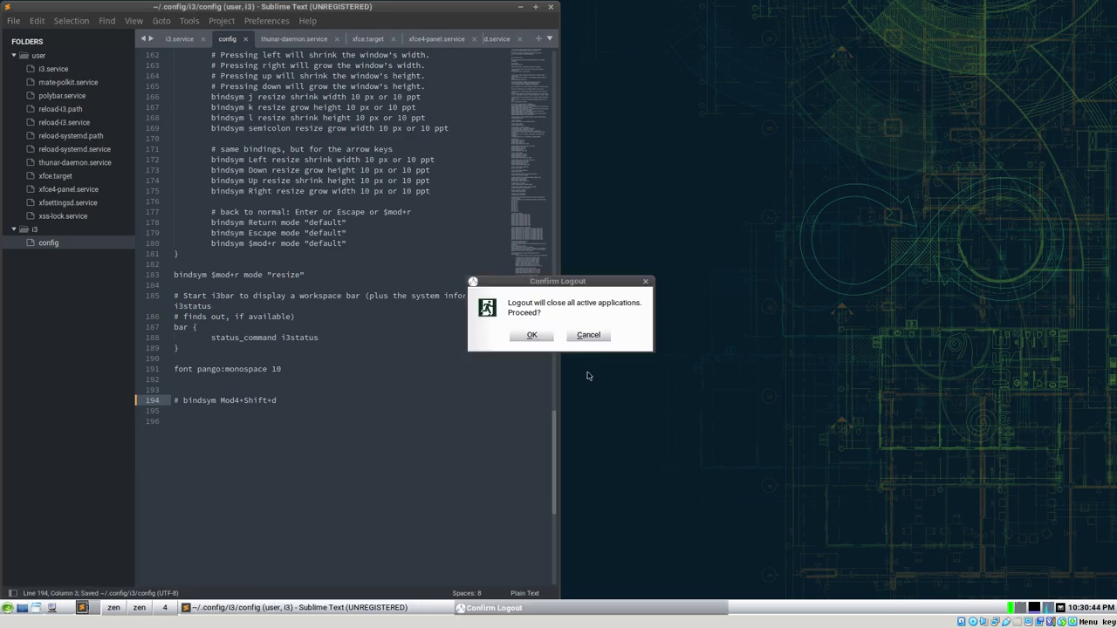
{"action": "left_click", "coordinate": [530, 335]}
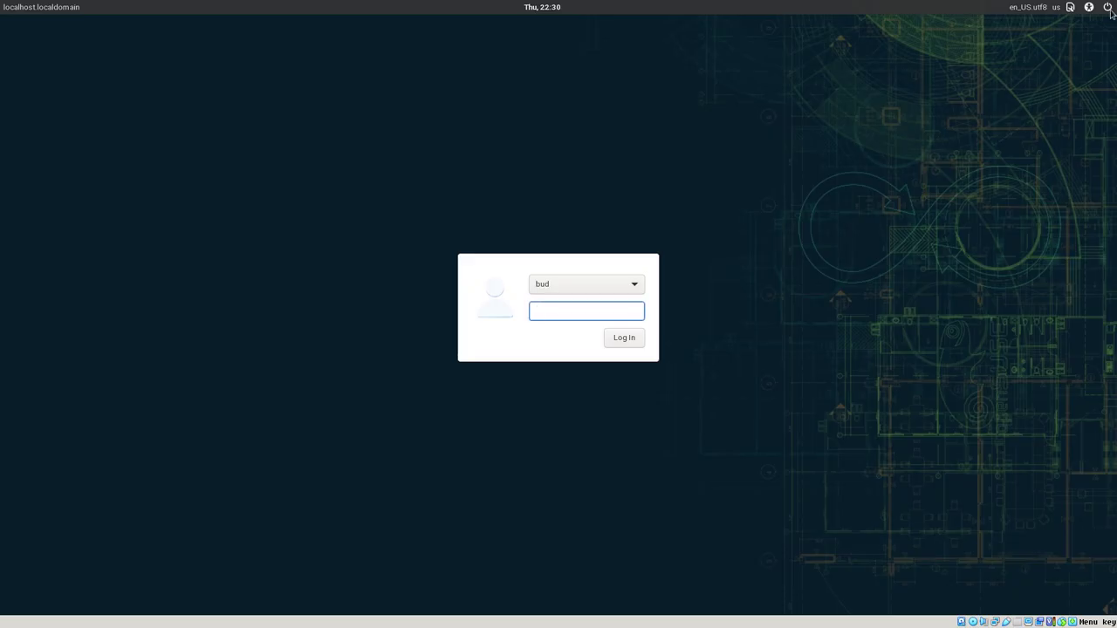
Choose the desktop-systemd session and log in to the virtual machine with the account password
{"action": "left_click", "coordinate": [1071, 7]}
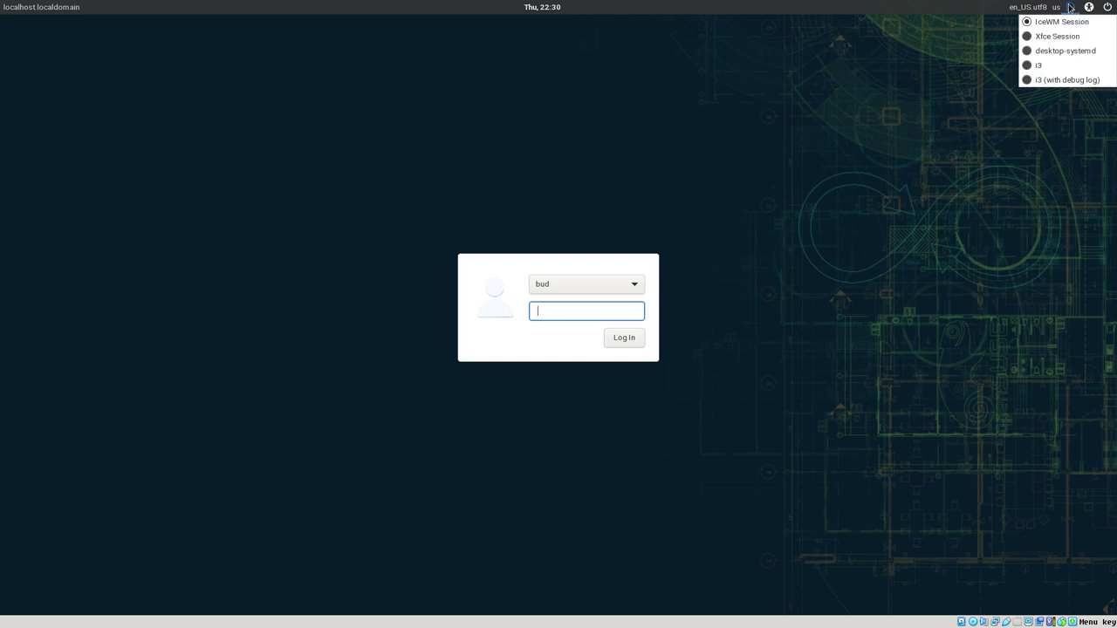
{"action": "left_click", "coordinate": [1062, 53]}
{"action": "type", "text": "****"}
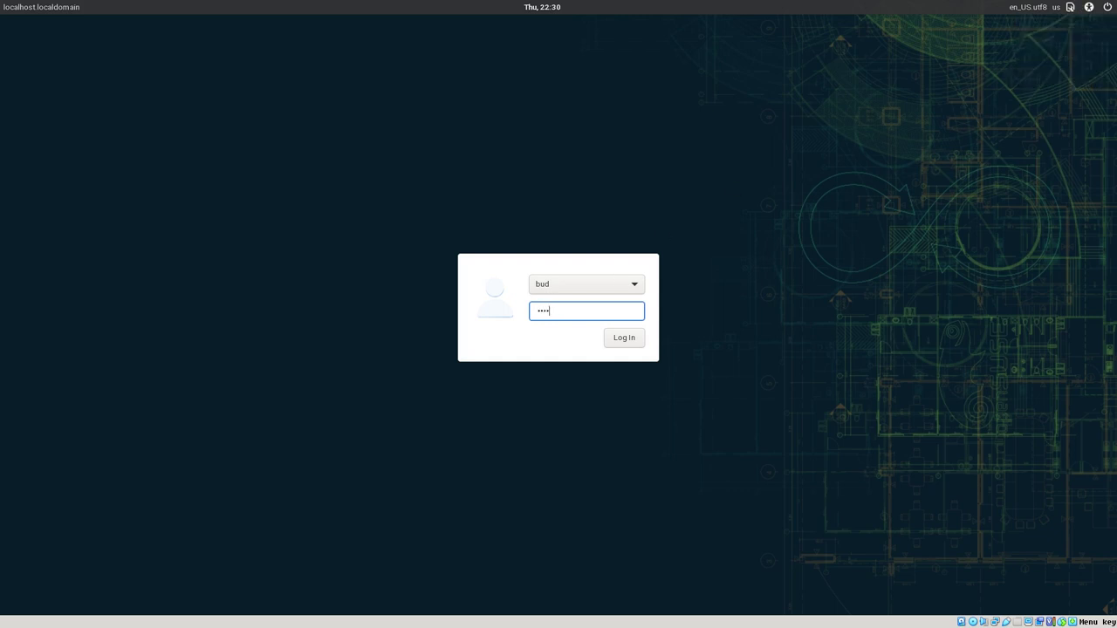
{"action": "type", "text": "****"}
{"action": "key", "text": "Return"}
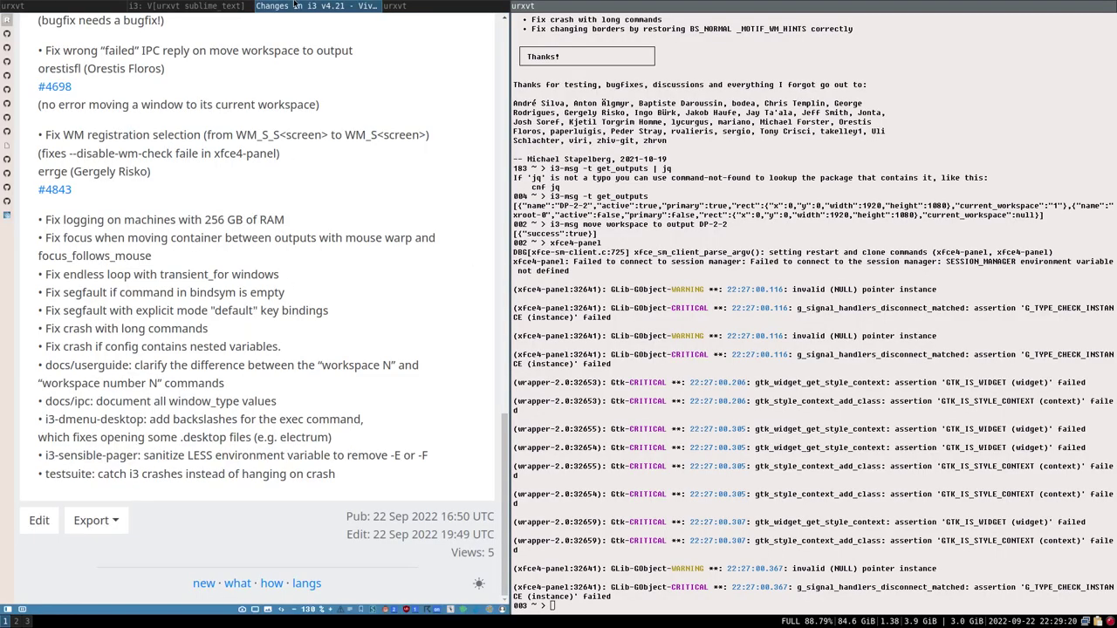
Remove the title_window_icon toggle command from the bindsym Mod4+shift+d line at line 206 of the i3 config and save the file
{"action": "left_click", "coordinate": [168, 5]}
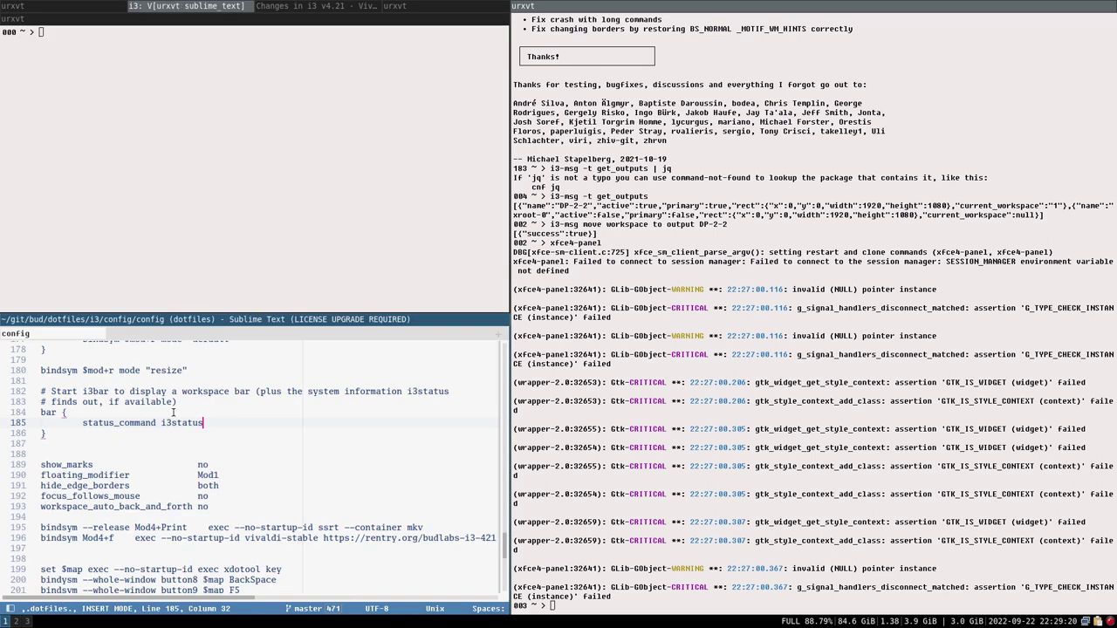
{"action": "left_click", "coordinate": [110, 430]}
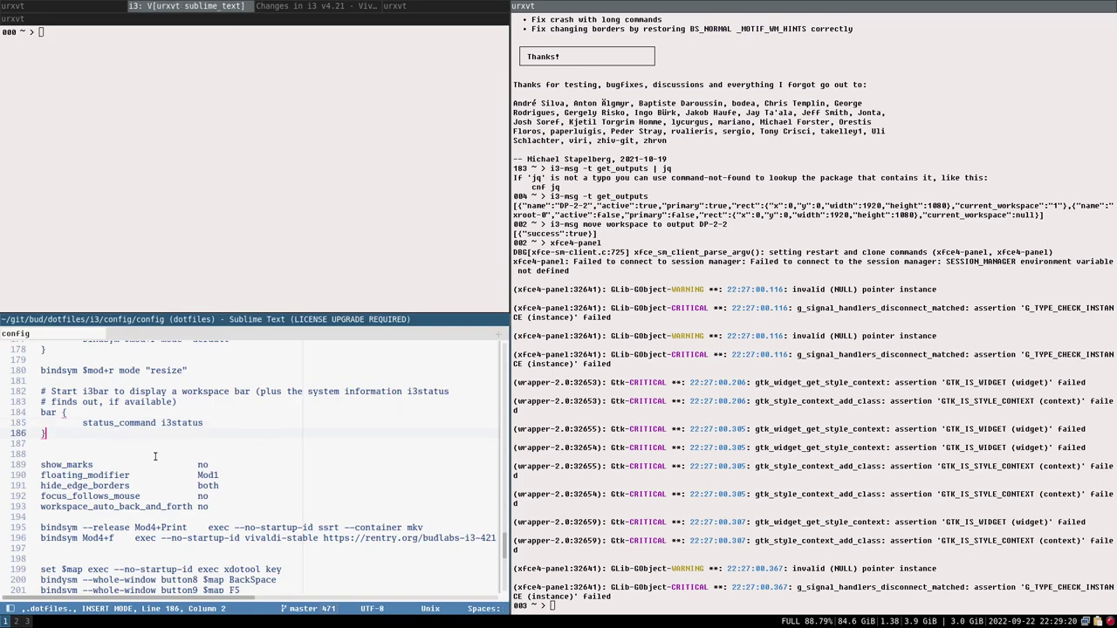
{"action": "scroll", "coordinate": [147, 451], "scroll_direction": "down", "scroll_amount": 5}
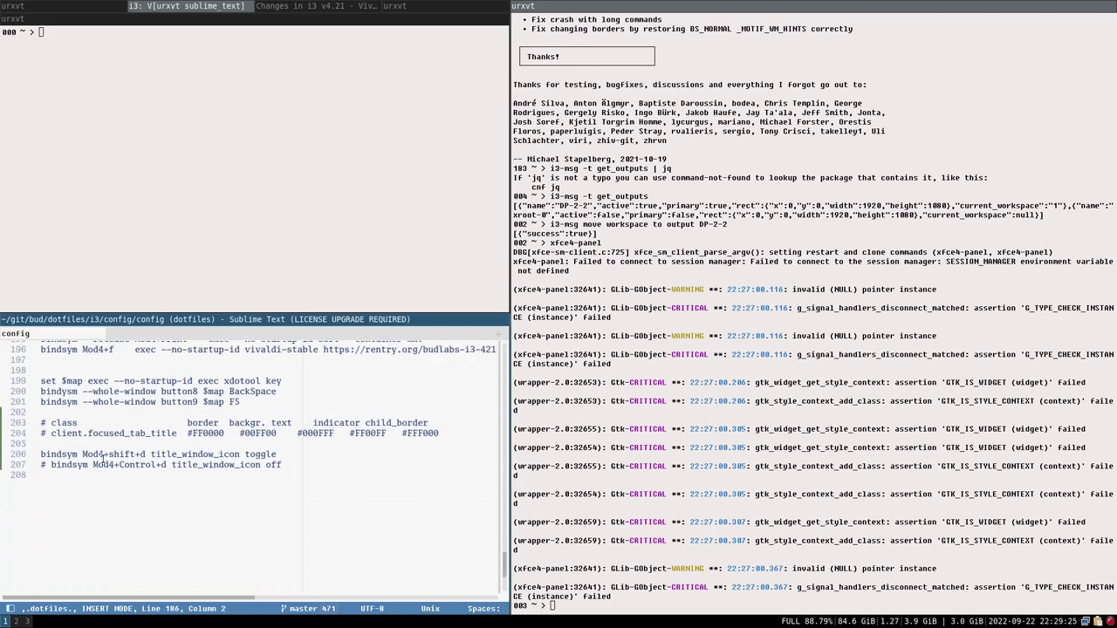
{"action": "left_click_drag", "start_coordinate": [151, 451], "coordinate": [305, 451]}
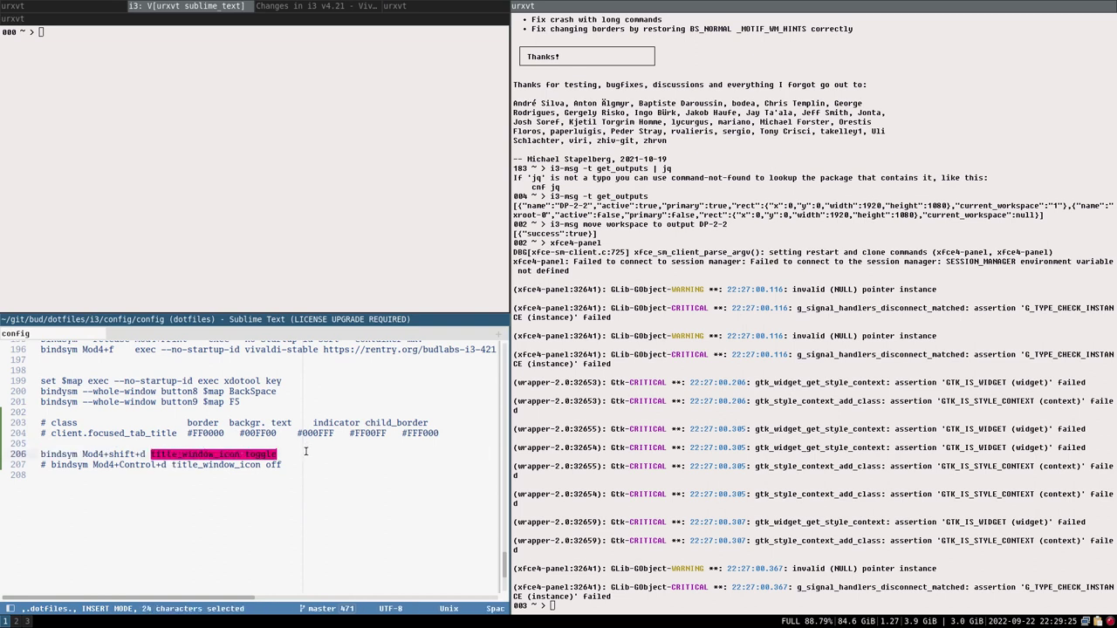
{"action": "key", "text": "BackSpace"}
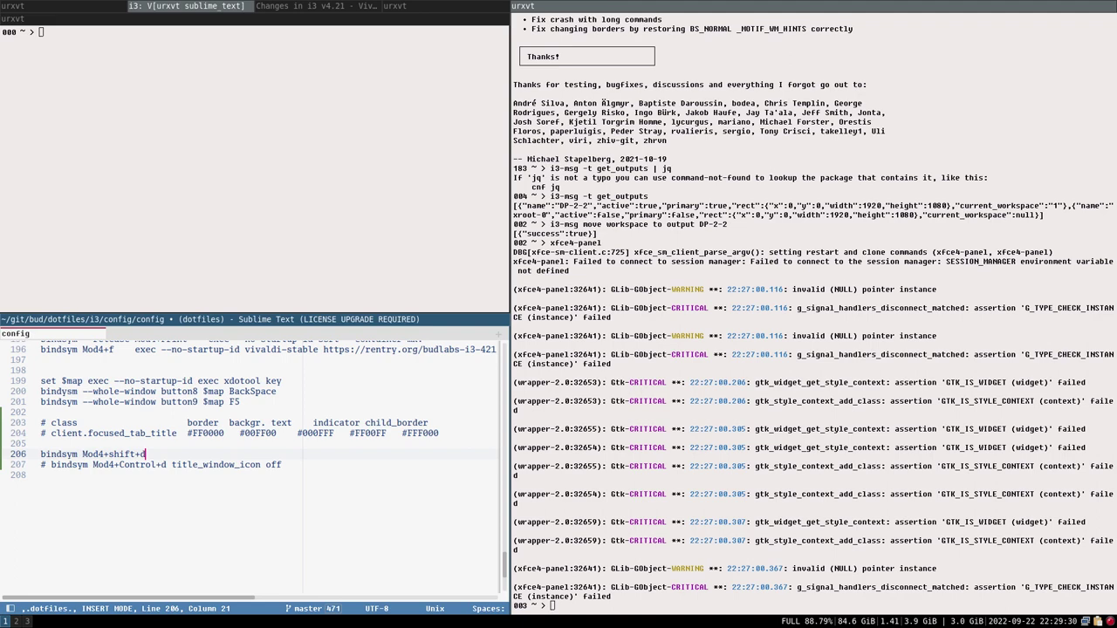
{"action": "key", "text": "ctrl+s"}
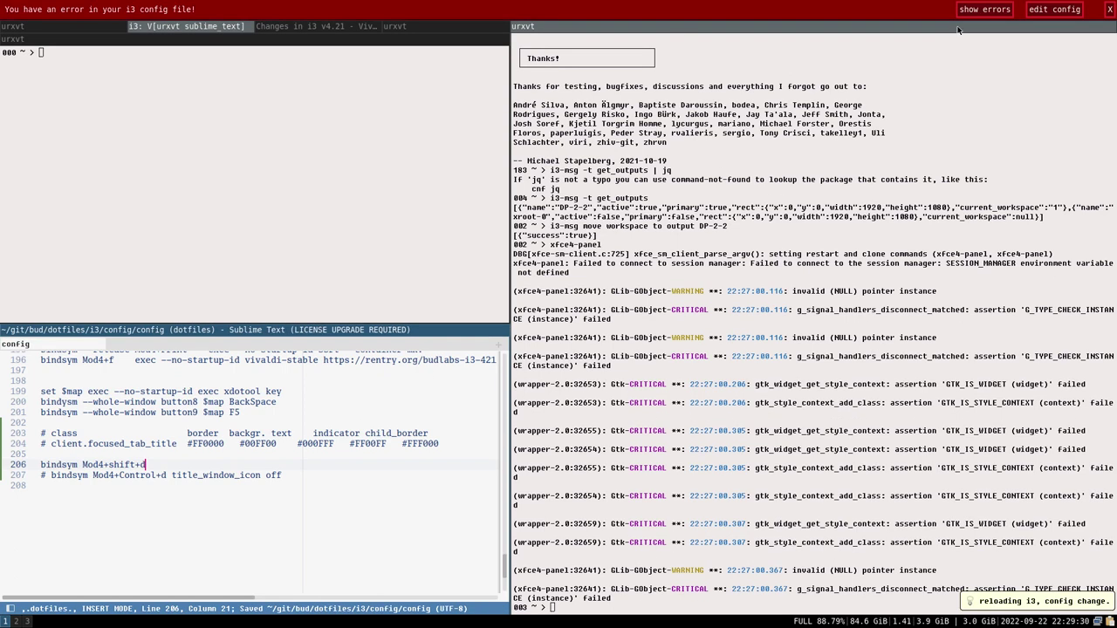
Dismiss the i3 config error bar, comment out the empty bindsym Mod4+shift+d line at line 206 and save
{"action": "left_click", "coordinate": [1109, 10]}
{"action": "left_click", "coordinate": [39, 454]}
{"action": "type", "text": "#"}
{"action": "key", "text": "ctrl+s"}
Return to the i3 v4.21 changes notes and examine the segfault fixes for empty bindsym commands and explicit mode "default" key bindings
{"action": "left_click", "coordinate": [273, 5]}
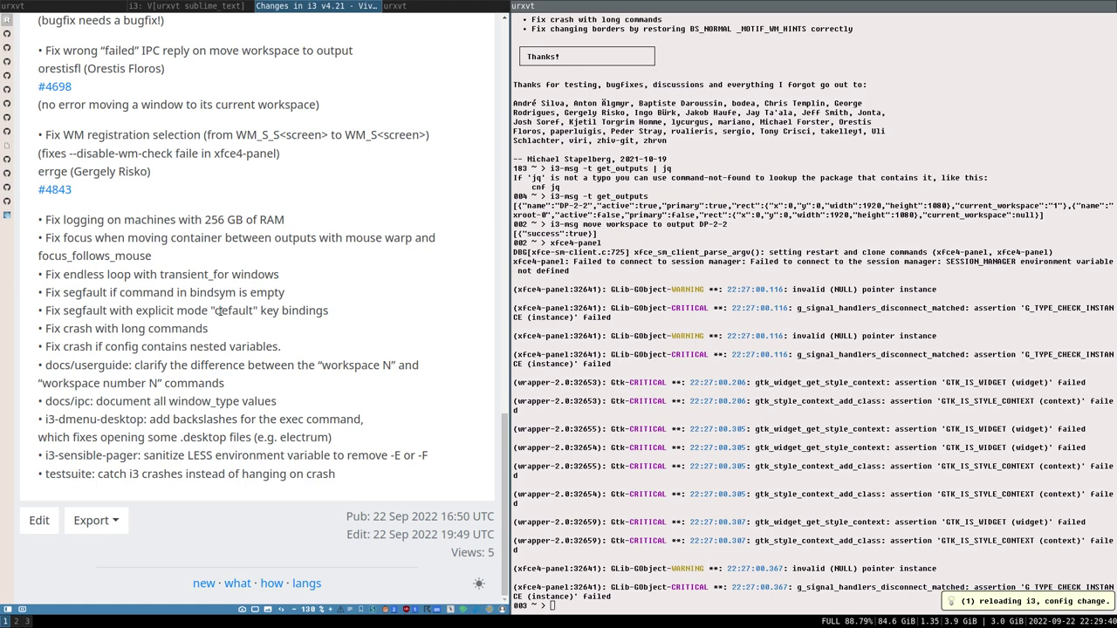
{"action": "left_click_drag", "start_coordinate": [221, 310], "coordinate": [252, 310]}
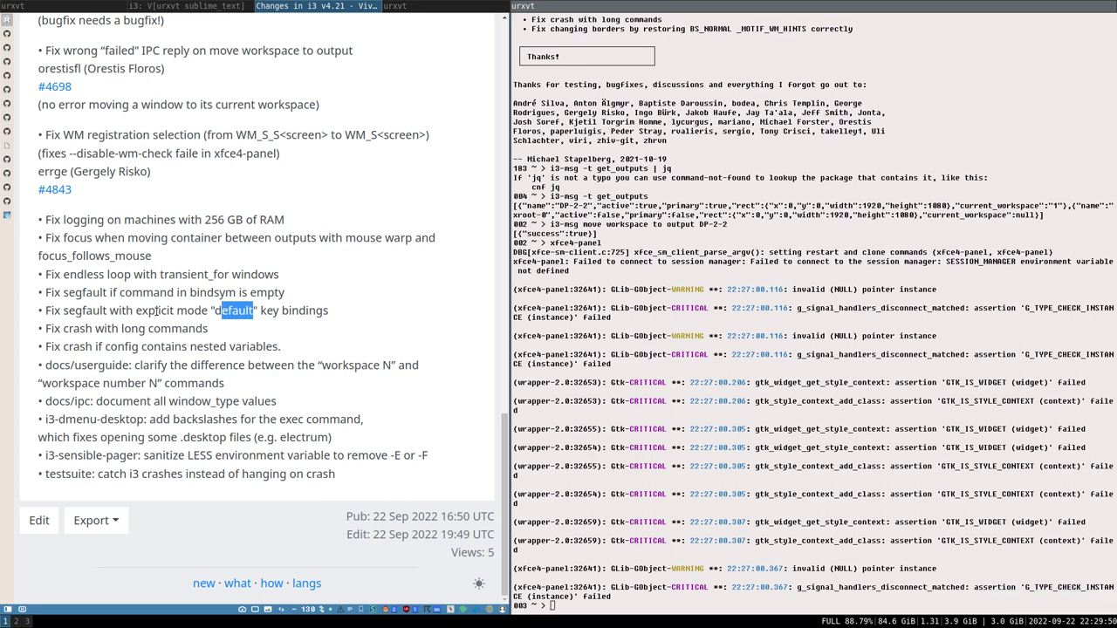
{"action": "left_click_drag", "start_coordinate": [211, 311], "coordinate": [262, 312]}
{"action": "left_click", "coordinate": [222, 312]}
{"action": "double_click", "coordinate": [222, 312]}
{"action": "left_click_drag", "start_coordinate": [142, 294], "coordinate": [46, 293]}
{"action": "left_click_drag", "start_coordinate": [294, 292], "coordinate": [80, 276]}
{"action": "left_click_drag", "start_coordinate": [222, 312], "coordinate": [46, 310]}
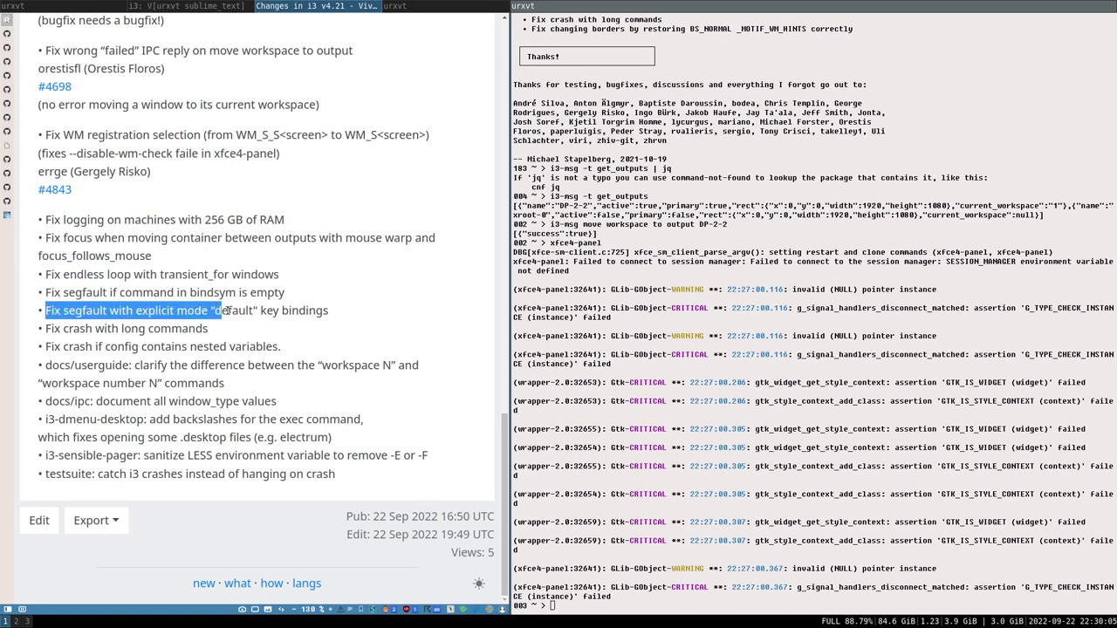
Examine the entries on long commands, nested variables, "workspace N" clarification and window_type documentation in the changes notes
{"action": "left_click", "coordinate": [170, 330]}
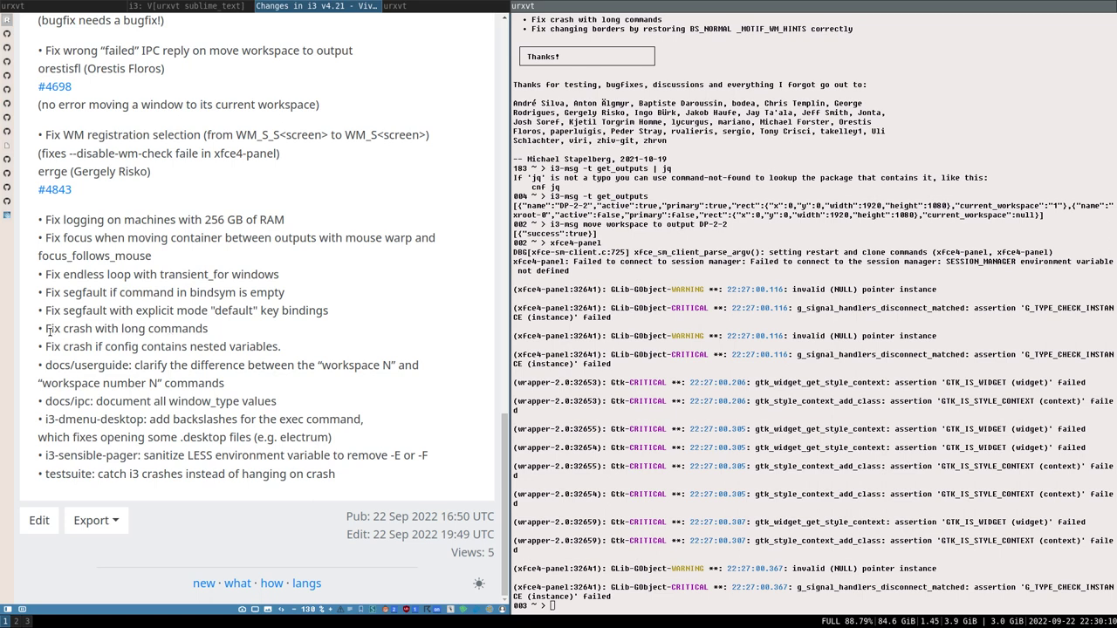
{"action": "left_click_drag", "start_coordinate": [49, 330], "coordinate": [228, 331]}
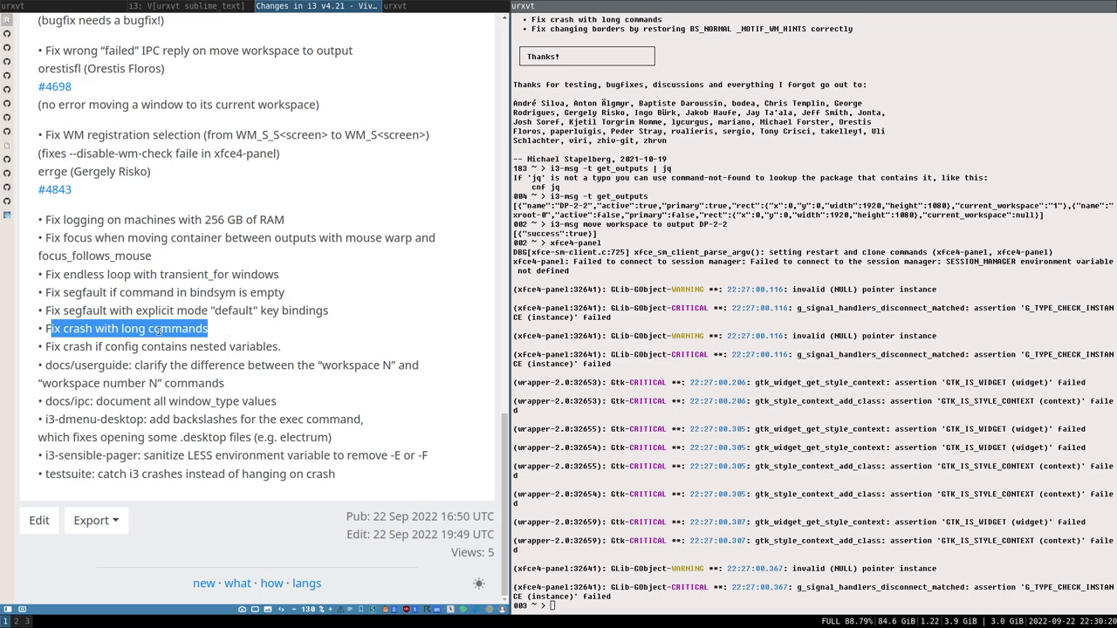
{"action": "left_click_drag", "start_coordinate": [80, 350], "coordinate": [296, 355]}
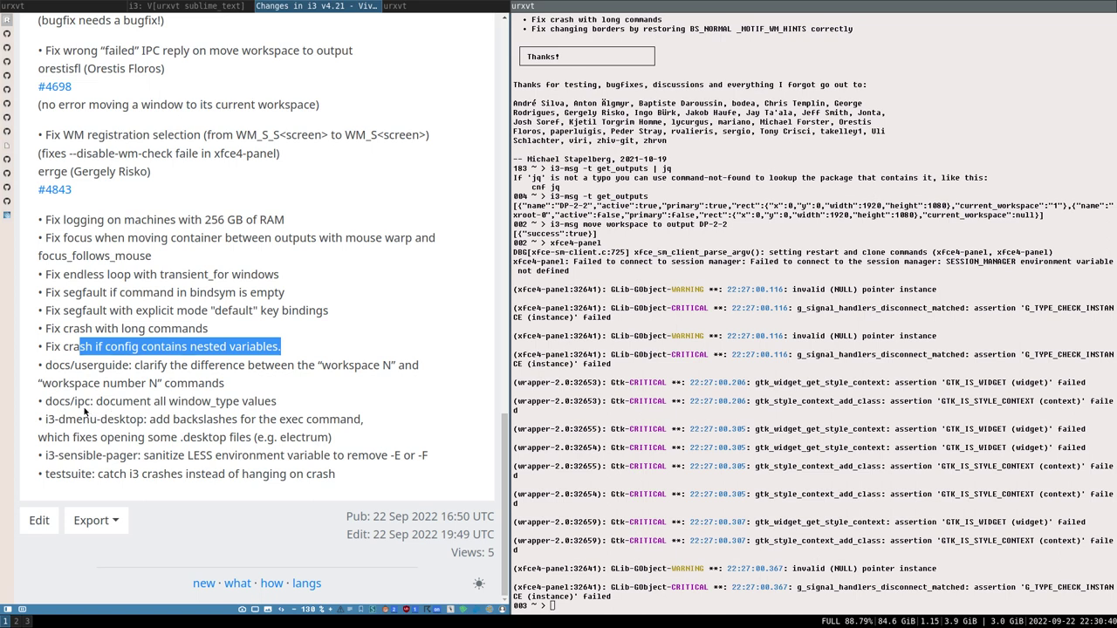
{"action": "left_click", "coordinate": [72, 368]}
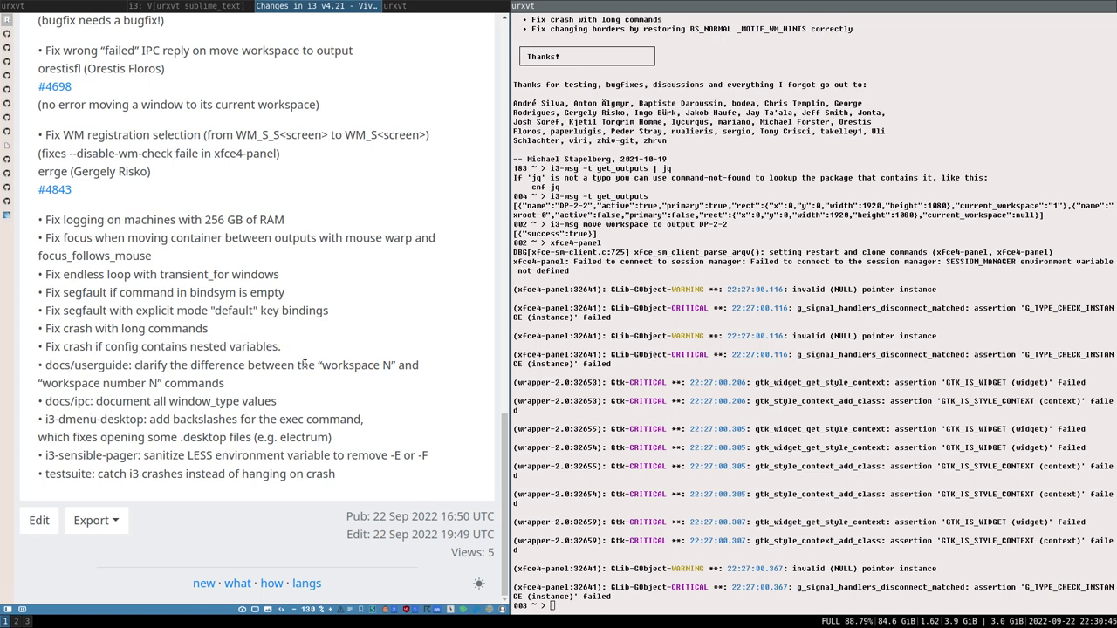
{"action": "left_click_drag", "start_coordinate": [317, 366], "coordinate": [399, 367]}
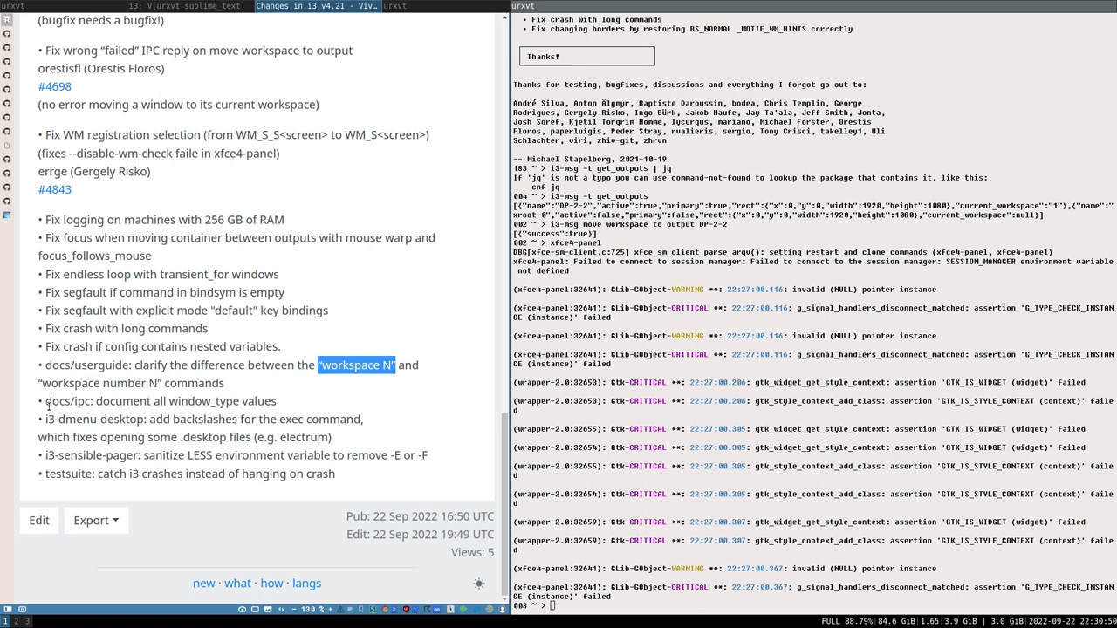
{"action": "left_click_drag", "start_coordinate": [46, 403], "coordinate": [171, 405]}
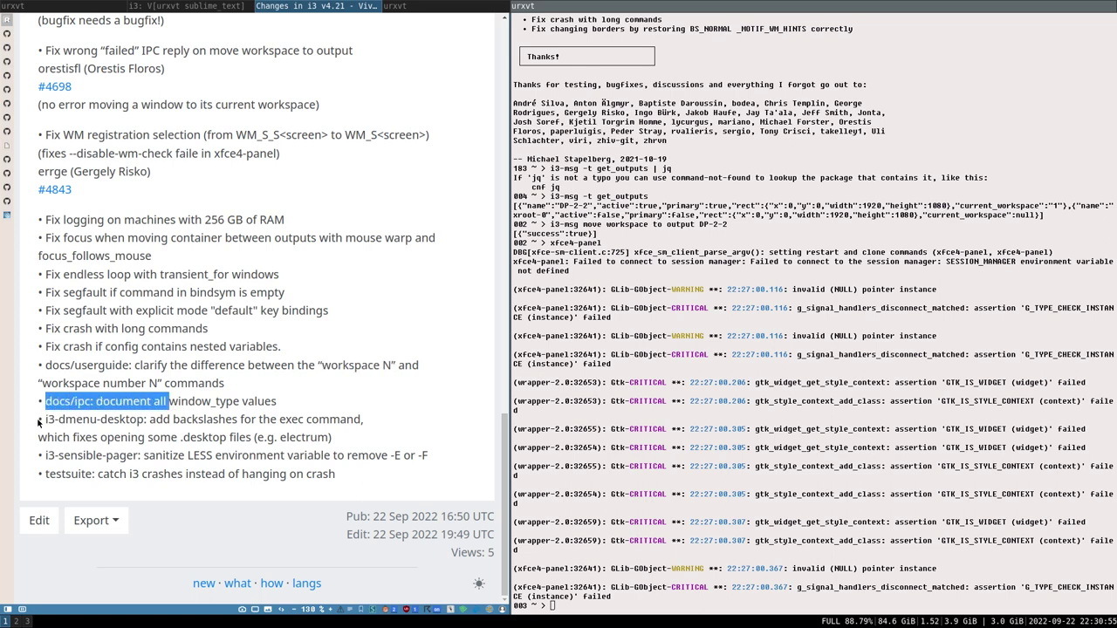
Examine the i3-dmenu-desktop backslash fix and the i3-sensible-pager LESS variable entry in the changes notes
{"action": "left_click_drag", "start_coordinate": [45, 420], "coordinate": [151, 422]}
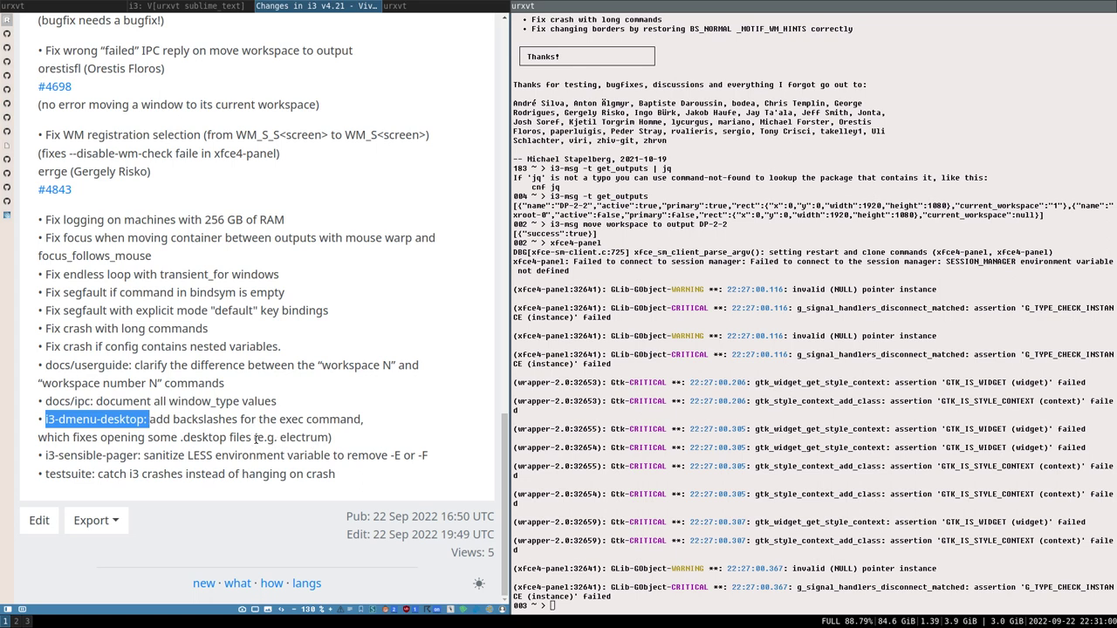
{"action": "left_click_drag", "start_coordinate": [194, 440], "coordinate": [332, 449]}
{"action": "left_click", "coordinate": [332, 441]}
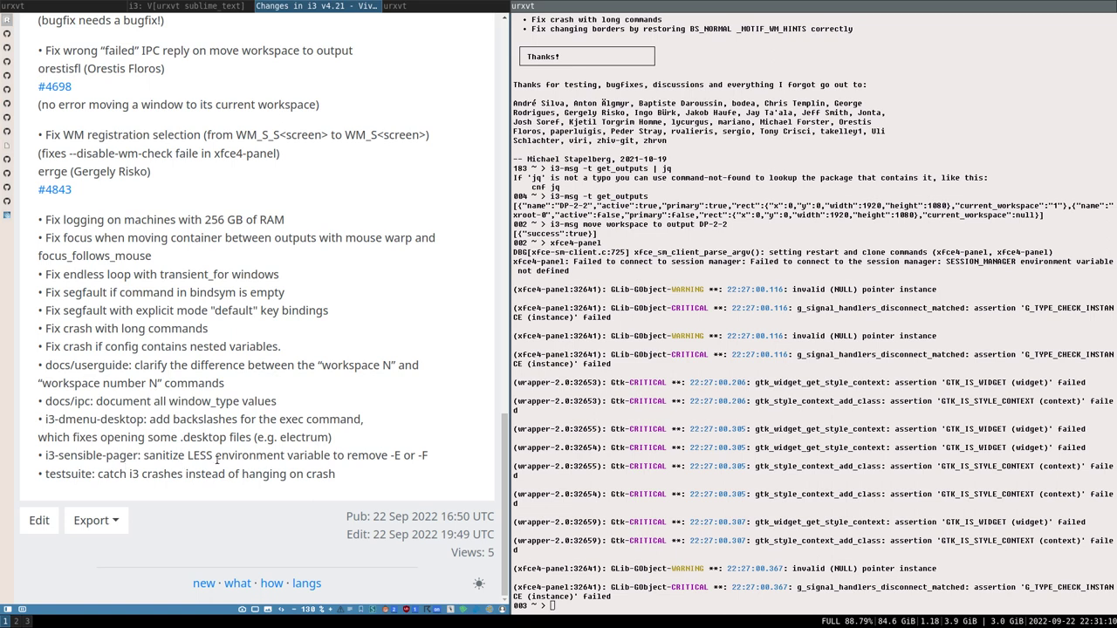
{"action": "left_click_drag", "start_coordinate": [46, 456], "coordinate": [139, 455]}
{"action": "double_click", "coordinate": [191, 455]}
{"action": "left_click", "coordinate": [200, 455]}
{"action": "left_click_drag", "start_coordinate": [213, 459], "coordinate": [255, 455]}
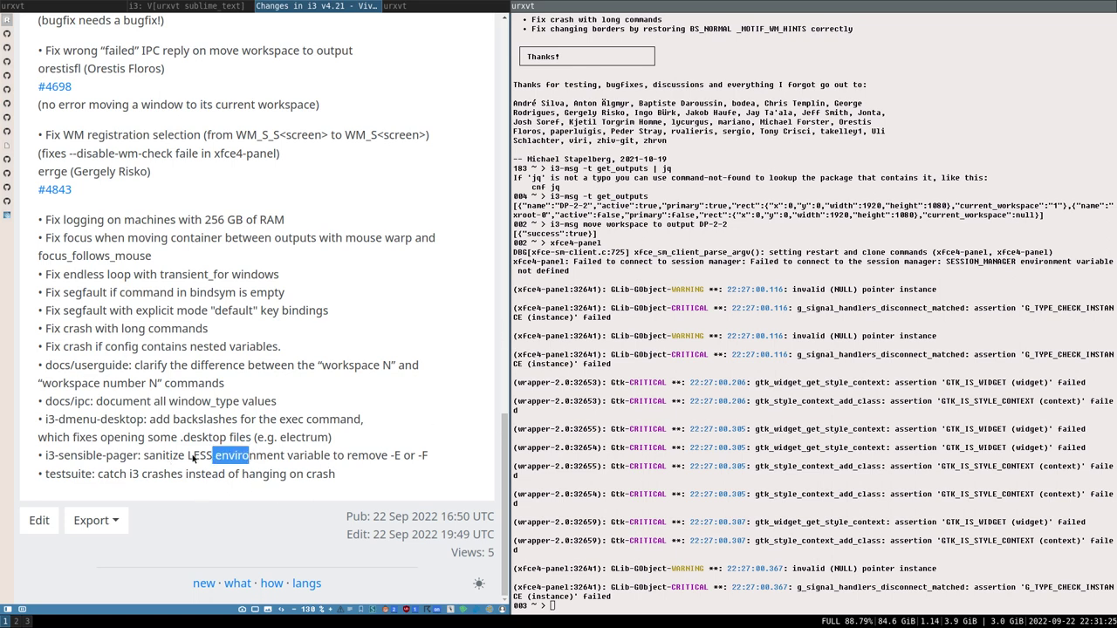
Switch back to the i3 config, uncomment the empty bindsym Mod4+shift+d line at line 206 and save
{"action": "key", "text": "super+Left"}
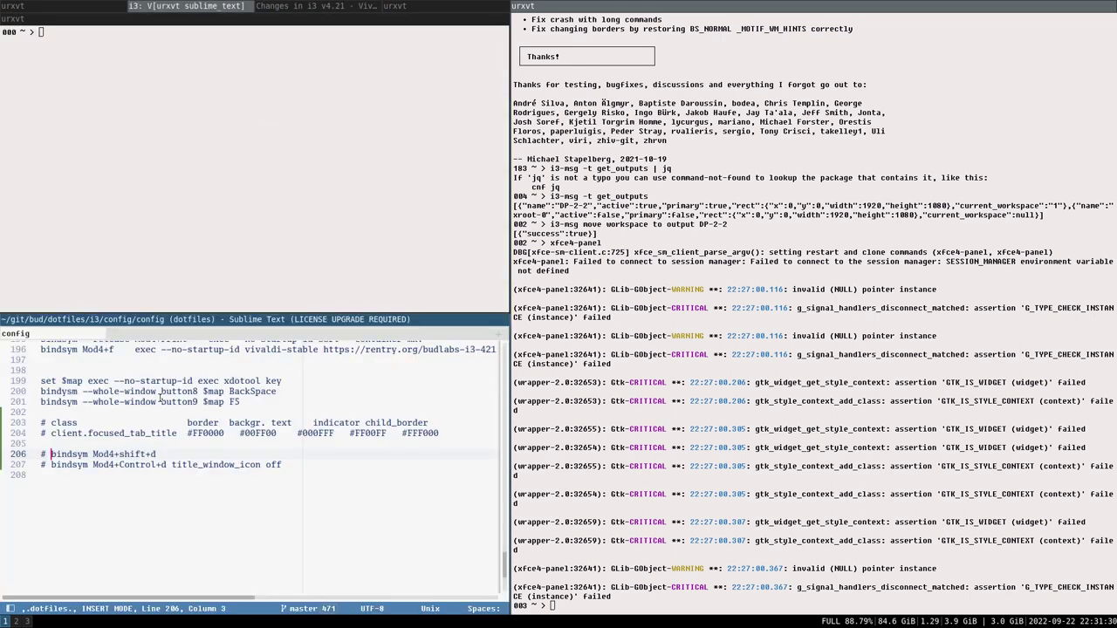
{"action": "key", "text": "BackSpace"}
{"action": "key", "text": "BackSpace"}
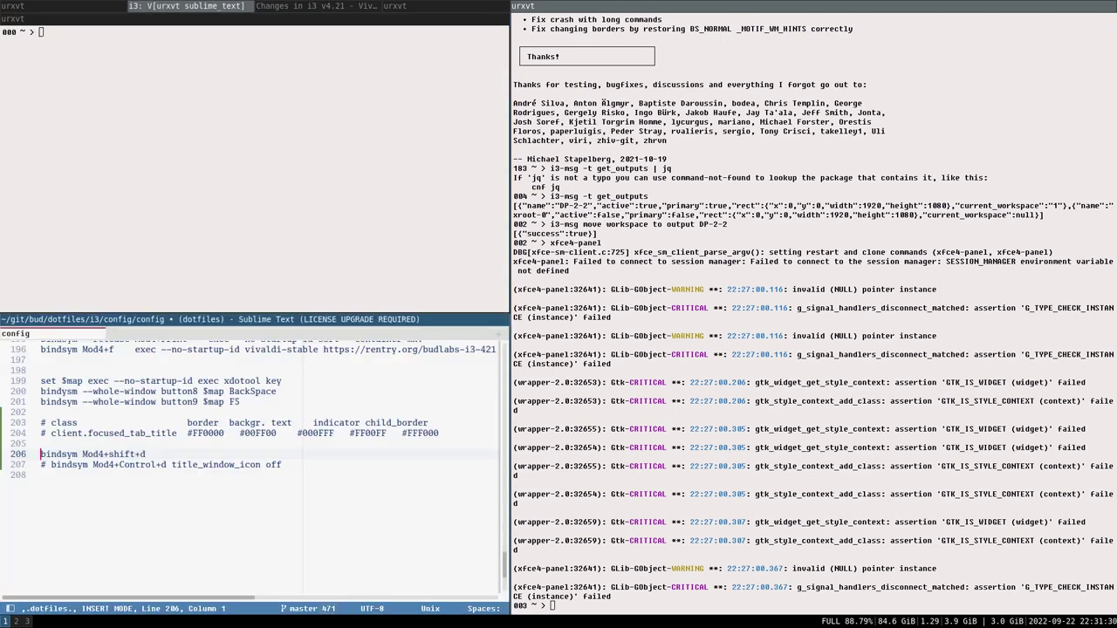
{"action": "key", "text": "ctrl+s"}
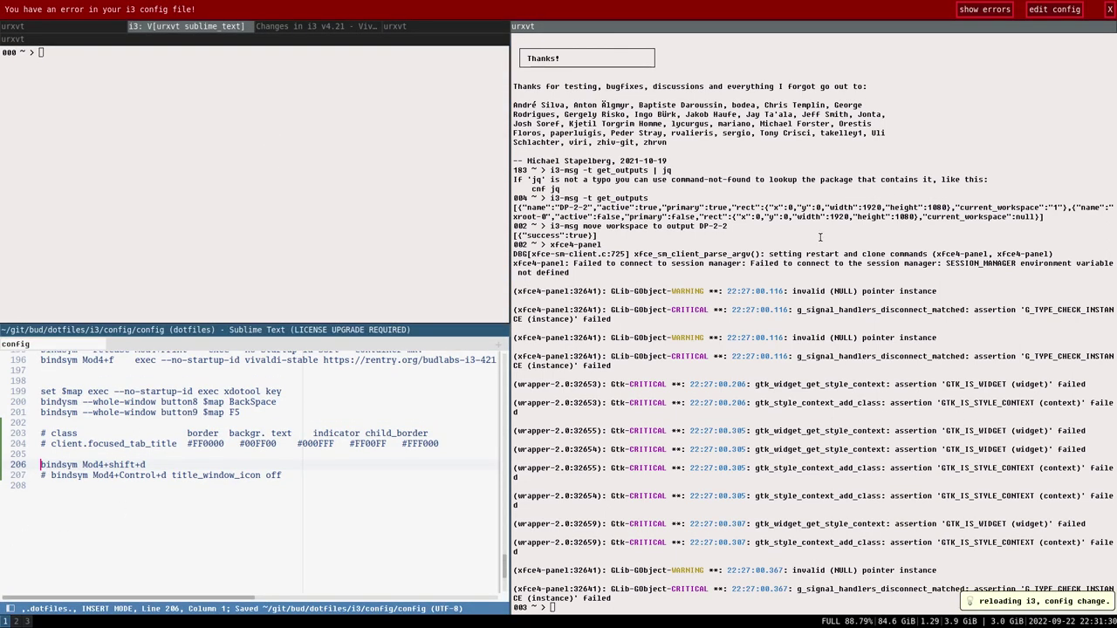
View the i3 error log from the config error bar, close the log and dismiss the bar
{"action": "left_click", "coordinate": [987, 9]}
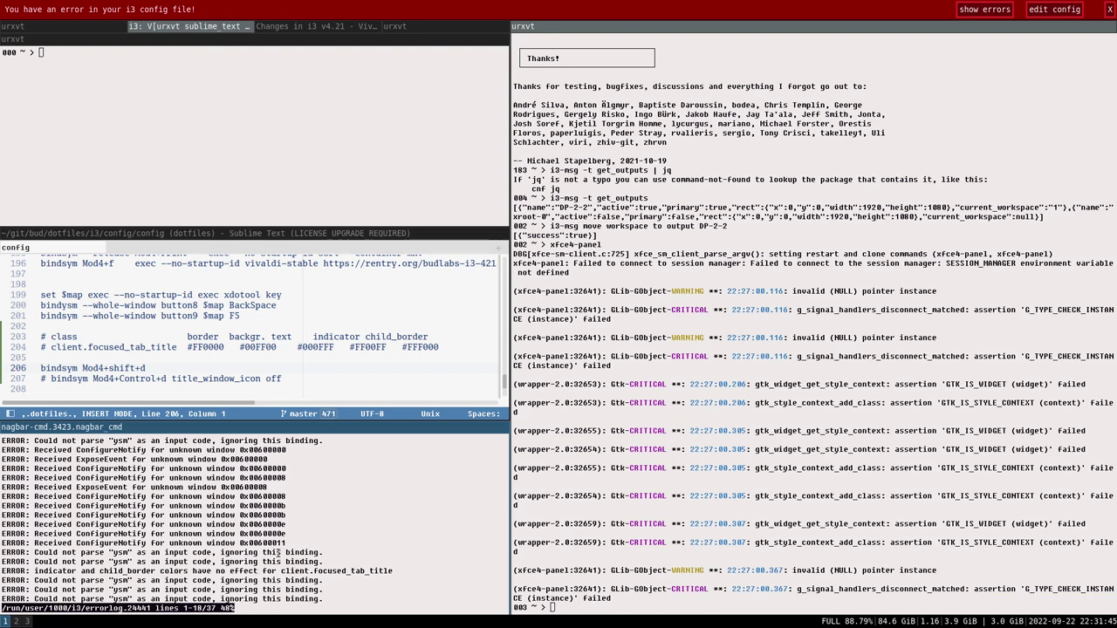
{"action": "key", "text": "q"}
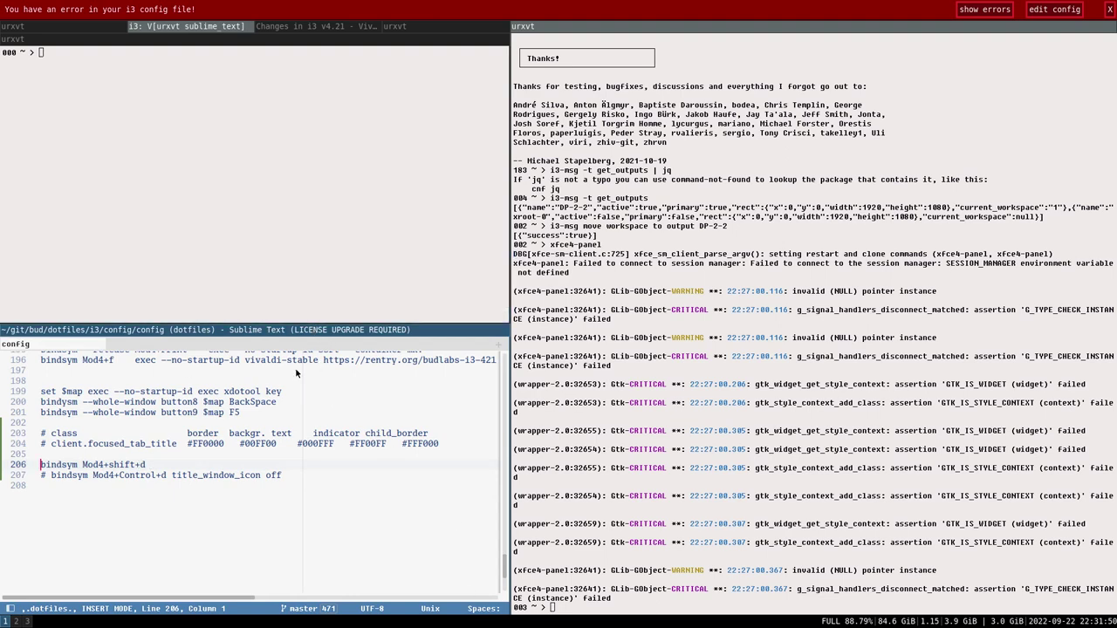
{"action": "left_click", "coordinate": [1111, 9]}
{"action": "mouse_move", "coordinate": [279, 322]}
{"action": "left_mouse_down"}
{"action": "mouse_move", "coordinate": [279, 286]}
{"action": "mouse_move", "coordinate": [270, 341]}
{"action": "left_mouse_up"}
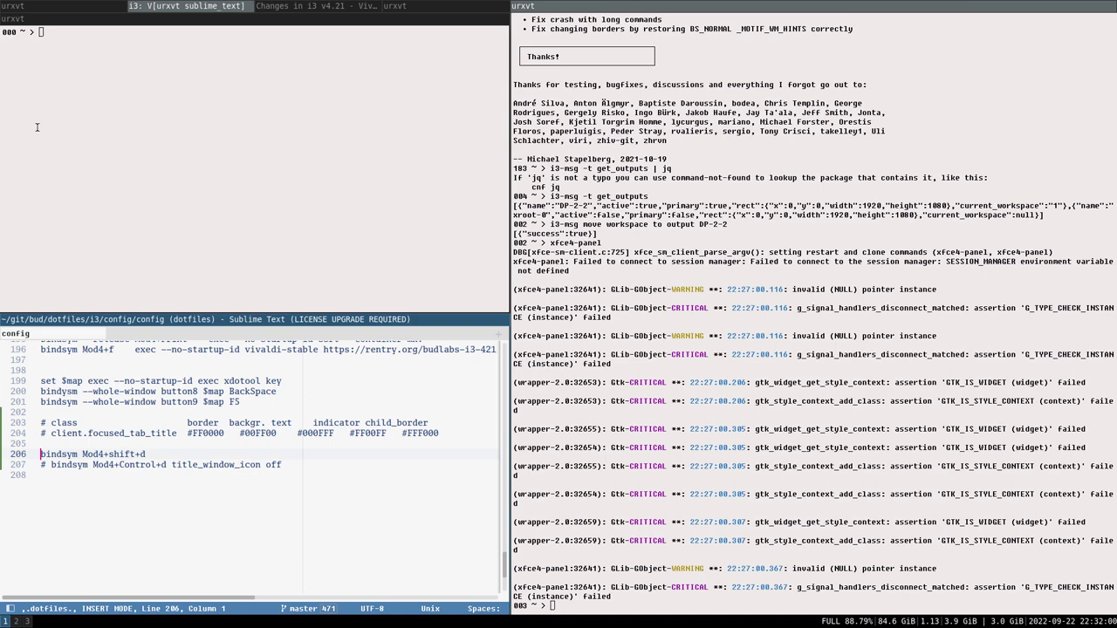
Go back to the beginning of the changes notes and highlight the heading "Allow dragging tiling windows with the mouse"
{"action": "left_click", "coordinate": [284, 5]}
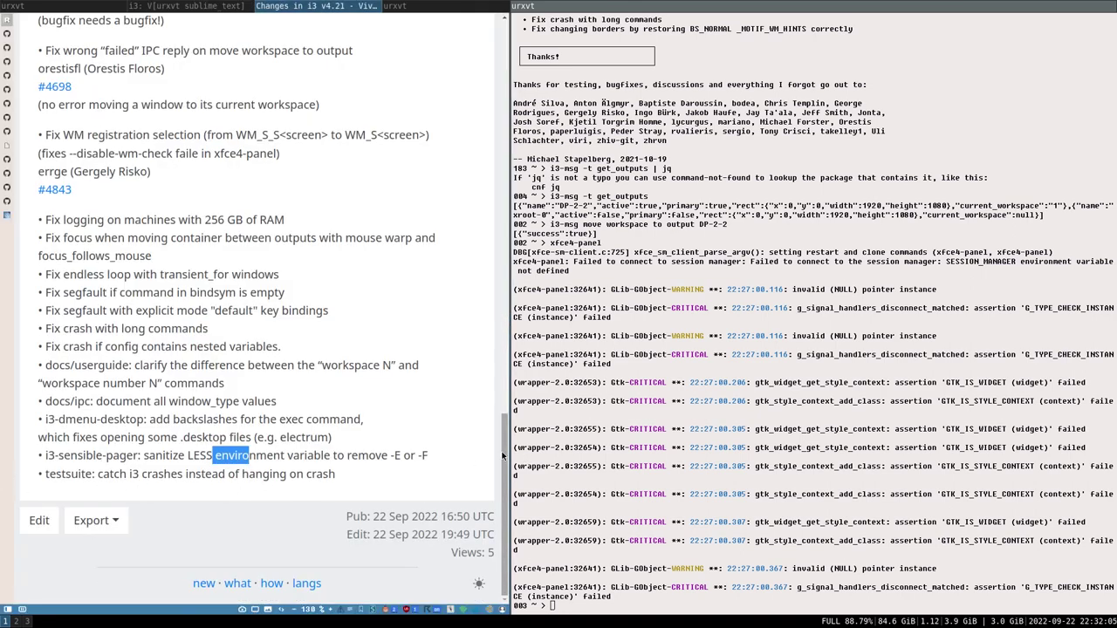
{"action": "left_click_drag", "start_coordinate": [502, 460], "coordinate": [483, 254]}
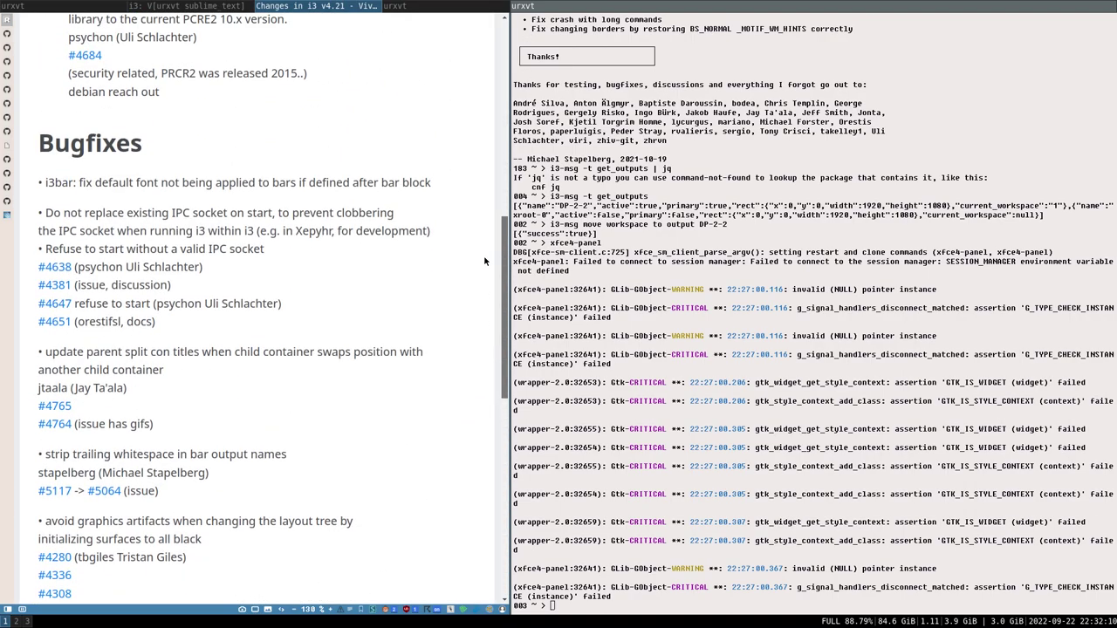
{"action": "scroll", "coordinate": [483, 255], "scroll_direction": "up", "scroll_amount": 8}
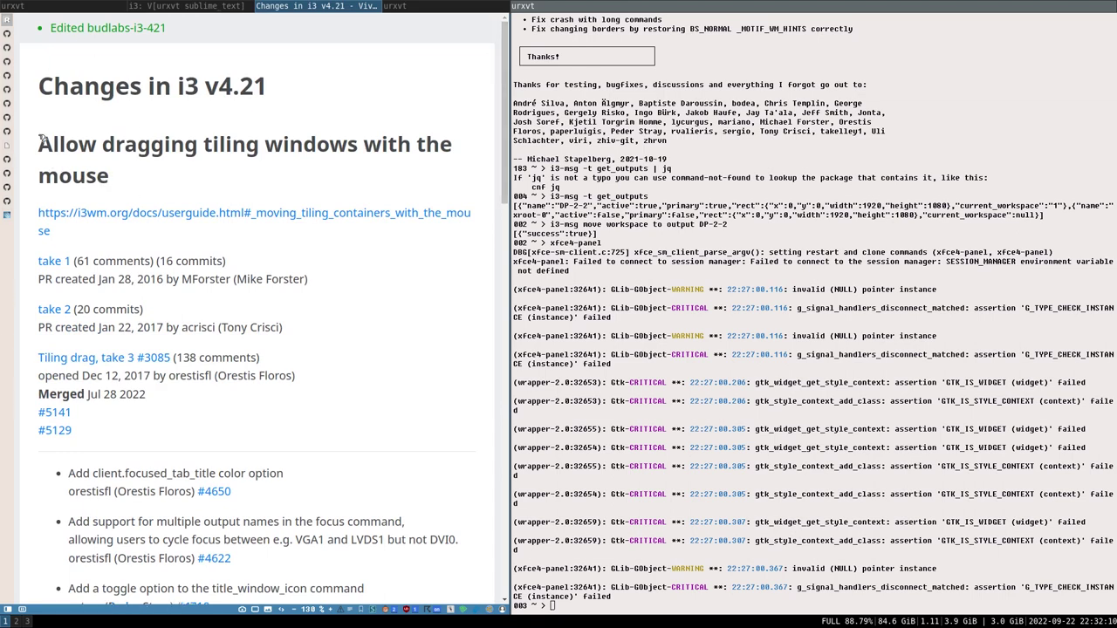
{"action": "left_click_drag", "start_coordinate": [40, 147], "coordinate": [115, 174]}
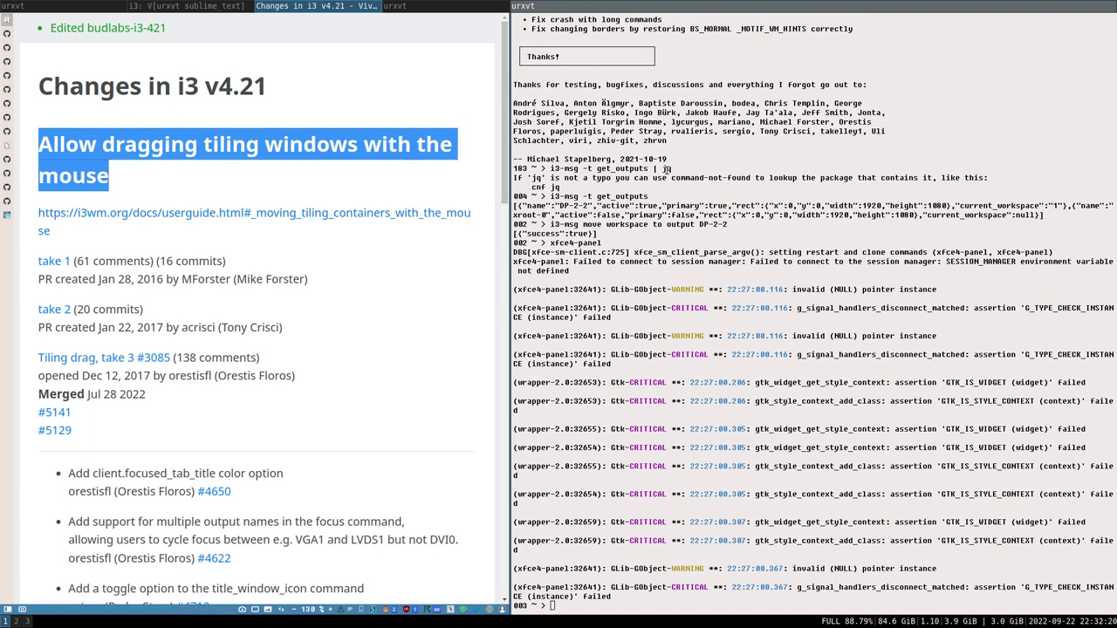
Review the release notes in the terminal and highlight the contributor acknowledgements under "Thanks!"
{"action": "scroll", "coordinate": [666, 190], "scroll_direction": "up", "scroll_amount": 9}
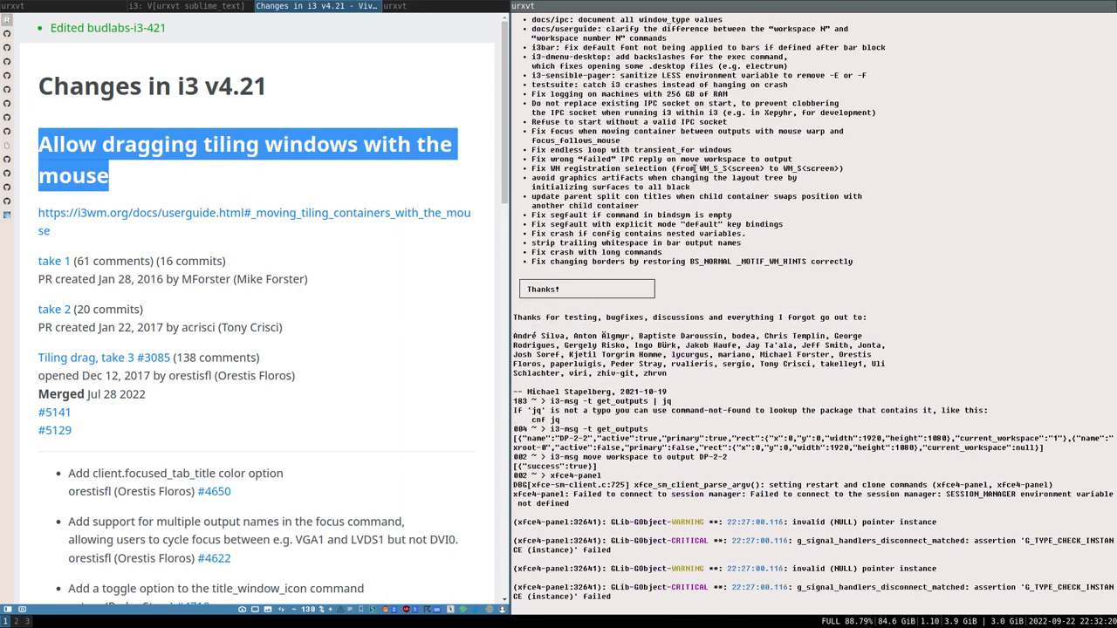
{"action": "scroll", "coordinate": [740, 298], "scroll_direction": "up", "scroll_amount": 1}
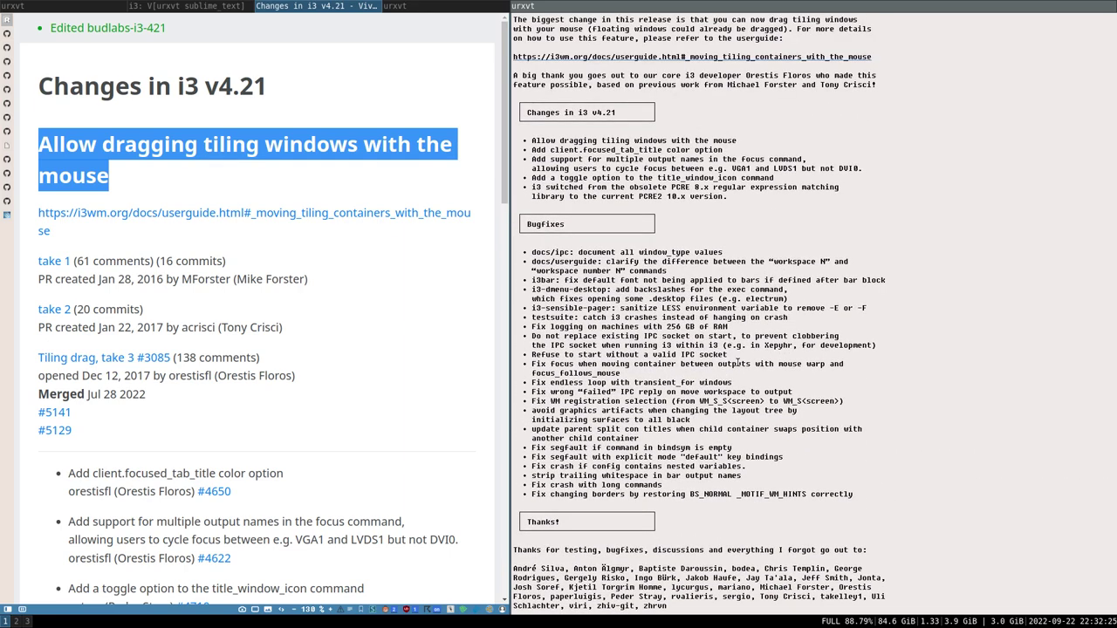
{"action": "scroll", "coordinate": [742, 375], "scroll_direction": "down", "scroll_amount": 1}
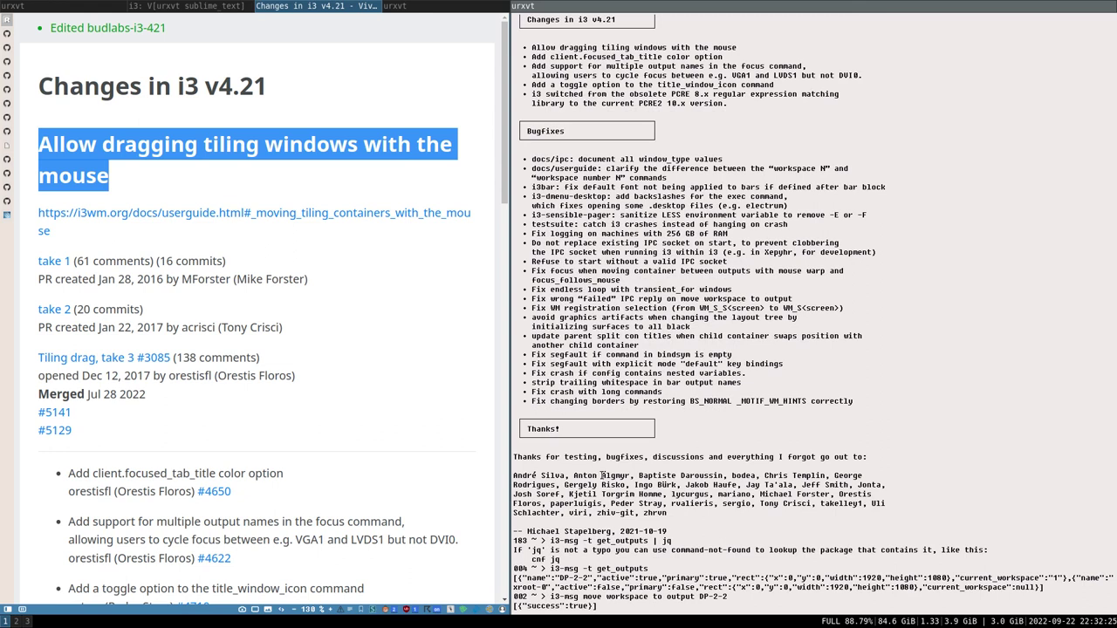
{"action": "left_click", "coordinate": [601, 475]}
{"action": "left_click_drag", "start_coordinate": [674, 513], "coordinate": [499, 461]}
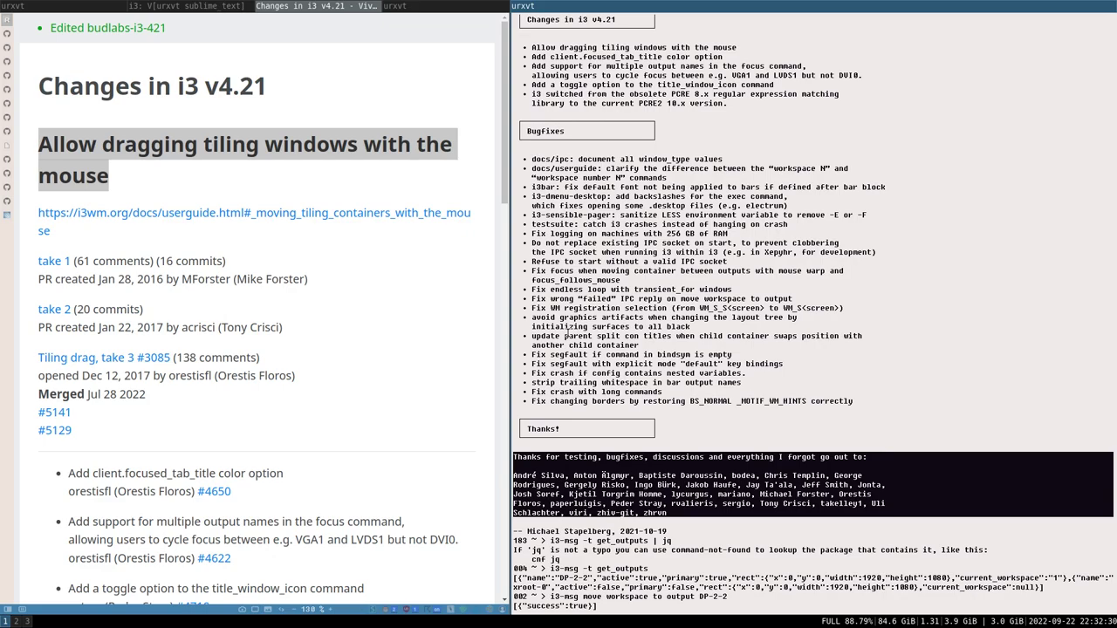
Enlarge the terminal text around the "Thanks!" section and review the new features listed in the changes notes
{"action": "key", "text": "Return"}
{"action": "scroll", "coordinate": [567, 332], "scroll_direction": "up", "scroll_amount": 12}
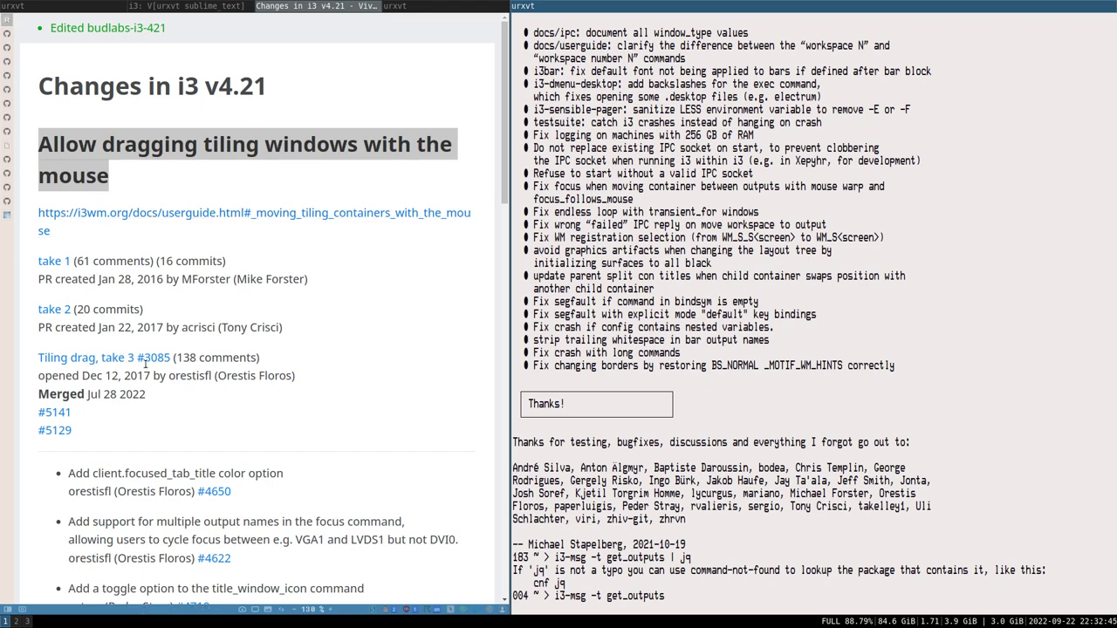
{"action": "scroll", "coordinate": [261, 375], "scroll_direction": "down", "scroll_amount": 2}
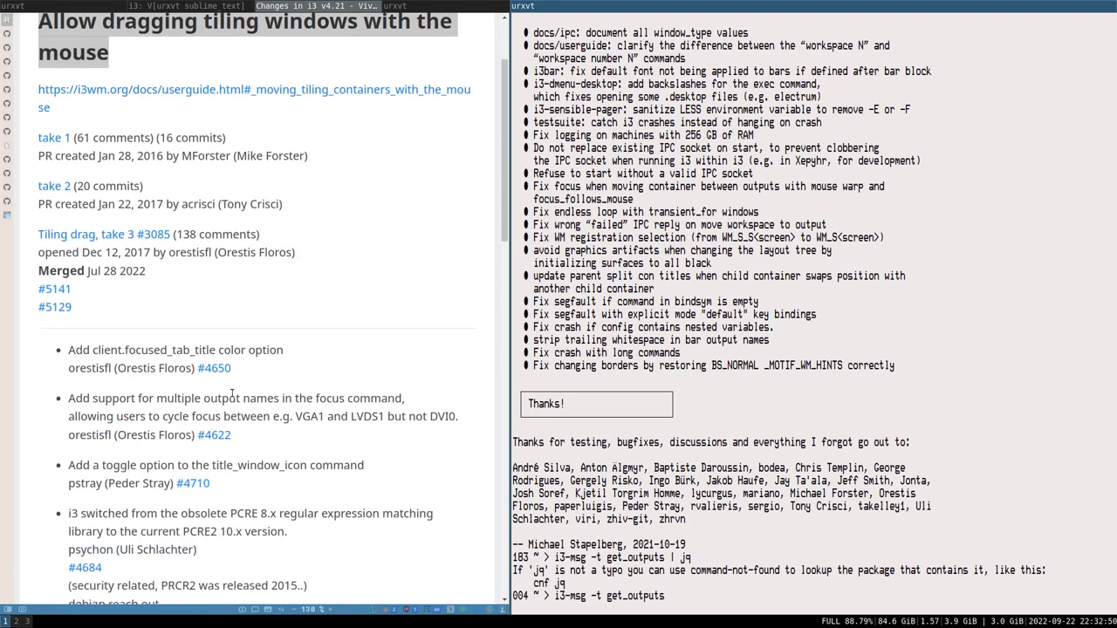
{"action": "scroll", "coordinate": [161, 373], "scroll_direction": "down", "scroll_amount": 2}
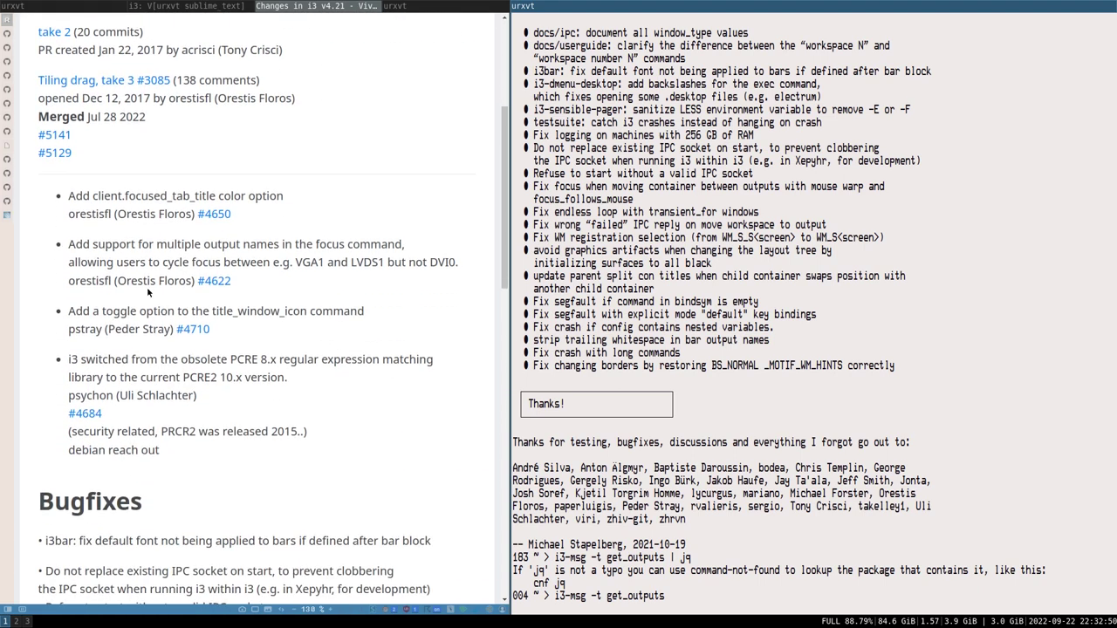
Review the new features and the Bugfixes entries in the i3 v4.21 changes notes
{"action": "scroll", "coordinate": [173, 353], "scroll_direction": "down", "scroll_amount": 4}
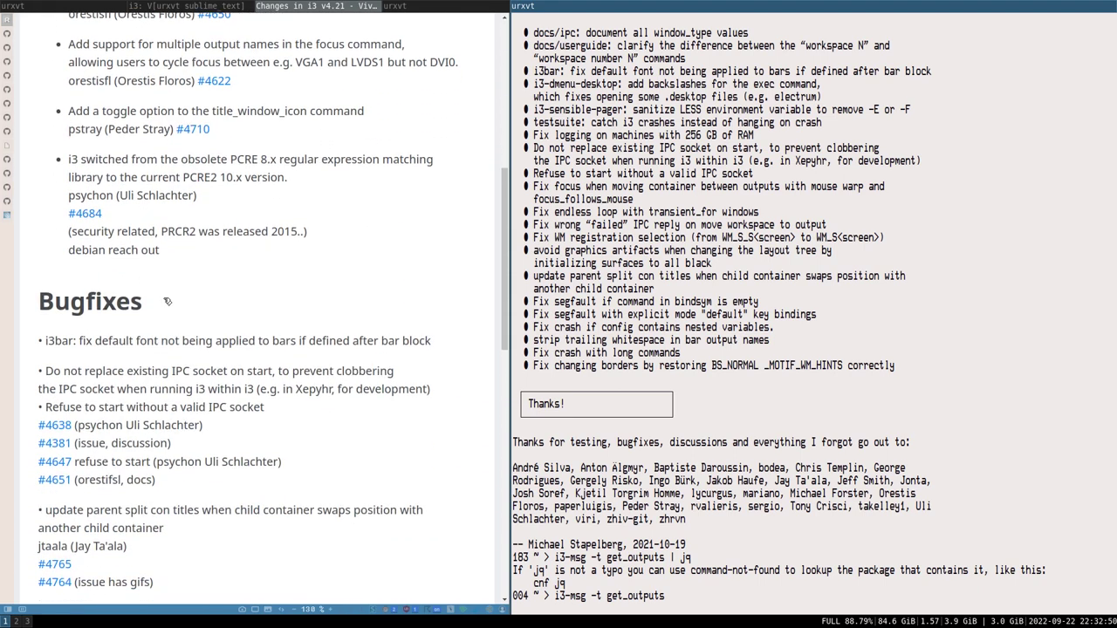
{"action": "scroll", "coordinate": [179, 268], "scroll_direction": "up", "scroll_amount": 2}
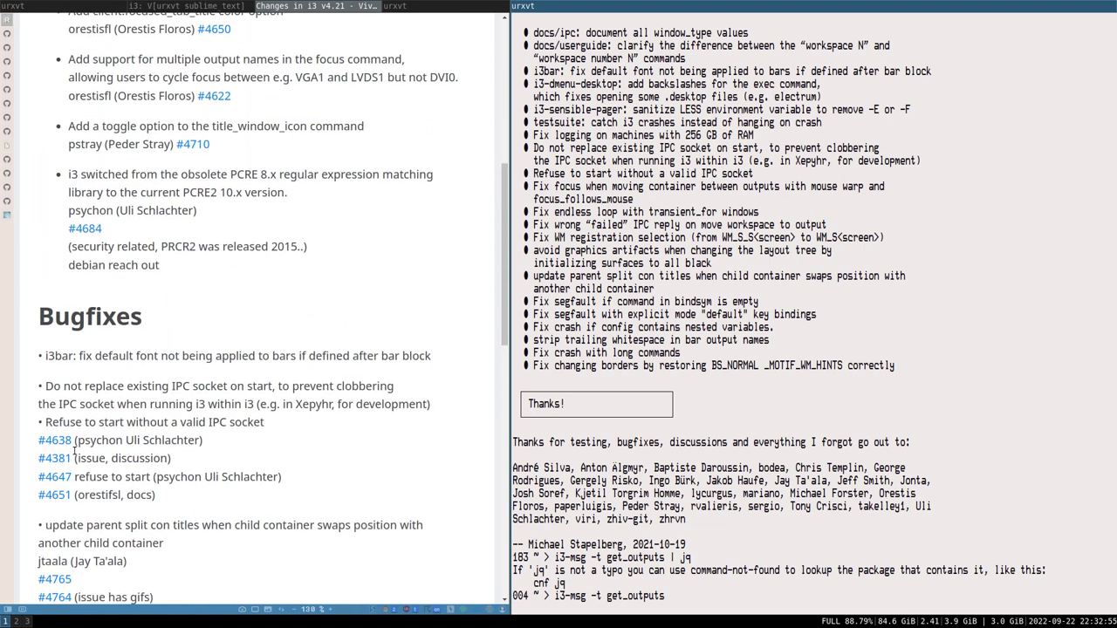
{"action": "scroll", "coordinate": [179, 336], "scroll_direction": "down", "scroll_amount": 2}
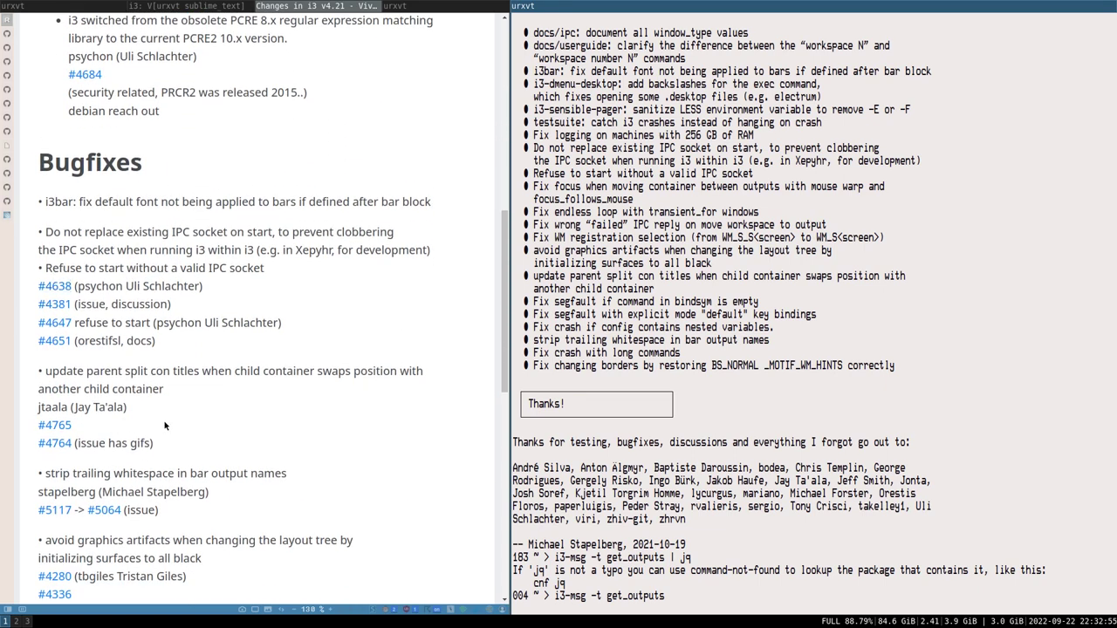
{"action": "scroll", "coordinate": [171, 441], "scroll_direction": "down", "scroll_amount": 2}
{"action": "scroll", "coordinate": [354, 437], "scroll_direction": "up", "scroll_amount": 2}
{"action": "scroll", "coordinate": [354, 436], "scroll_direction": "up", "scroll_amount": 2}
{"action": "scroll", "coordinate": [423, 300], "scroll_direction": "up", "scroll_amount": 2}
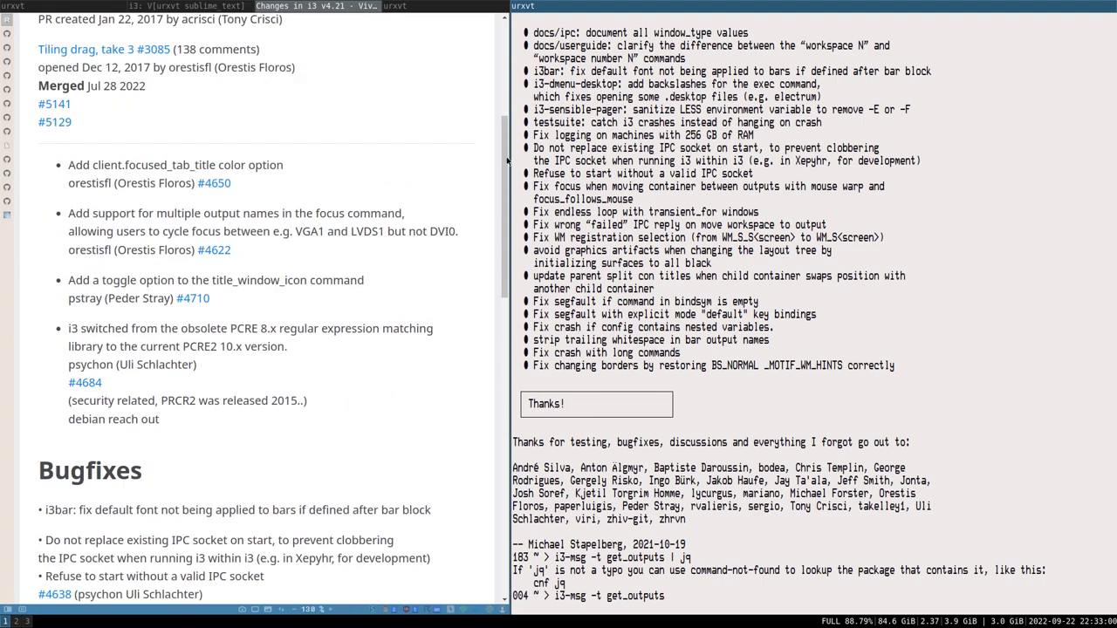
Bring the Bugfixes section of the changes notes into view and highlight the contributor list under "Thanks!" in the terminal
{"action": "key", "text": "super+Right"}
{"action": "left_click_drag", "start_coordinate": [502, 187], "coordinate": [508, 278]}
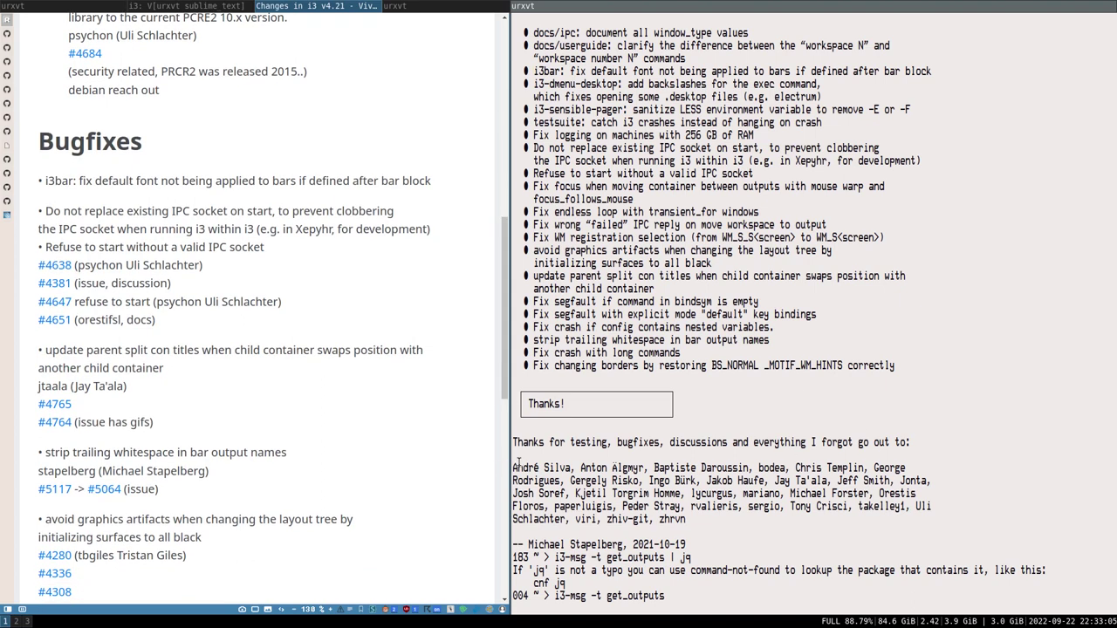
{"action": "left_click_drag", "start_coordinate": [513, 468], "coordinate": [893, 515]}
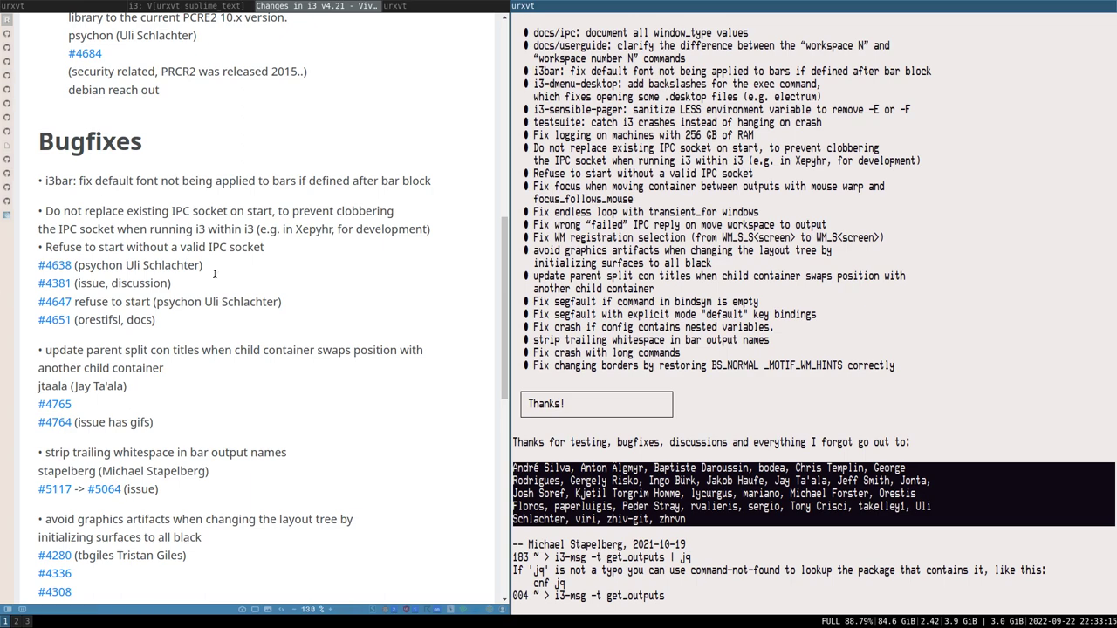
Skim the remaining bugfixes, return to the beginning of the changes notes and clear the highlight on the tiling-drag heading
{"action": "scroll", "coordinate": [367, 270], "scroll_direction": "down", "scroll_amount": 10}
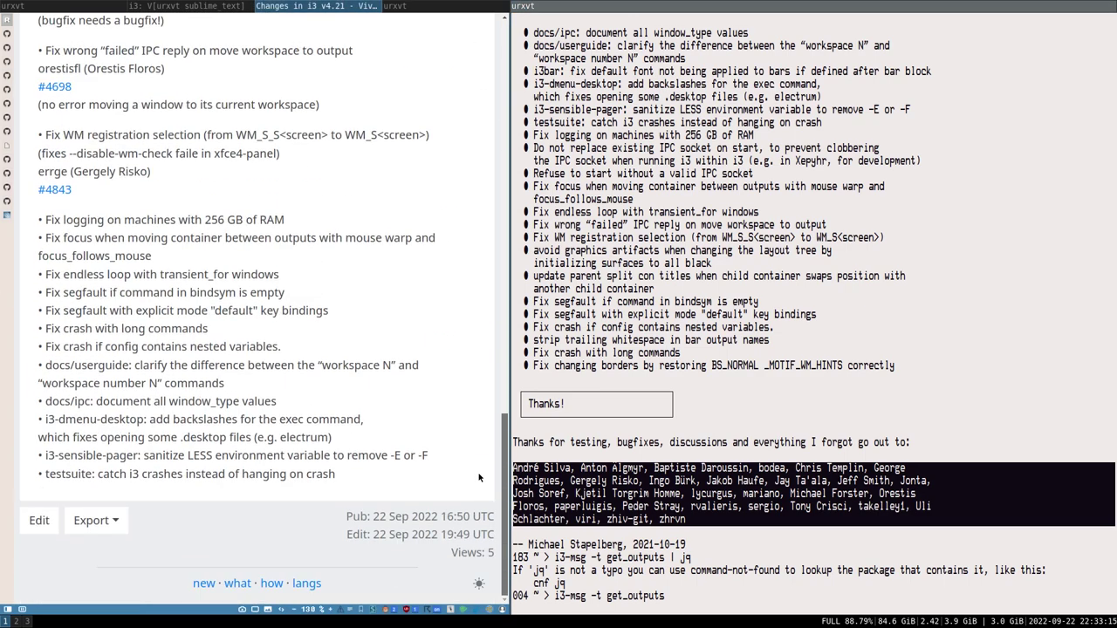
{"action": "left_click_drag", "start_coordinate": [500, 437], "coordinate": [478, 78]}
{"action": "scroll", "coordinate": [336, 269], "scroll_direction": "up", "scroll_amount": 2}
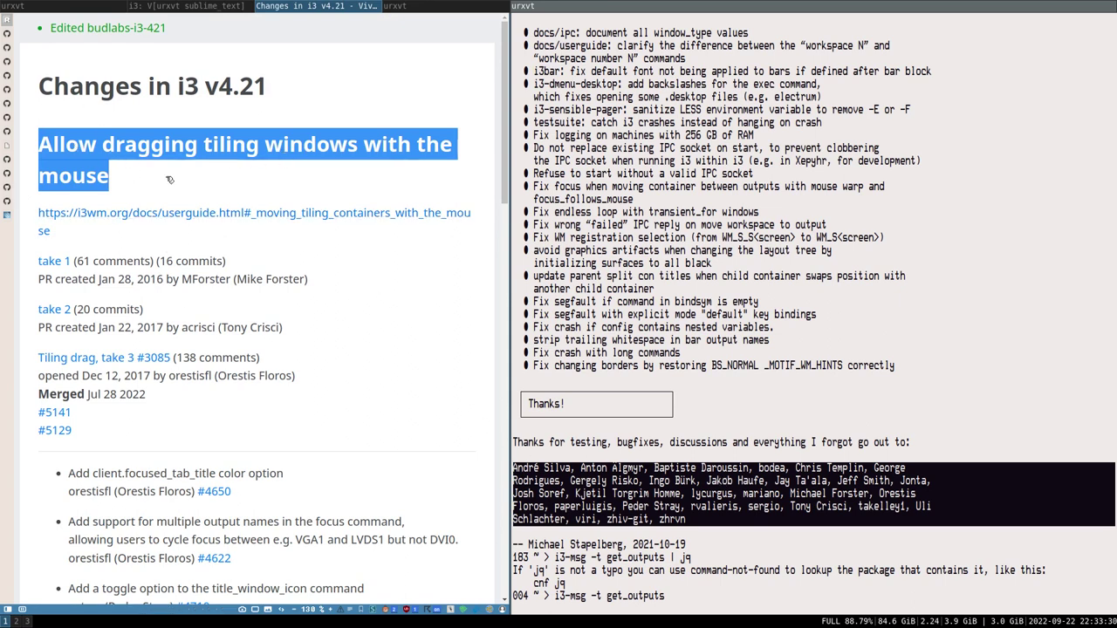
{"action": "left_click", "coordinate": [319, 283]}
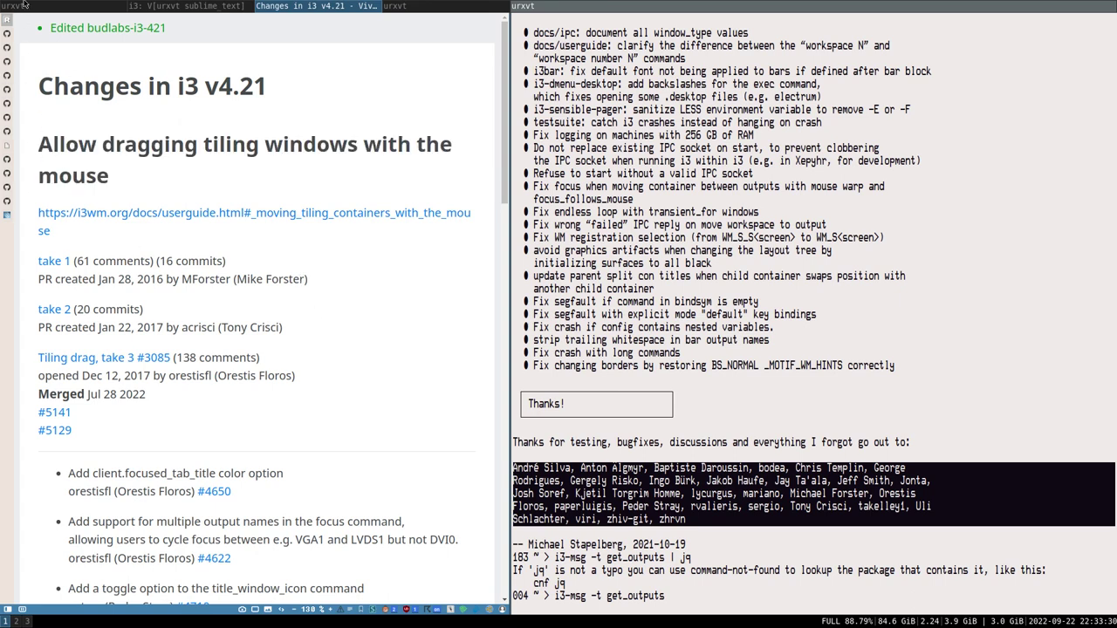
Search GitHub for "phillbush", open the phillbush/phillbush repository and go to its owner's profile
{"action": "key", "text": "F2"}
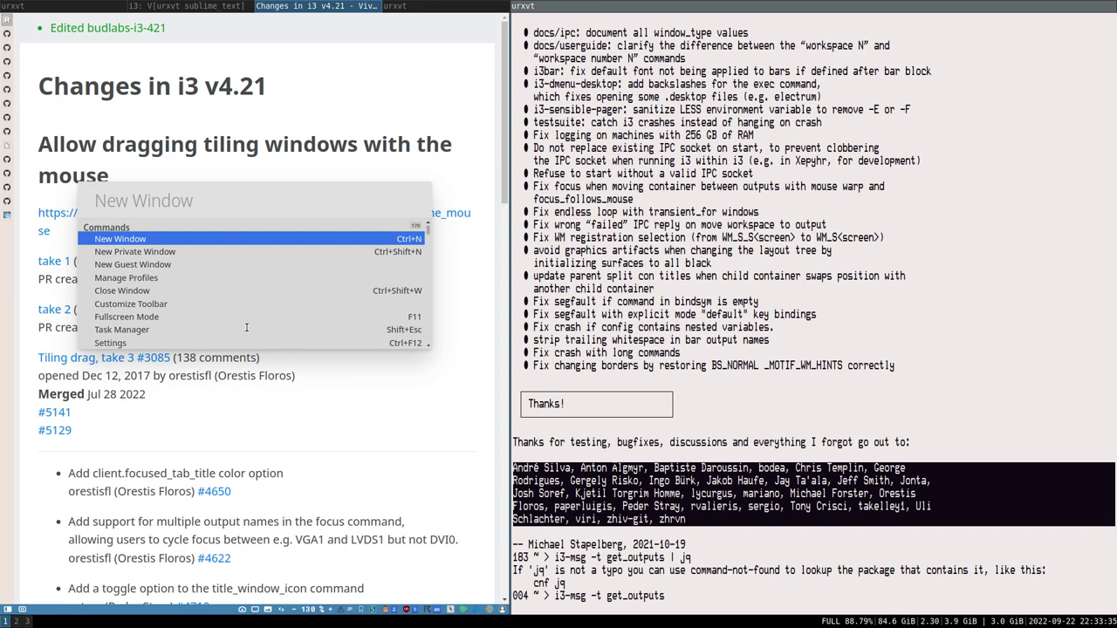
{"action": "type", "text": "gh "}
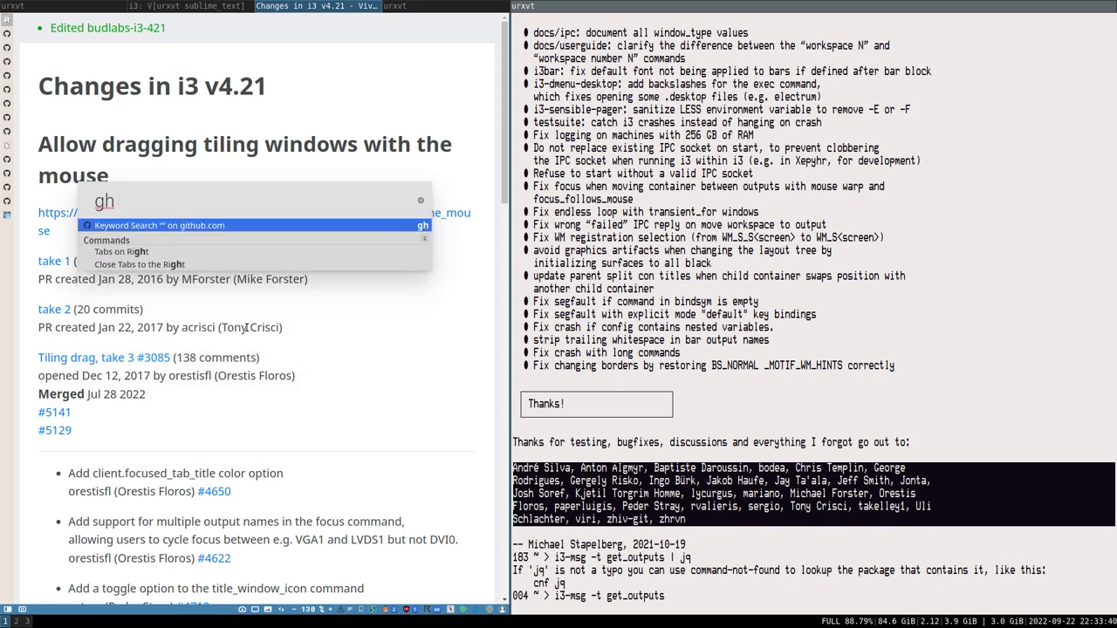
{"action": "type", "text": "phillbush"}
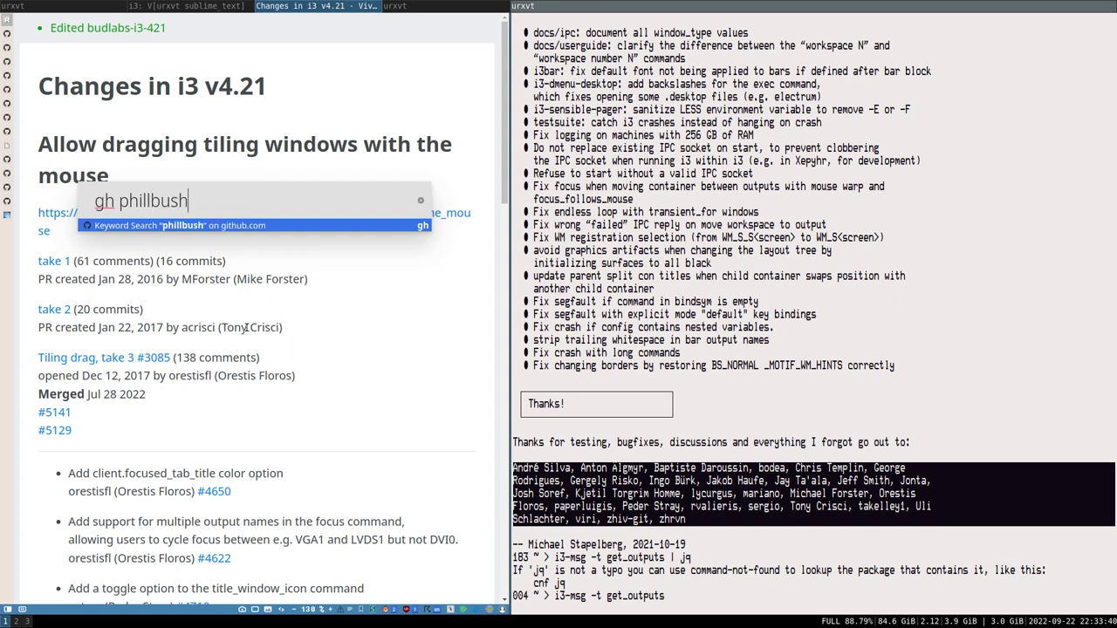
{"action": "key", "text": "Return"}
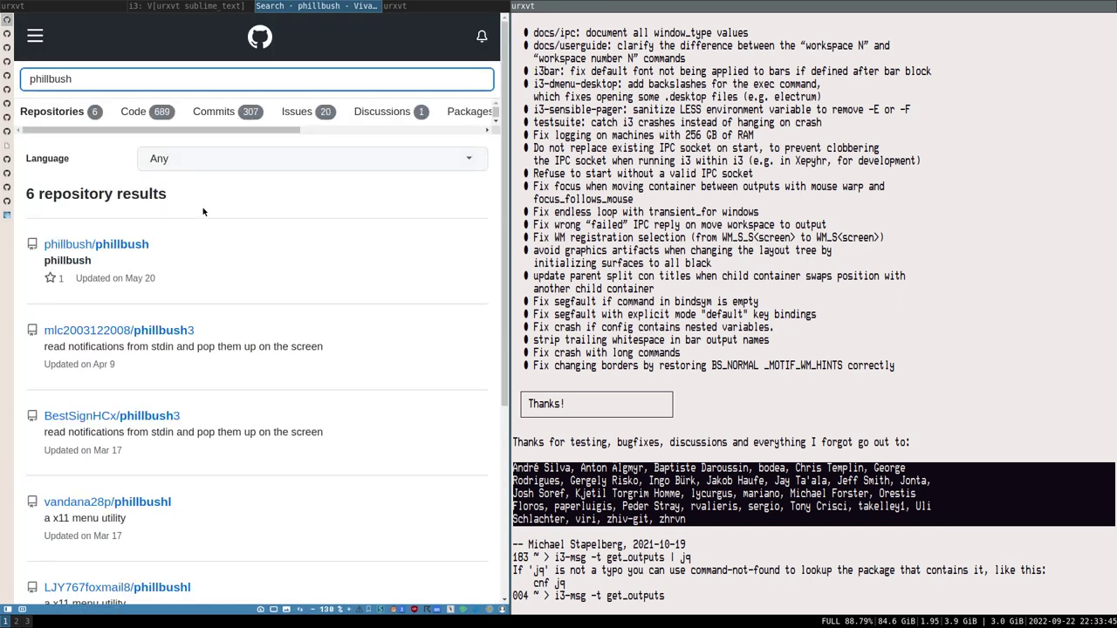
{"action": "left_click", "coordinate": [161, 247]}
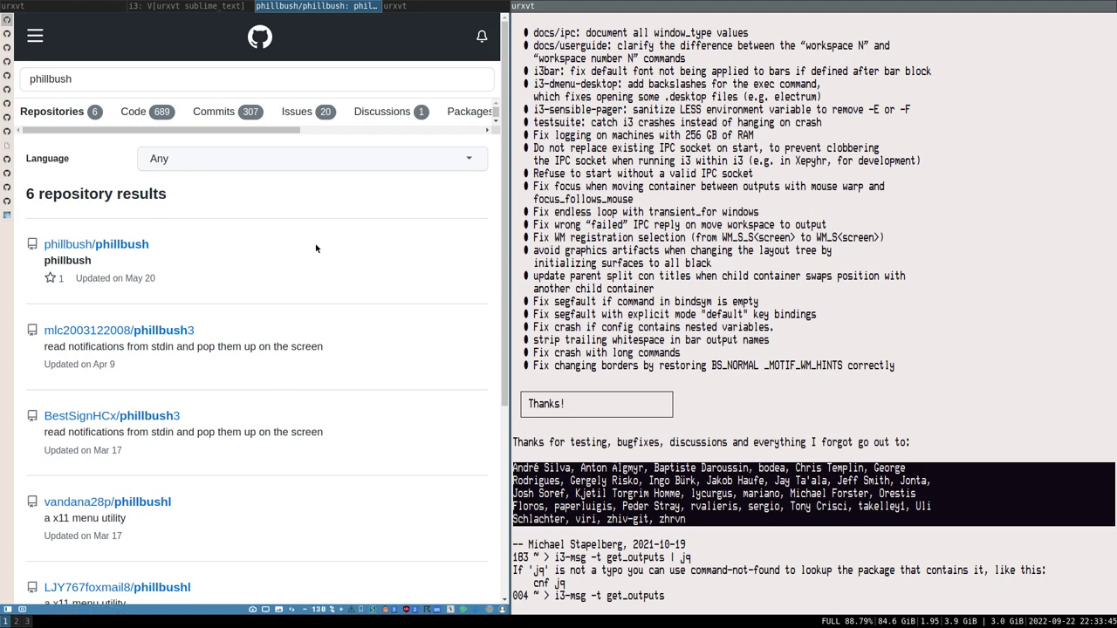
{"action": "left_click", "coordinate": [71, 83]}
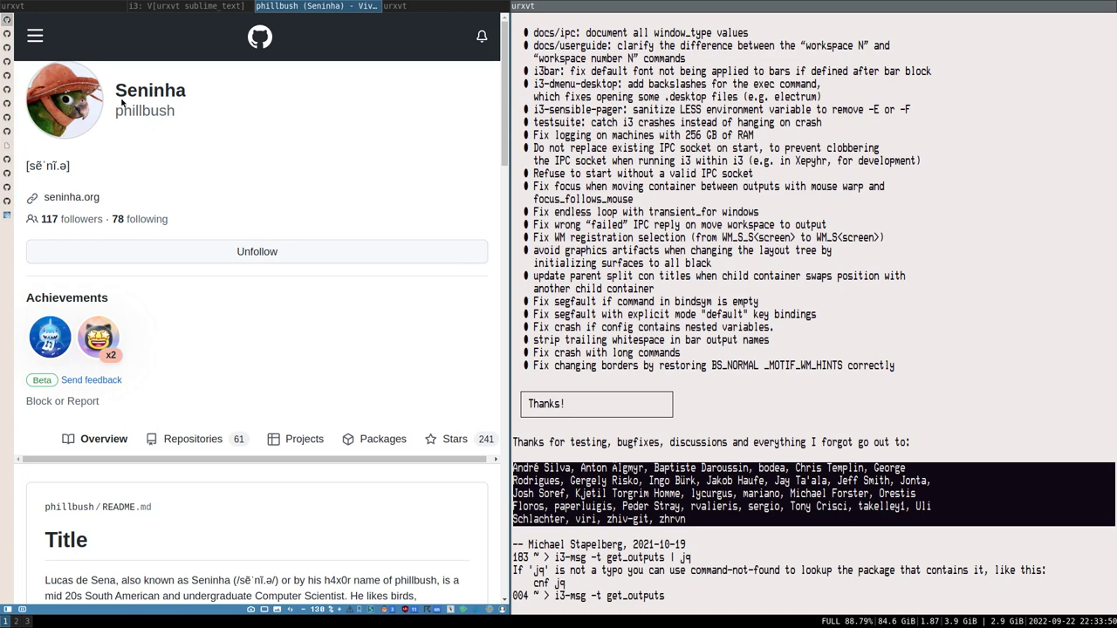
Look through the GitHub profile, open the pinned shod repository and highlight its "mouse-based window manager" description
{"action": "scroll", "coordinate": [199, 132], "scroll_direction": "down", "scroll_amount": 3}
{"action": "scroll", "coordinate": [199, 132], "scroll_direction": "up", "scroll_amount": 3}
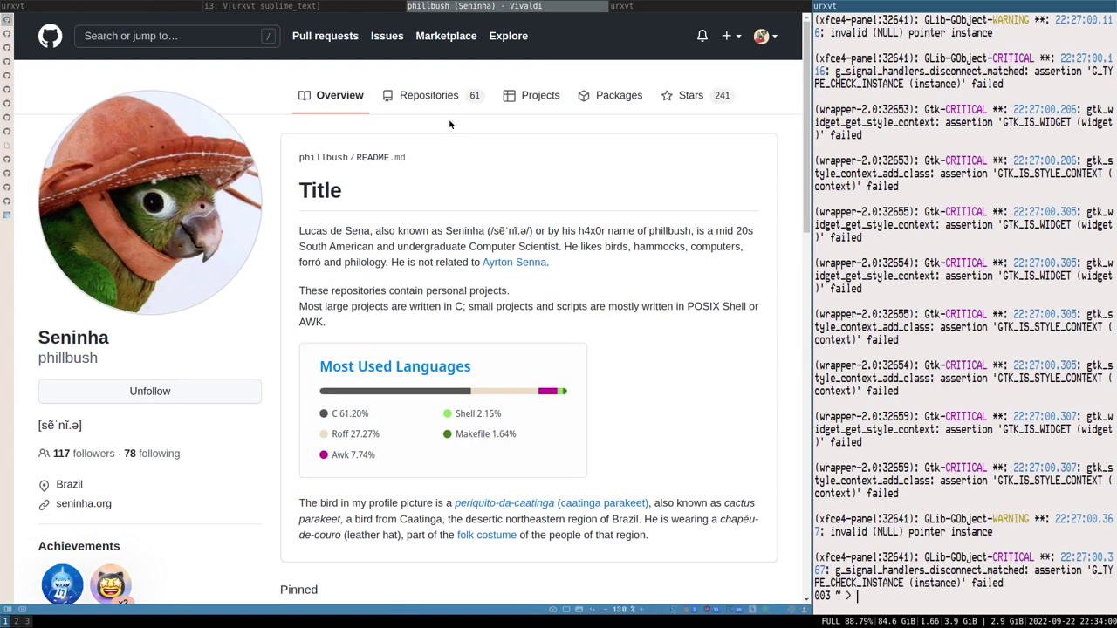
{"action": "scroll", "coordinate": [625, 191], "scroll_direction": "down", "scroll_amount": 5}
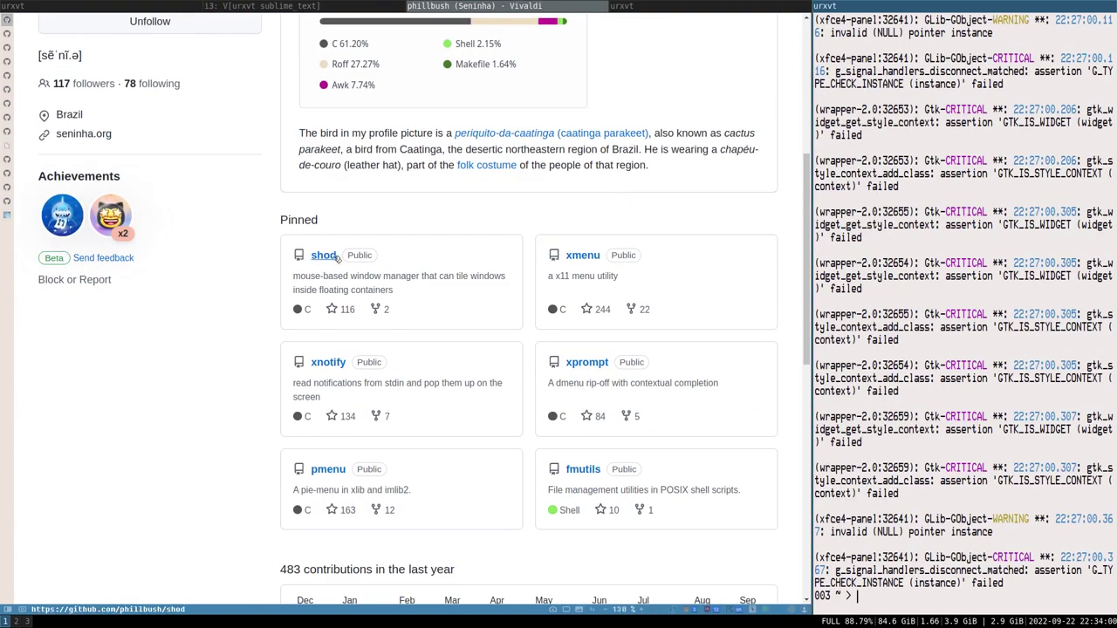
{"action": "left_click", "coordinate": [325, 256]}
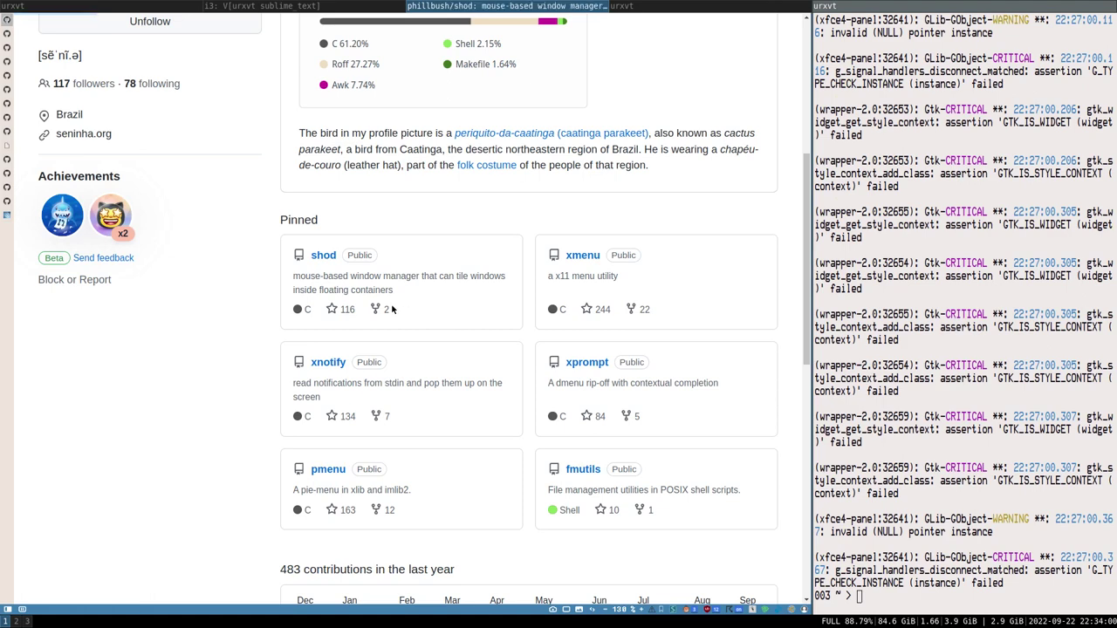
{"action": "left_click_drag", "start_coordinate": [564, 202], "coordinate": [767, 205]}
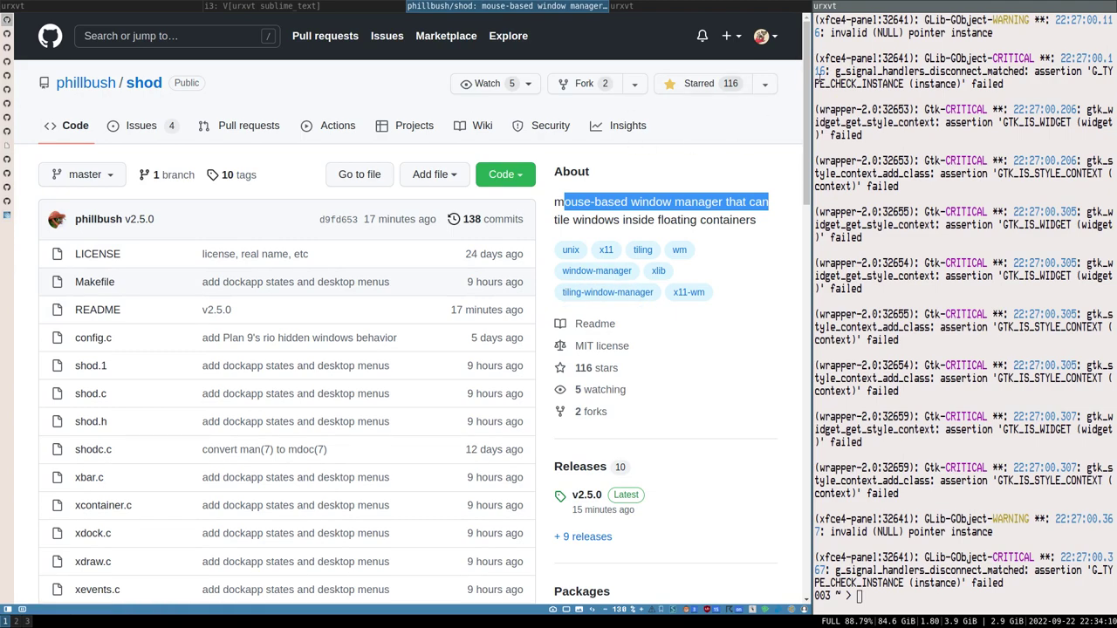
Open the screenshot linked in the shod README and view the rest of the image
{"action": "left_click_drag", "start_coordinate": [807, 80], "coordinate": [784, 554]}
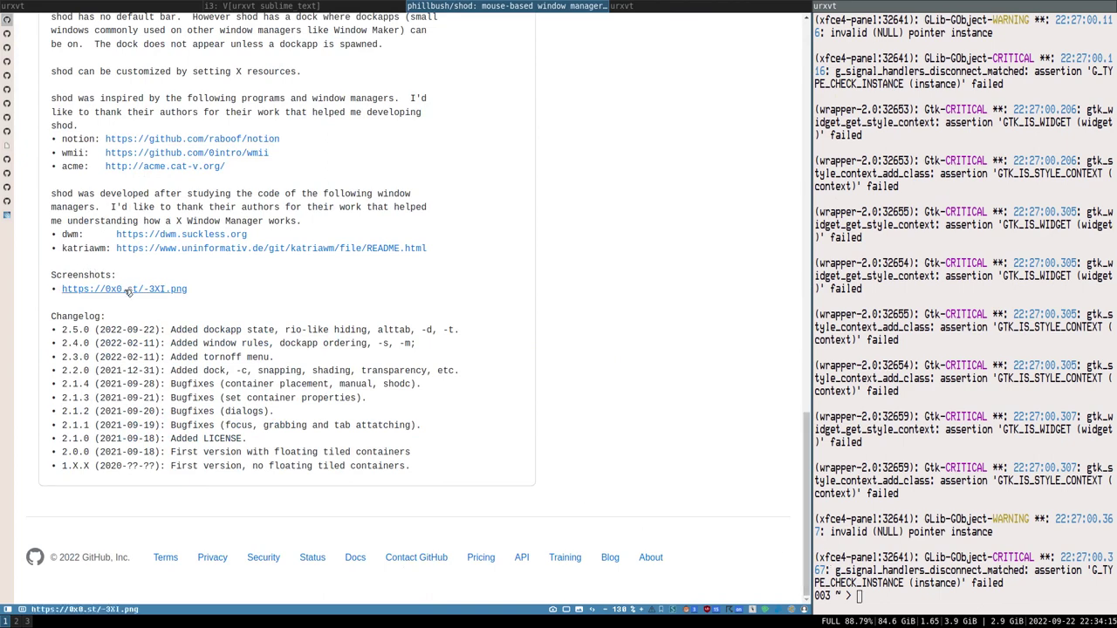
{"action": "left_click", "coordinate": [128, 290]}
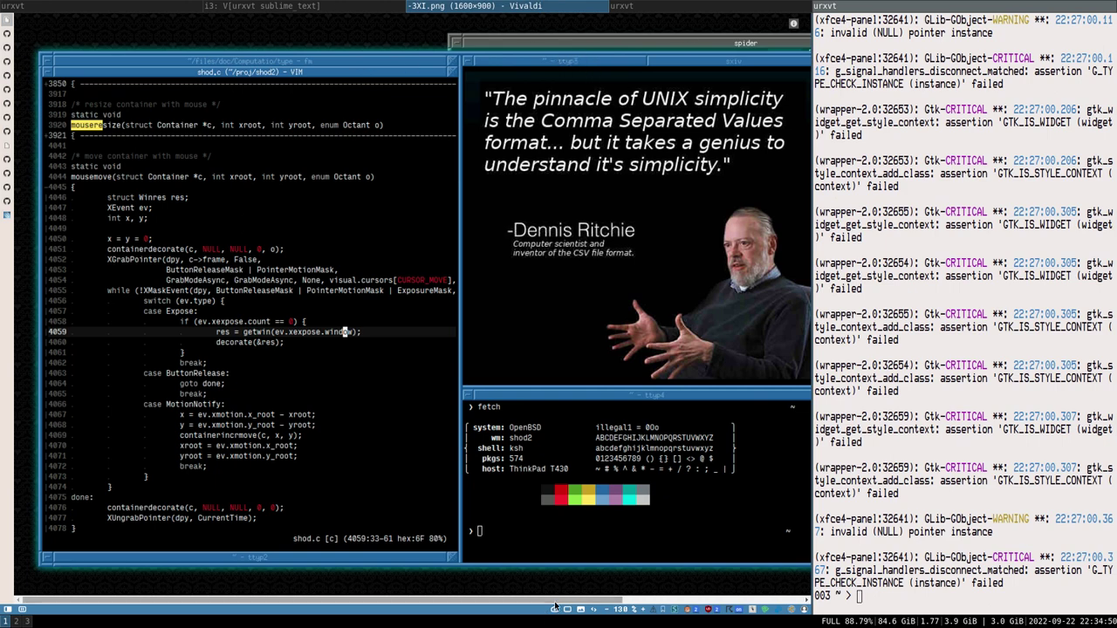
{"action": "left_click_drag", "start_coordinate": [558, 604], "coordinate": [756, 604]}
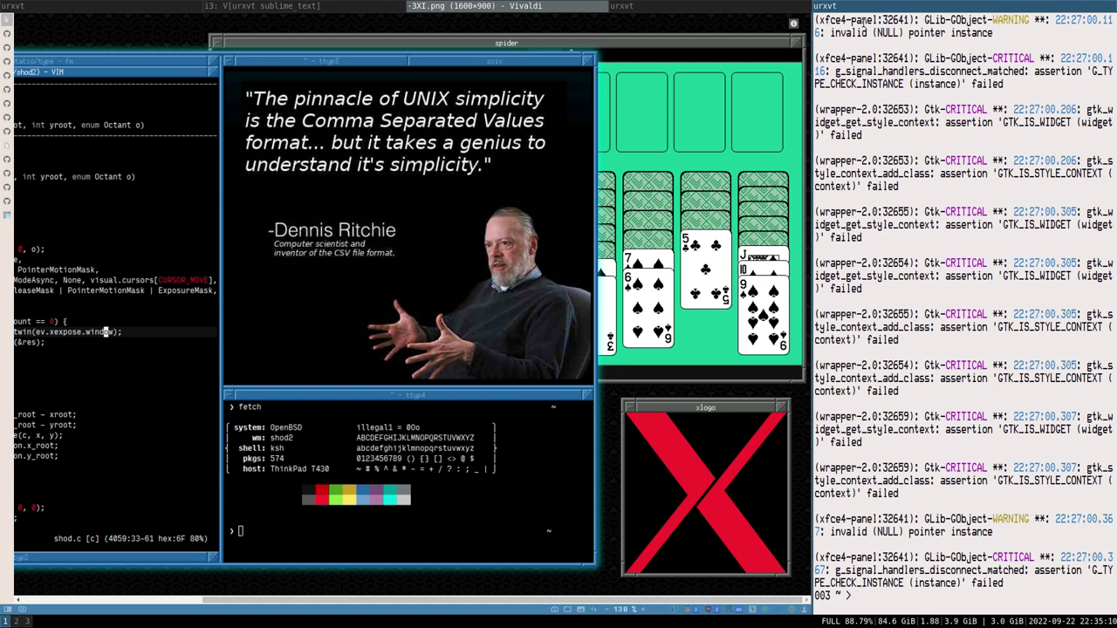
Move the empty terminal out of the tabbed container and stack it above the terminal containing the xfce4-panel warnings
{"action": "left_click", "coordinate": [59, 5]}
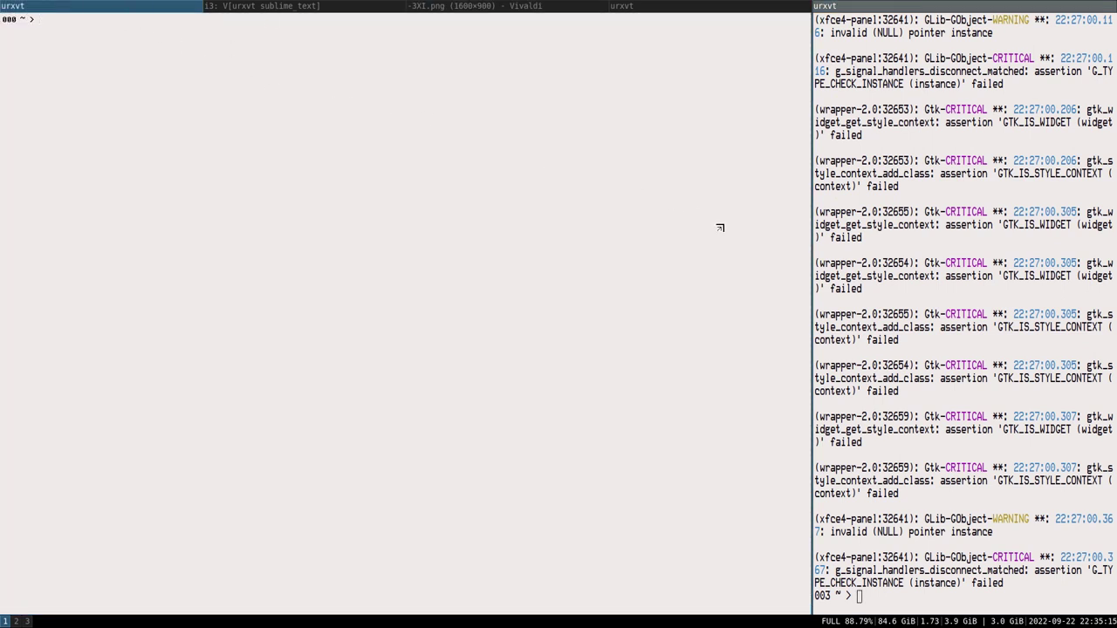
{"action": "left_click_drag", "start_coordinate": [736, 262], "coordinate": [800, 276]}
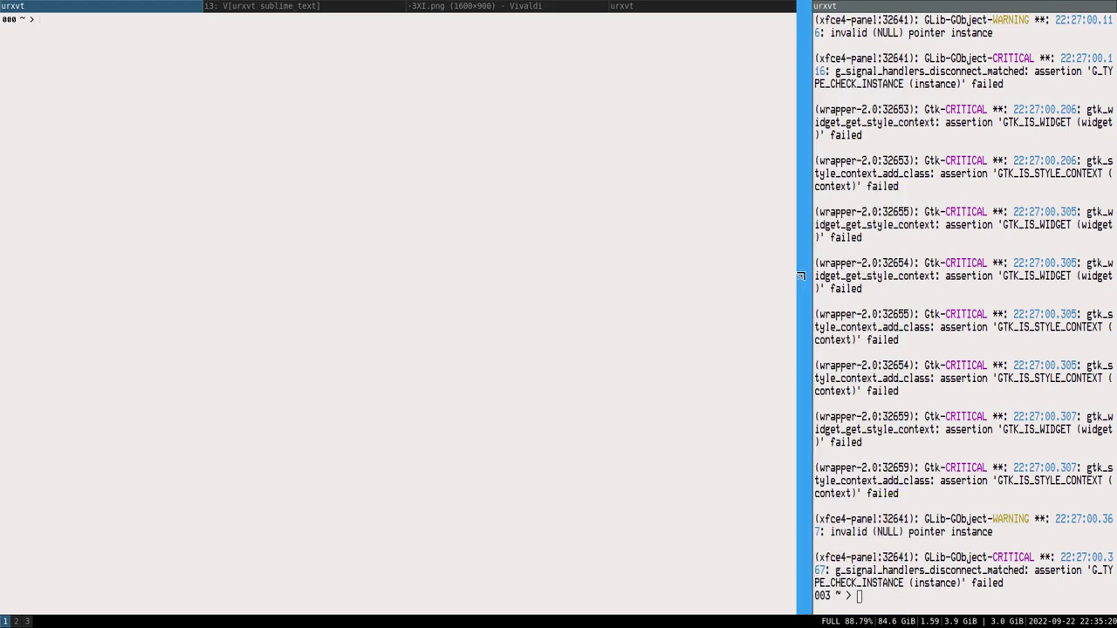
{"action": "key", "text": "super+shift+Right"}
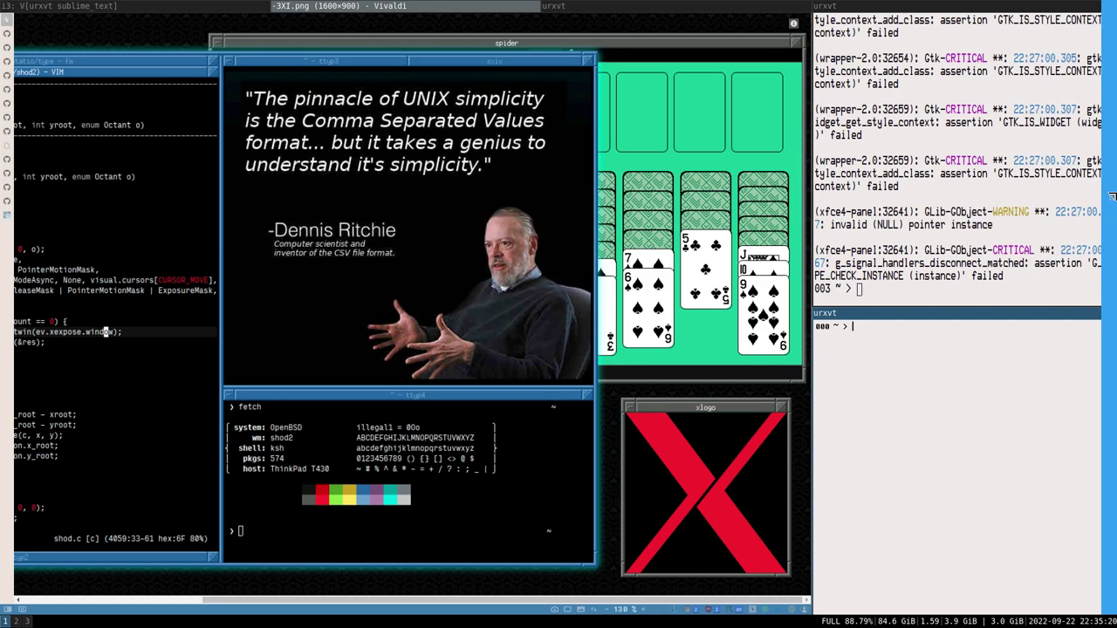
{"action": "key", "text": "super+shift+Right"}
{"action": "key", "text": "super+shift+Left"}
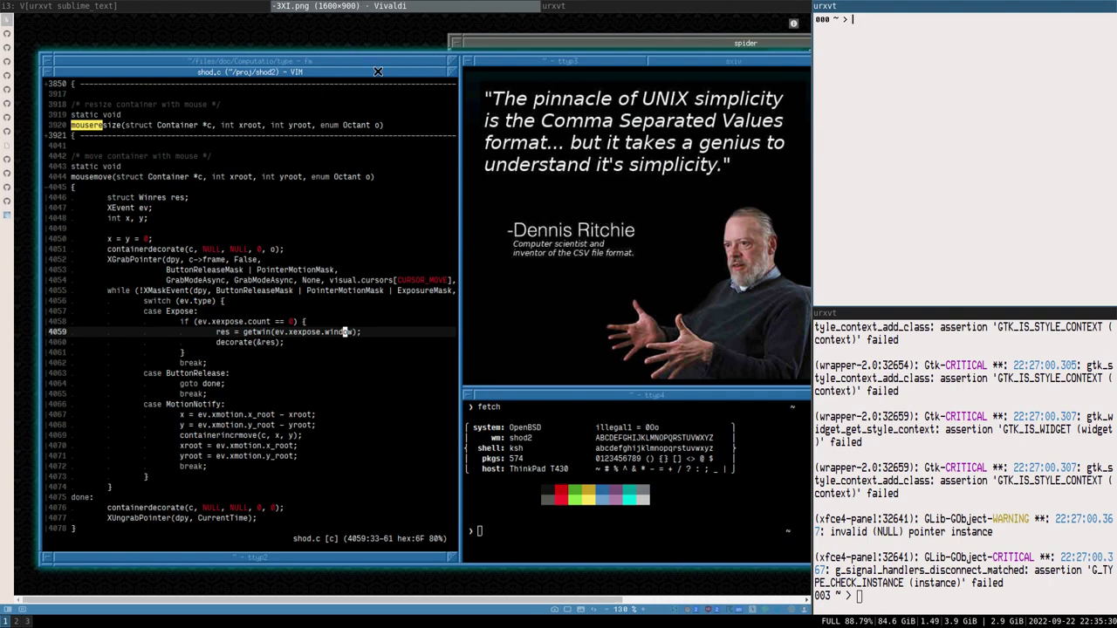
Look over the shod screenshot again and return to the beginning of the shod repository page
{"action": "scroll", "coordinate": [432, 614], "scroll_direction": "down", "scroll_amount": 3}
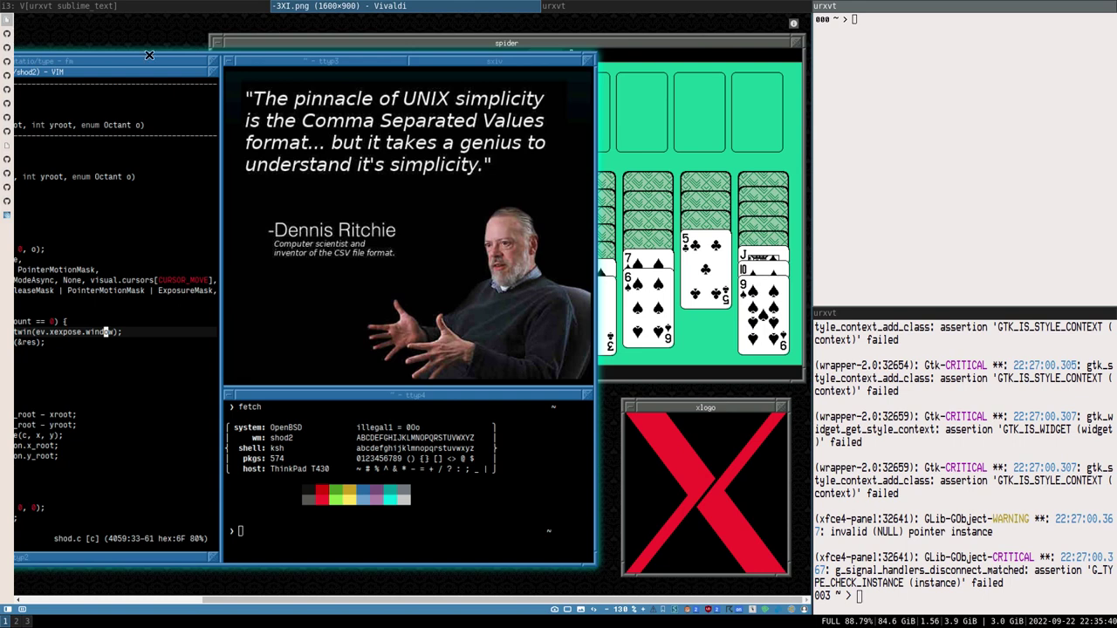
{"action": "key", "text": "alt+Tab"}
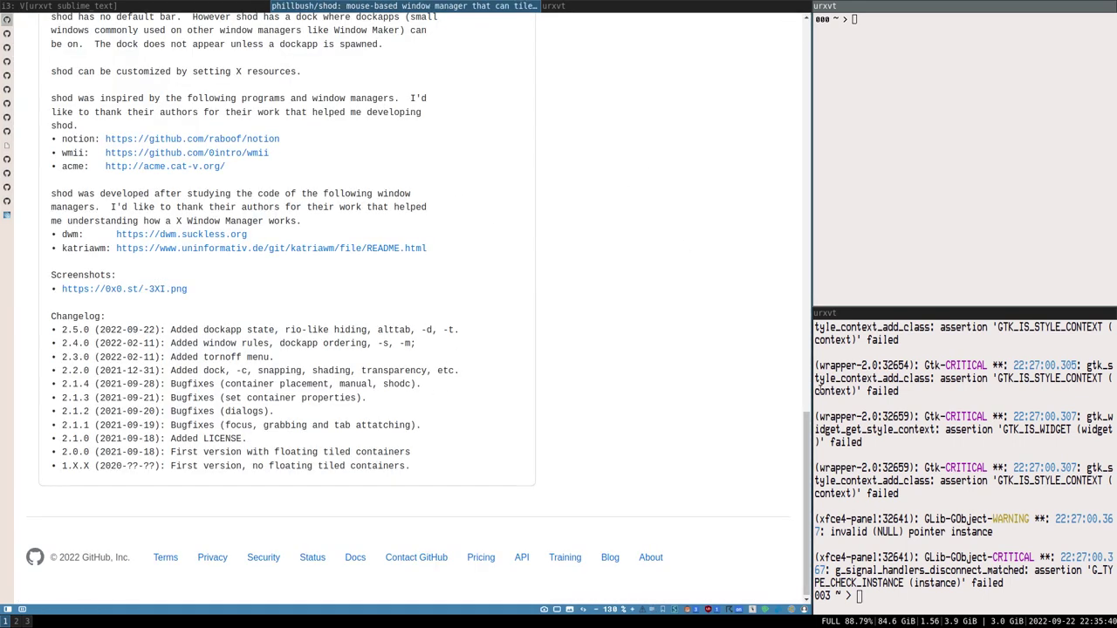
{"action": "left_click_drag", "start_coordinate": [807, 443], "coordinate": [808, 47]}
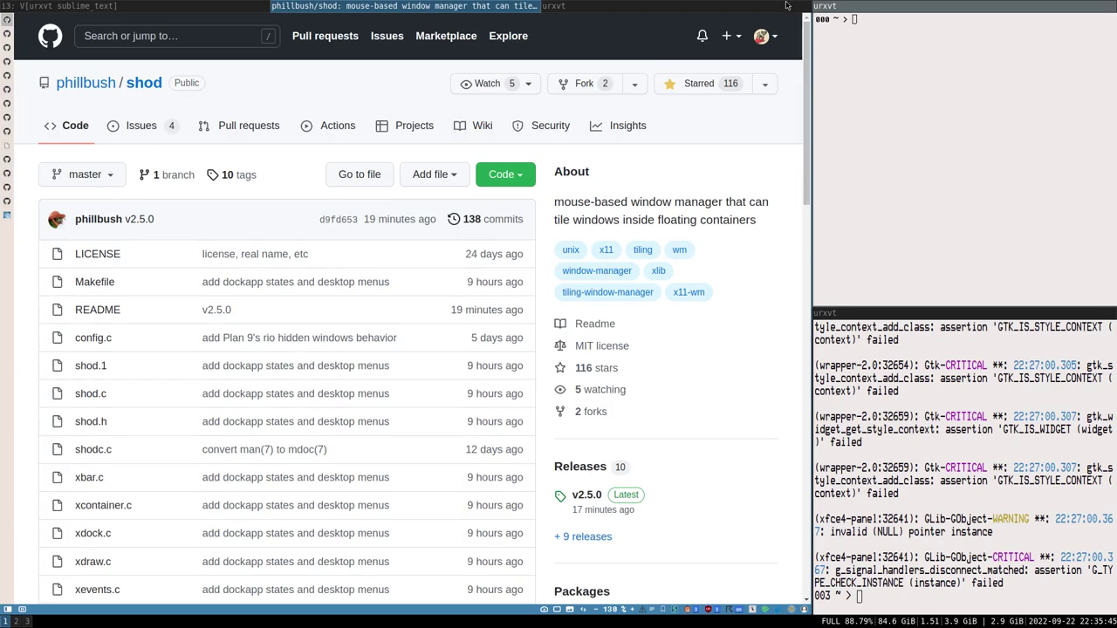
Examine the shod repository's file list, release details and the start of its README
{"action": "scroll", "coordinate": [299, 375], "scroll_direction": "up", "scroll_amount": 2}
{"action": "scroll", "coordinate": [323, 357], "scroll_direction": "down", "scroll_amount": 1}
{"action": "scroll", "coordinate": [518, 206], "scroll_direction": "up", "scroll_amount": 1}
{"action": "scroll", "coordinate": [518, 206], "scroll_direction": "down", "scroll_amount": 4}
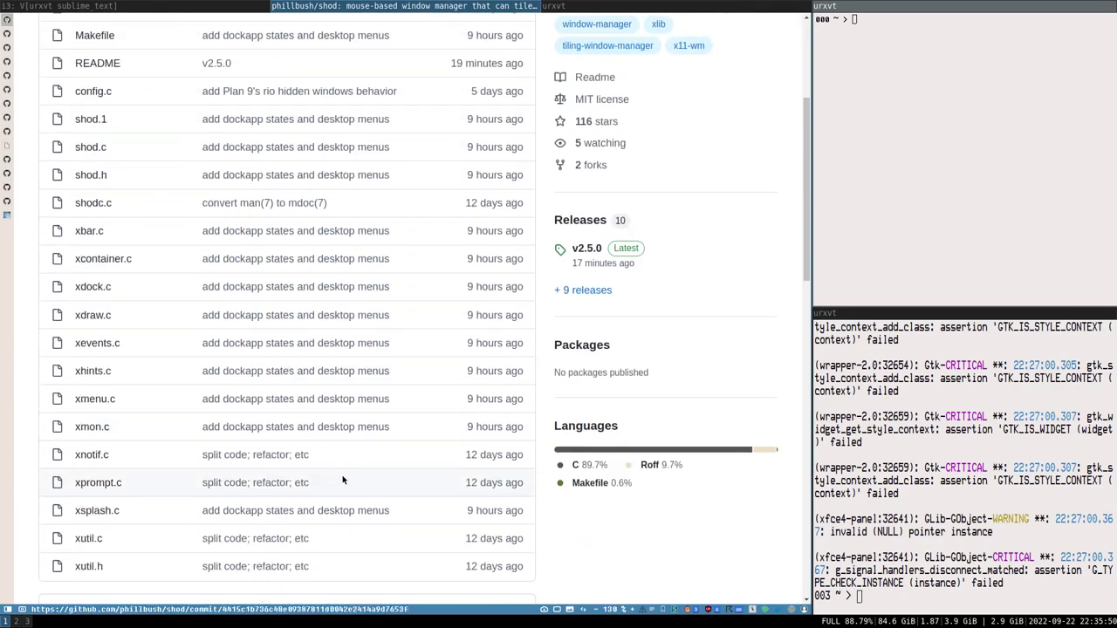
{"action": "scroll", "coordinate": [221, 180], "scroll_direction": "up", "scroll_amount": 1}
{"action": "scroll", "coordinate": [221, 179], "scroll_direction": "up", "scroll_amount": 2}
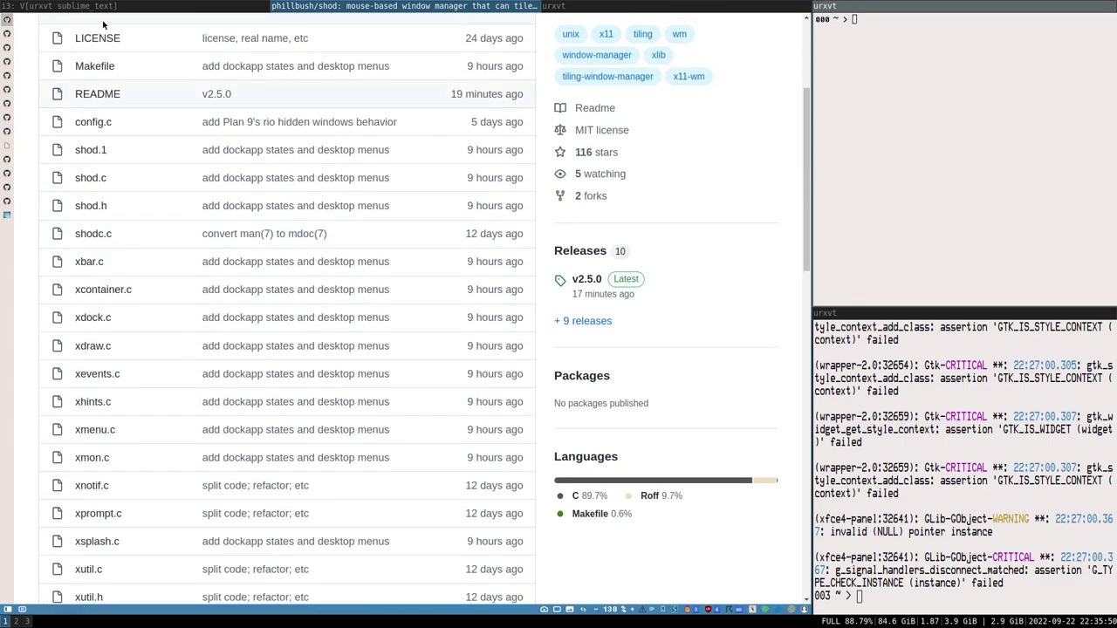
{"action": "scroll", "coordinate": [175, 349], "scroll_direction": "up", "scroll_amount": 2}
{"action": "scroll", "coordinate": [270, 305], "scroll_direction": "down", "scroll_amount": 3}
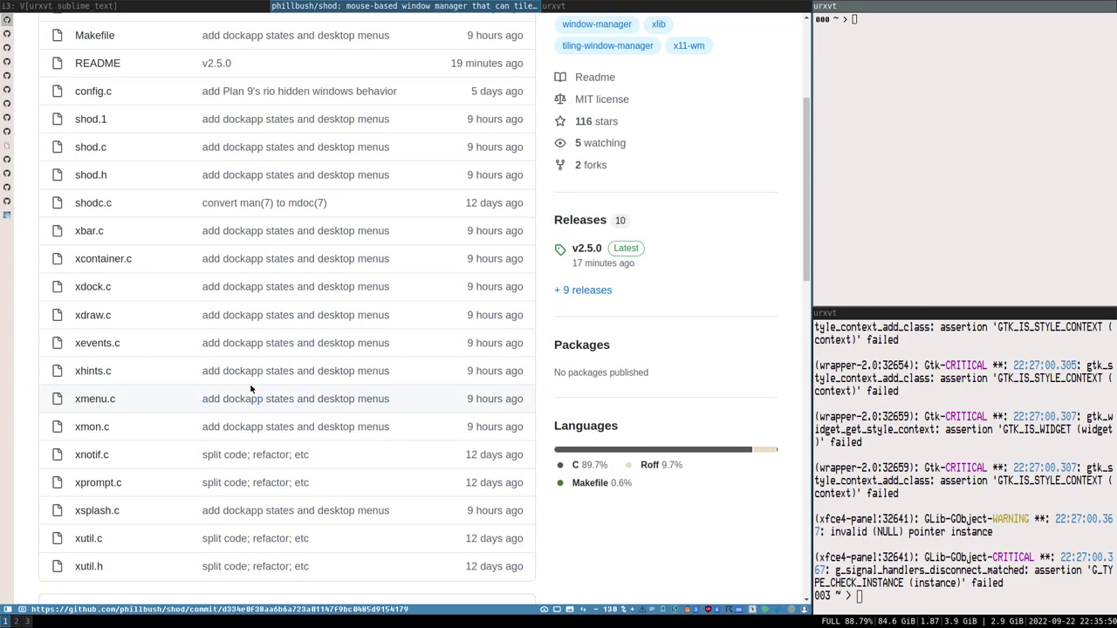
{"action": "scroll", "coordinate": [253, 384], "scroll_direction": "up", "scroll_amount": 1}
{"action": "scroll", "coordinate": [300, 357], "scroll_direction": "down", "scroll_amount": 3}
{"action": "scroll", "coordinate": [248, 417], "scroll_direction": "down", "scroll_amount": 3}
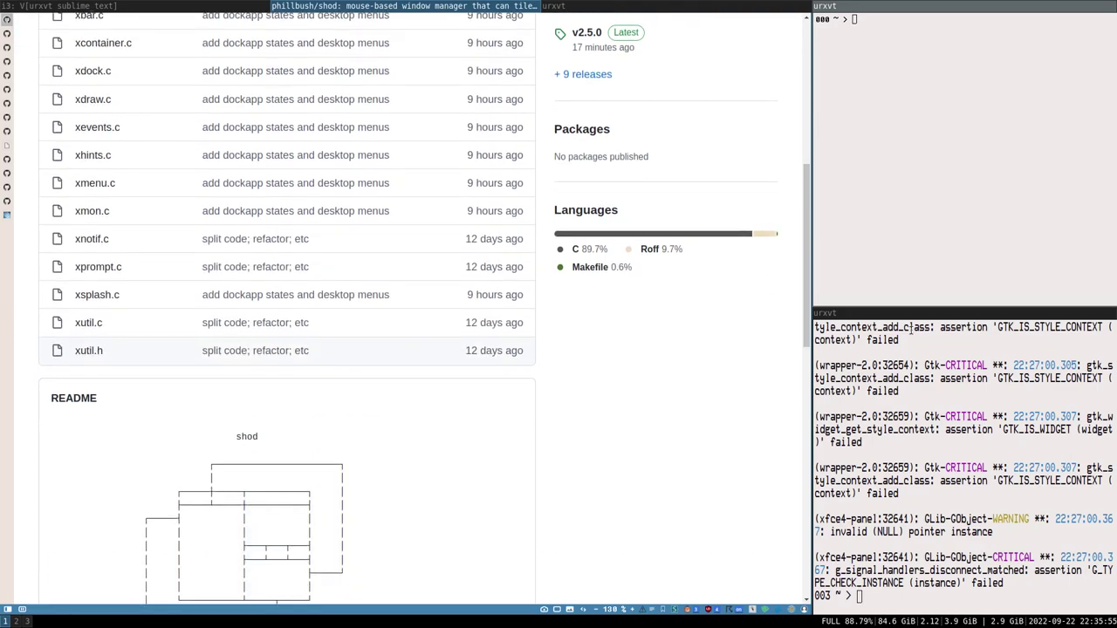
Go back to the phillbush/phillbush repository page and glance at the WM registration pull request in the neighbouring browser tab
{"action": "left_click_drag", "start_coordinate": [805, 209], "coordinate": [790, 52]}
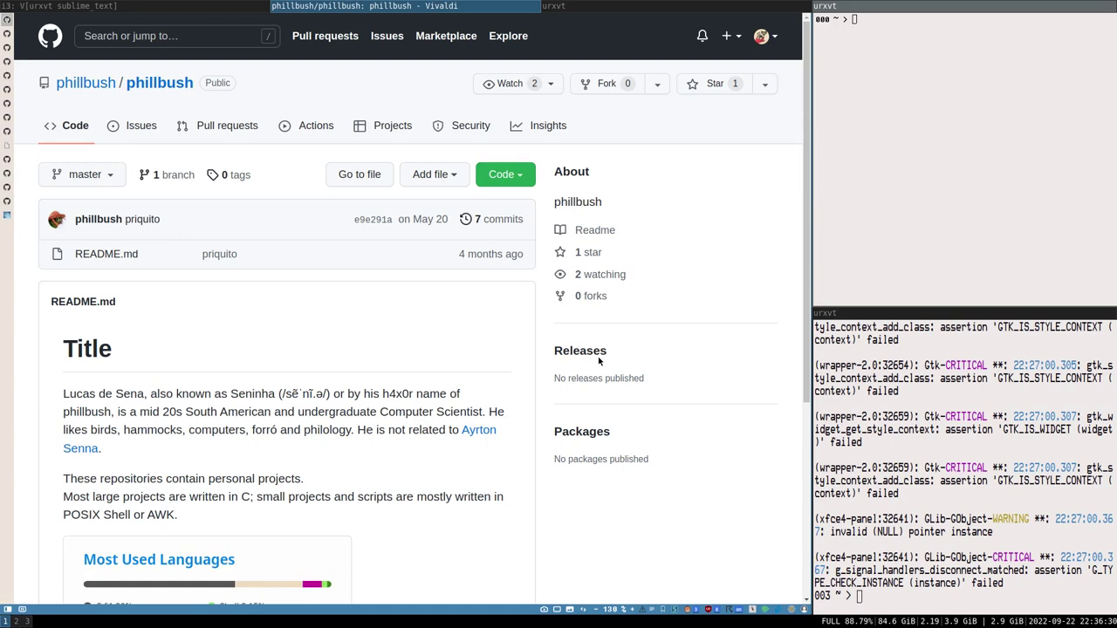
{"action": "left_click", "coordinate": [8, 38]}
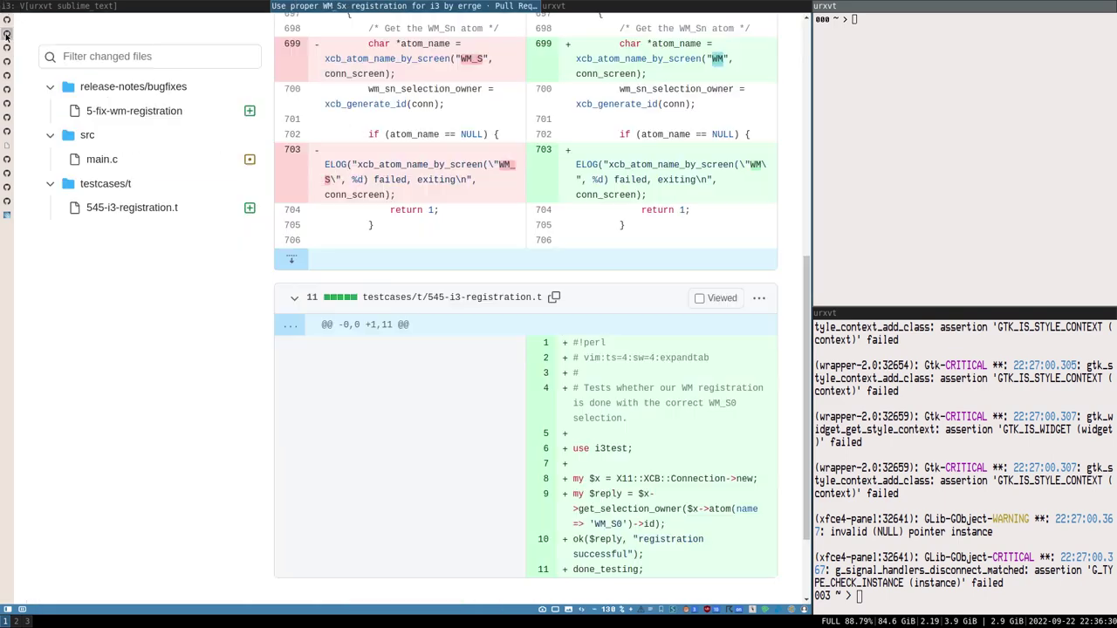
{"action": "left_click", "coordinate": [8, 23]}
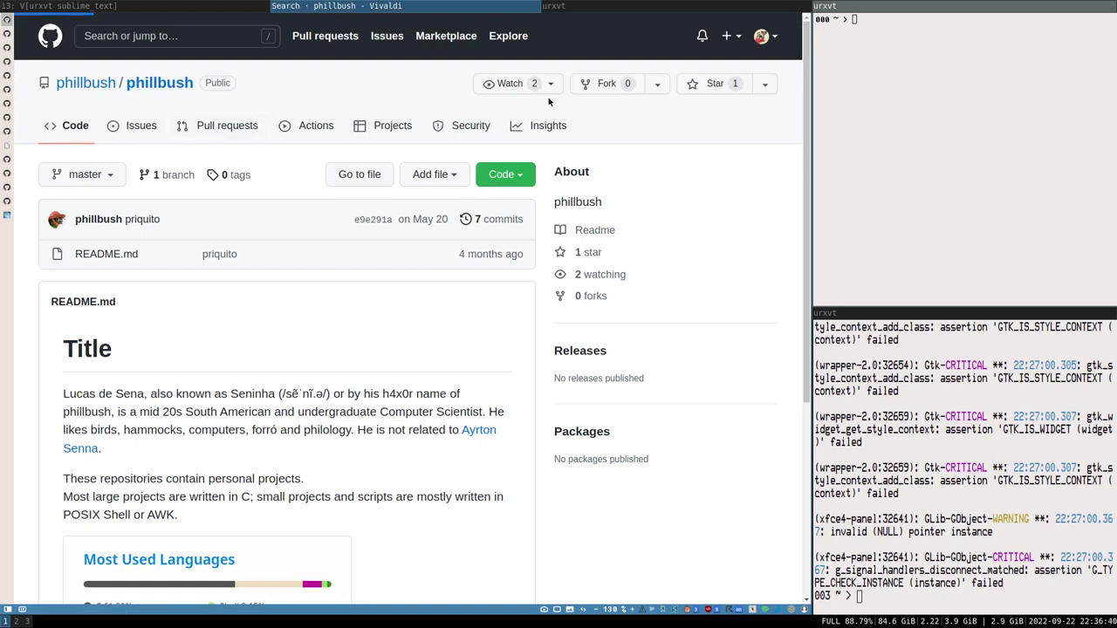
Move the terminal with the xfce4-panel warnings into the tabbed container and switch back to the browser's GitHub search results
{"action": "left_click_drag", "start_coordinate": [928, 211], "coordinate": [442, 257]}
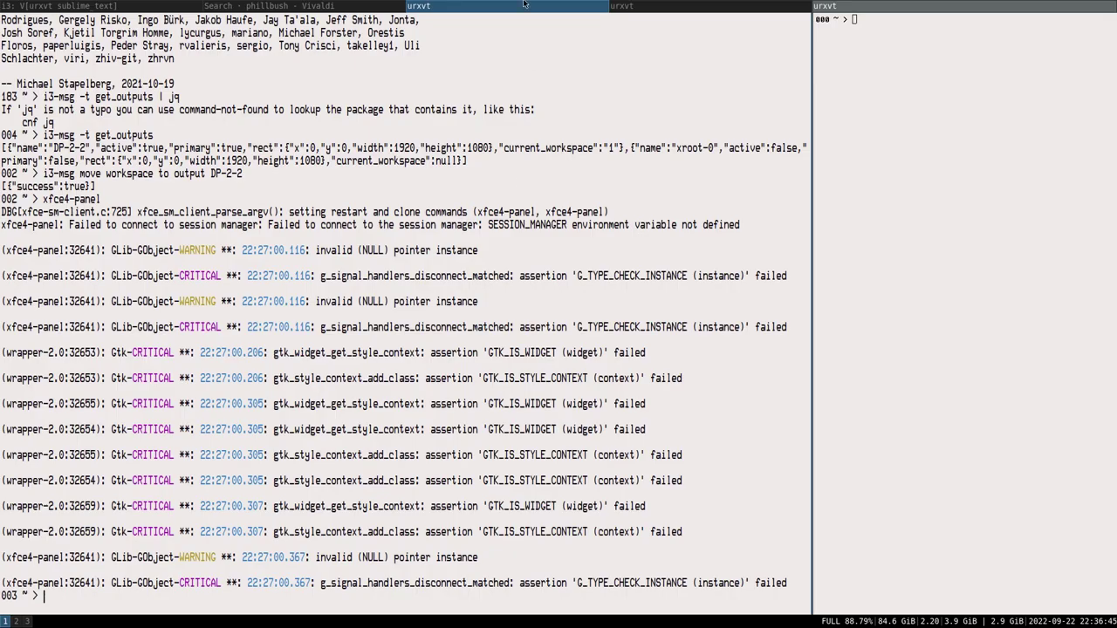
{"action": "left_click", "coordinate": [337, 9]}
{"action": "left_click", "coordinate": [72, 7]}
{"action": "left_click", "coordinate": [298, 6]}
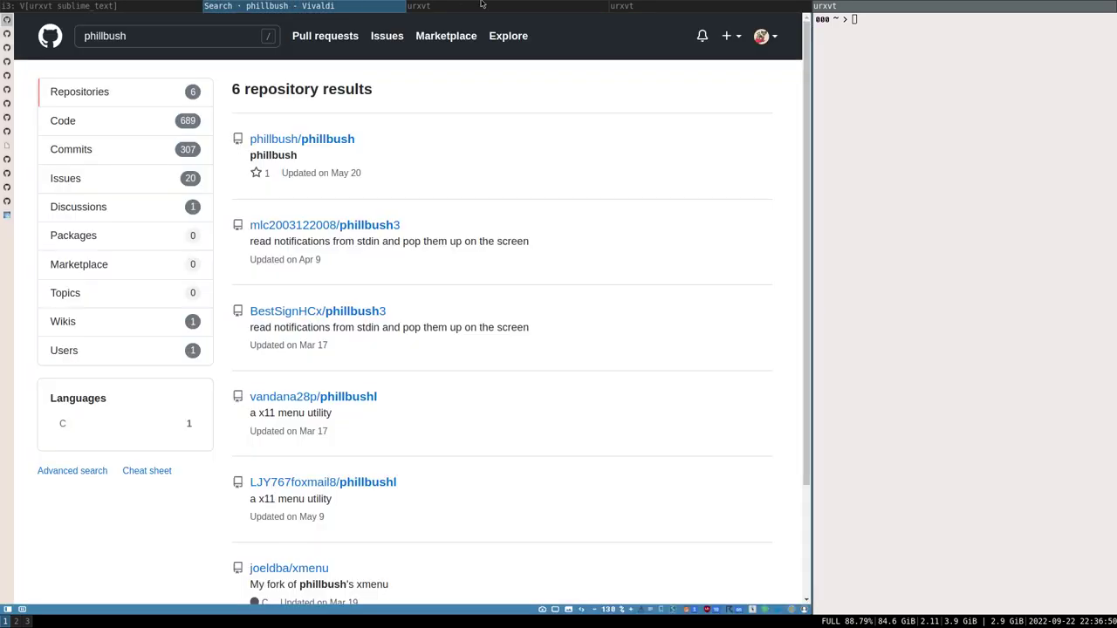
Switch to the warnings terminal and back to the browser, and leave the GitHub search results for the previous page
{"action": "left_click", "coordinate": [481, 6]}
{"action": "left_click", "coordinate": [298, 6]}
{"action": "key", "text": "alt+Left"}
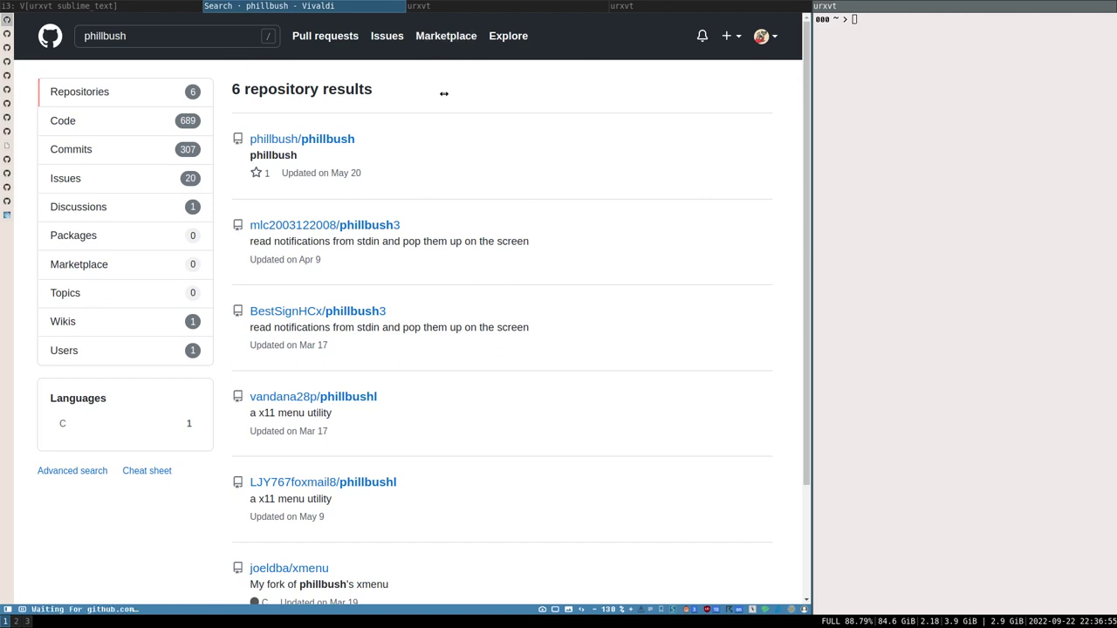